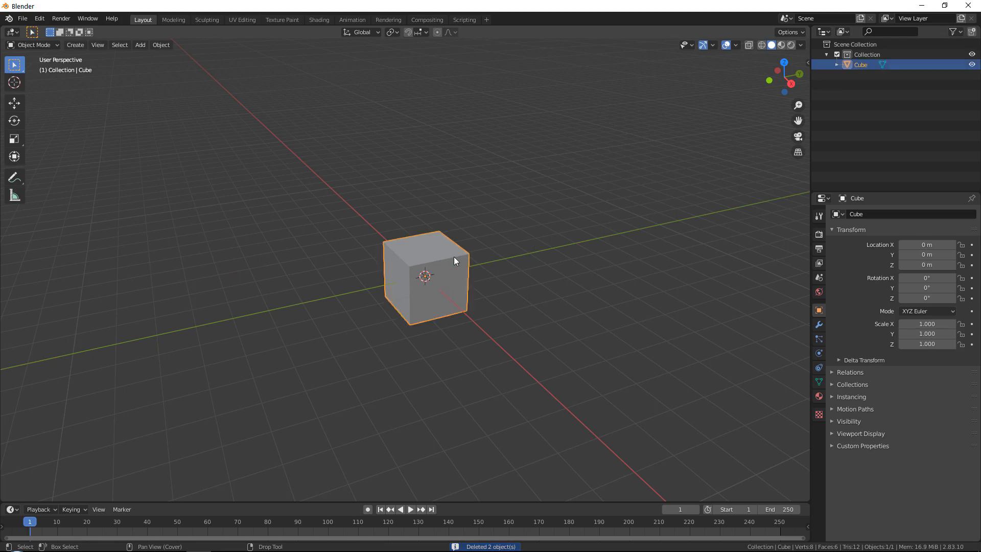
Frame the default cube in the viewport and activate the Move tool.
key(KP_Decimal)
scroll(444, 253, down, 5)
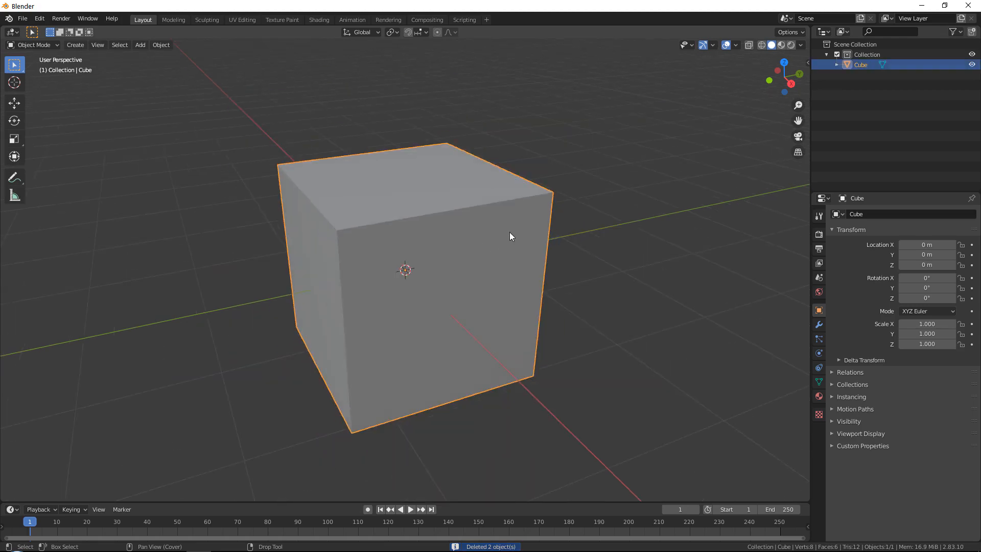
key(shift+space)
key(g)
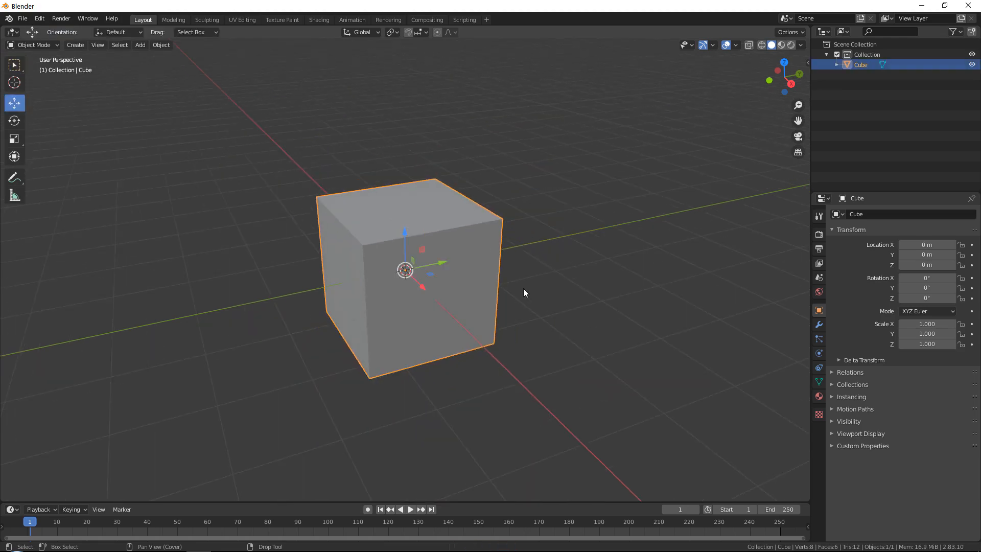
Switch to Windows Photo Viewer, examine the outdoor air conditioner photos for overall shape, fan grille and side details, and return to Blender.
click(173, 550)
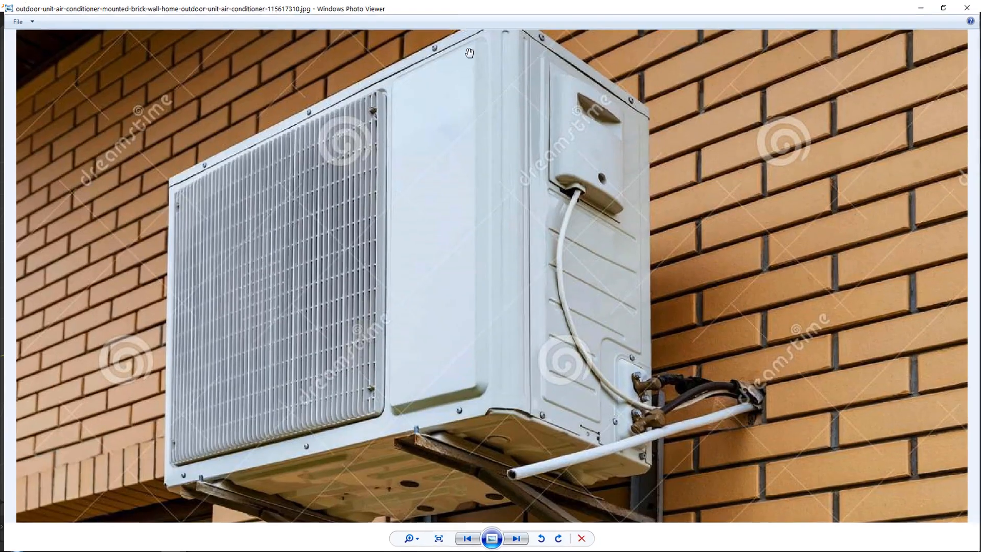
scroll(650, 209, down, 4)
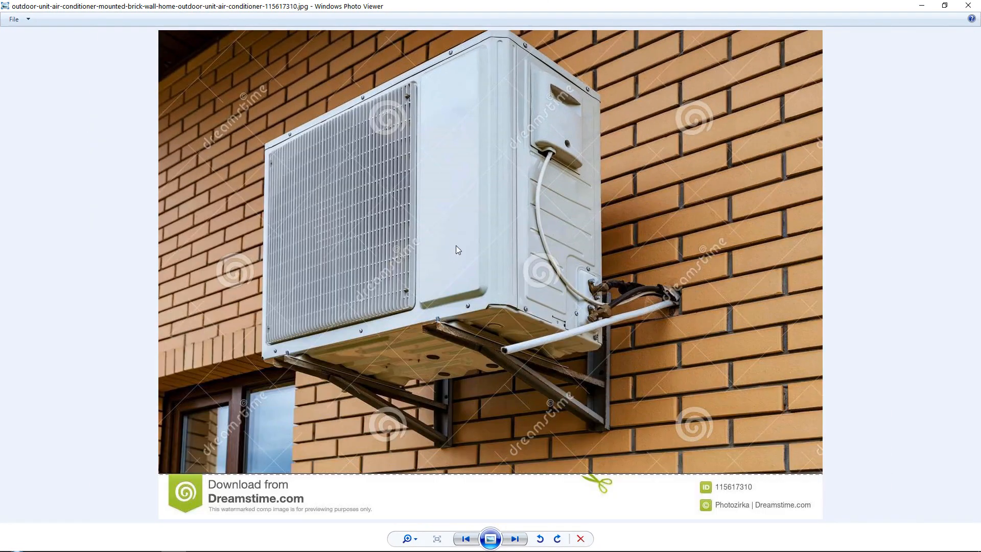
key(Right)
key(Right)
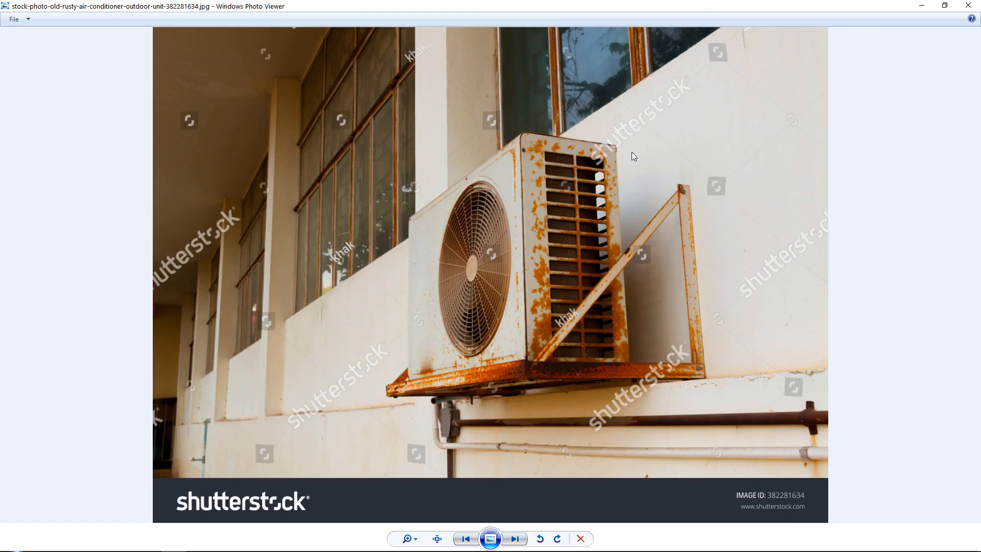
key(Right)
key(Right)
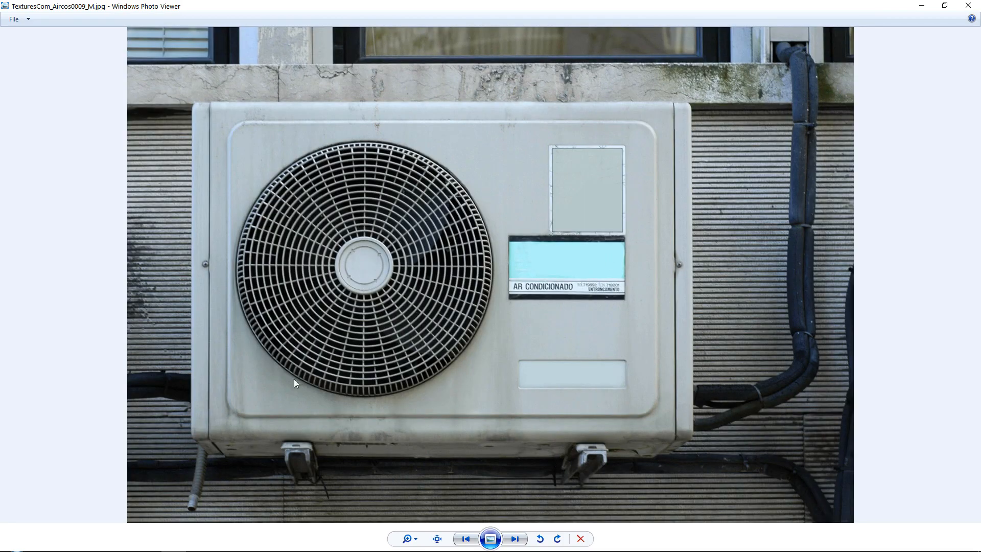
click(515, 539)
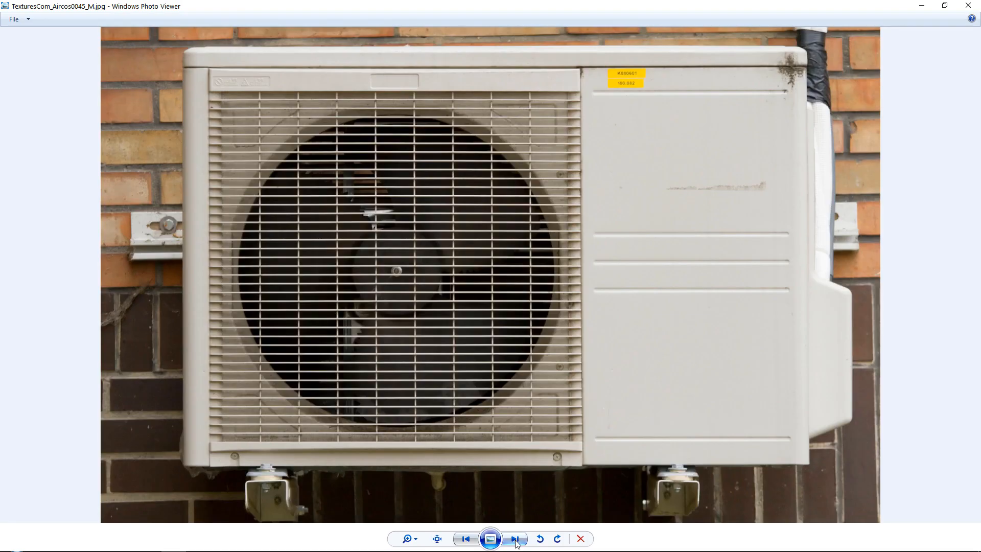
click(515, 540)
click(515, 541)
click(515, 540)
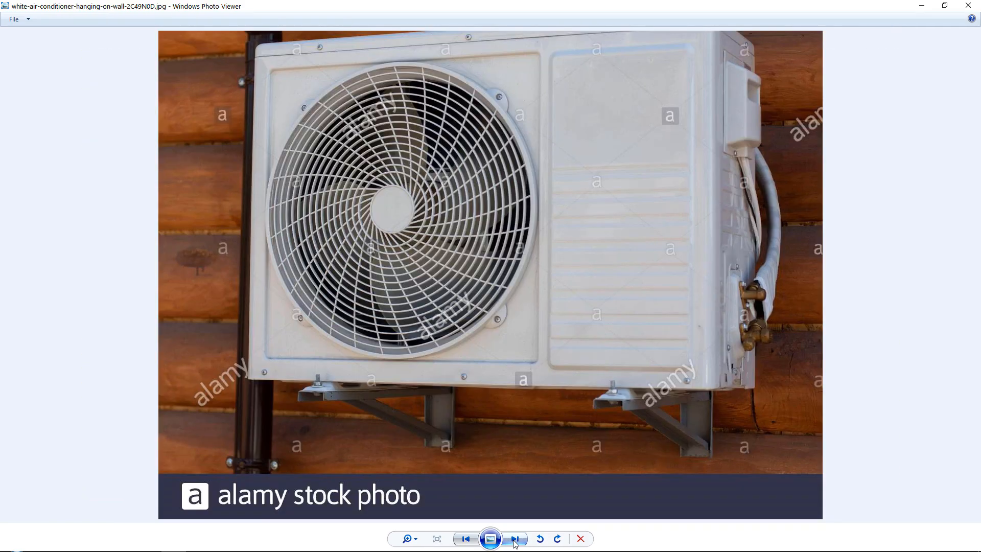
scroll(761, 215, up, 2)
scroll(762, 154, down, 2)
click(515, 540)
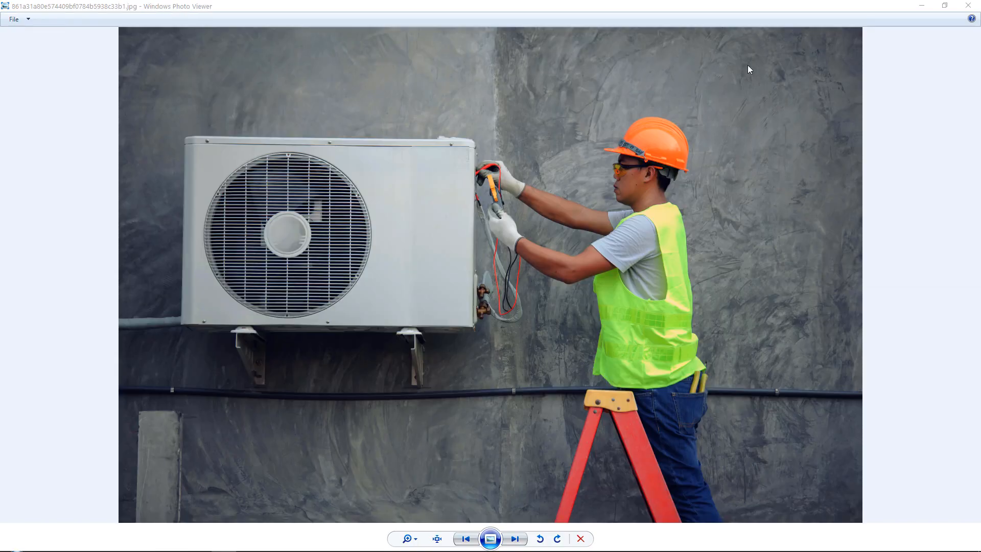
drag(683, 3, 980, 174)
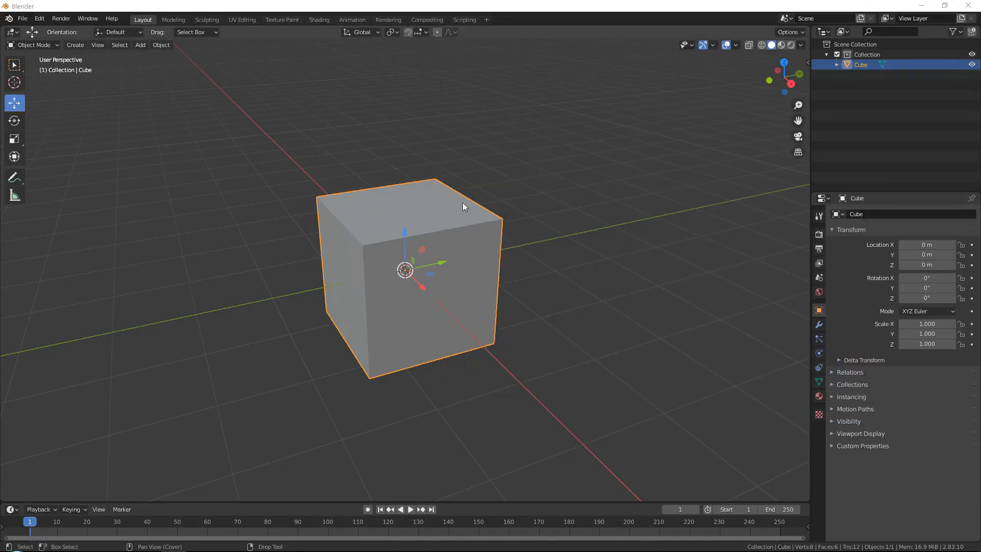
Activate the Scale tool and widen the sidebar's Maxivz Interactive Tools so their full names can be read.
shift+middle_drag(308, 231, 301, 269)
scroll(358, 273, down, 2)
middle_drag(483, 268, 474, 289)
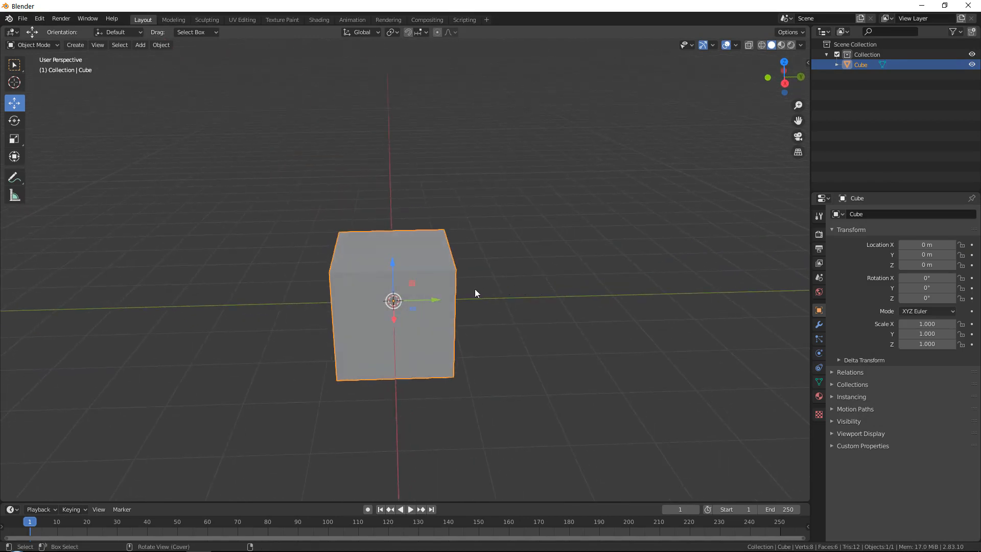
key(shift+space)
key(s)
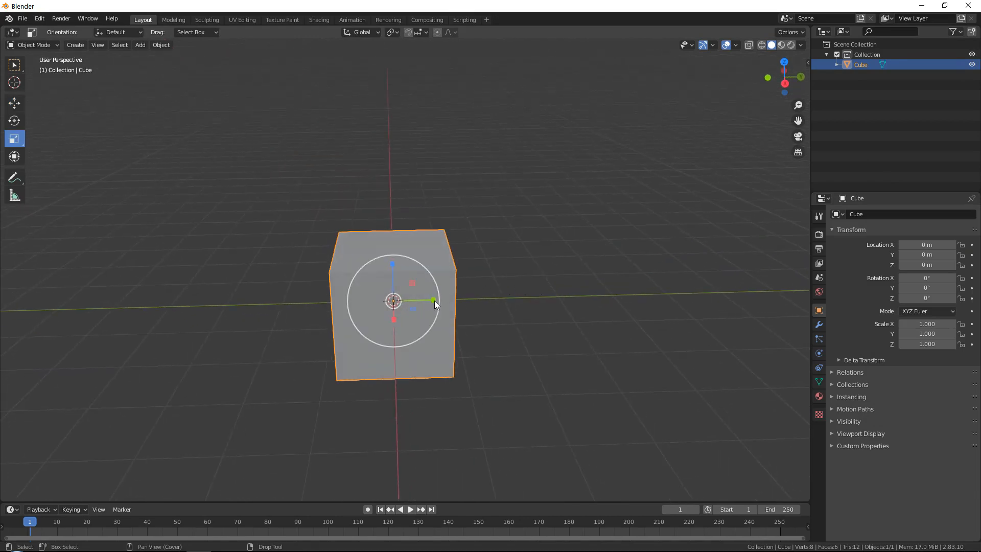
click(804, 62)
click(804, 124)
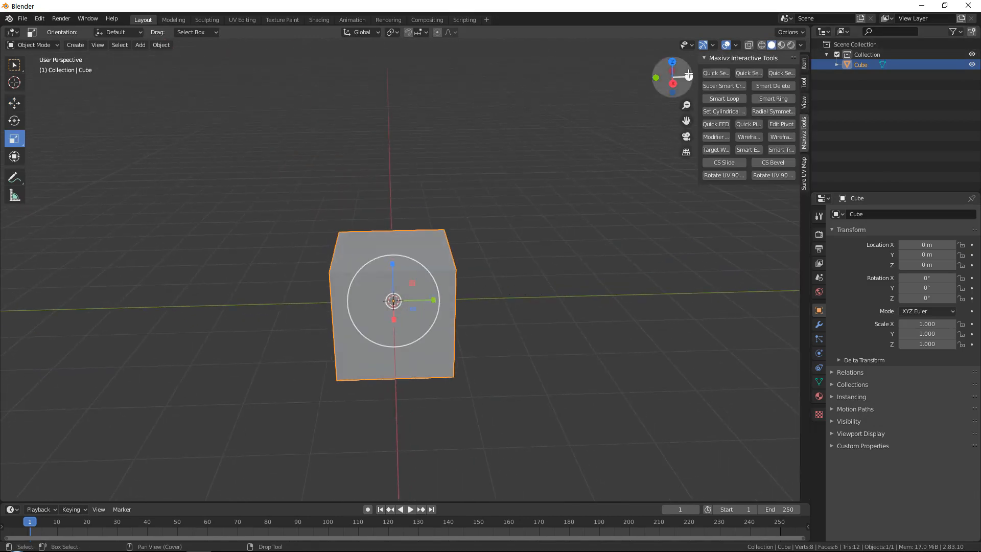
drag(699, 69, 595, 75)
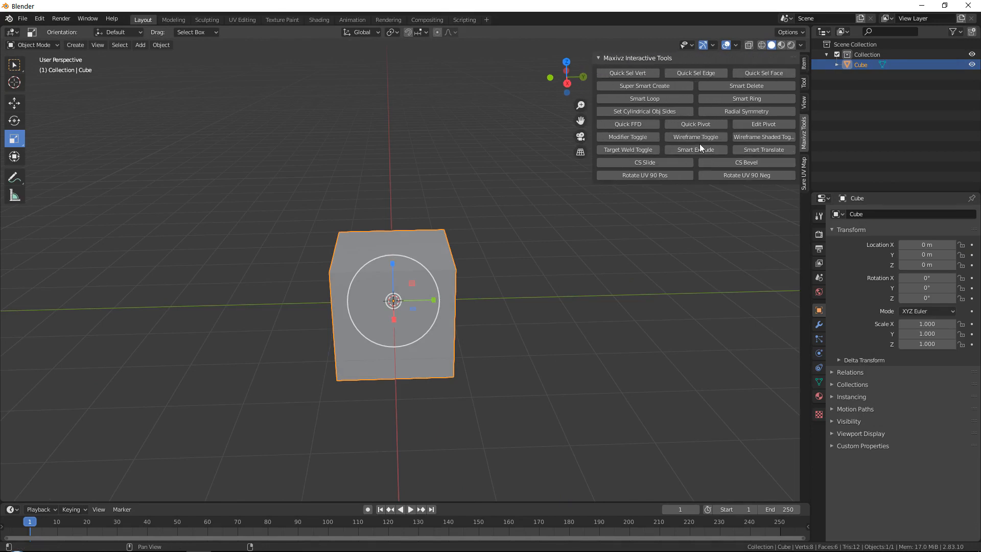
Scale the cube down along the Y axis to about 0.538 for the unit's depth.
middle_drag(410, 282, 547, 270)
click(547, 270)
click(436, 261)
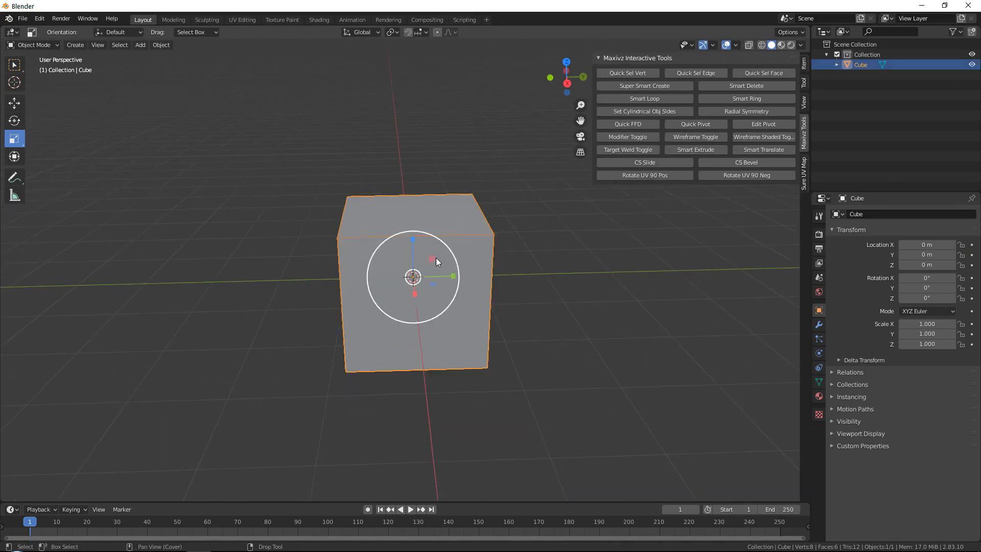
drag(449, 277, 432, 273)
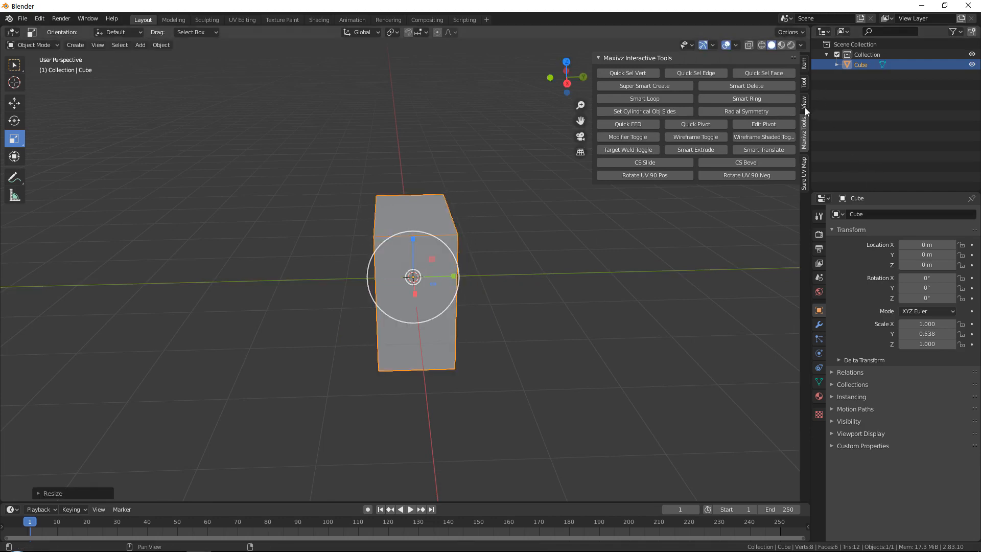
Check the cube's dimensions and stretch it along the X axis to a scale of about 1.46.
click(804, 64)
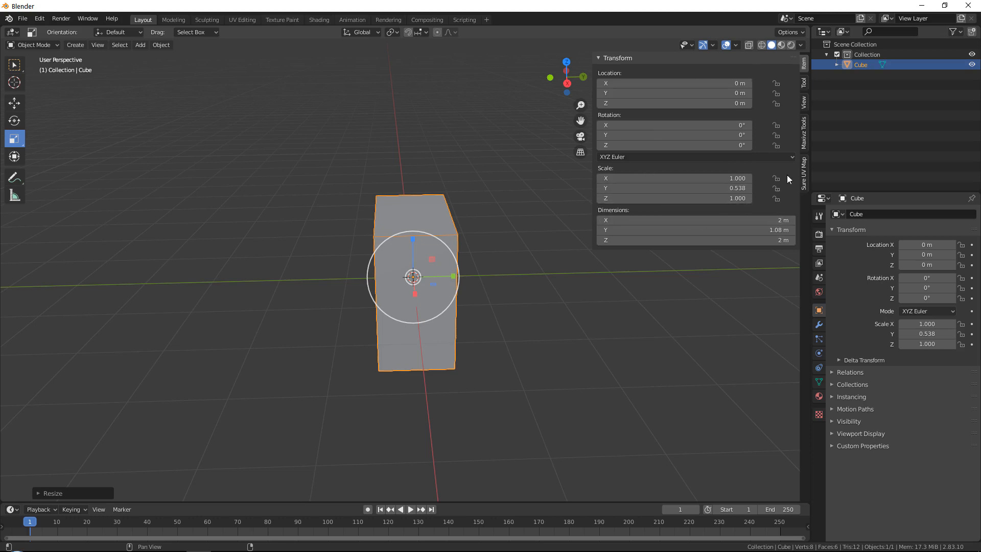
click(804, 137)
shift+middle_drag(482, 267, 446, 257)
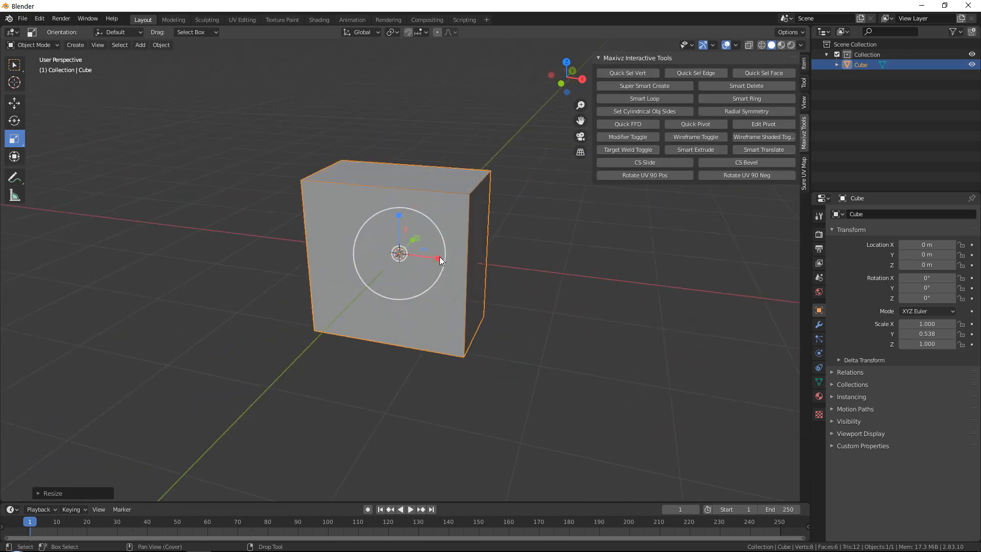
drag(439, 259, 461, 259)
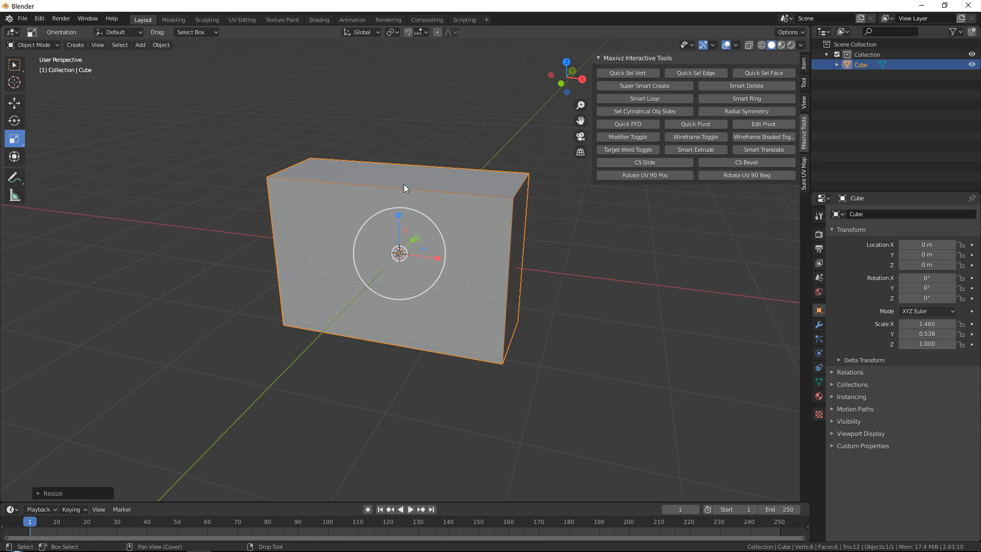
Reduce the box's depth along the Y axis to a scale of about 0.507.
scroll(465, 235, up, 2)
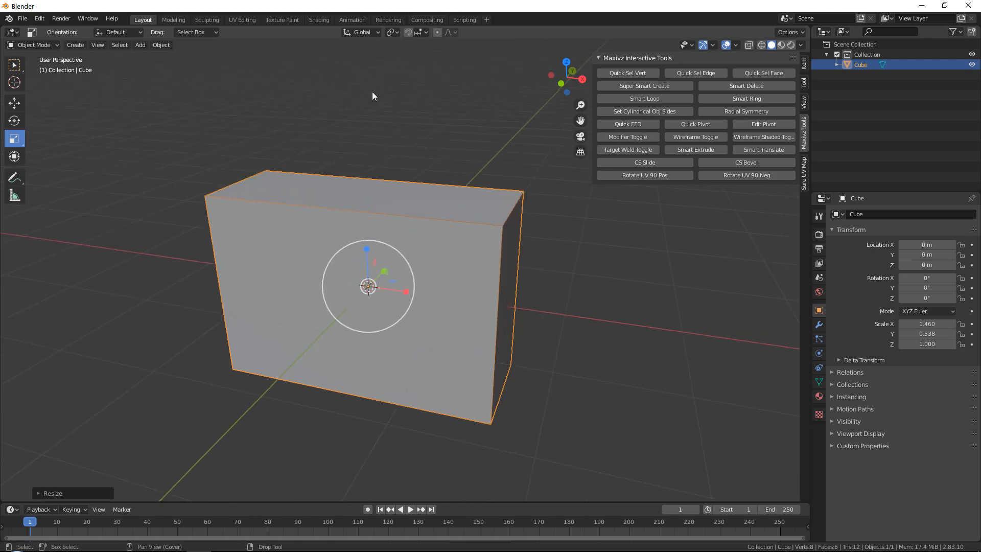
middle_drag(543, 240, 465, 252)
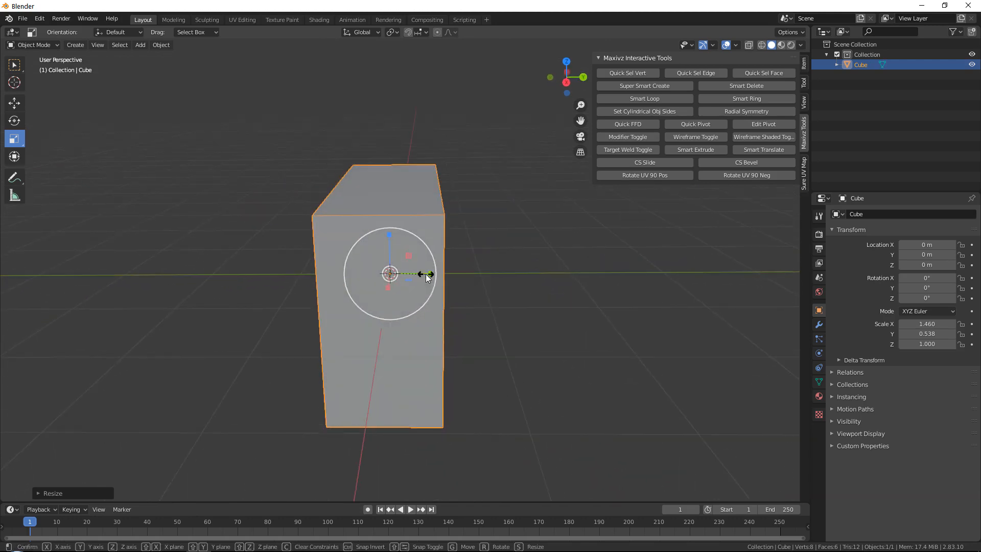
drag(427, 274, 423, 275)
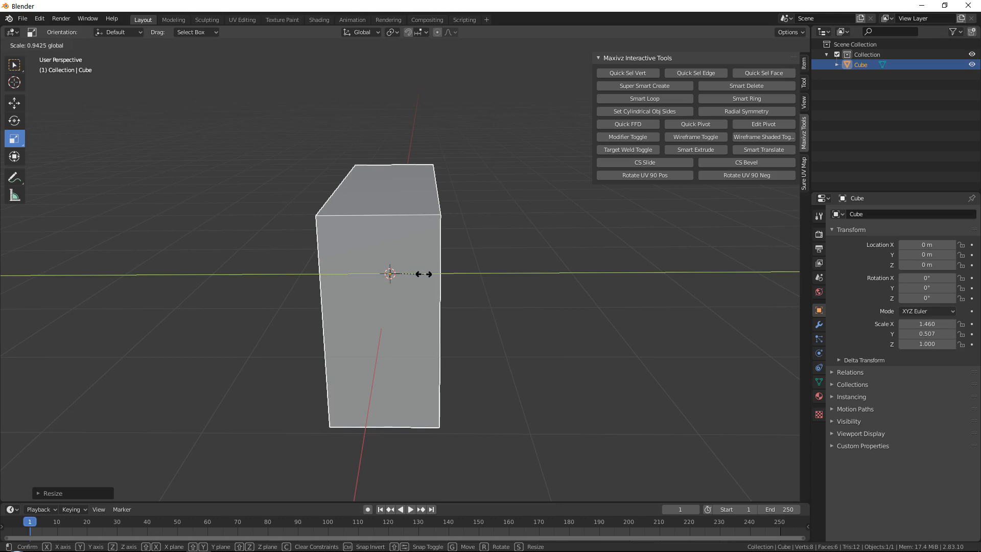
drag(424, 274, 423, 274)
middle_drag(490, 259, 424, 134)
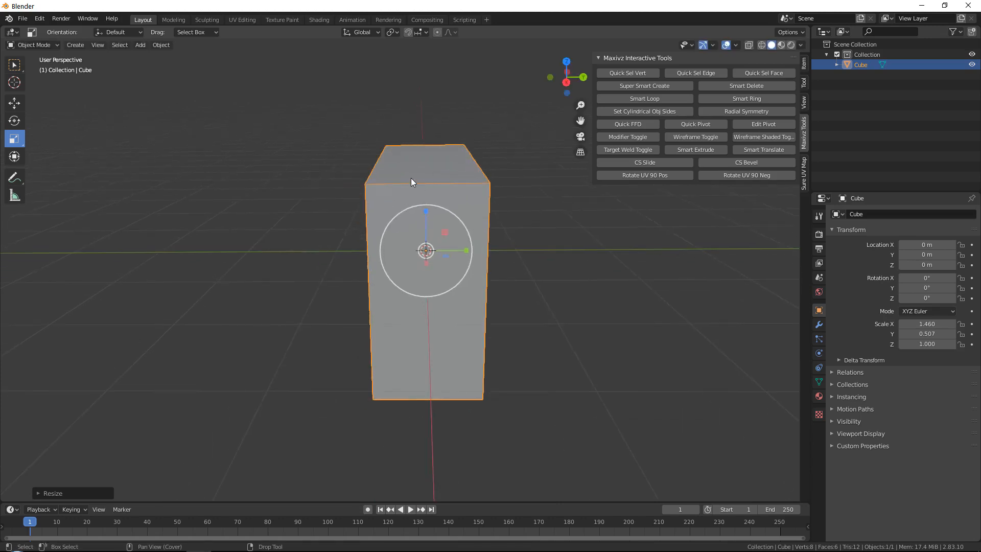
scroll(413, 177, up, 1)
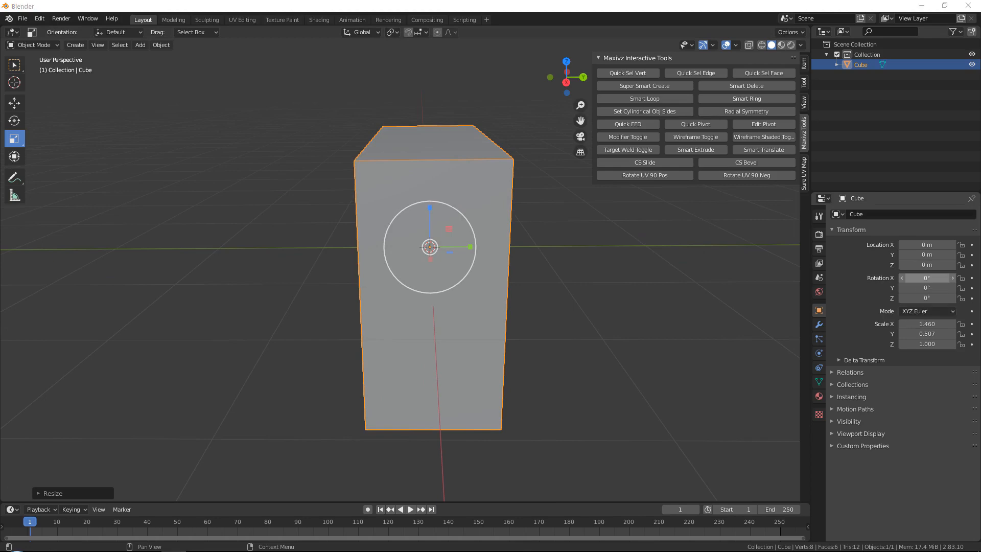
Switch to the reference photos in Windows Photo Viewer, examine the outdoor units' depth, proportions, base and side panel, and return to Blender.
drag(980, 5, 588, 0)
key(Right)
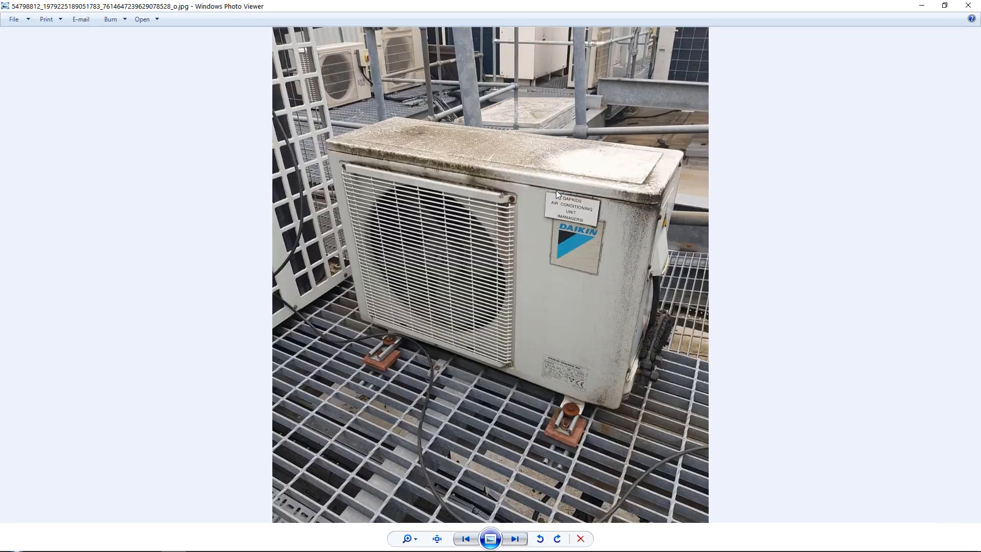
key(Right)
key(Right)
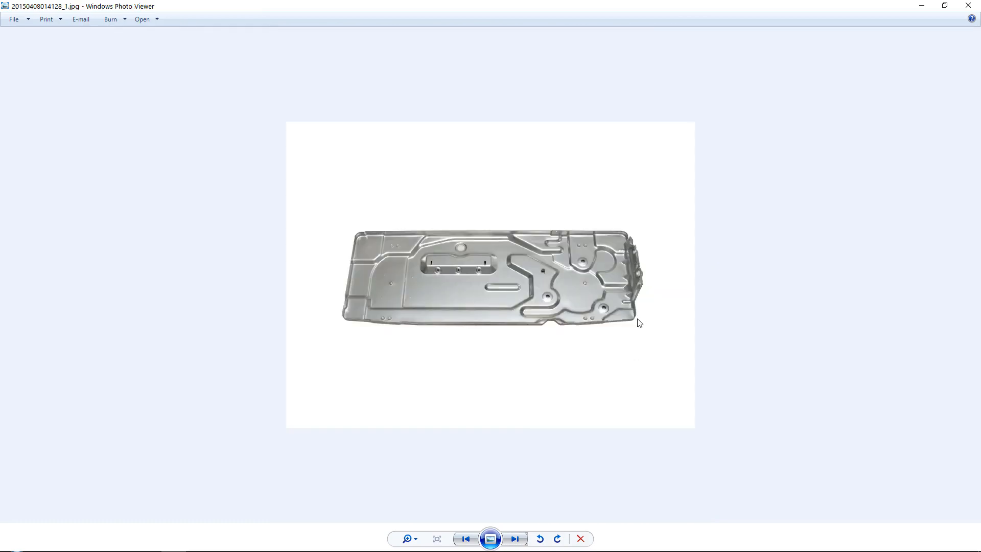
key(Right)
key(Left)
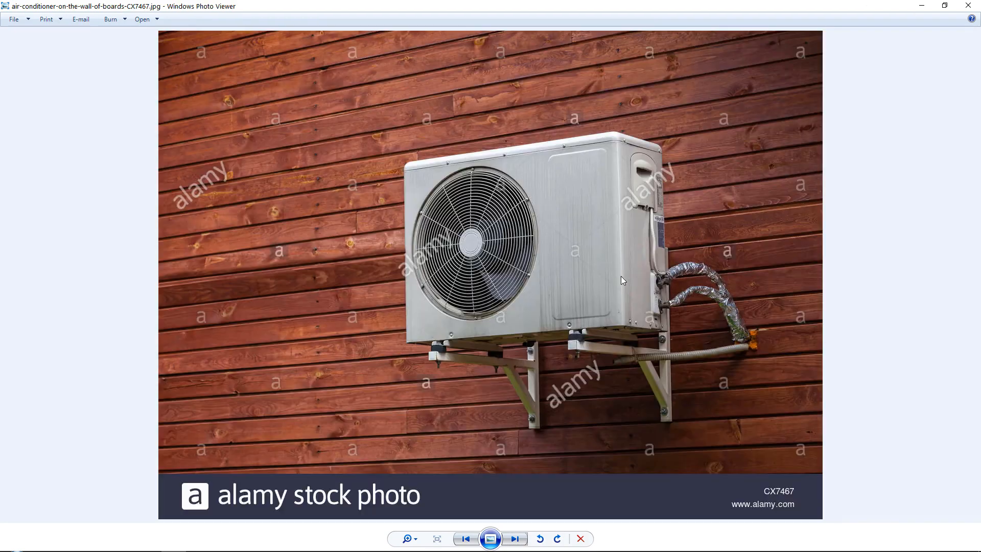
key(Right)
key(Right)
key(Right)
key(Right)
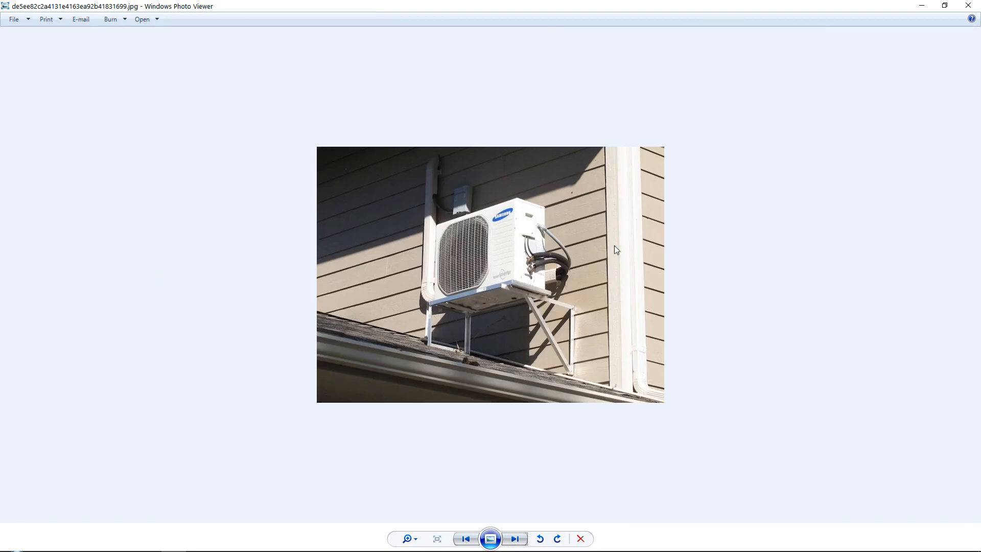
key(Left)
key(Left)
key(Left)
key(Left)
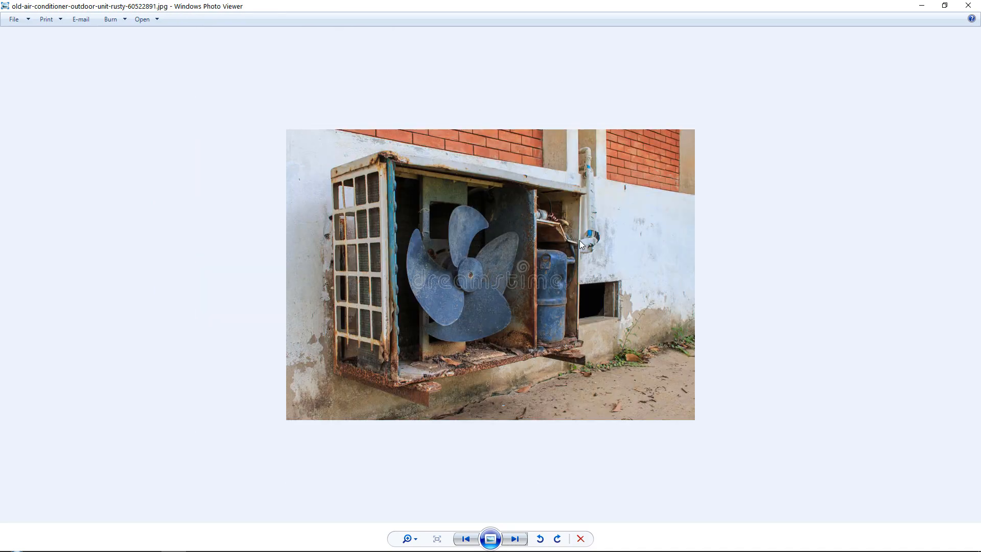
key(Right)
key(Right)
key(Right)
key(Right)
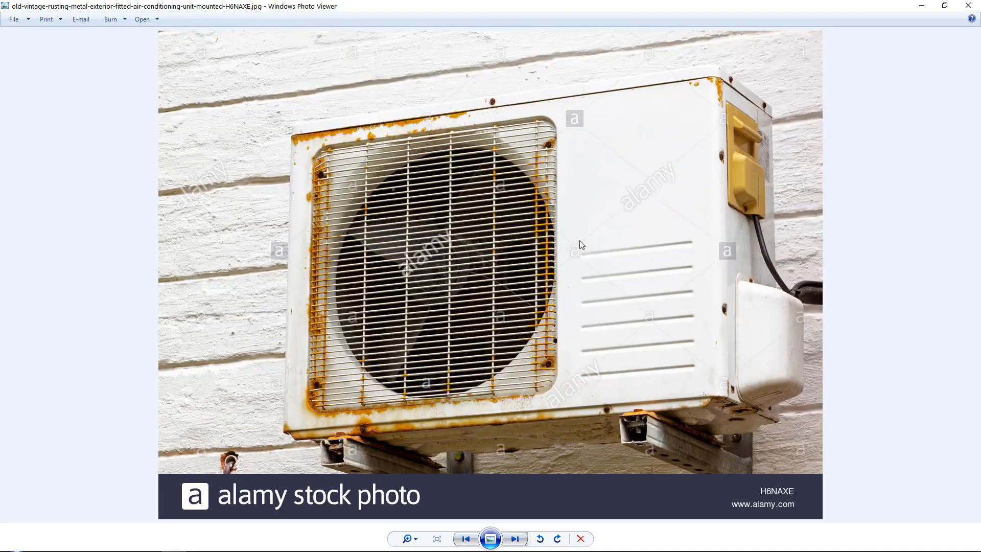
key(Right)
key(Left)
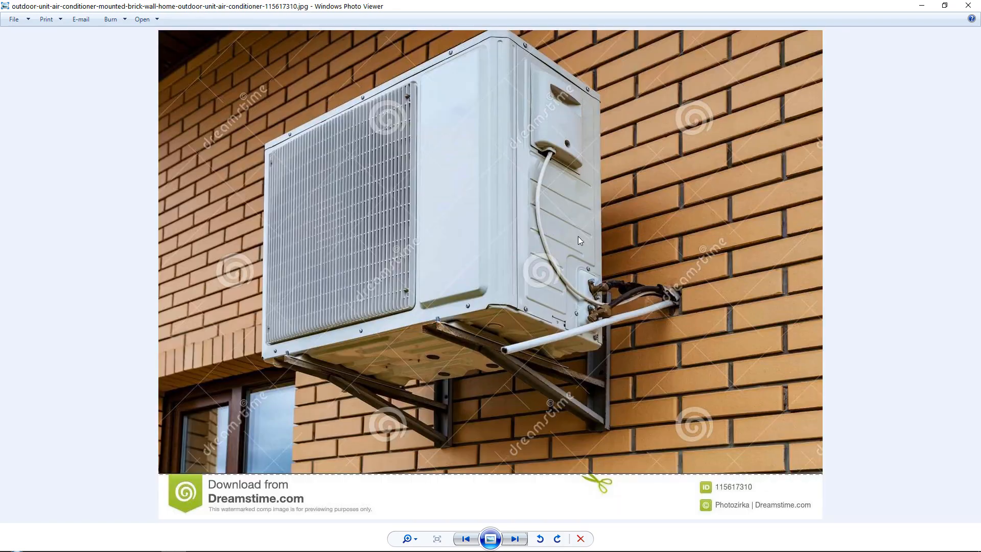
scroll(518, 175, up, 2)
scroll(517, 175, down, 2)
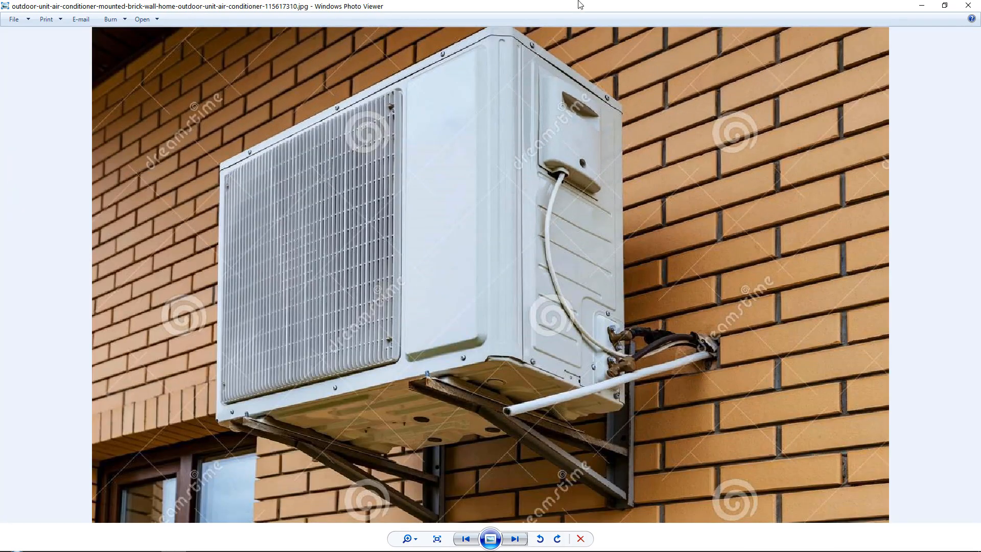
drag(507, 6, 980, 31)
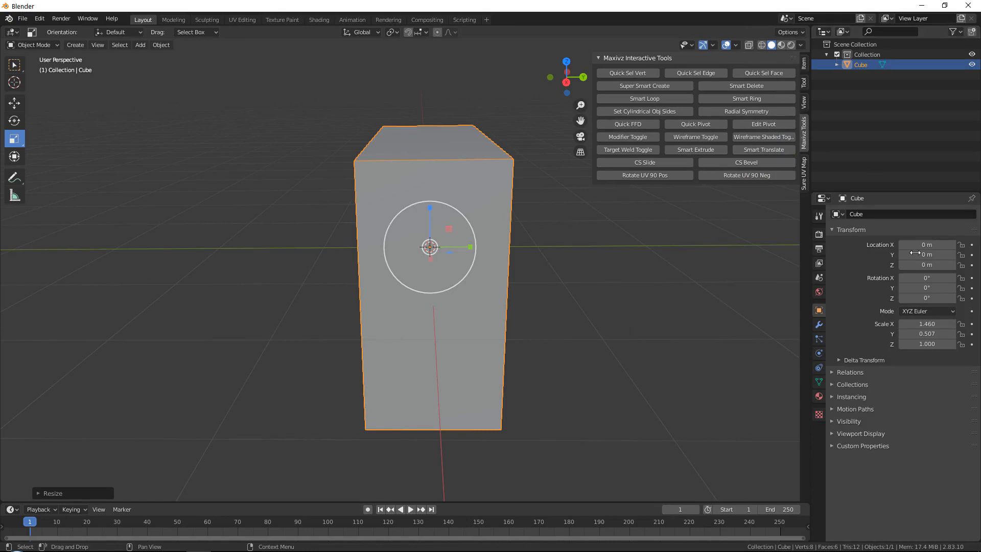
Narrow the box along the Y axis to a scale of about 0.494 and display its transform and dimension values.
middle_drag(507, 237, 458, 250)
drag(459, 247, 463, 245)
middle_drag(499, 240, 567, 225)
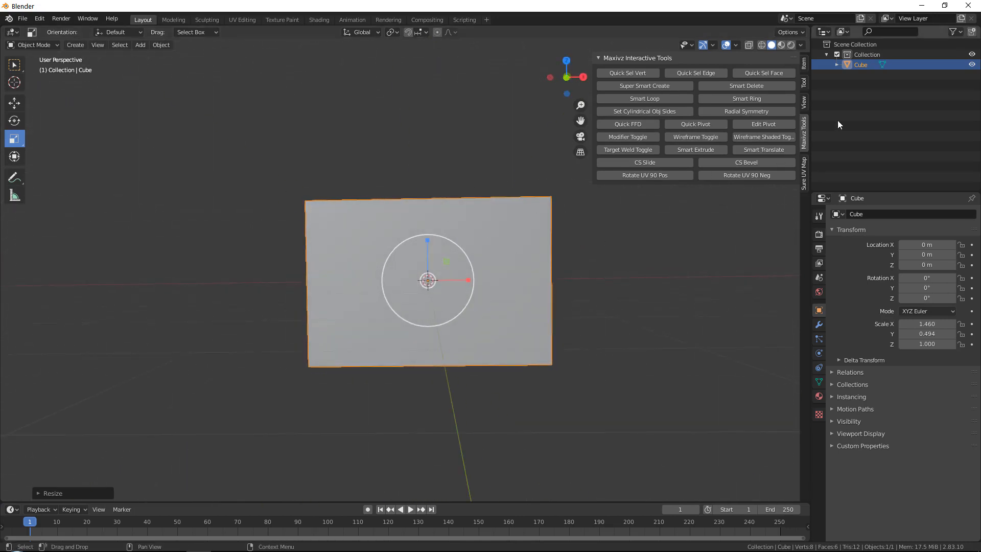
click(804, 64)
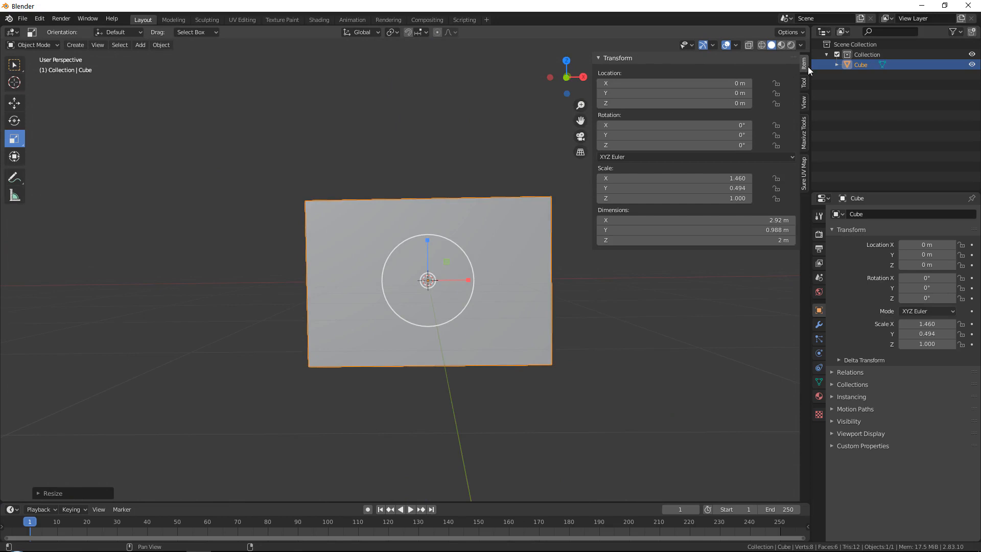
Scale the box to about 1.462 along the X axis and about 1.078 along the Z axis.
click(805, 132)
middle_drag(408, 290, 446, 304)
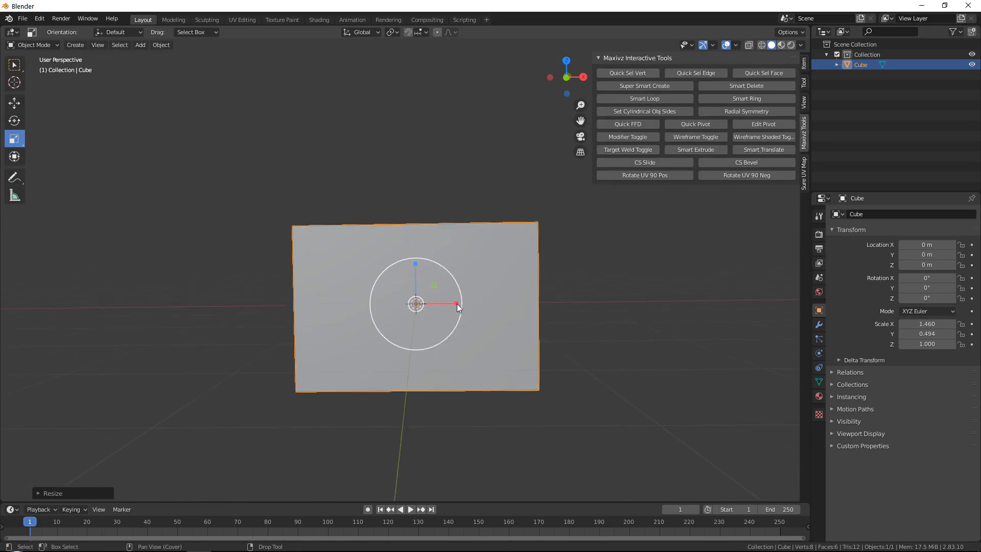
drag(456, 304, 458, 304)
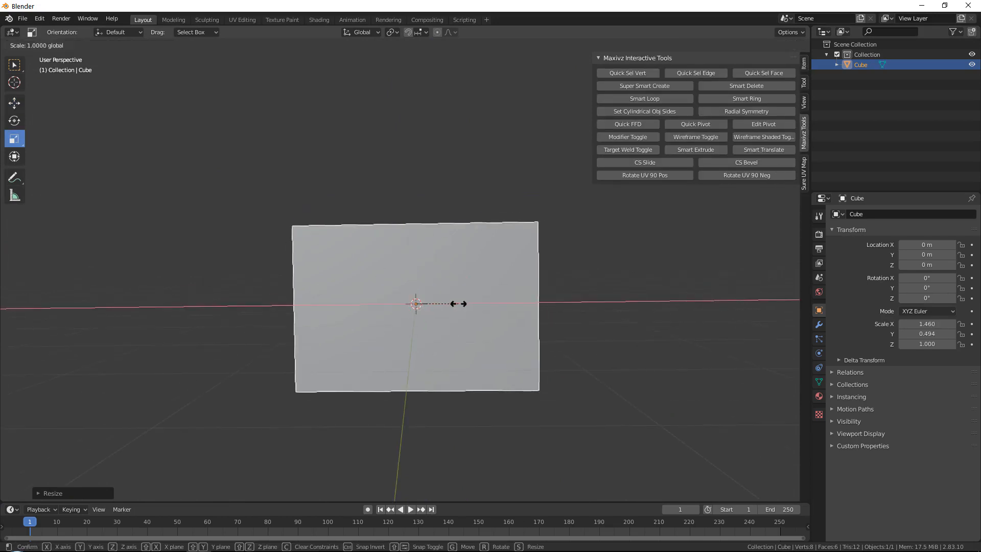
drag(458, 303, 457, 304)
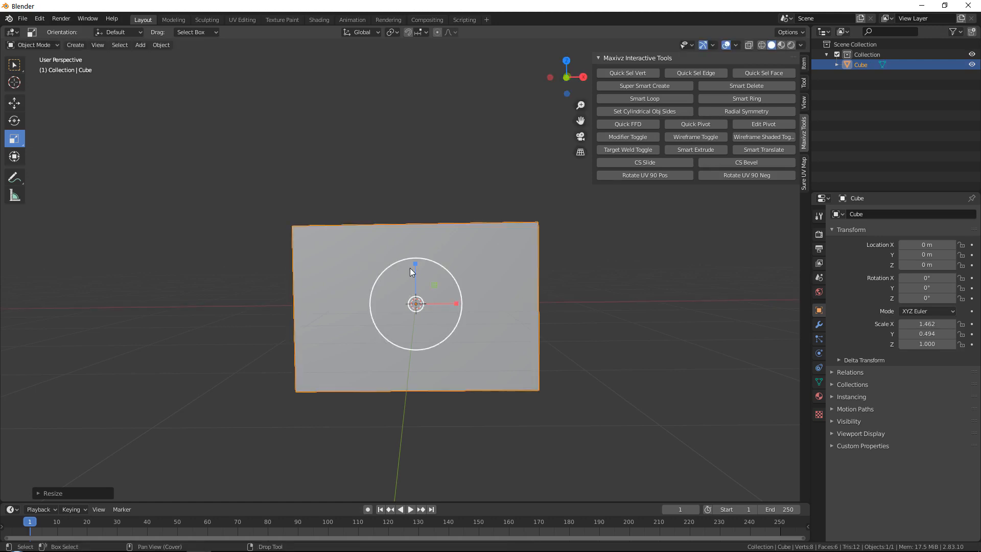
drag(413, 268, 415, 262)
key(ctrl+z)
Move the box up along the Z axis to a Z location of about 1.058 m, with its base near the ground plane.
mouse_move(415, 262)
middle_down()
mouse_move(483, 252)
mouse_move(422, 268)
middle_up()
key(w)
drag(422, 267, 415, 187)
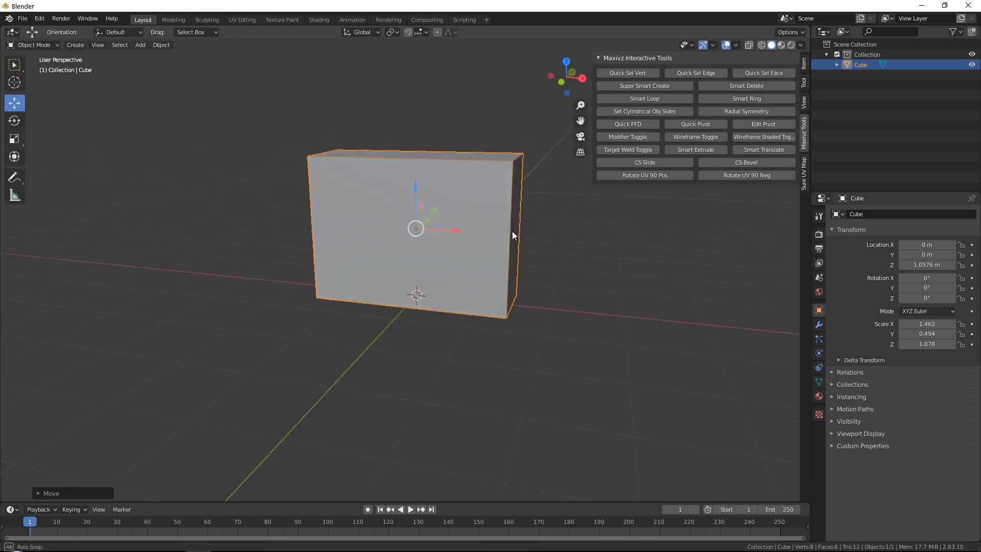
middle_drag(512, 234, 457, 228)
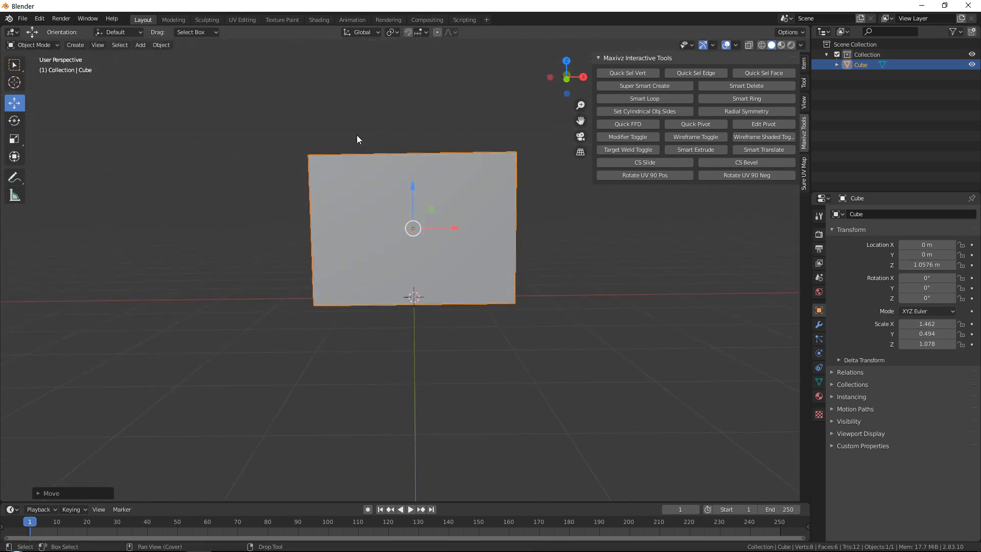
Inspect the box's proportions from the right and front orthographic views and in perspective.
shift+middle_drag(440, 193, 435, 255)
scroll(446, 235, up, 3)
middle_drag(448, 221, 428, 225)
key(grave)
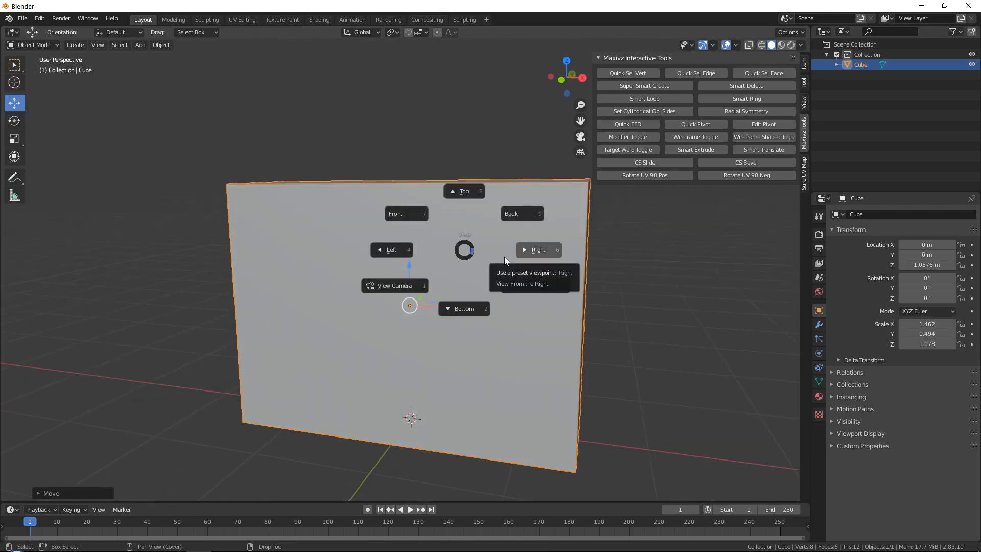
click(526, 247)
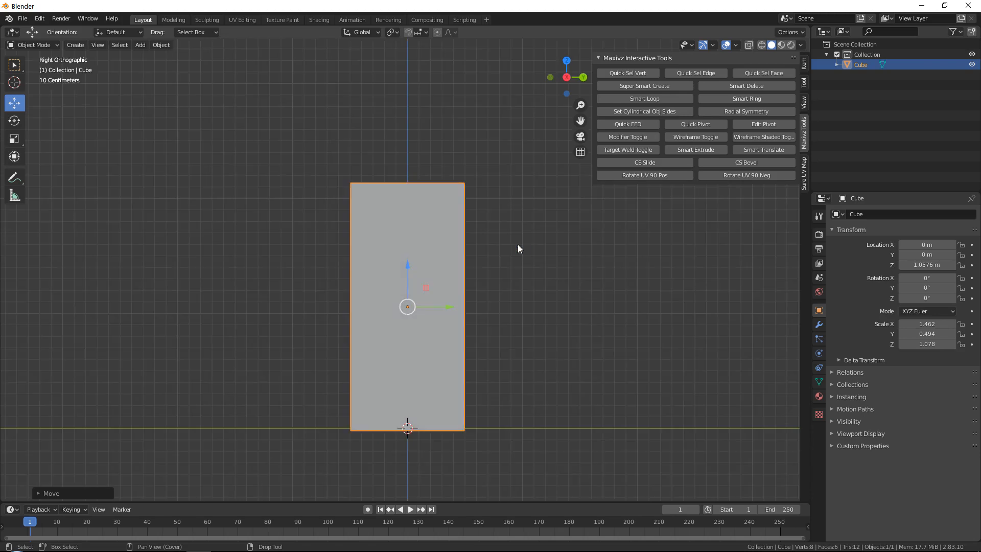
key(grave)
click(441, 209)
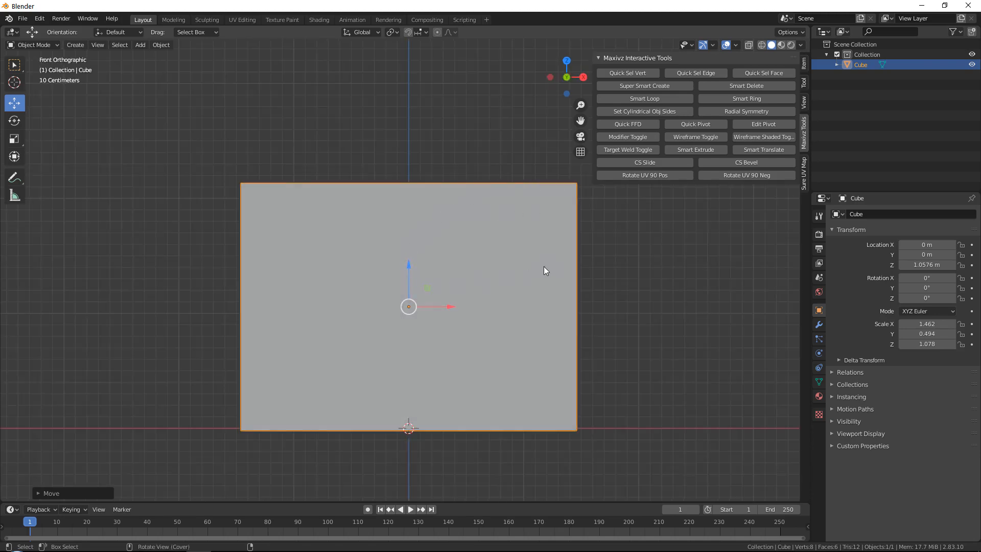
middle_drag(546, 271, 498, 286)
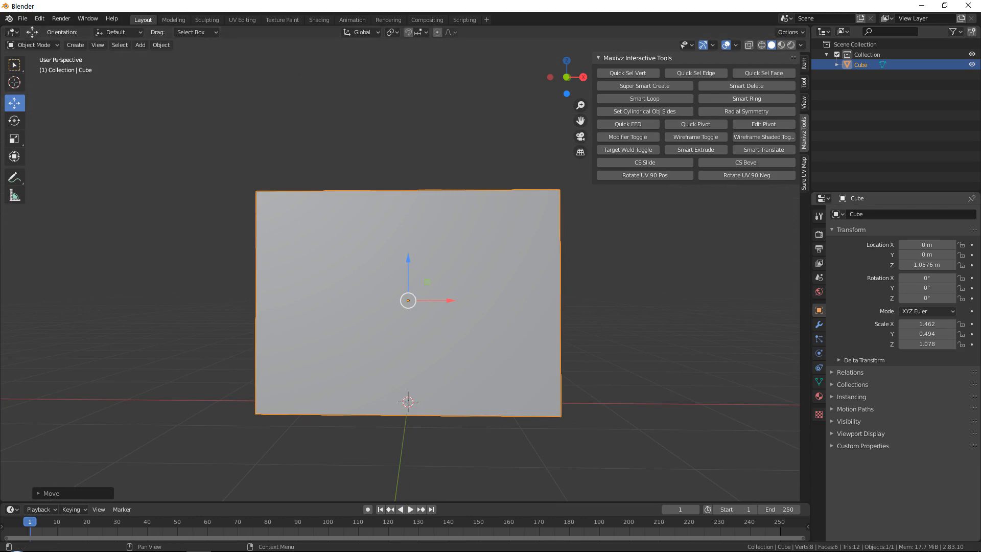
shift+middle_drag(504, 357, 504, 338)
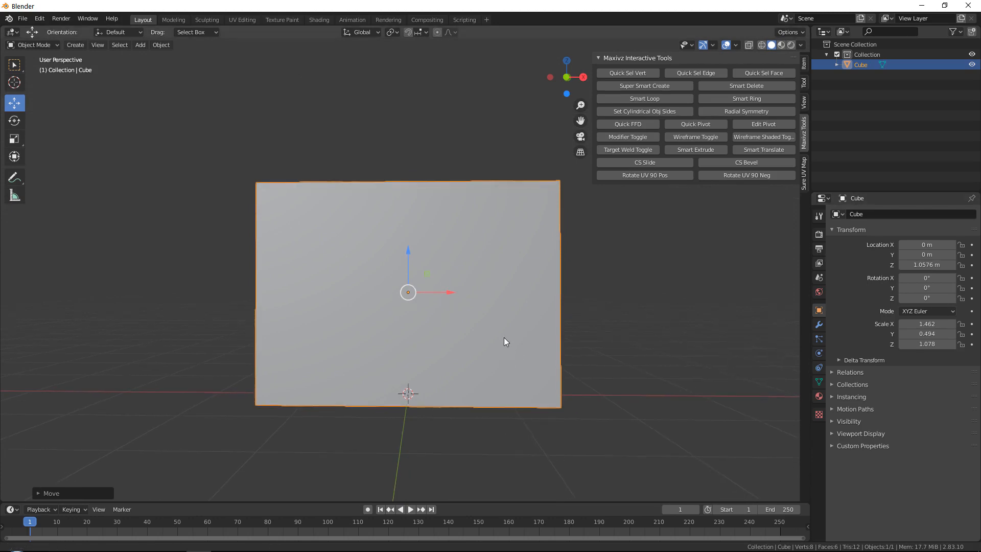
Stretch the box along the Z axis to a scale of about 1.109 and return to the Move tool.
key(shift+space)
key(s)
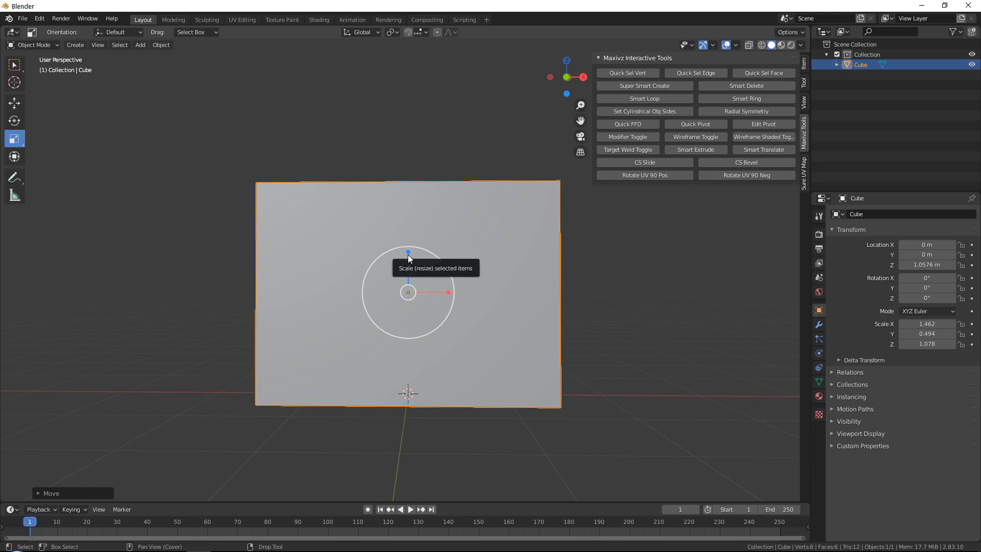
drag(408, 254, 407, 256)
key(shift+space)
key(g)
Show the box's transform values and set its dimensions to 3 m along X and 1 m along Y.
click(803, 65)
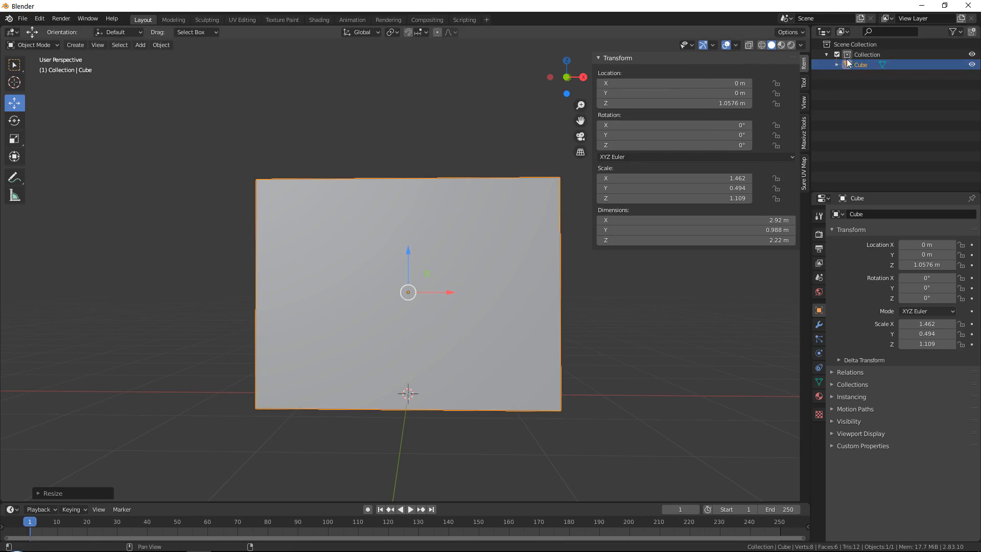
middle_drag(554, 179, 382, 244)
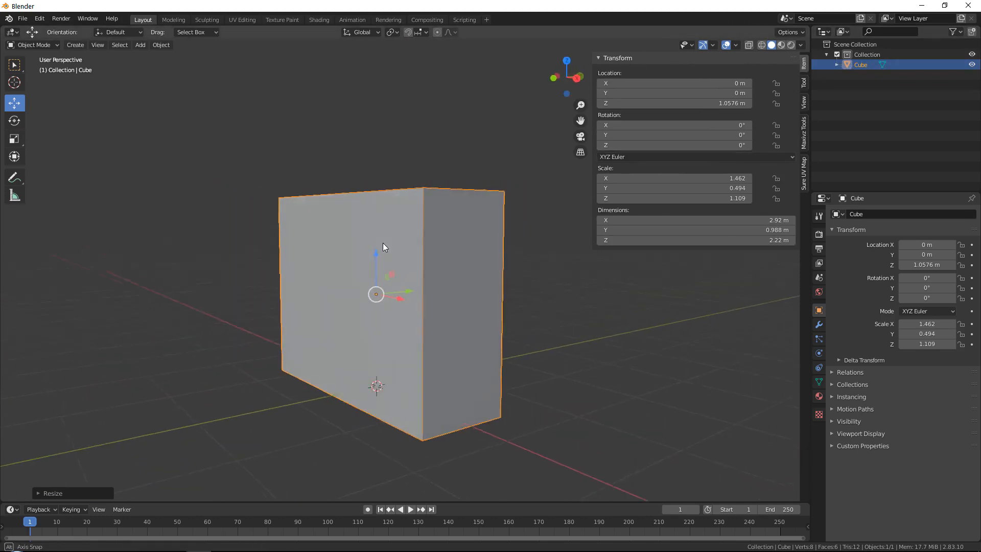
click(674, 178)
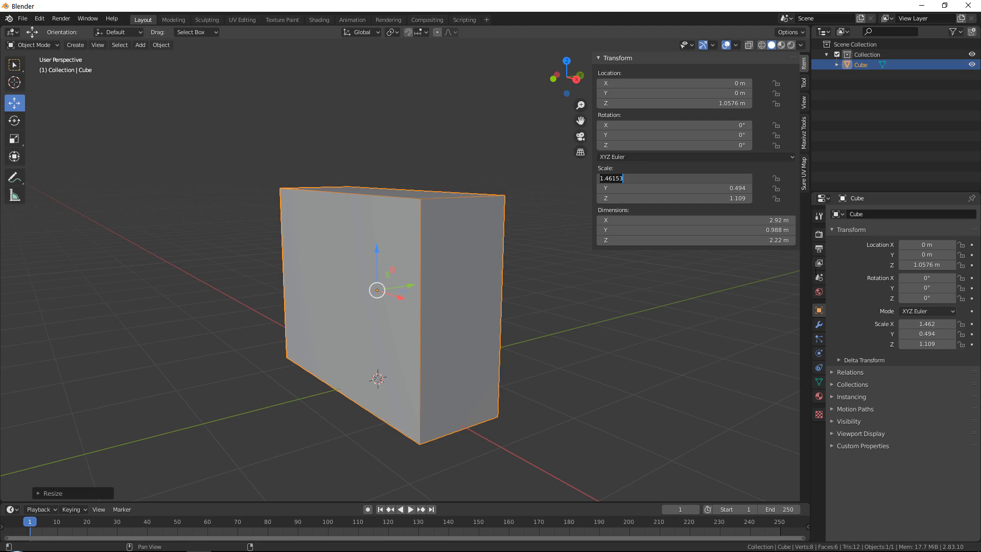
key(Return)
click(757, 220)
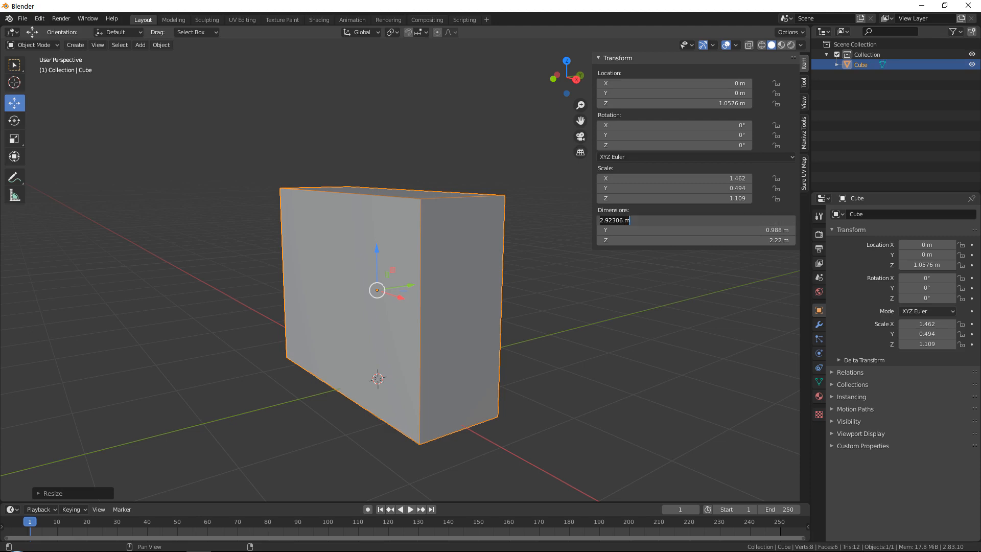
text(3)
key(Return)
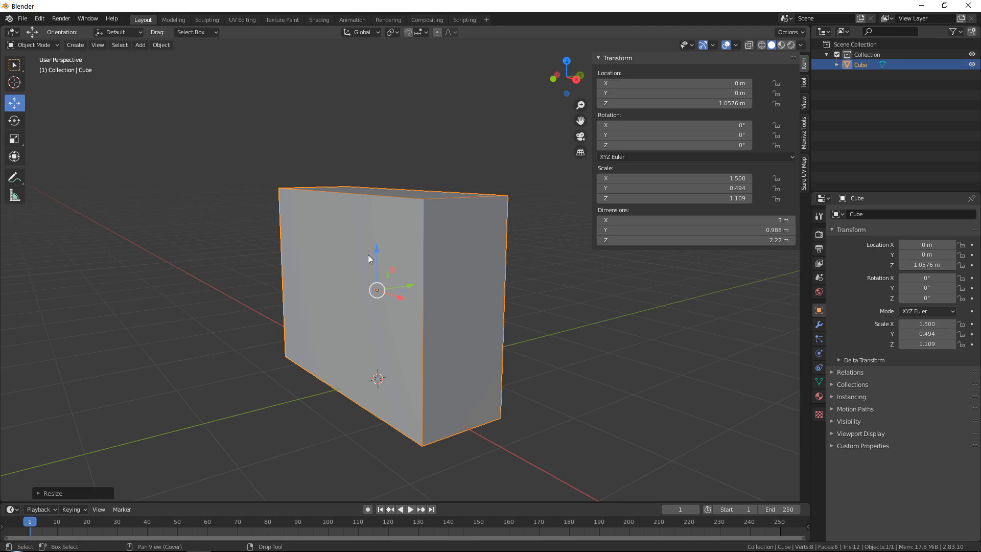
click(763, 230)
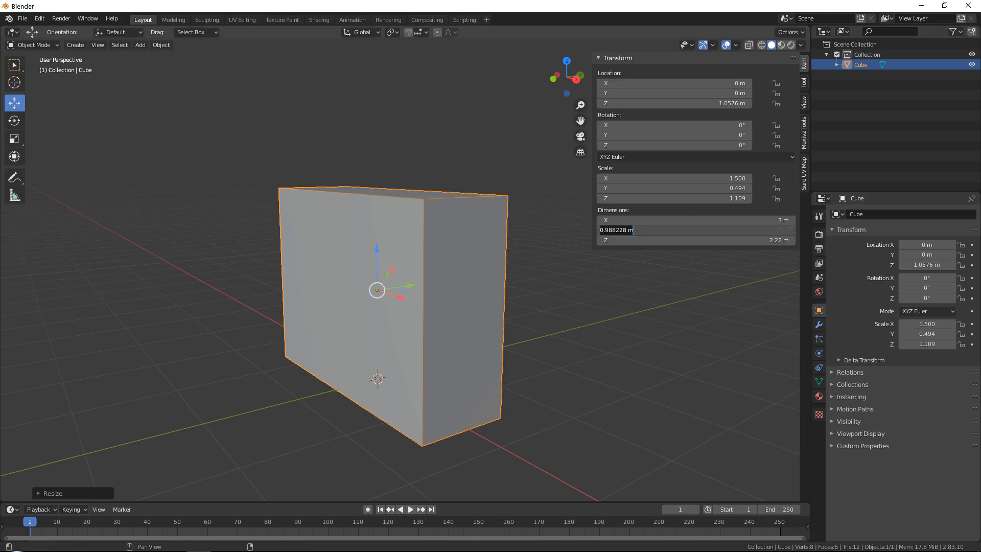
text(1)
key(Return)
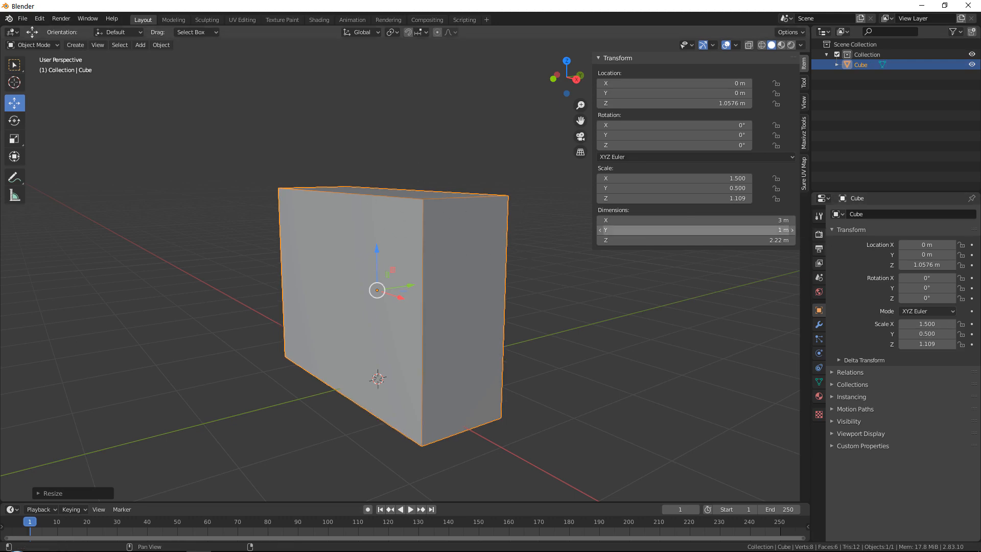
Set the box's Z dimension to 2.2 m and check its proportions from the side and corner.
click(757, 240)
text(2)
key(Return)
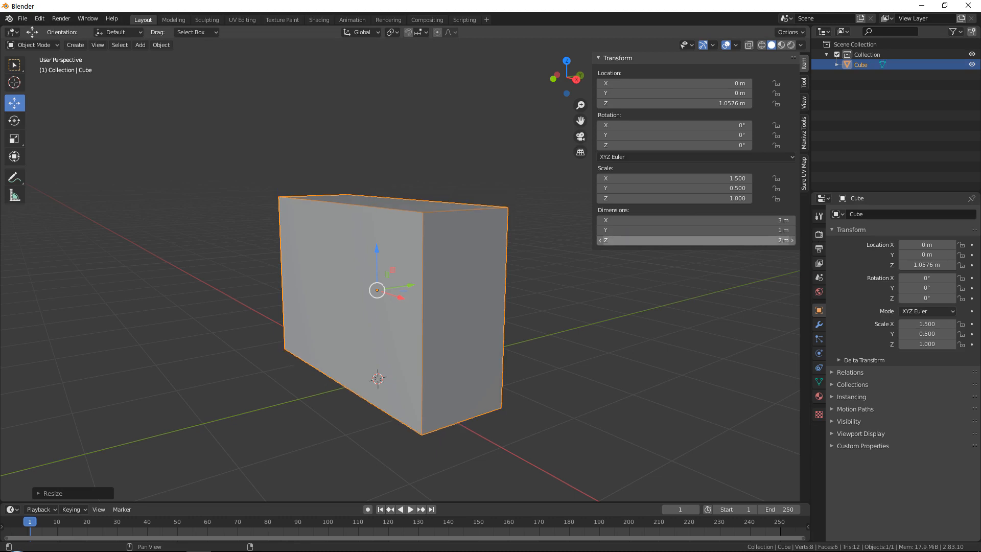
click(757, 240)
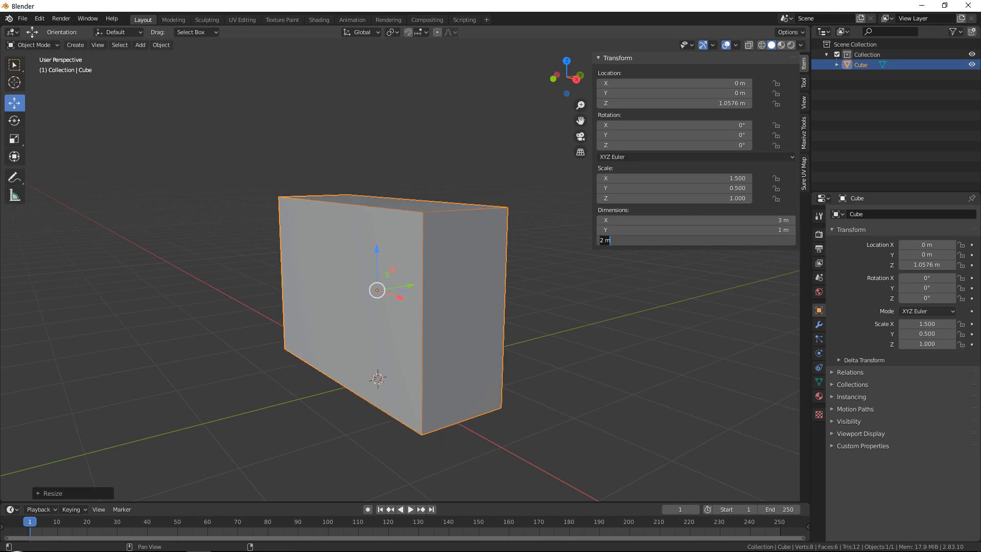
text(2.2)
key(Return)
middle_drag(498, 247, 500, 156)
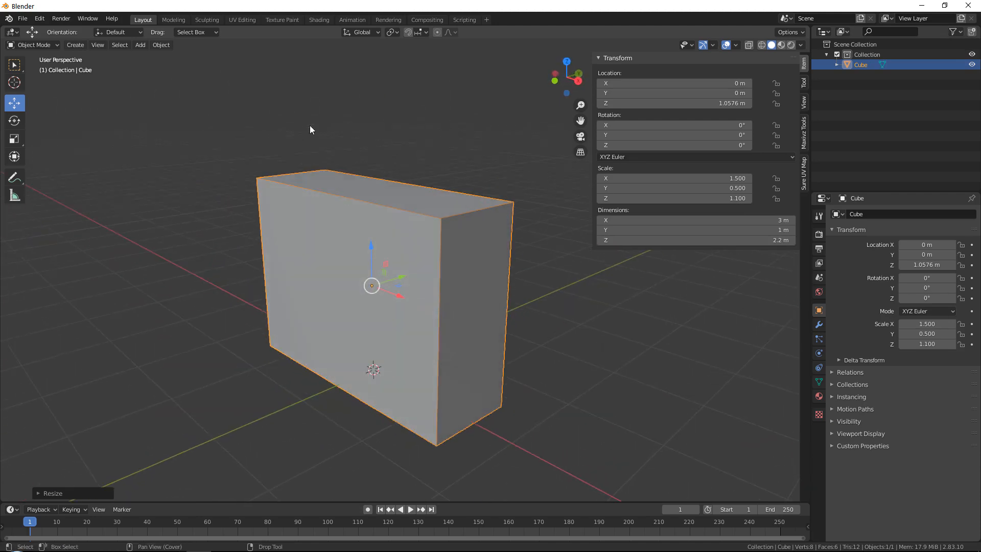
middle_drag(492, 238, 487, 195)
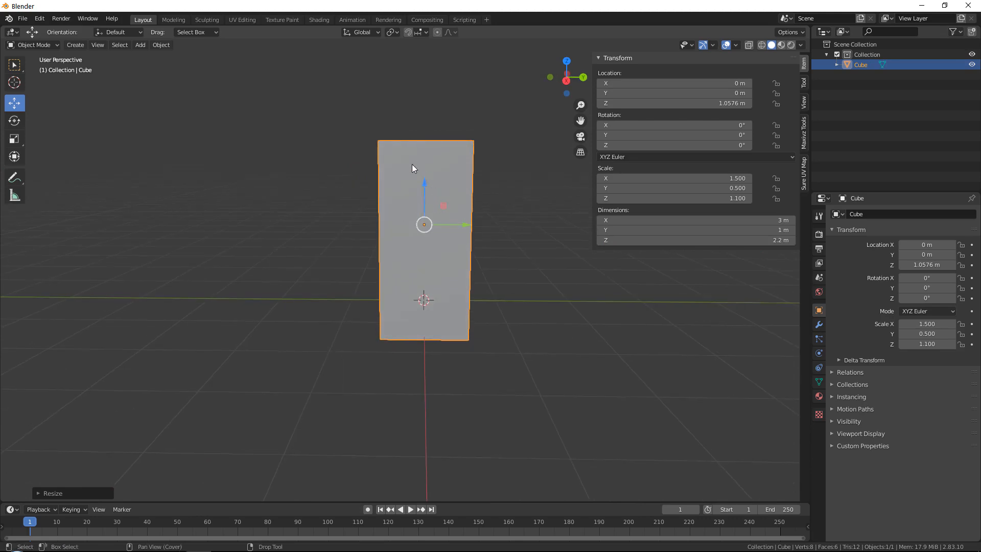
middle_drag(468, 166, 471, 179)
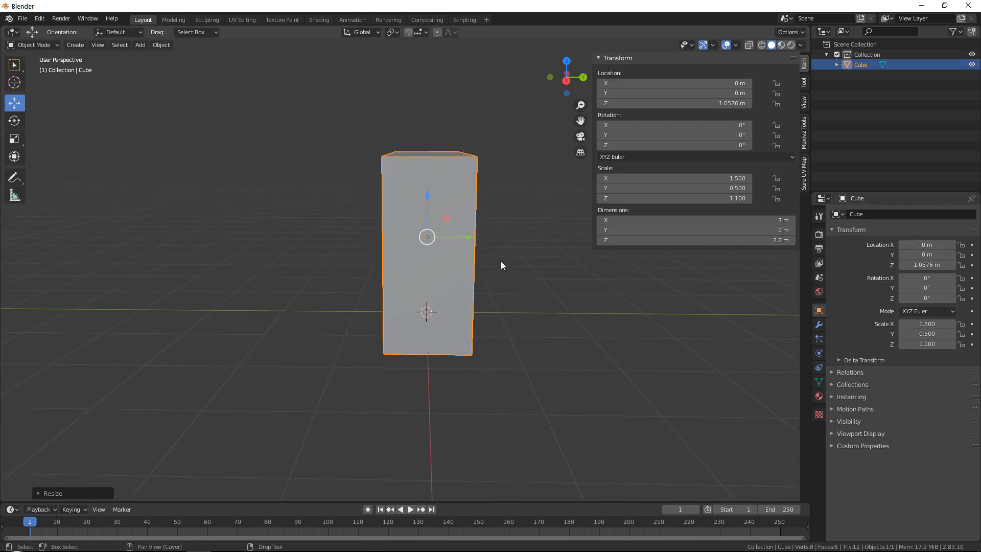
middle_drag(501, 262, 437, 225)
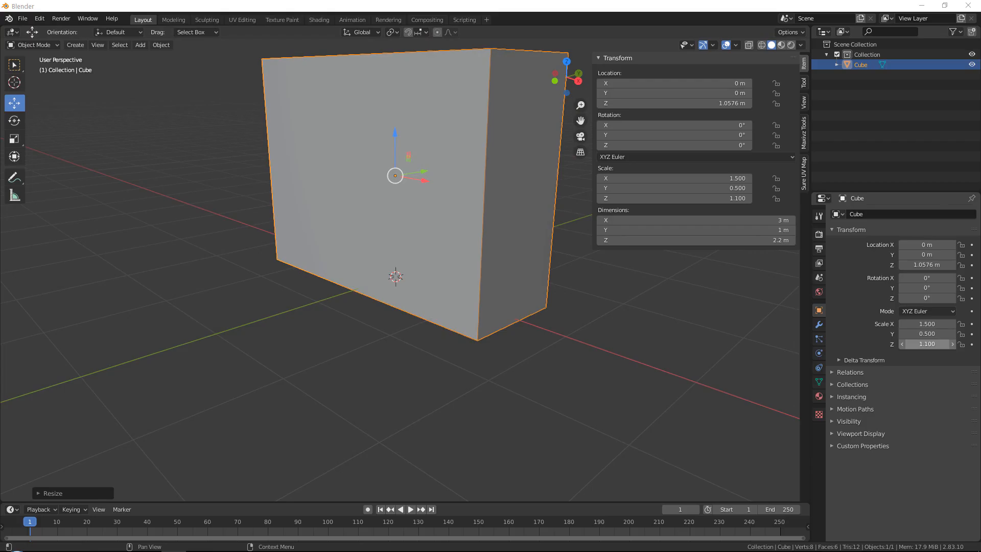
Switch to the brick-wall reference photo in Windows Photo Viewer and examine the unit's grille, front panel, side panel, base and brackets up close.
drag(980, 4, 604, 2)
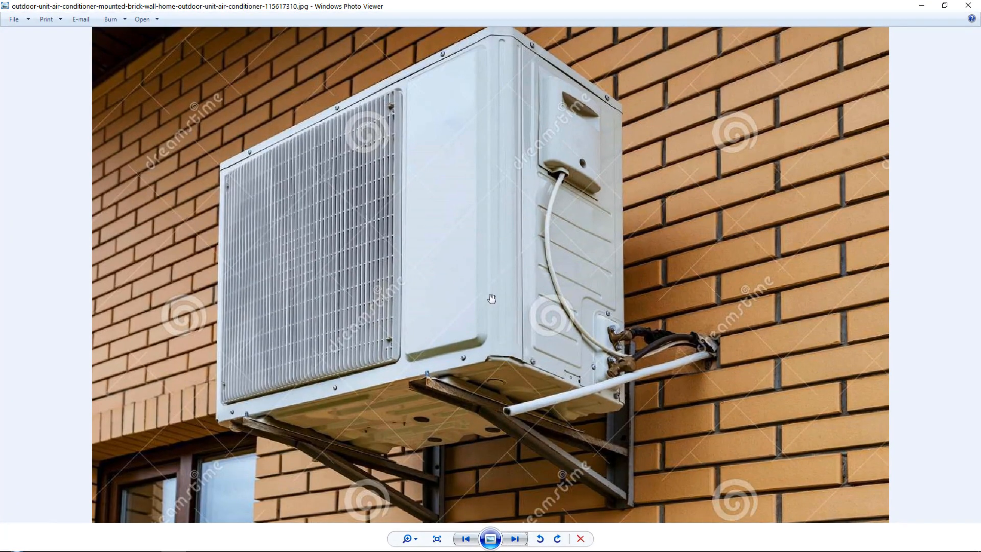
scroll(483, 287, up, 2)
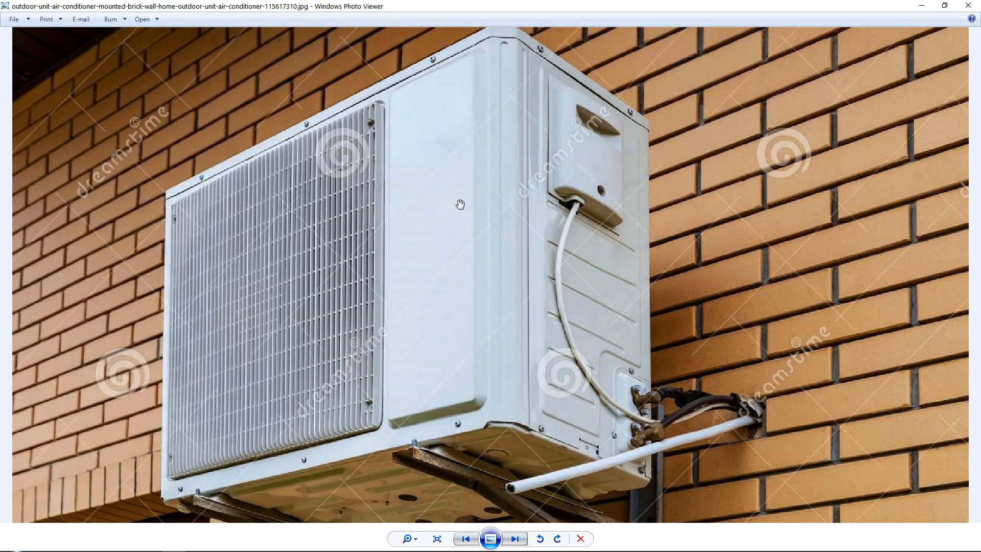
drag(478, 339, 506, 203)
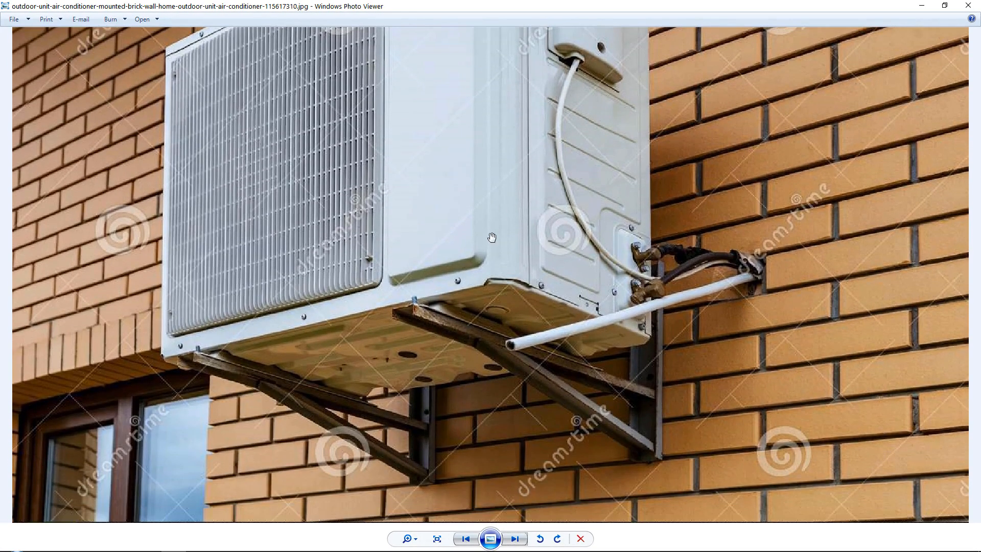
scroll(471, 280, up, 1)
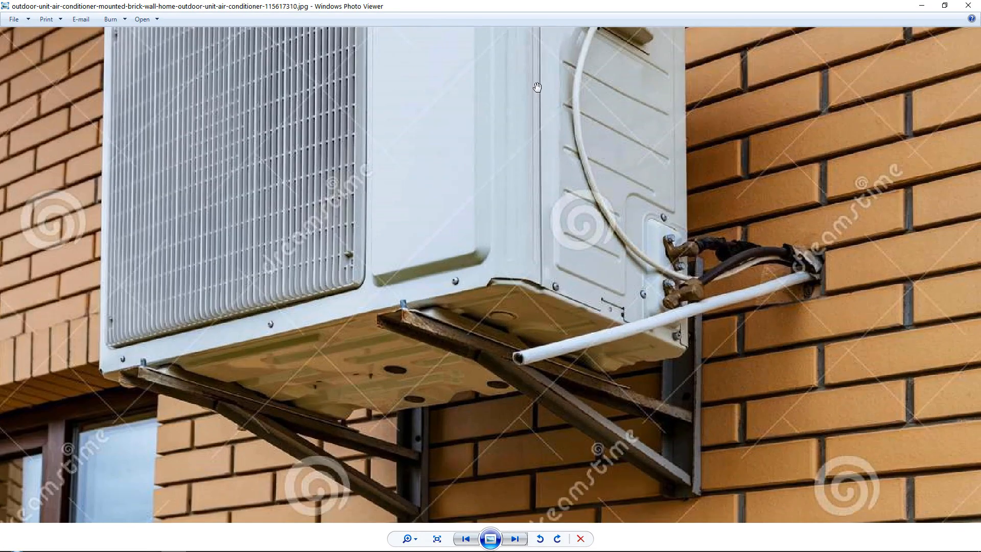
drag(538, 87, 513, 310)
drag(530, 383, 539, 334)
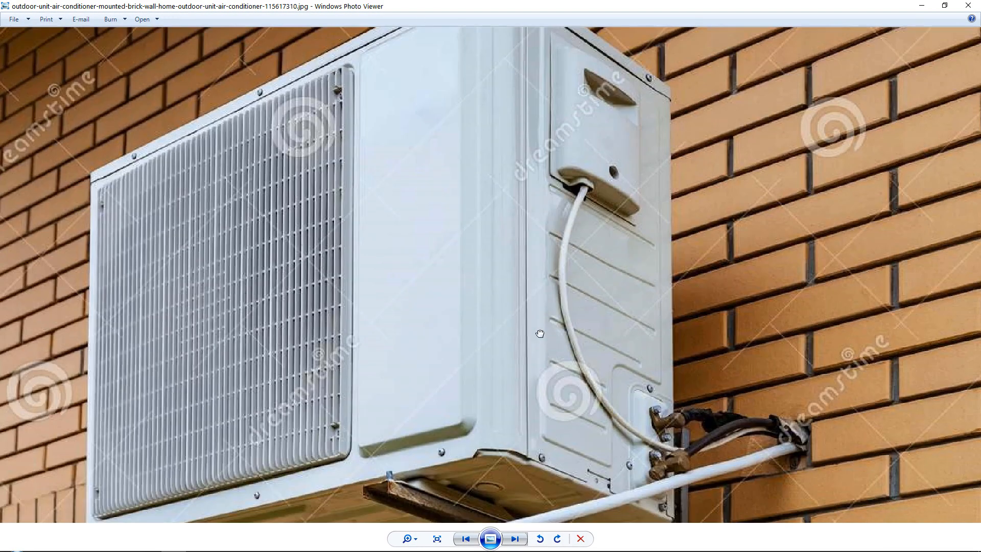
drag(582, 110, 583, 145)
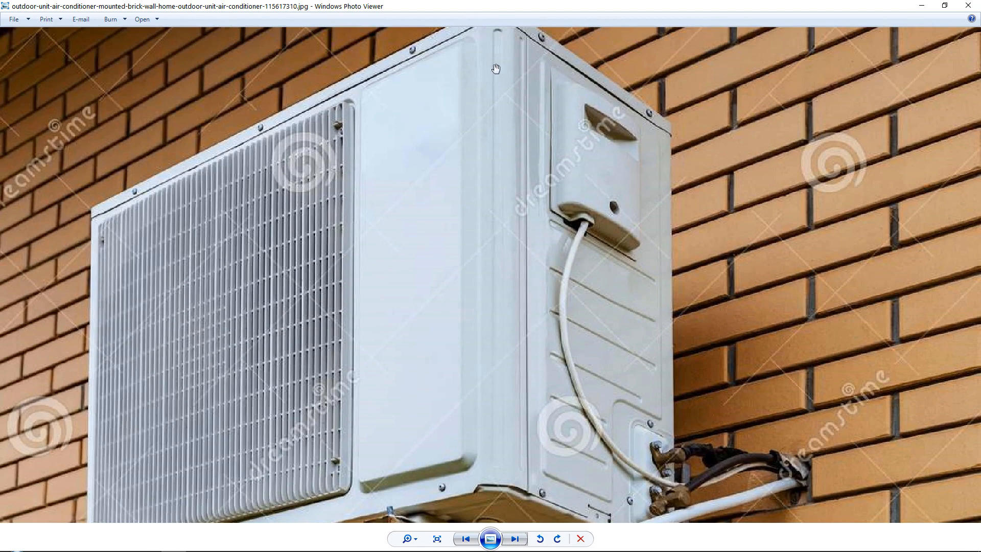
drag(480, 276, 497, 98)
drag(485, 232, 495, 290)
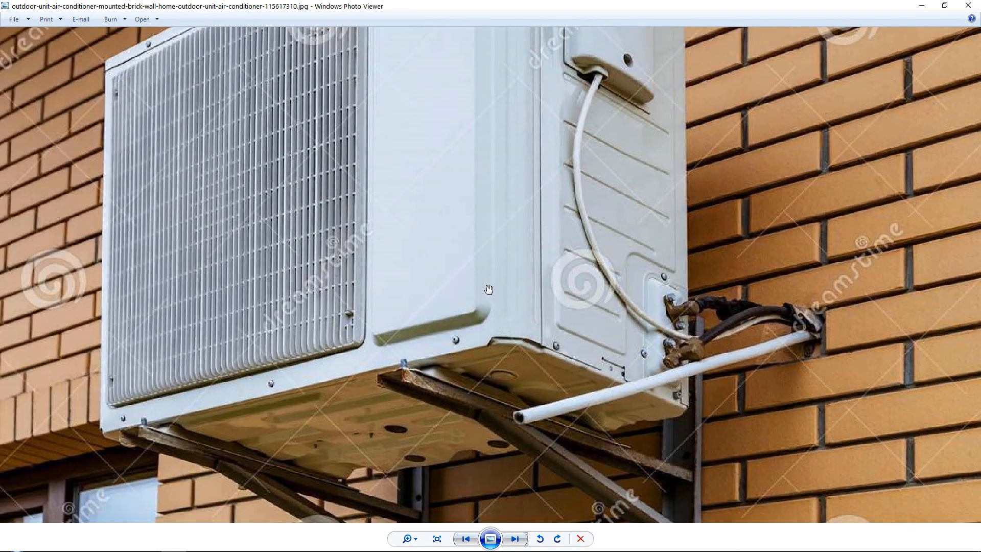
scroll(481, 284, down, 2)
drag(506, 187, 501, 310)
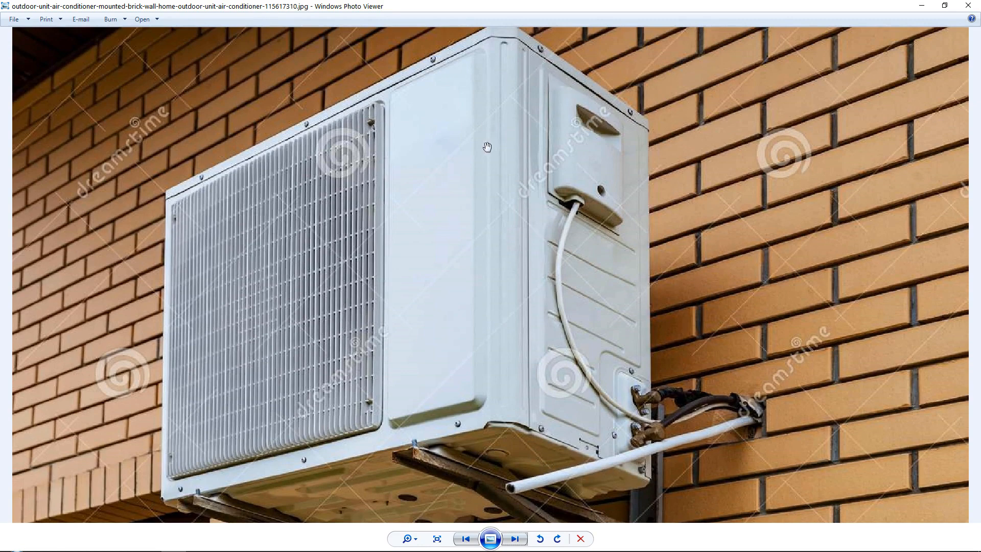
drag(519, 179, 544, 130)
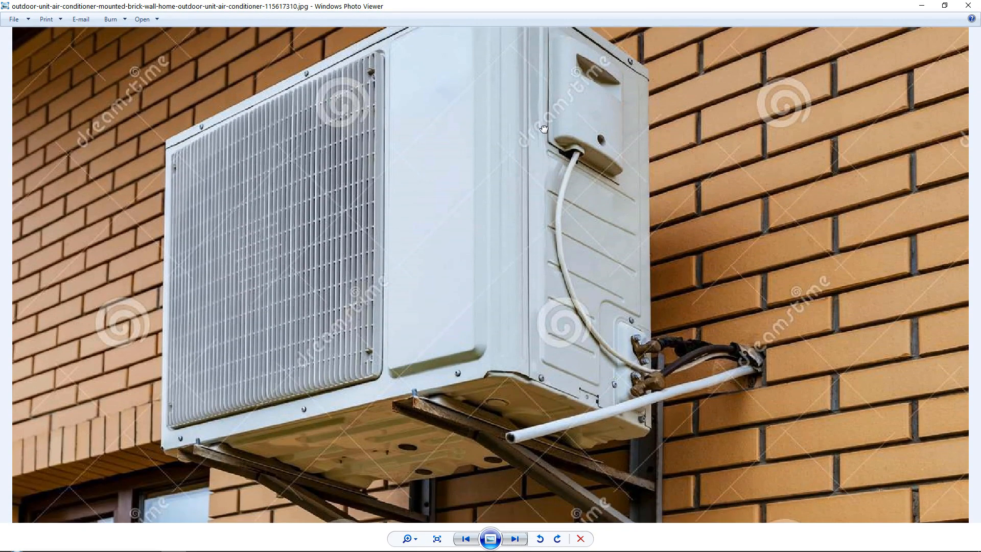
Browse forward through the reference photos, past the fan grille close-up, to the white unit hanging on a wooden wall.
key(Right)
key(Right)
key(Right)
key(Right)
key(Right)
key(Right)
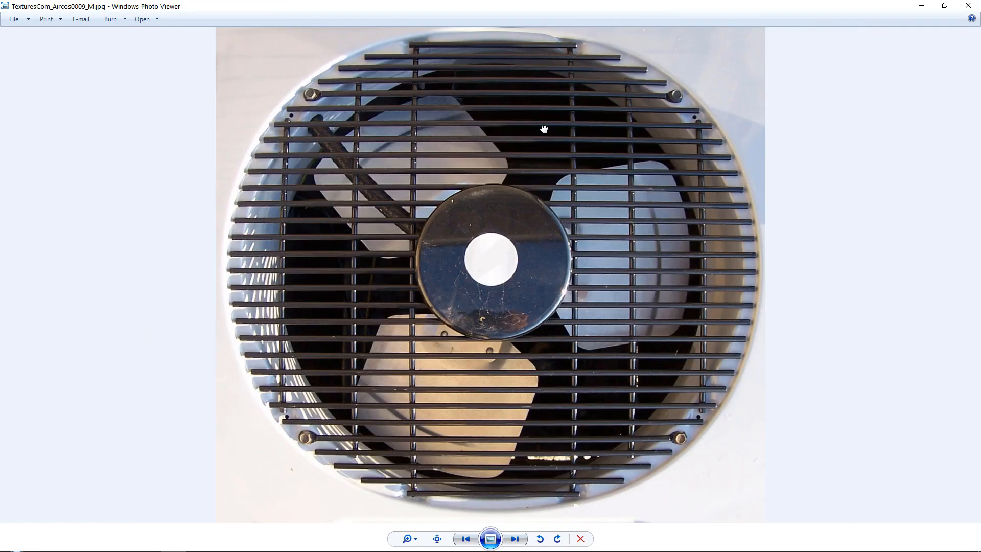
key(Right)
key(Right)
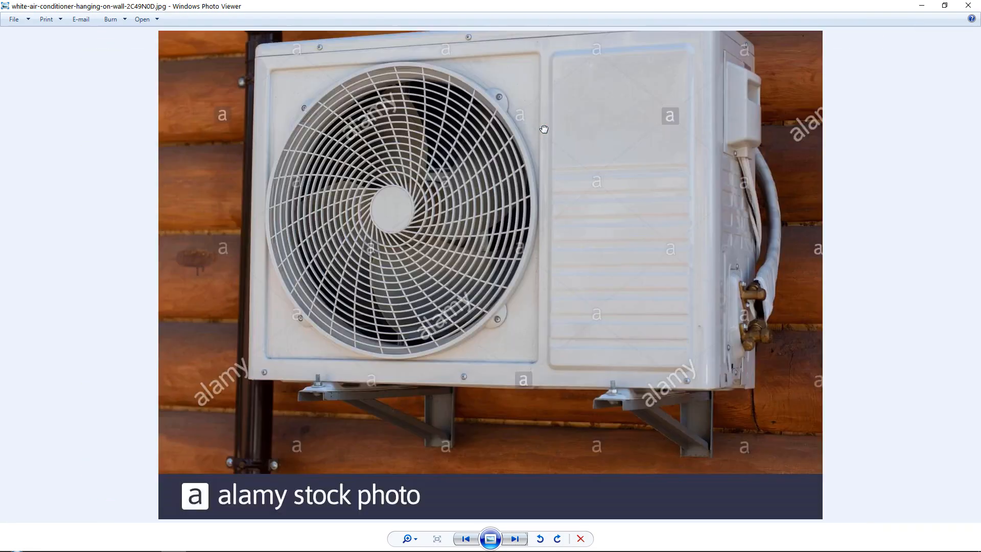
Compare the fan grilles, panels and brackets in the red-brick-wall and wooden-wall photos, and browse on to the Videocon unit and technician photos.
key(Left)
scroll(461, 196, up, 2)
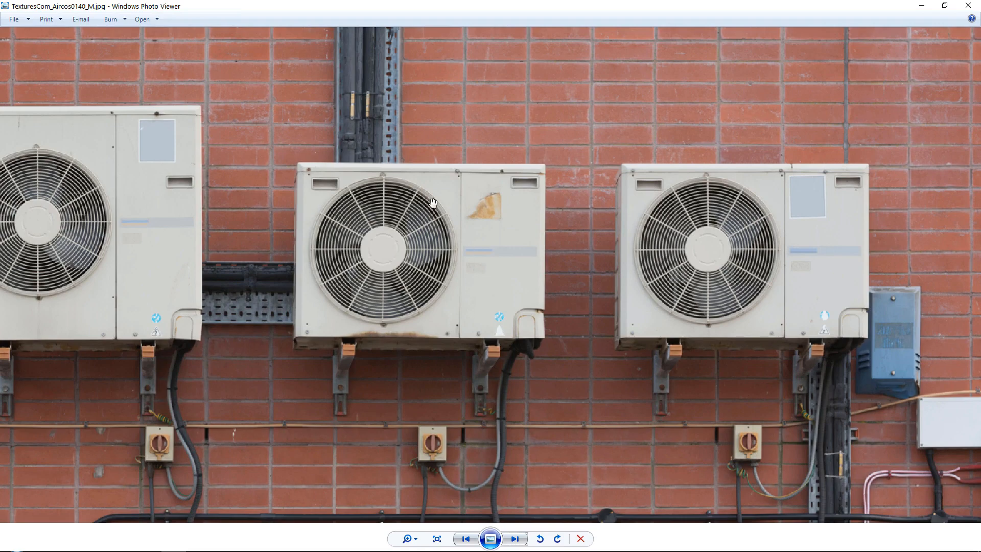
key(Right)
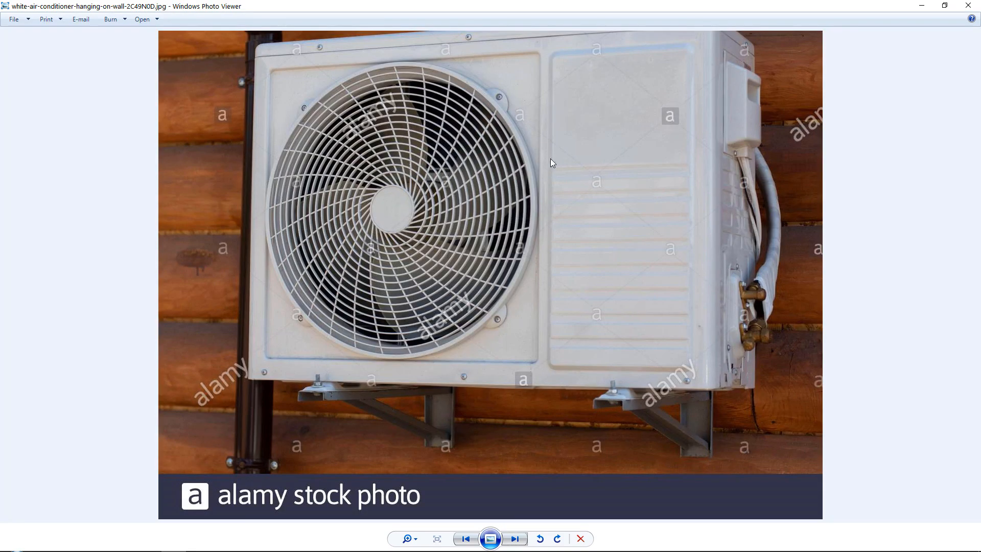
scroll(535, 265, up, 1)
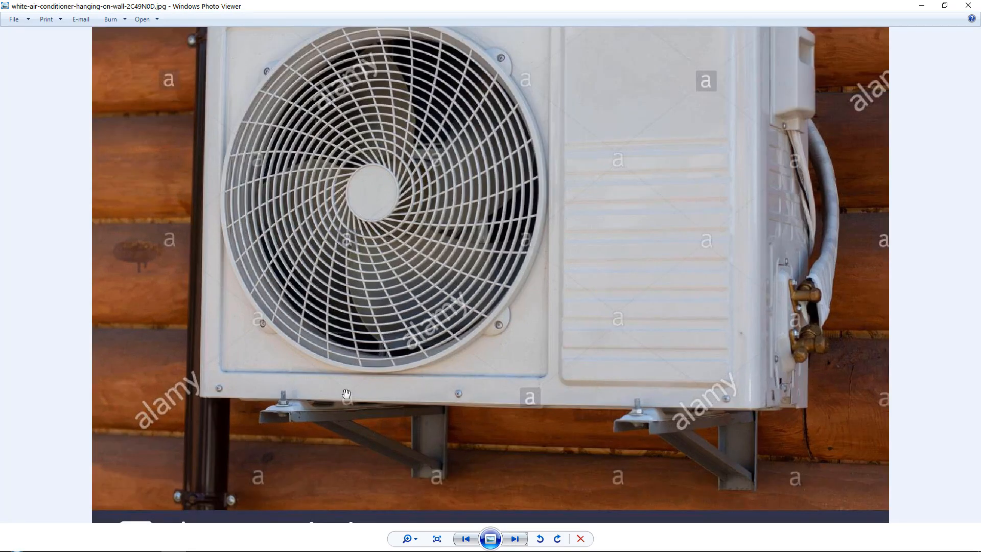
scroll(350, 324, down, 1)
key(Right)
key(Right)
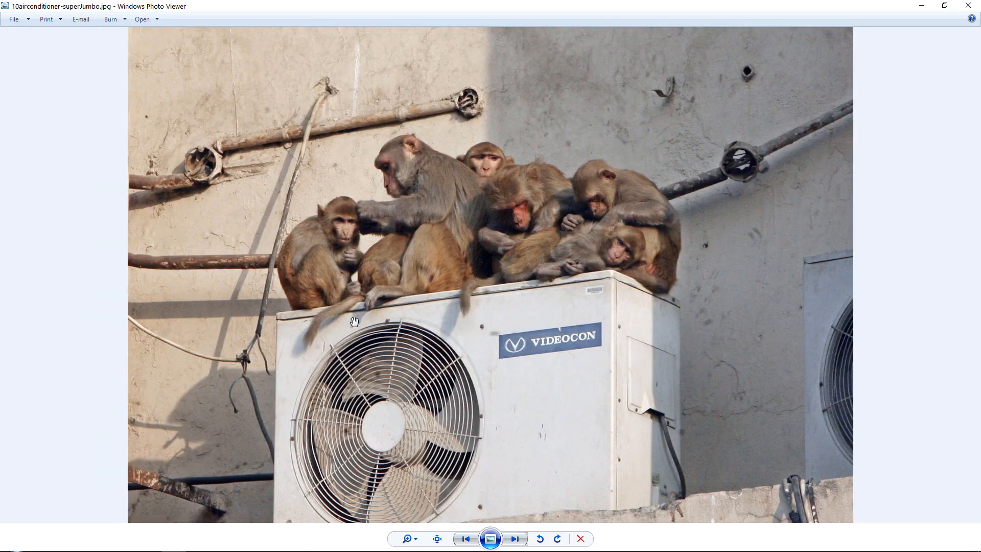
key(Right)
key(Left)
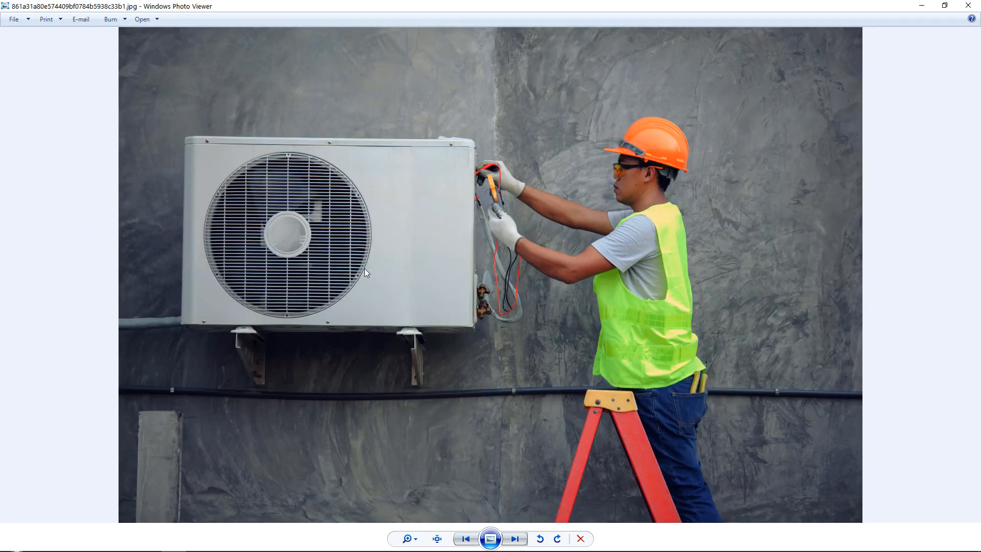
Examine the embossed metal base plate photo and the front of the technician's unit among the reference photos.
key(Right)
key(Right)
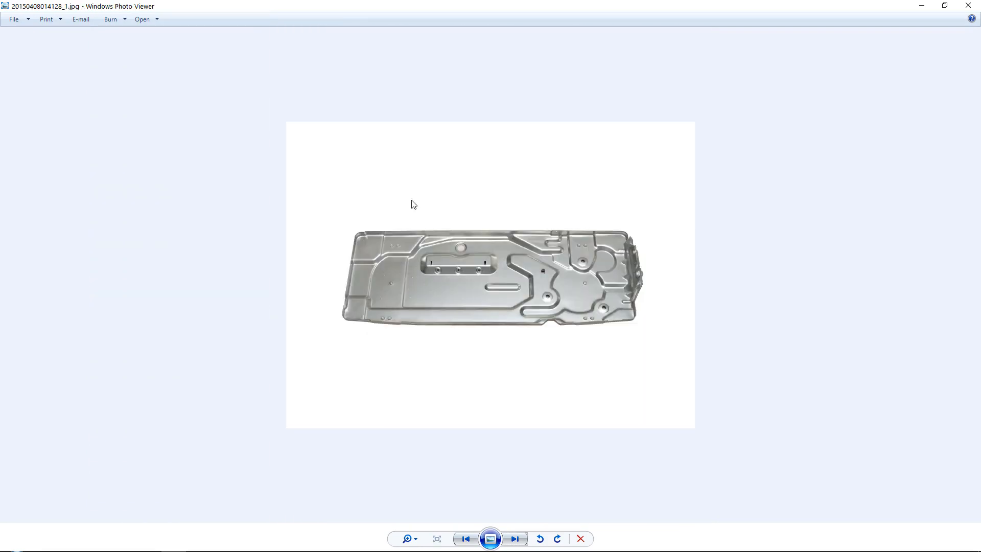
key(Right)
key(Right)
key(Right)
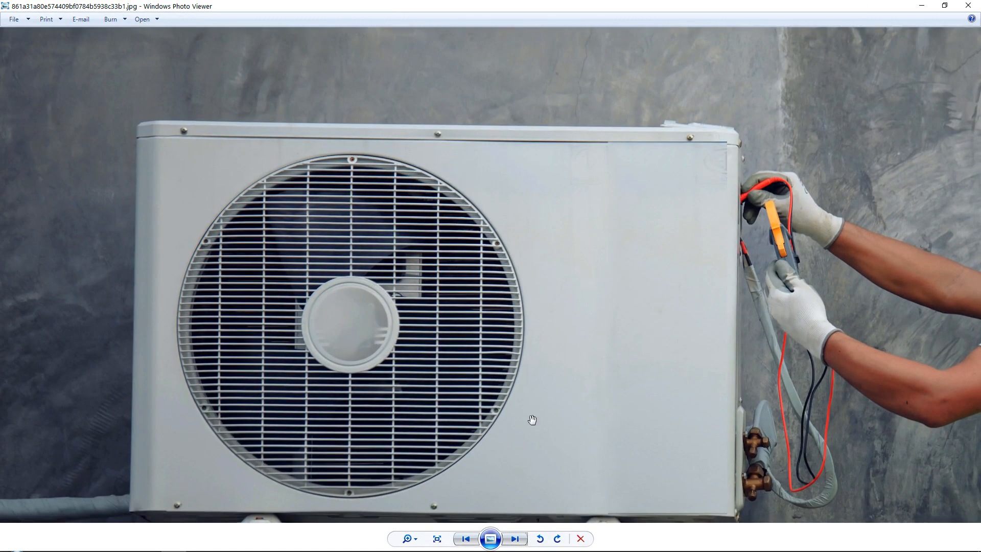
key(Left)
key(Left)
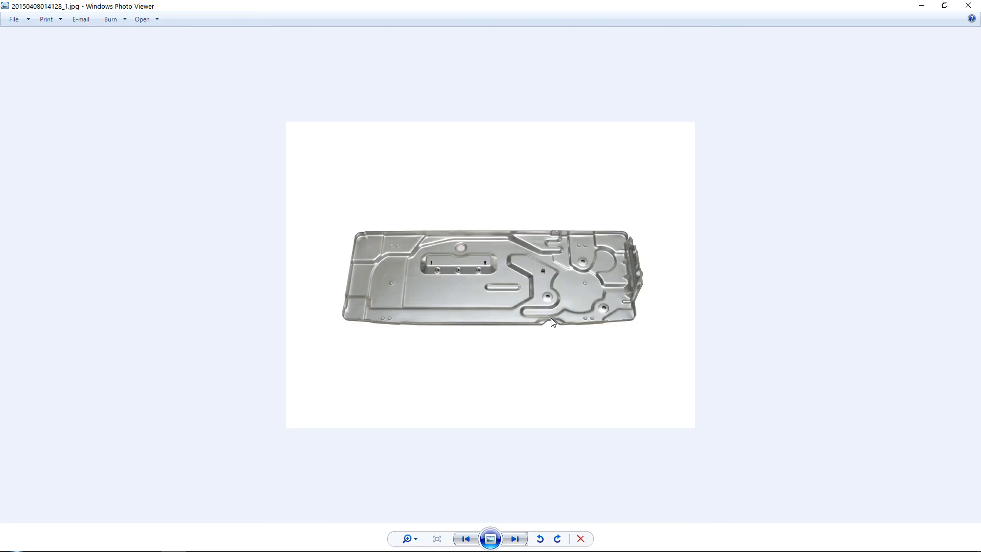
key(Right)
key(Left)
Compare the side panel, top cover and underside shapes in the board-wall, window-mounted and Mitsubishi unit photos.
key(Right)
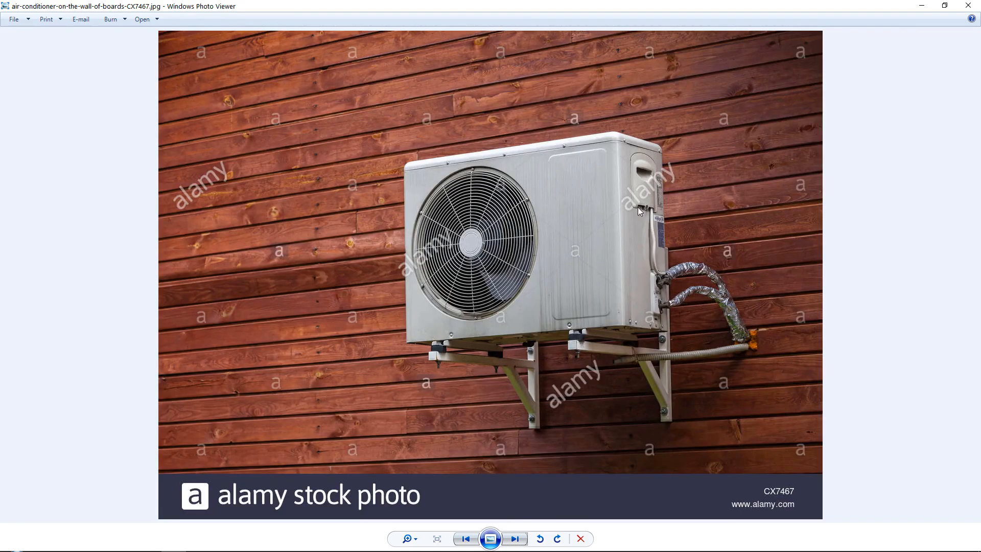
scroll(637, 206, up, 3)
drag(637, 207, 561, 211)
key(Right)
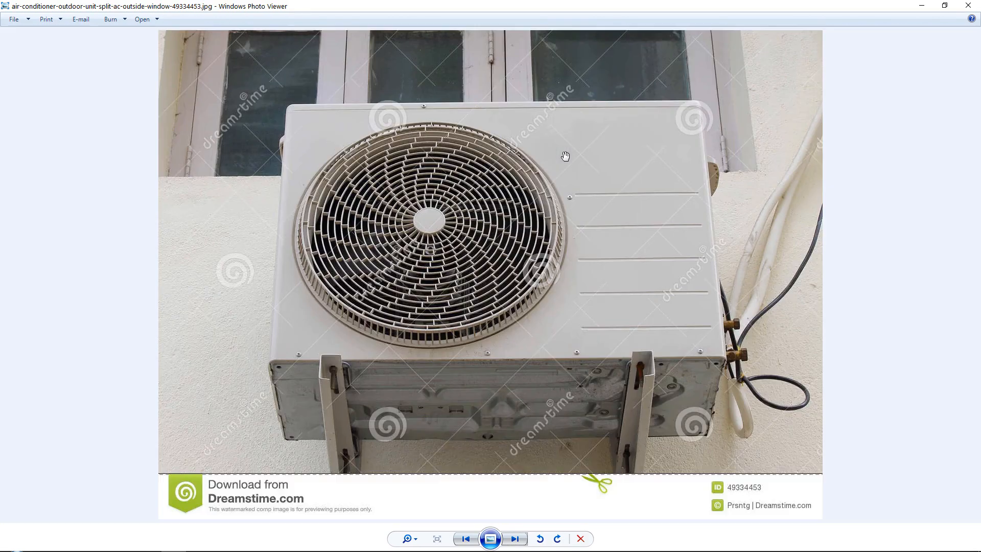
key(Left)
key(Left)
key(Left)
key(Left)
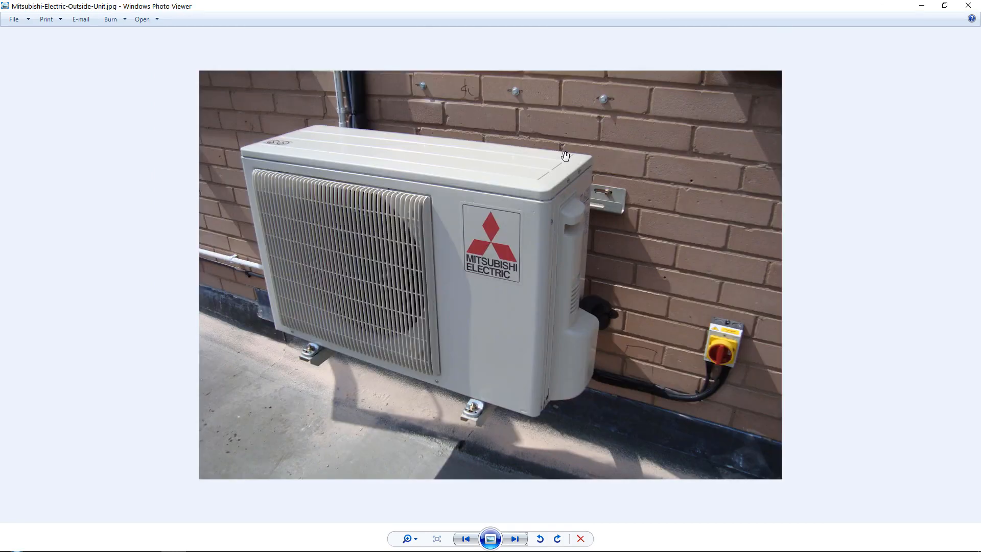
key(Right)
key(Right)
key(Right)
key(Right)
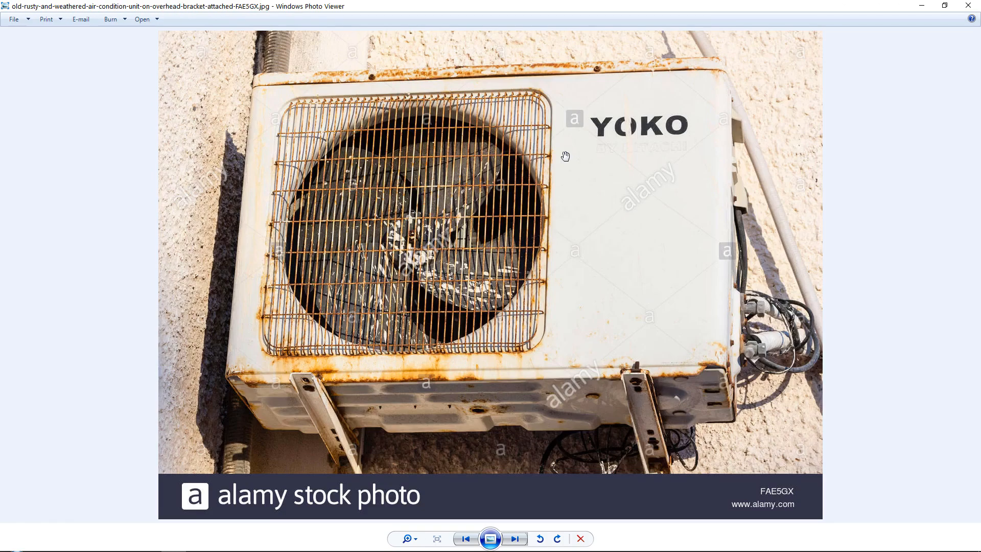
Inspect the rusty YOKO unit's embossed underside and brackets up close, and go on to the orange-brick-wall photo.
key(Right)
key(Left)
scroll(710, 391, up, 3)
drag(633, 379, 920, 355)
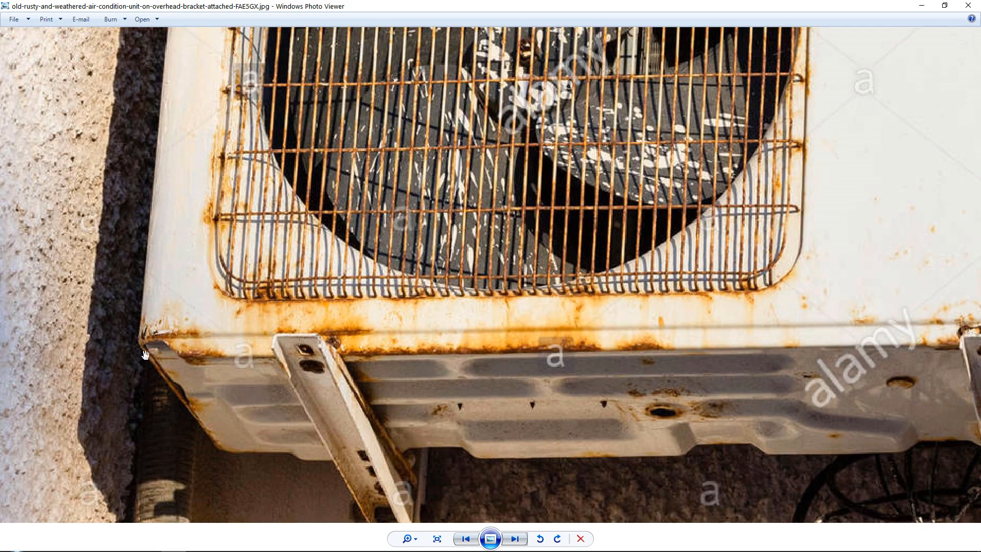
drag(789, 343, 394, 327)
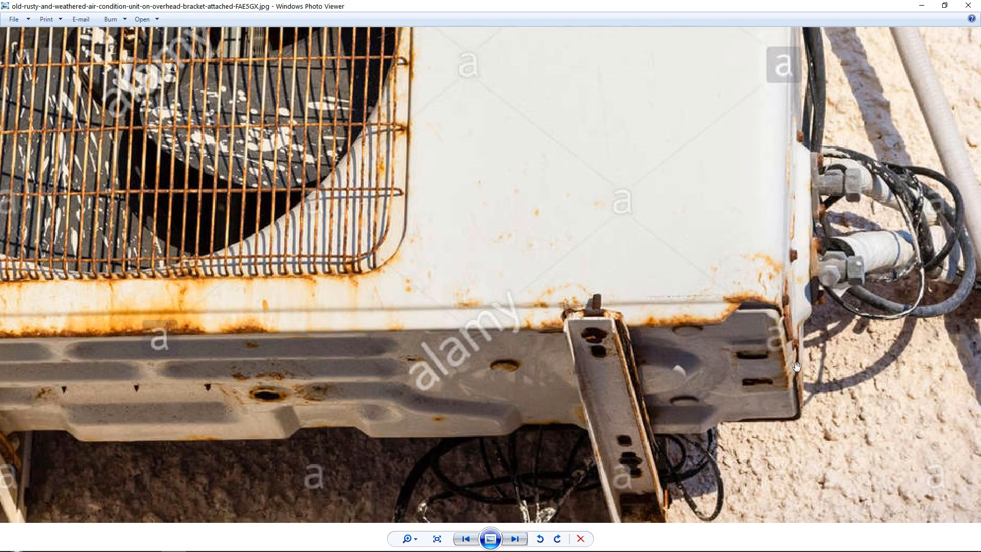
key(Right)
key(Right)
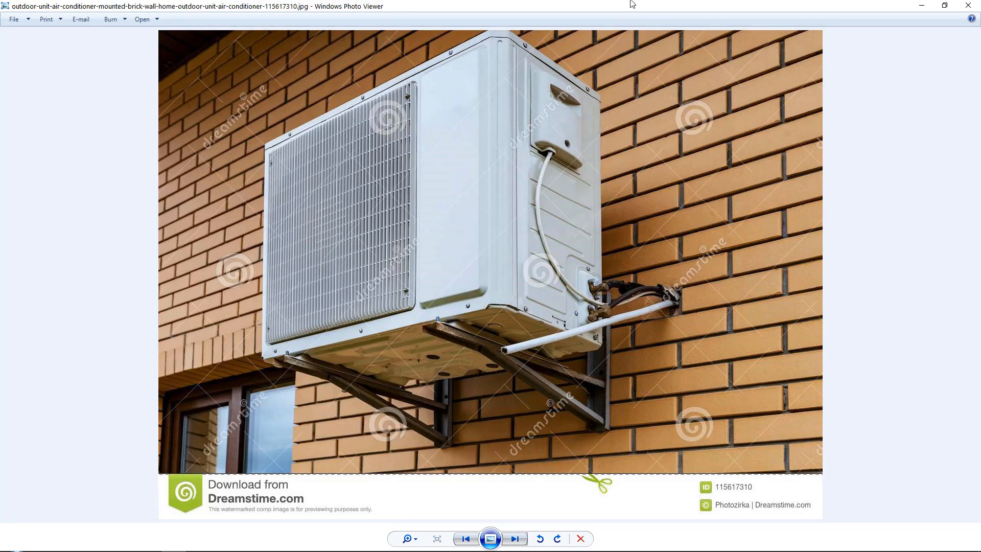
Switch back to Blender and paste a copy of the box in place.
drag(630, 6, 980, 225)
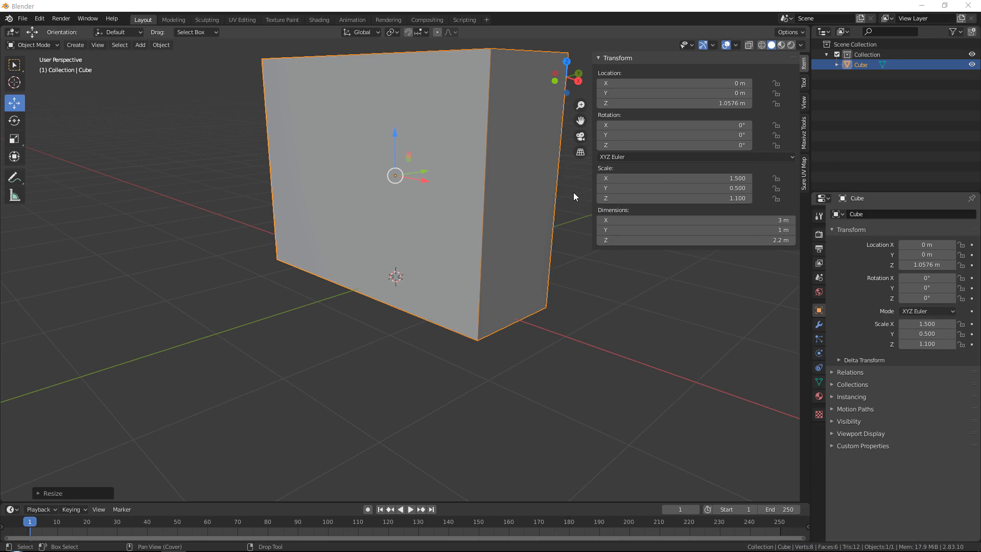
shift+middle_drag(450, 121, 439, 235)
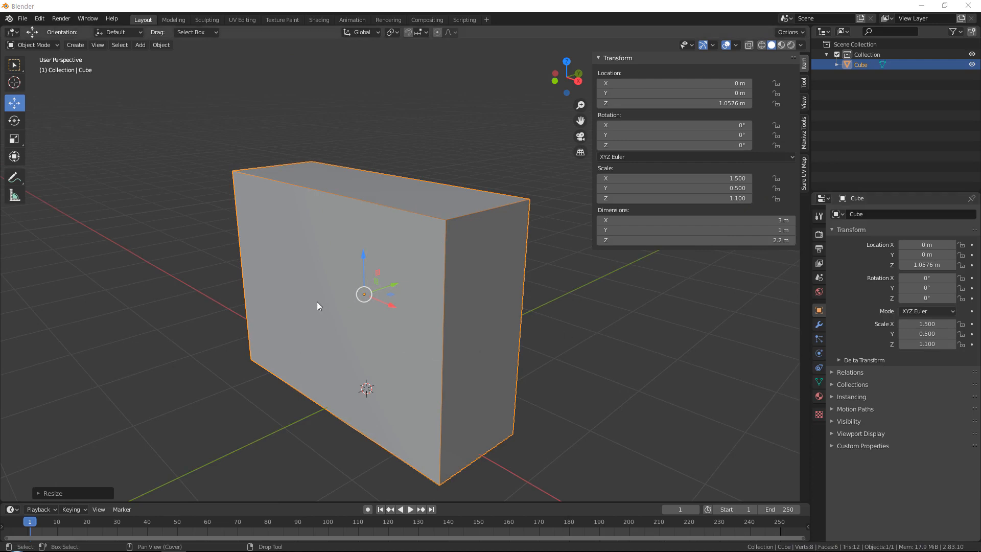
middle_drag(321, 304, 512, 201)
key(ctrl+c)
key(ctrl+v)
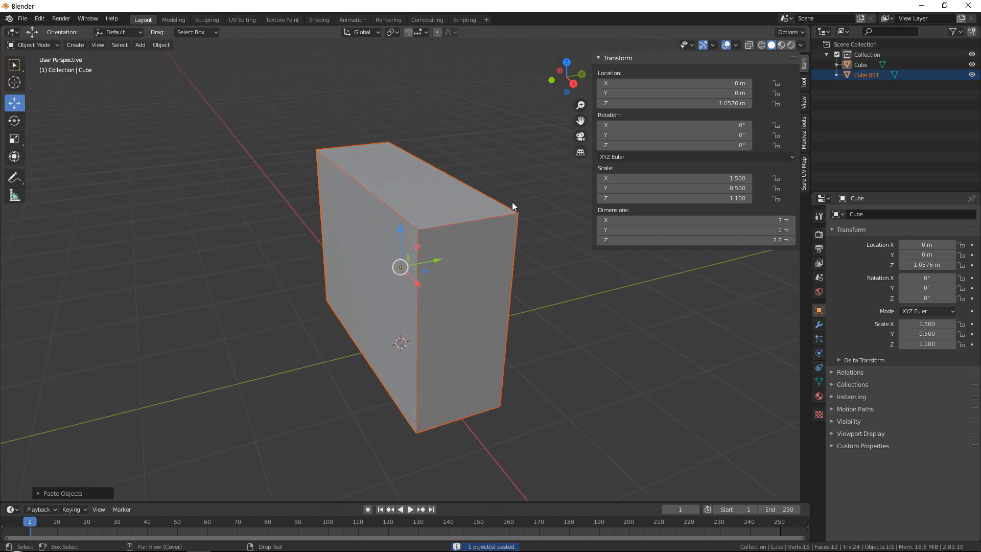
Move the copied box into a new collection named Blockout and exclude that collection from the view layer.
right_click(464, 185)
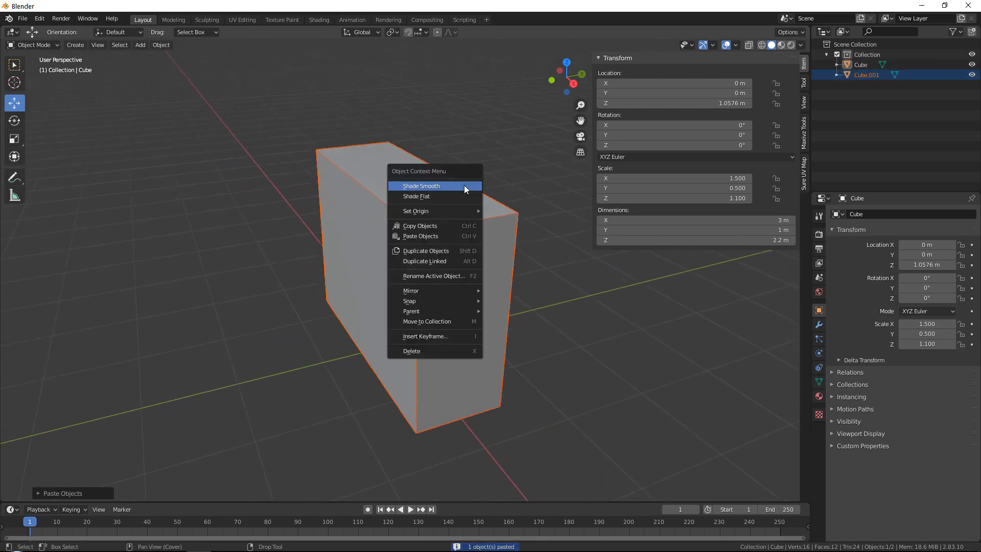
click(454, 321)
click(420, 345)
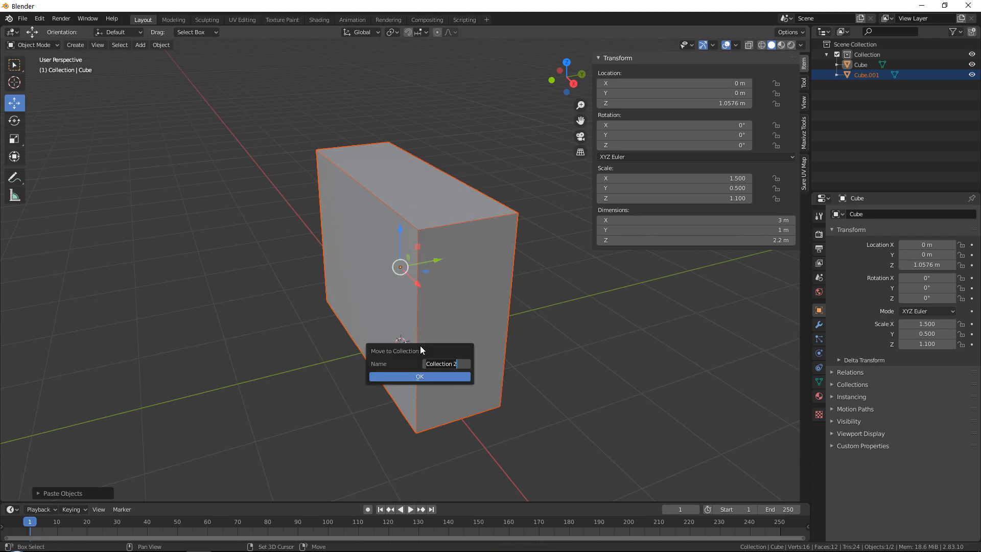
text(Blo)
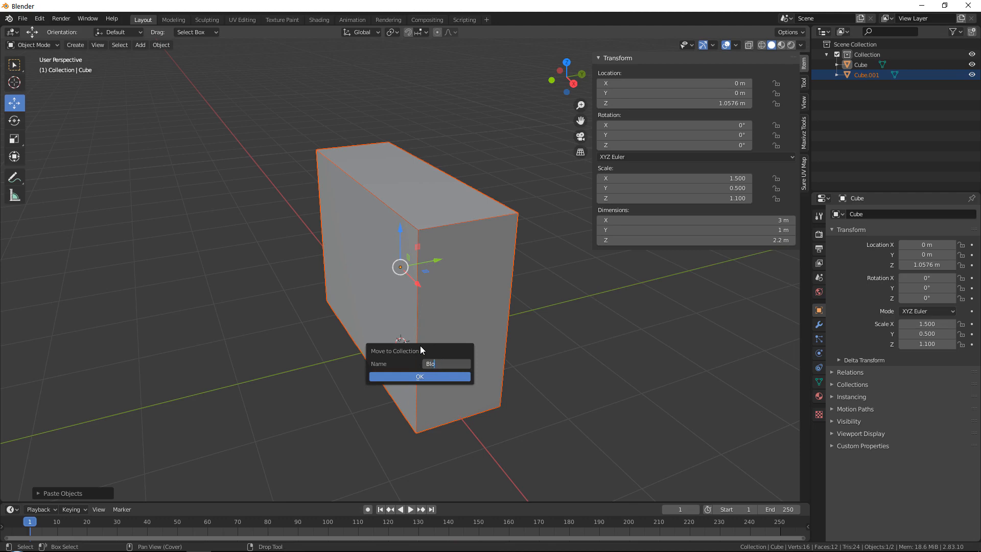
text(ckout)
key(Return)
click(413, 376)
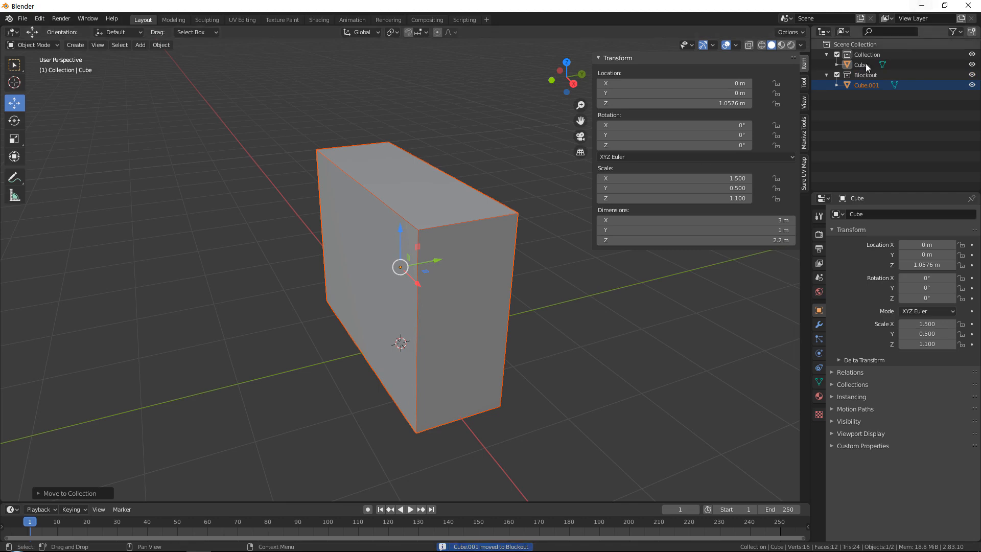
click(837, 75)
Edit the original box in face mode and lower its top face to about 0.93 m local Z.
click(465, 222)
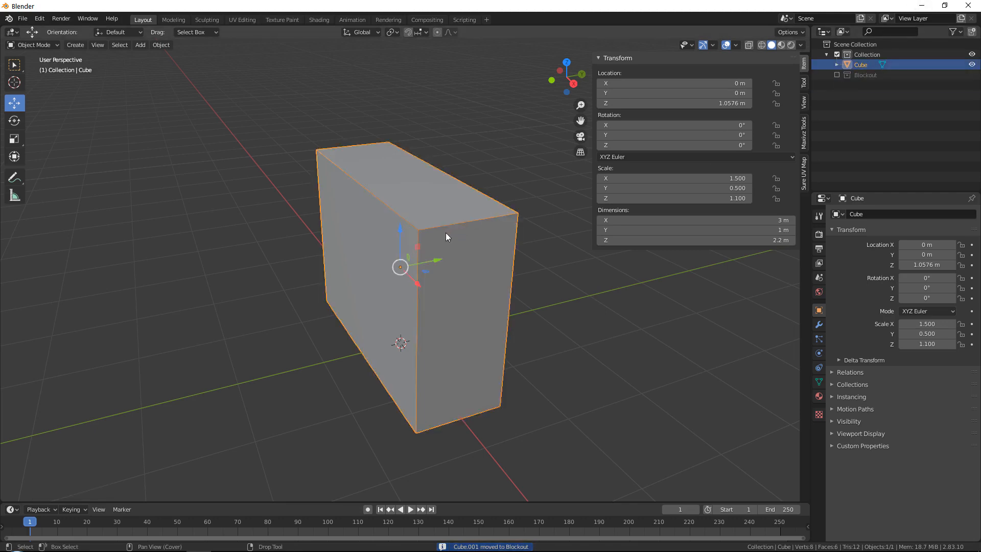
scroll(446, 232, up, 3)
middle_drag(482, 229, 483, 206)
scroll(449, 233, down, 2)
middle_drag(436, 242, 446, 212)
scroll(460, 244, up, 1)
key(Tab)
key(3)
click(449, 192)
key(shift+space)
key(g)
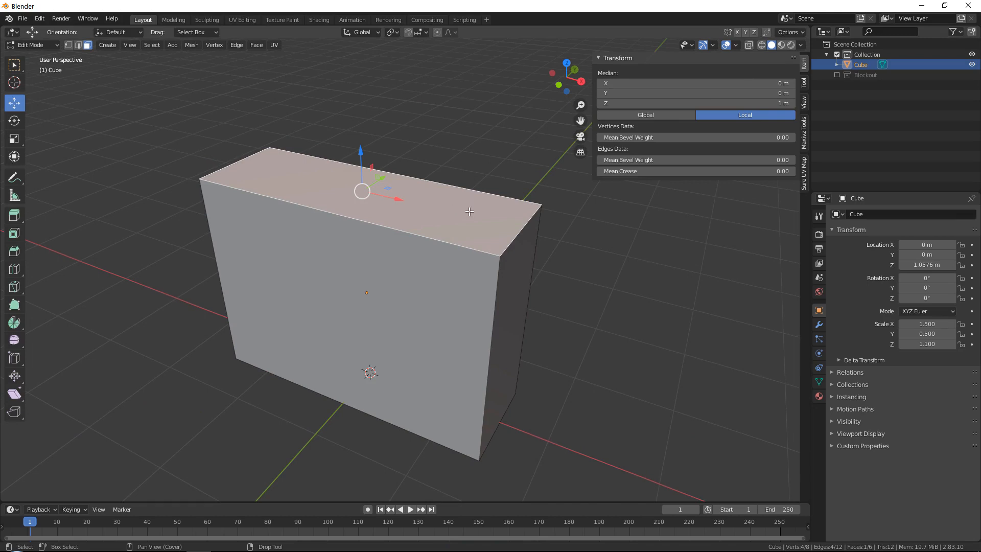
scroll(475, 229, up, 1)
middle_drag(441, 192, 457, 159)
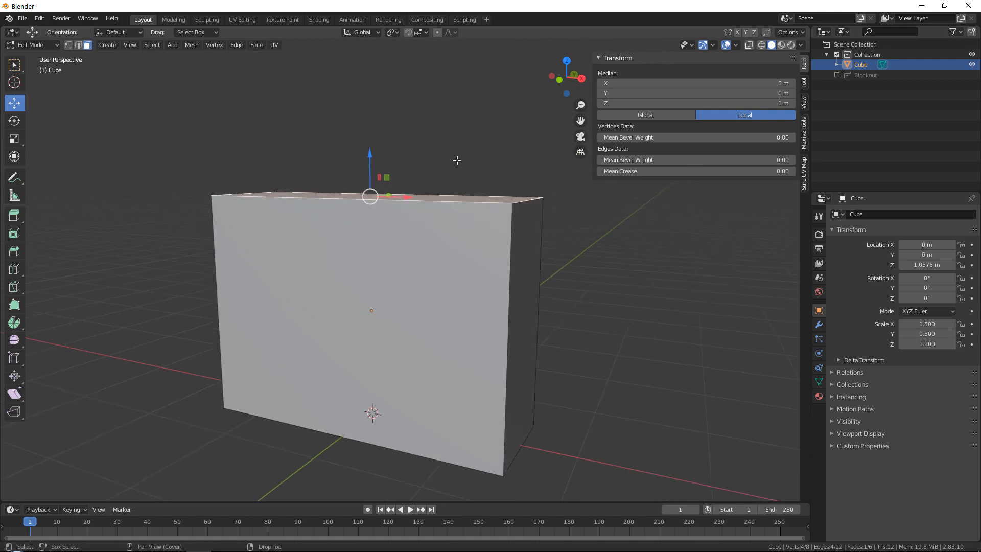
scroll(412, 151, up, 4)
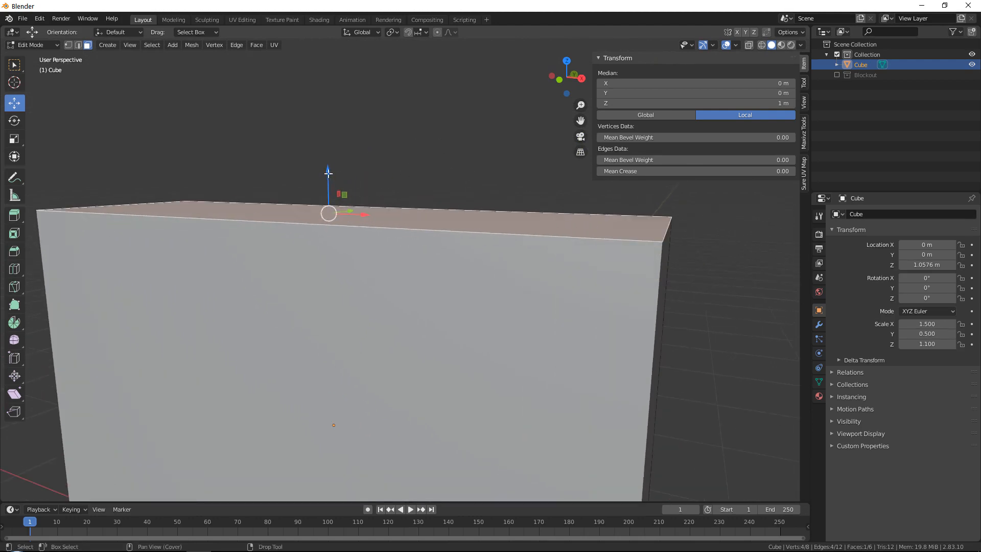
drag(327, 172, 324, 186)
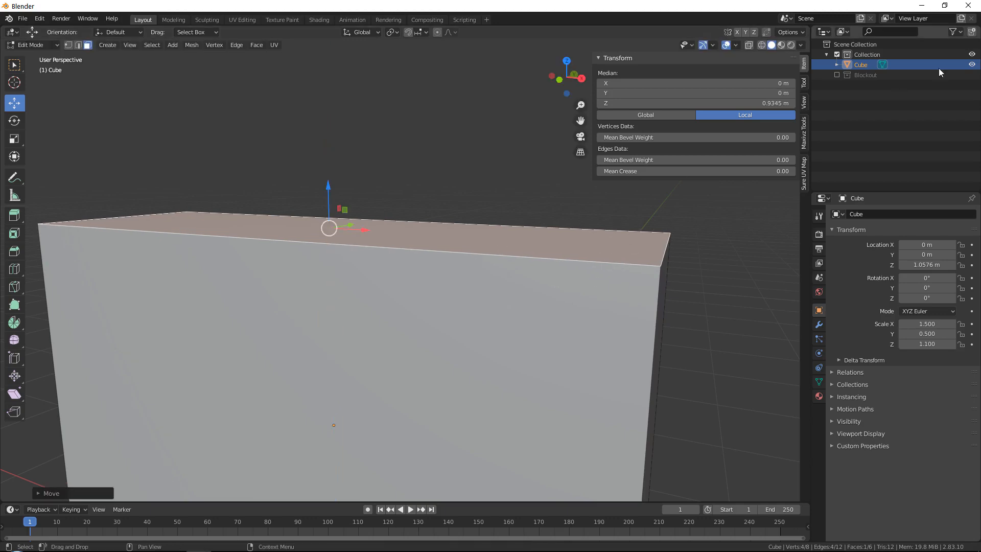
Temporarily show the Blockout collection for comparison and move the edited box's top face slightly upward.
click(837, 75)
shift+middle_drag(354, 189, 335, 164)
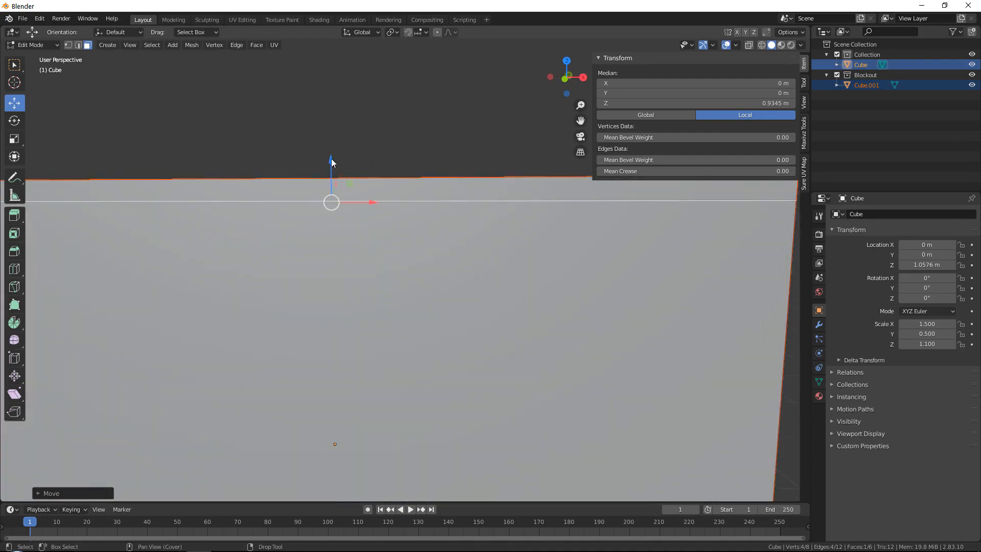
drag(331, 158, 332, 153)
click(837, 75)
Select the box's bottom face and check the base in the orange-brick-wall reference photo.
middle_drag(511, 266, 493, 311)
click(515, 417)
middle_drag(514, 417, 526, 301)
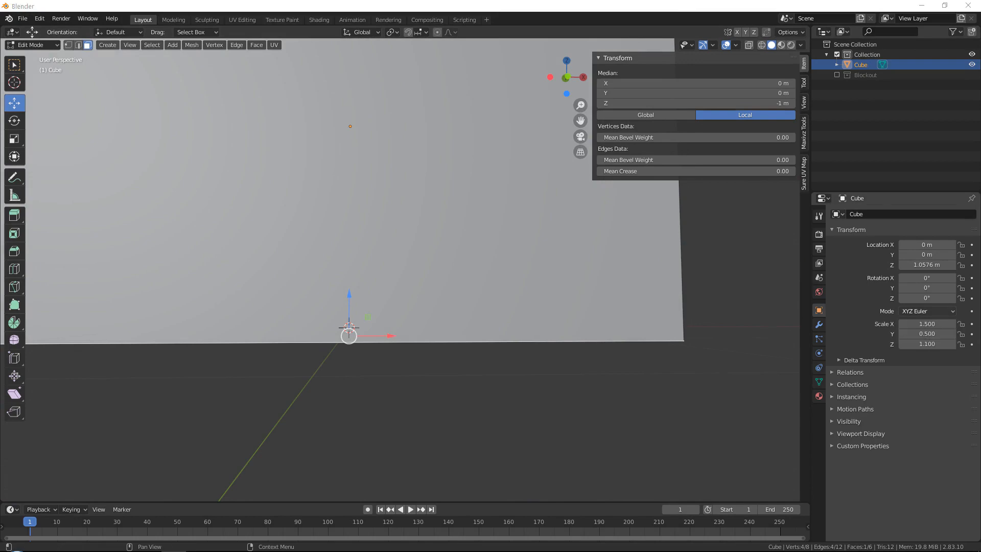
drag(980, 4, 613, 0)
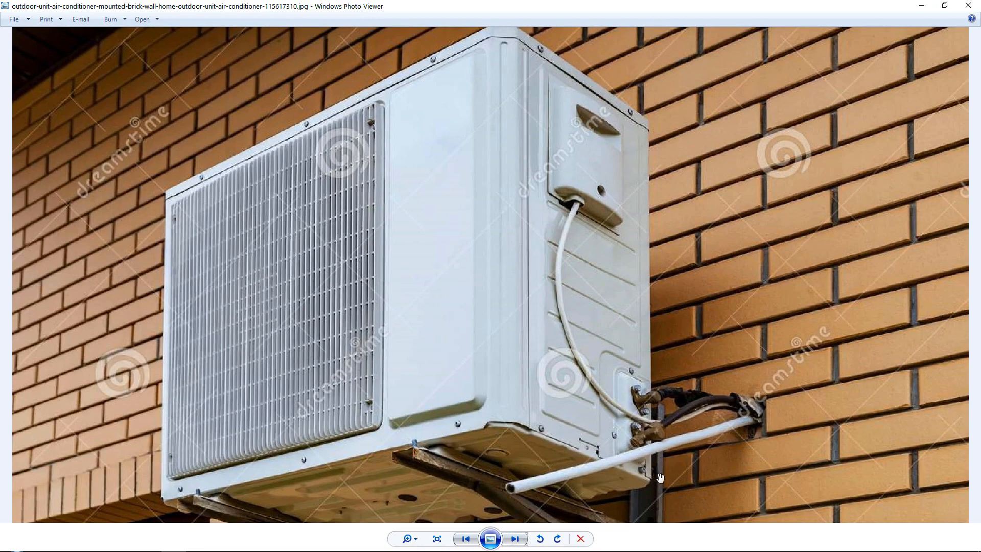
drag(598, 6, 980, 126)
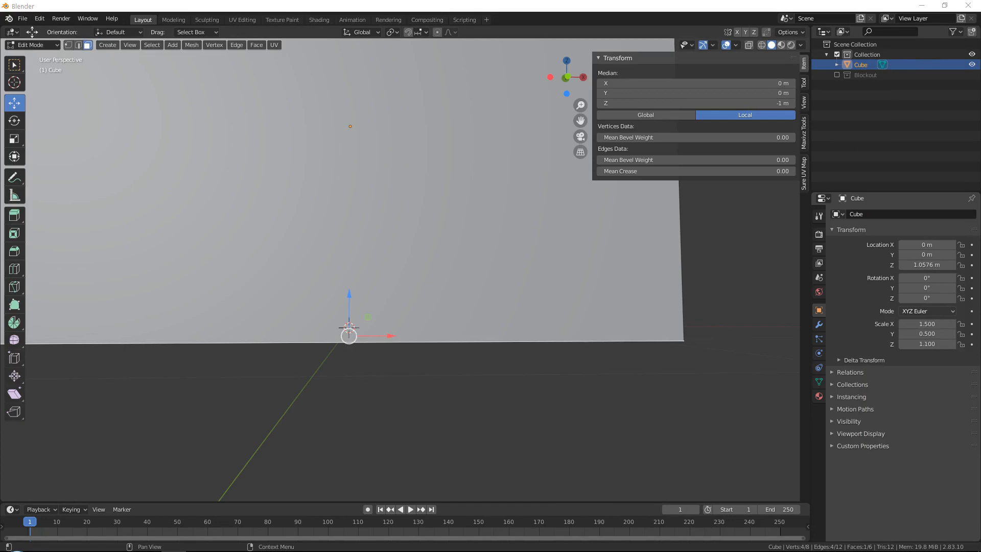
Add two evenly spaced vertical loop cuts around the box and leave them unslid.
scroll(470, 279, down, 5)
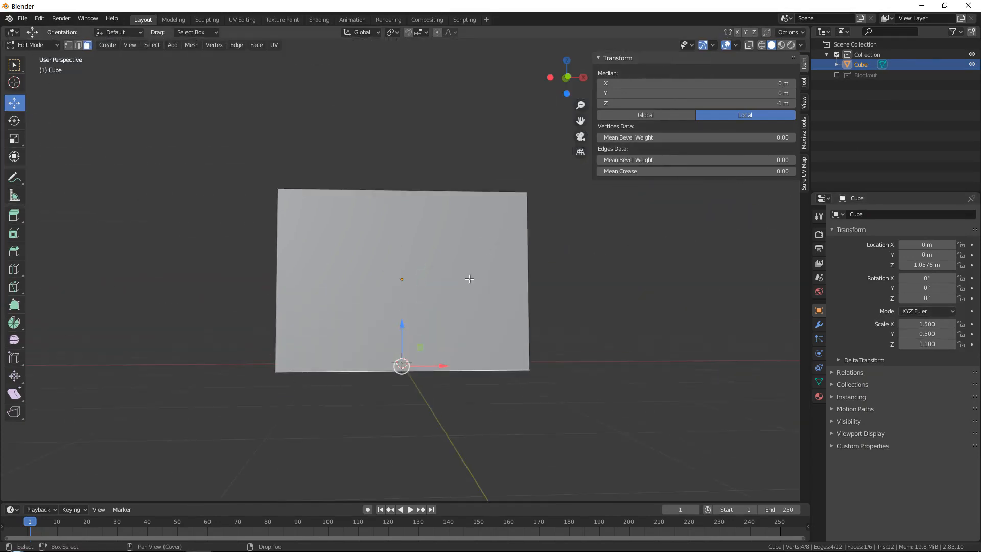
middle_drag(469, 278, 468, 200)
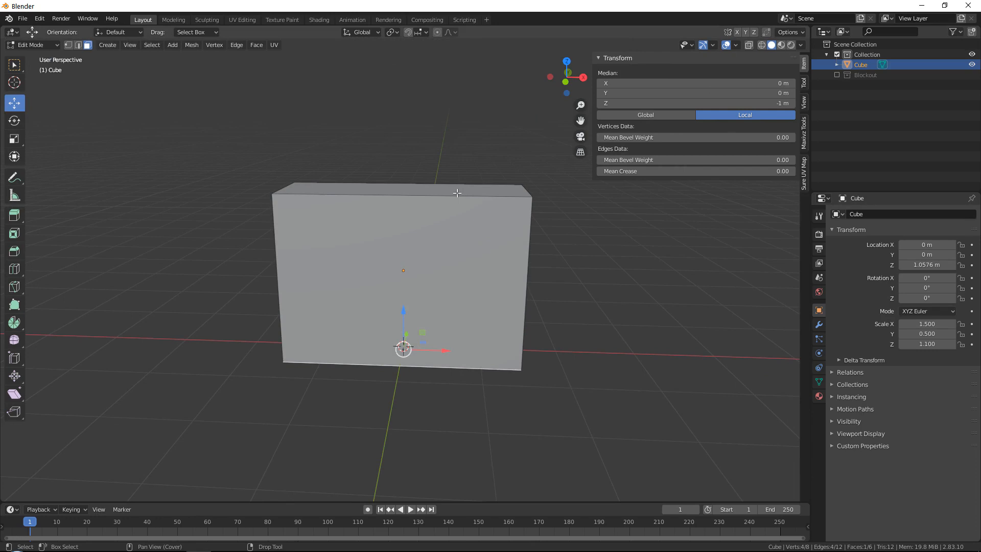
key(ctrl+r)
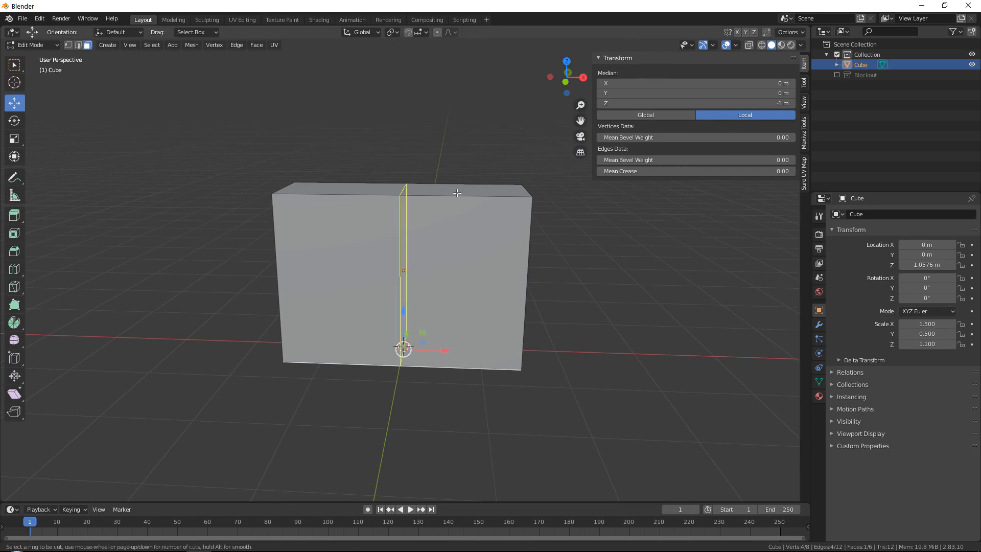
scroll(457, 192, up, 1)
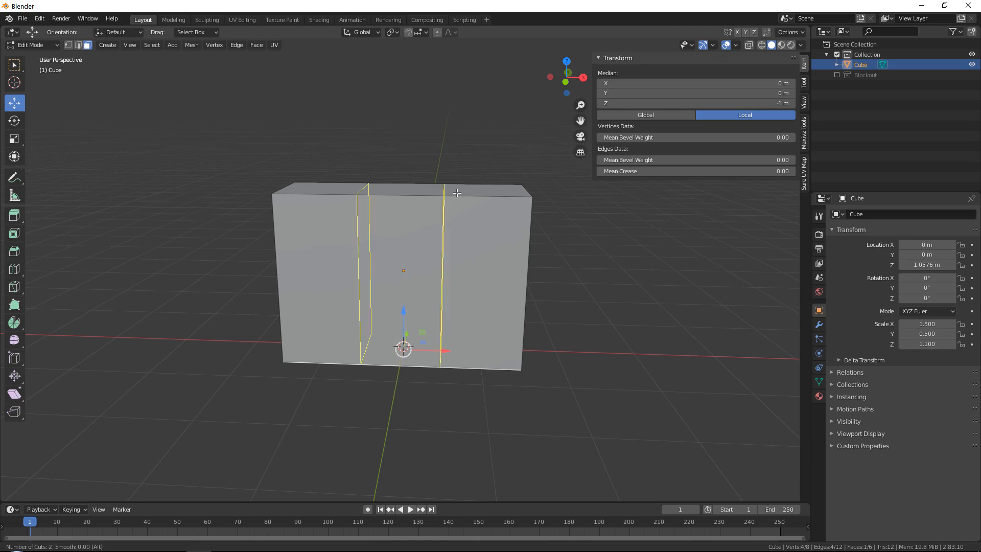
click(457, 193)
right_click(449, 197)
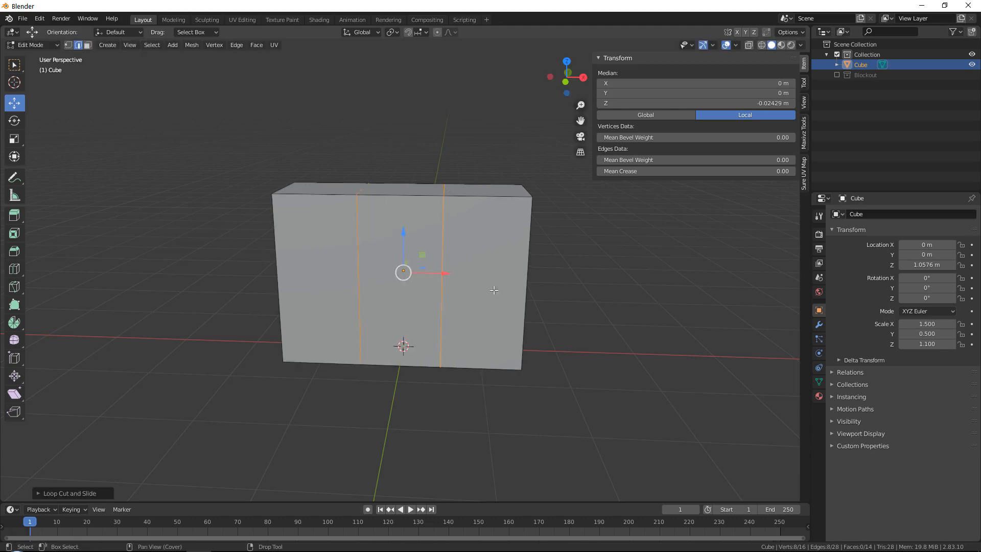
Scale the two vertical edge loops apart along X by about 2.5 times, toward the box's ends.
scroll(493, 289, up, 5)
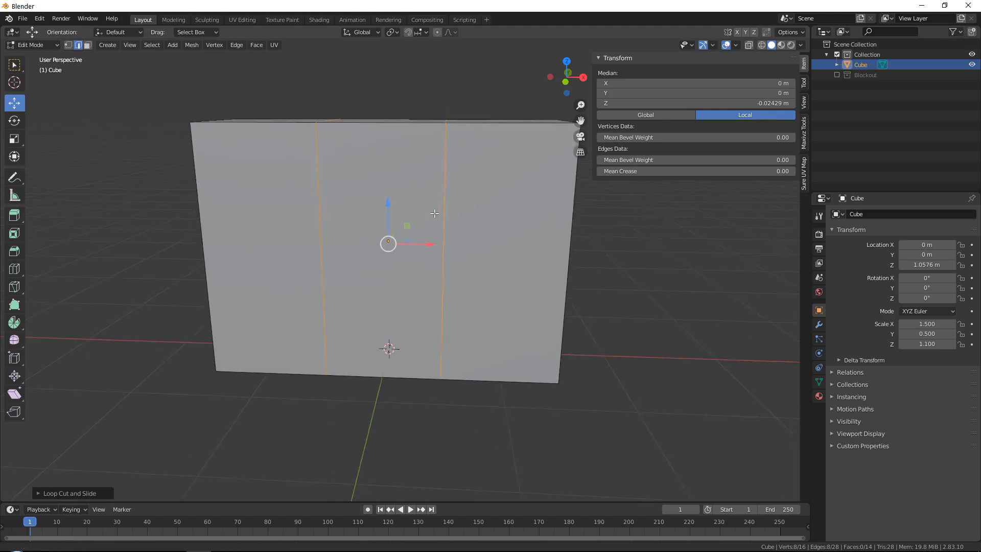
middle_drag(434, 214, 443, 202)
middle_drag(468, 162, 464, 175)
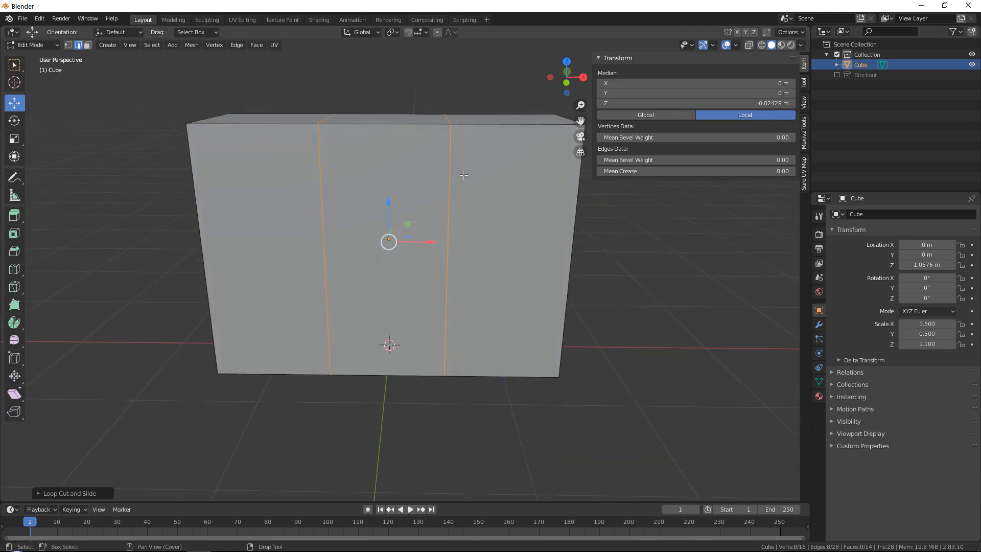
scroll(491, 228, down, 1)
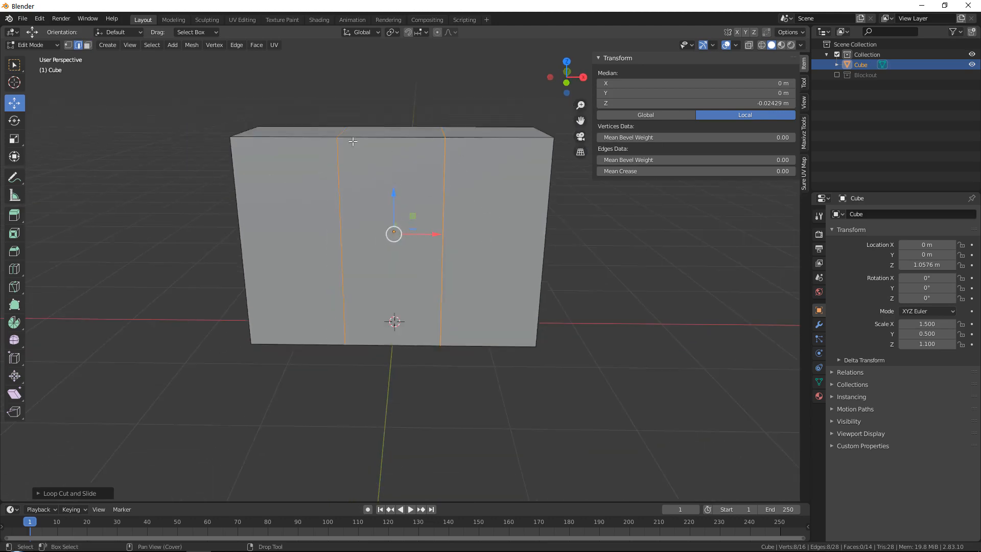
key(r)
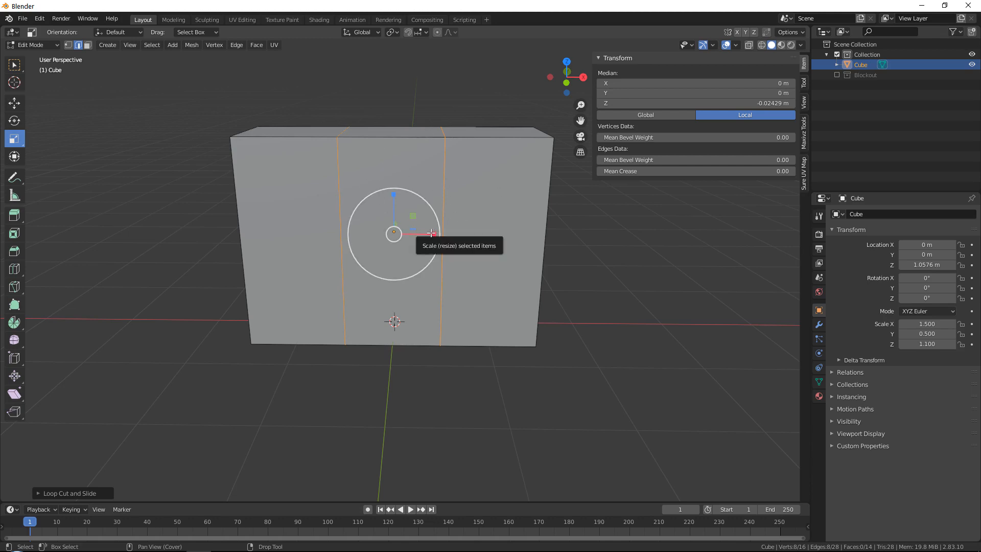
drag(433, 234, 486, 236)
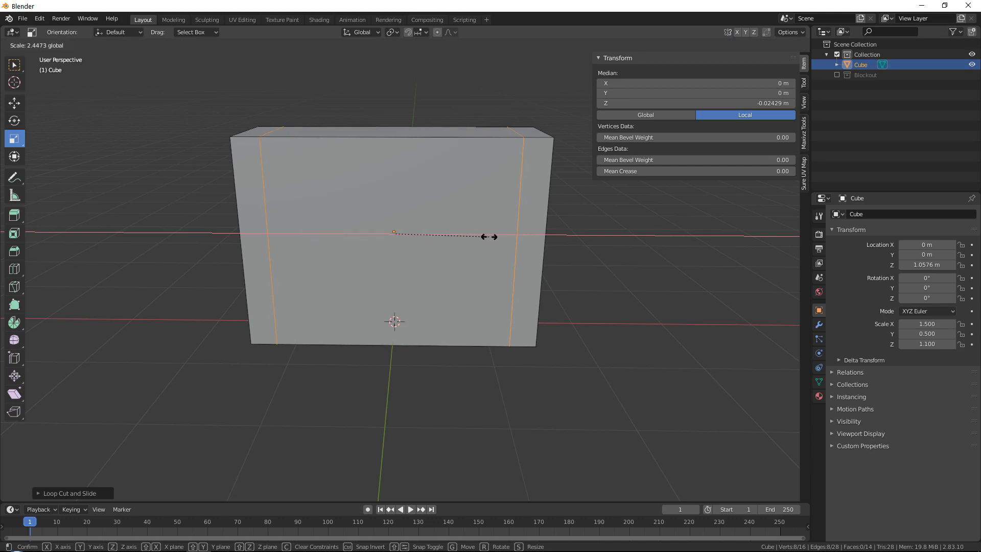
drag(489, 237, 493, 237)
Check the casing base in the rusty YOKO reference photo and spread the two loops slightly farther along X, by about 1.04.
key(alt+Tab)
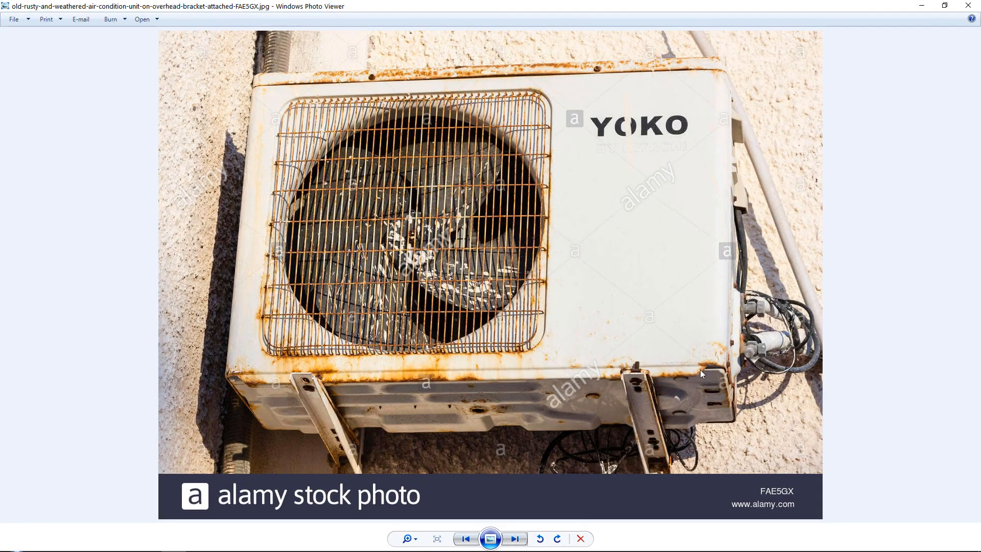
drag(650, 2, 980, 142)
middle_drag(452, 226, 458, 250)
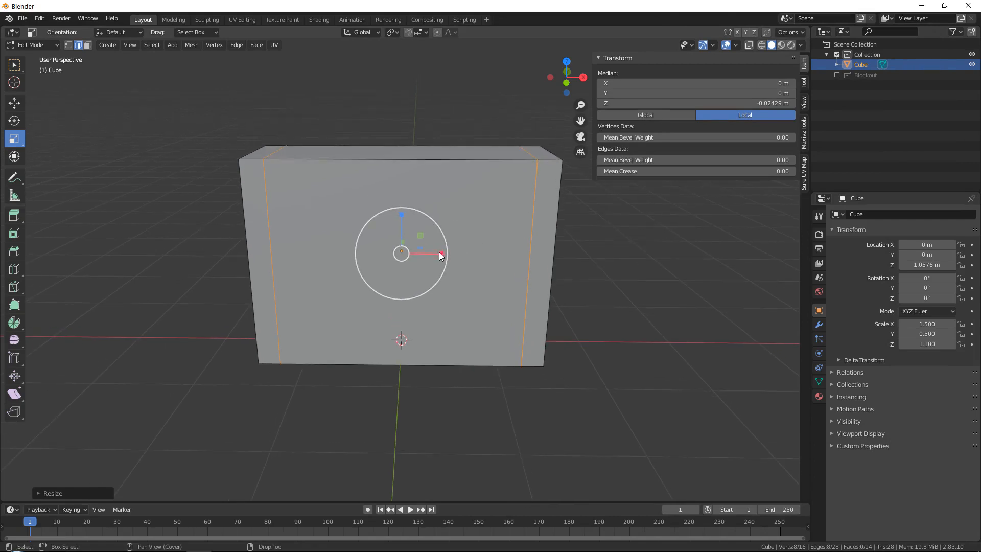
drag(439, 252, 438, 252)
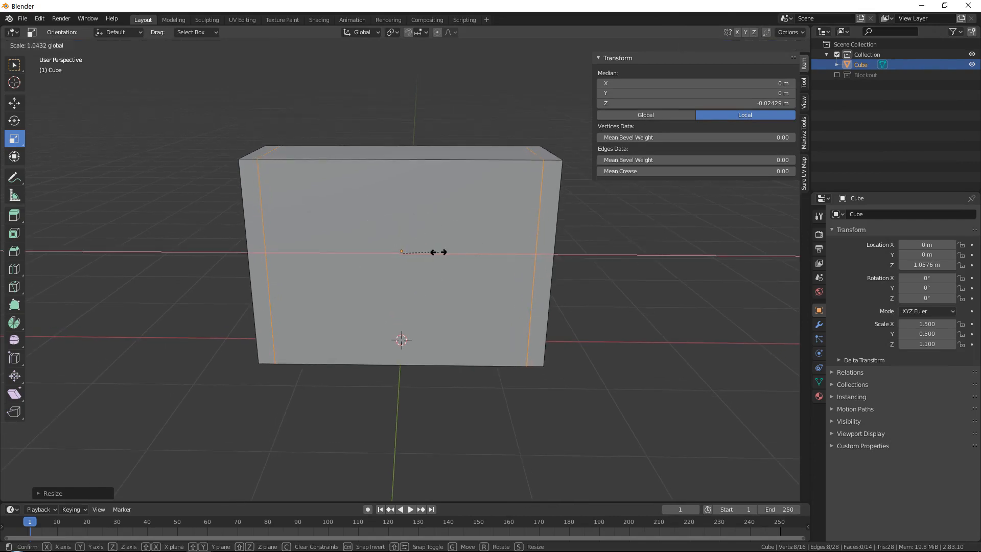
drag(439, 252, 438, 252)
Bevel the two vertical edge loops into narrow strips near both ends of the box.
shift+middle_drag(508, 274, 453, 193)
scroll(511, 255, up, 4)
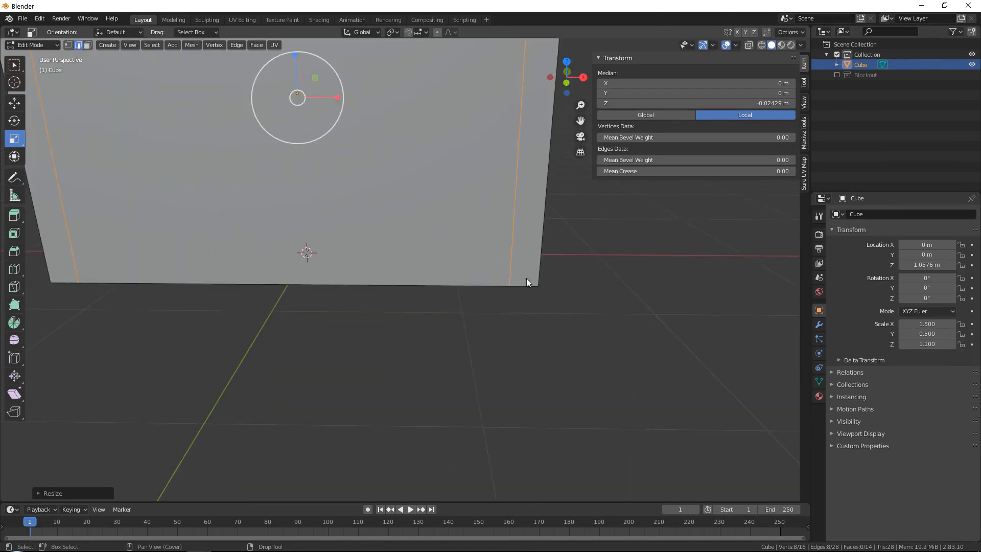
shift+middle_drag(566, 279, 547, 258)
middle_drag(547, 258, 705, 277)
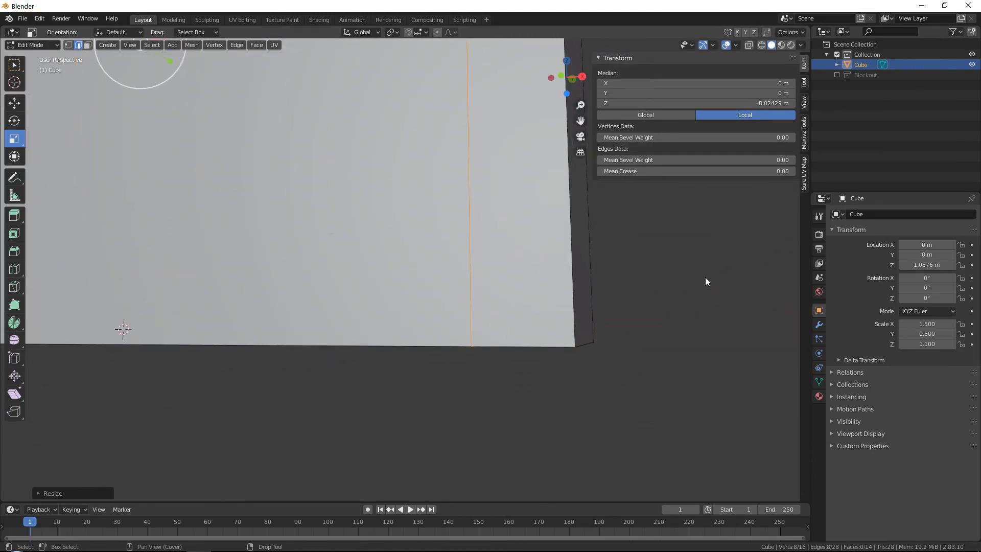
click(664, 274)
scroll(468, 181, down, 5)
shift+middle_drag(454, 77, 480, 188)
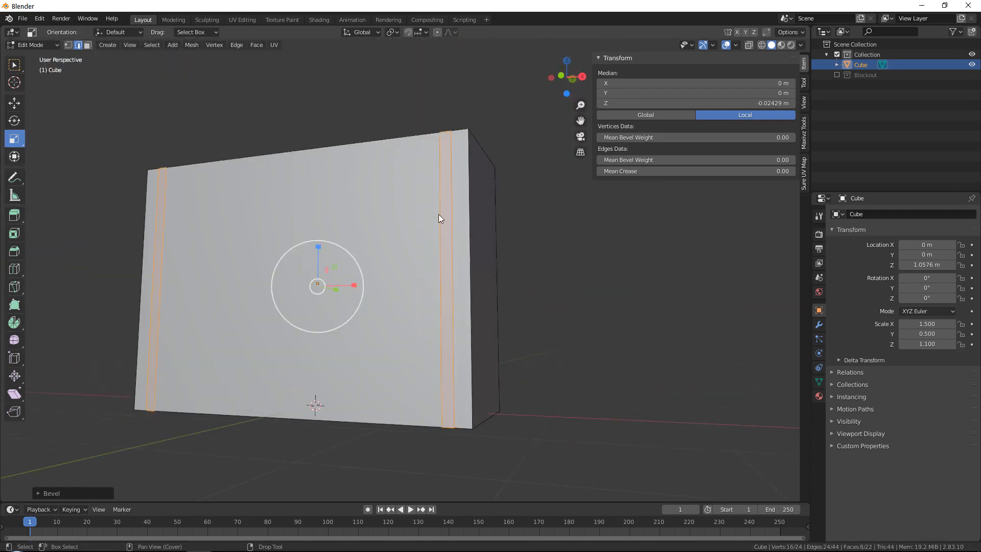
Select the outermost bottom faces at both ends of the box and raise them to about -0.965 m local Z.
shift+middle_drag(389, 333, 382, 244)
scroll(385, 246, up, 3)
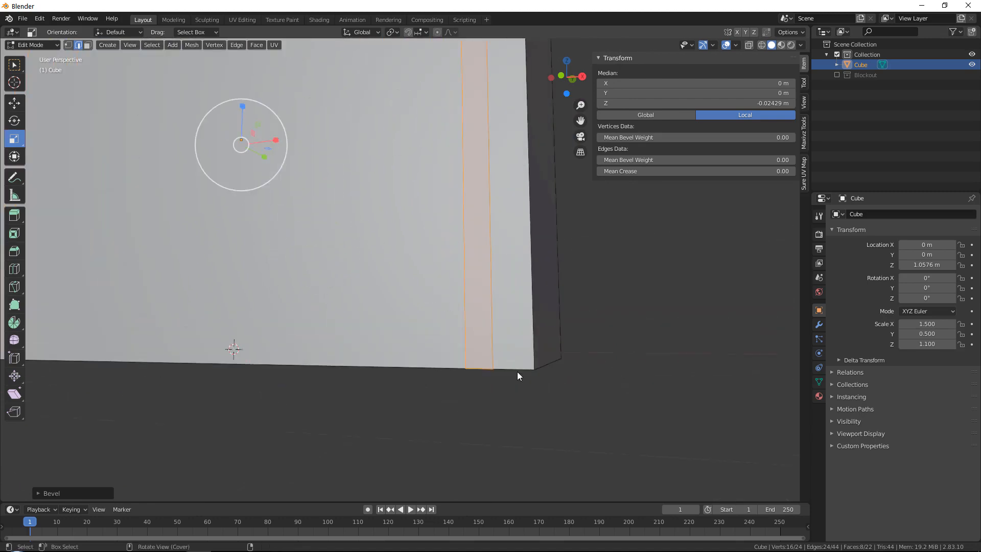
middle_drag(517, 372, 542, 361)
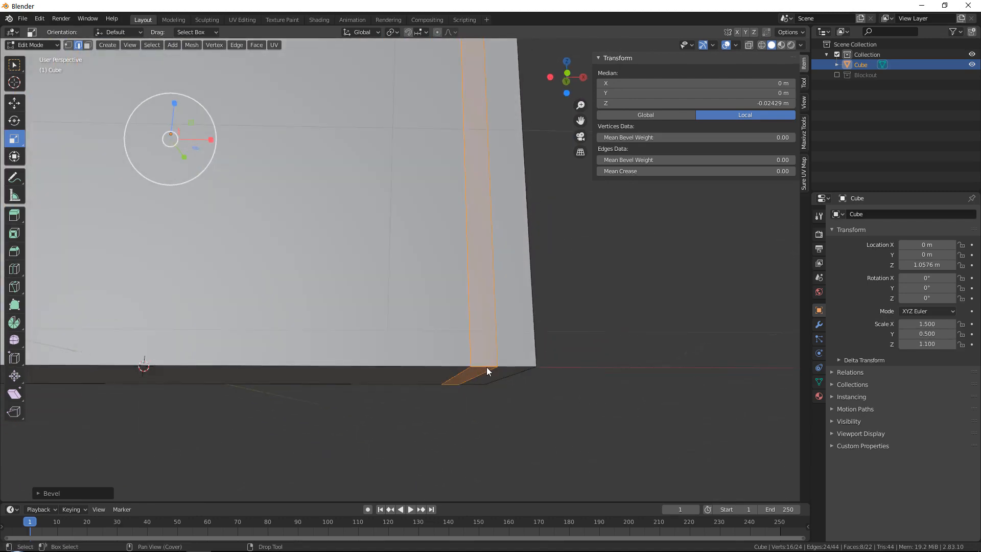
middle_drag(481, 373, 543, 299)
click(542, 299)
shift+middle_drag(348, 271, 557, 241)
key(w)
ctrl+click(190, 322)
middle_drag(307, 297, 284, 321)
drag(359, 278, 359, 266)
middle_drag(595, 322, 529, 278)
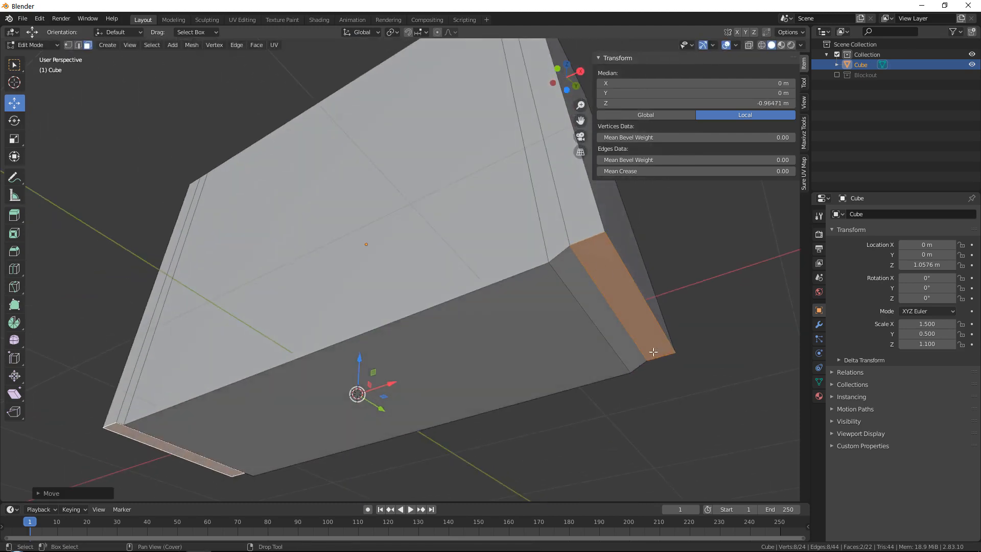
middle_drag(313, 354, 580, 296)
middle_drag(497, 359, 521, 361)
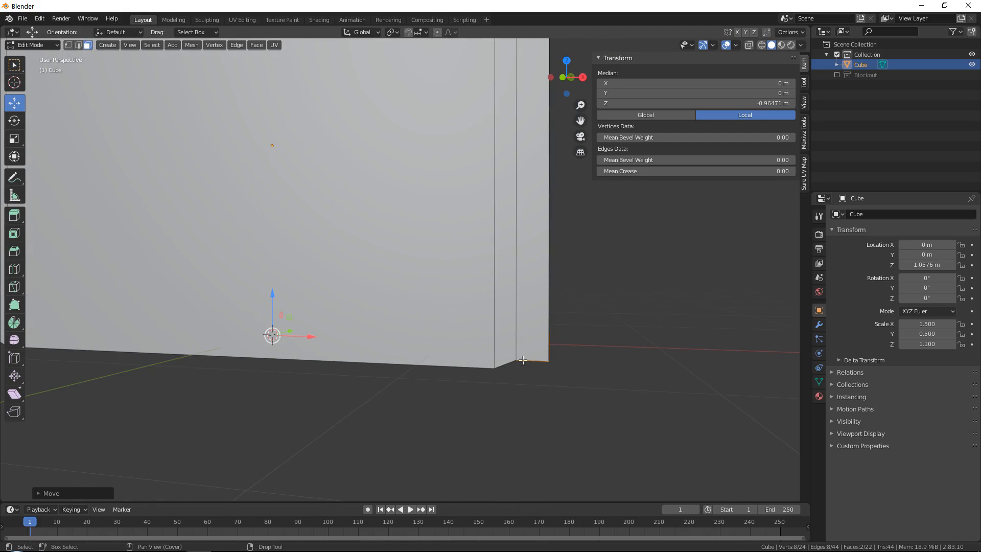
middle_drag(519, 208, 567, 339)
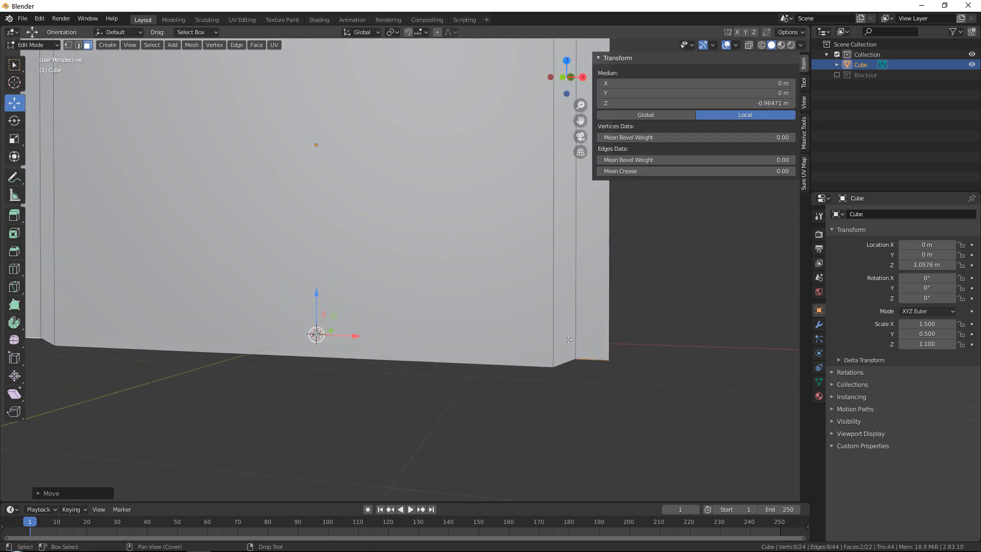
scroll(555, 301, down, 1)
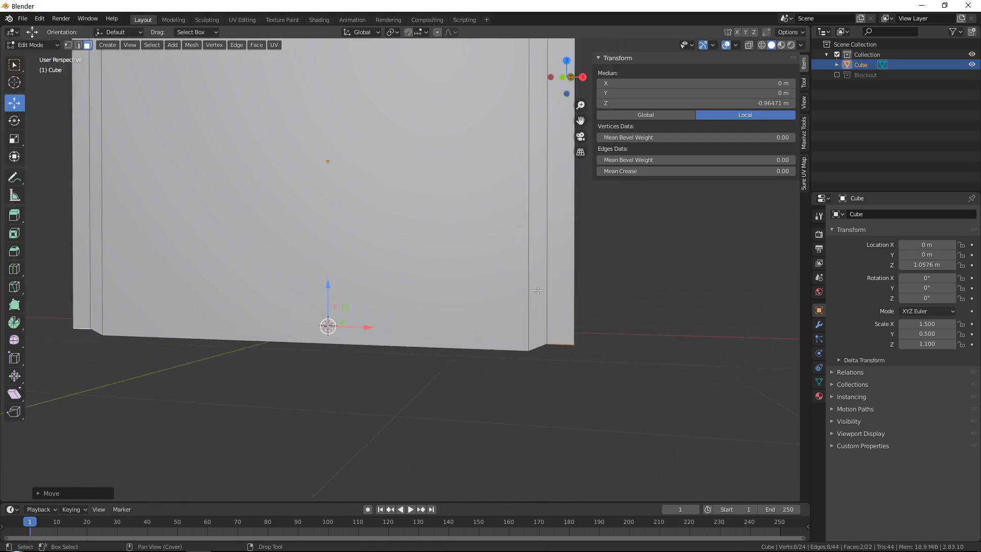
Select the inner edge loop of each strip and scale both outward along X to steepen the sloped base transitions.
key(2)
alt+click(531, 249)
shift+middle_drag(531, 248, 677, 246)
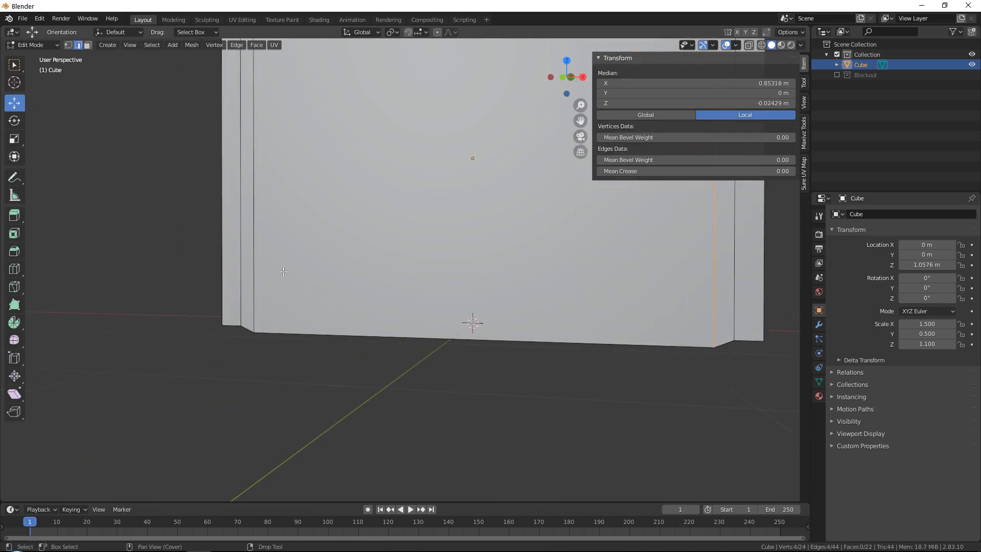
alt+shift+click(255, 267)
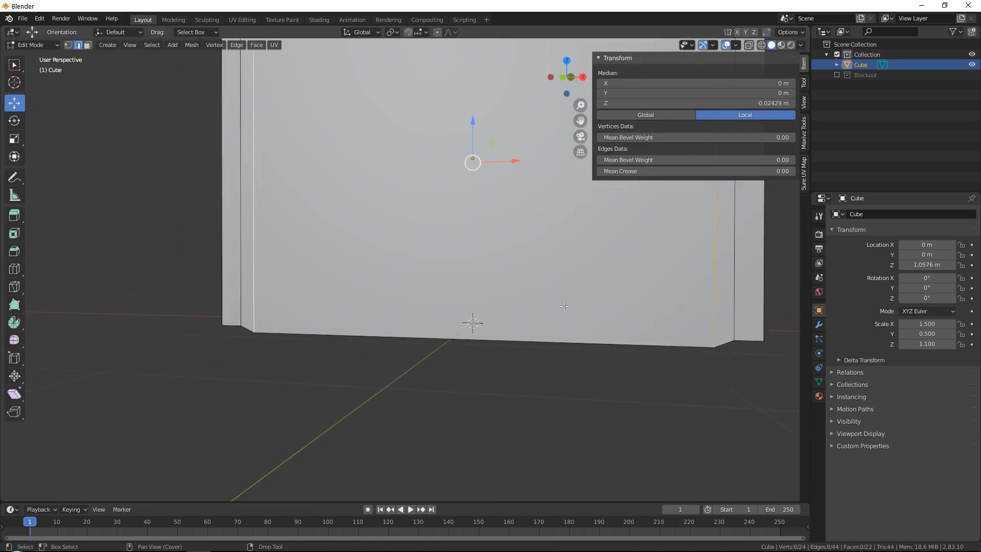
shift+middle_drag(254, 267, 152, 312)
click(14, 138)
drag(409, 205, 403, 201)
shift+middle_drag(512, 267, 458, 204)
scroll(551, 333, up, 2)
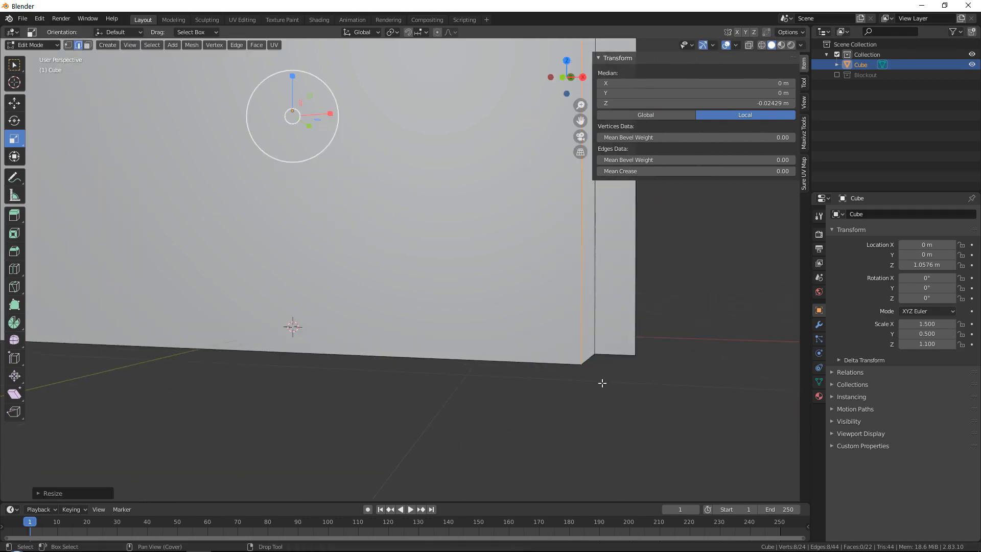
shift+middle_drag(594, 349, 425, 326)
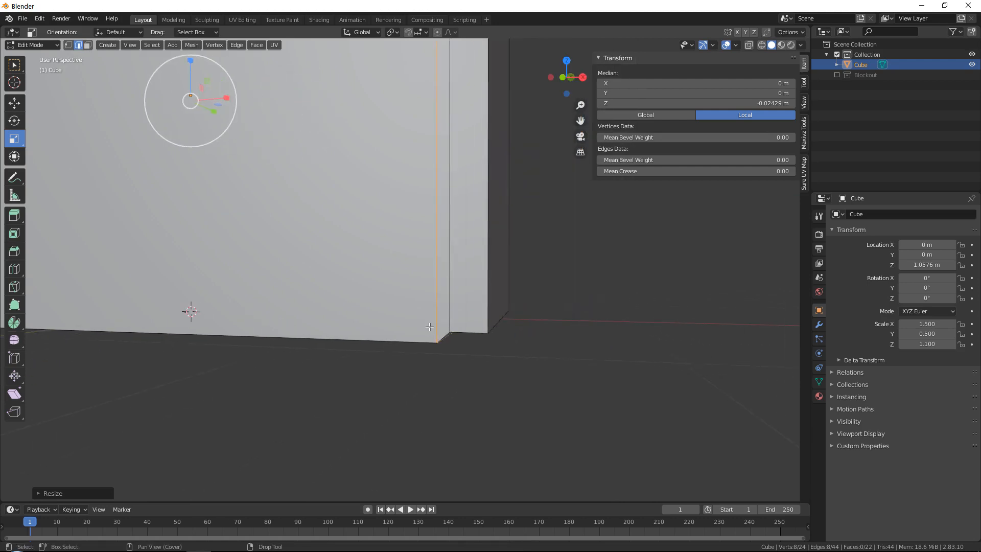
scroll(461, 333, up, 1)
scroll(460, 289, down, 5)
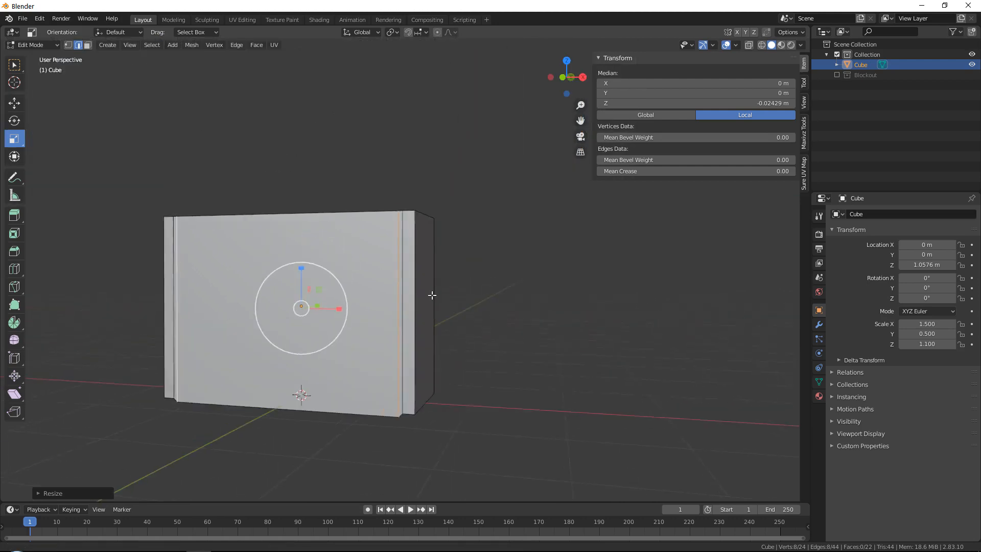
Try to round one front vertical corner edge of the casing with a 12-segment bevel.
click(418, 233)
middle_drag(417, 233, 431, 274)
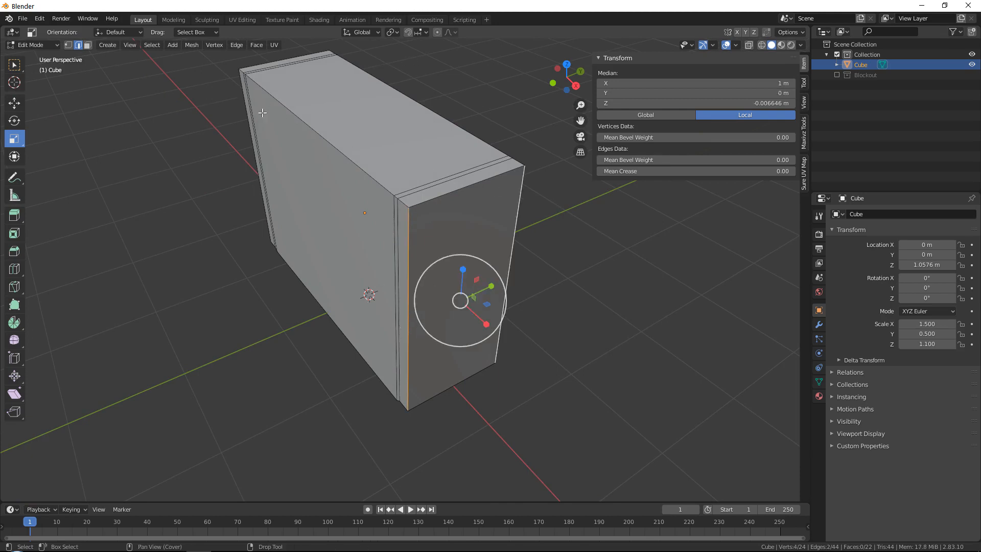
shift+middle_drag(425, 328, 411, 289)
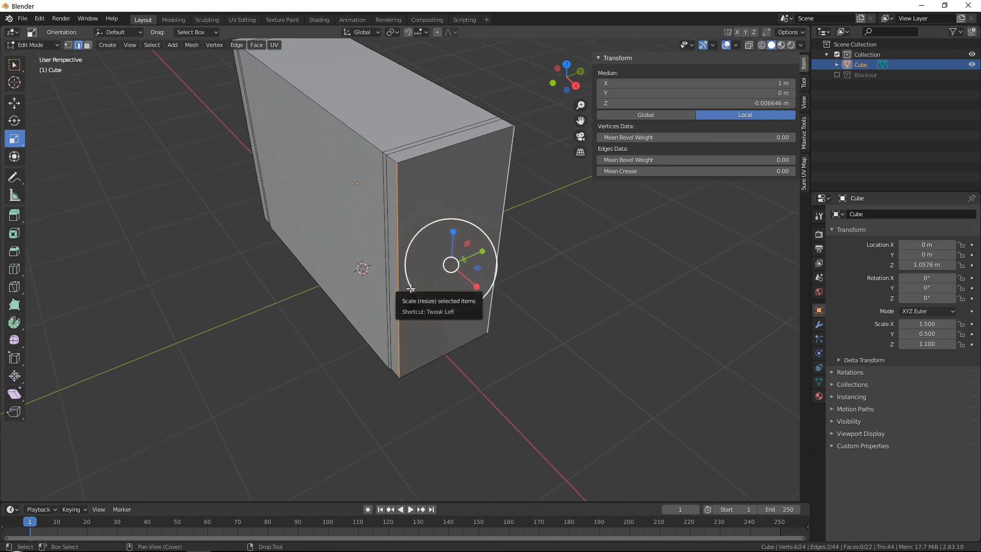
click(404, 173)
middle_drag(404, 174, 518, 291)
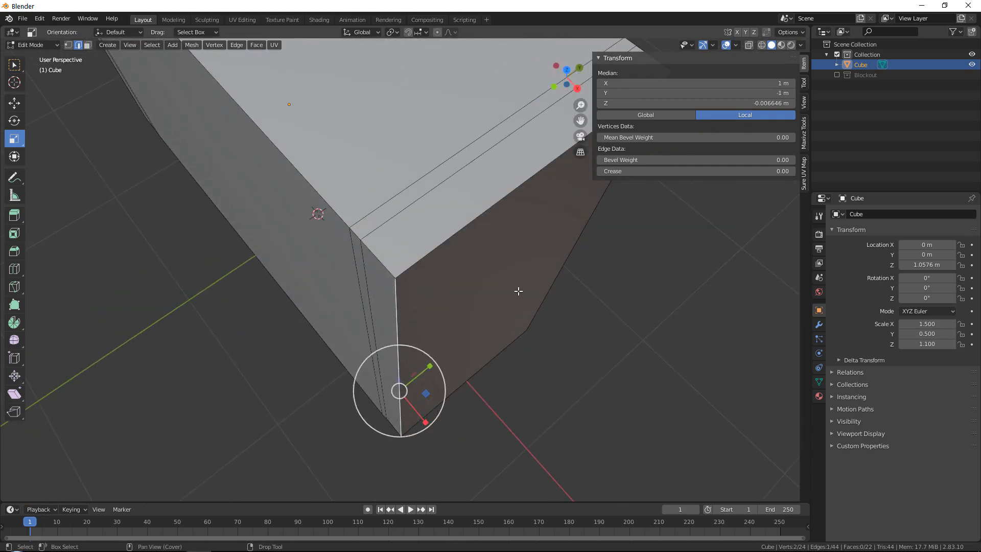
key(ctrl+b)
scroll(561, 288, up, 10)
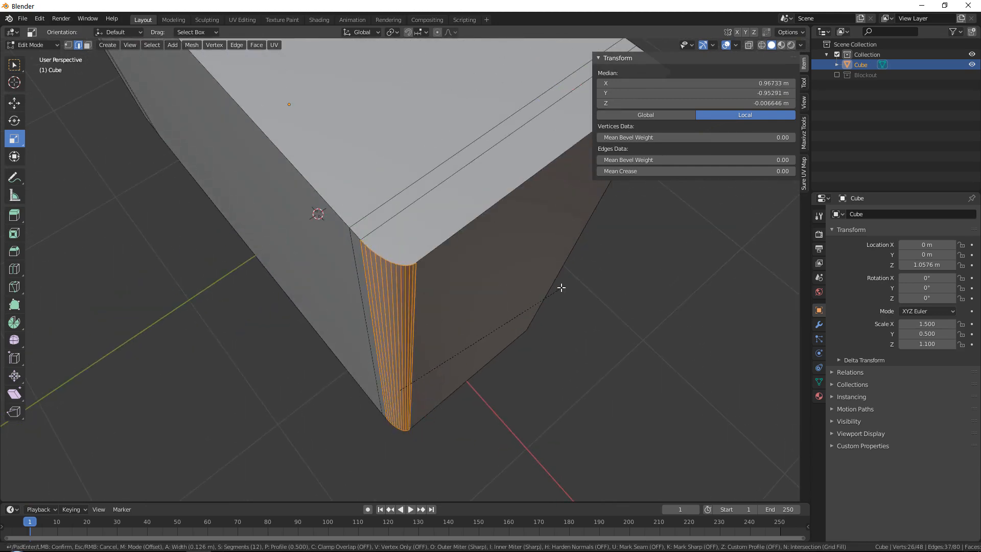
click(535, 286)
Undo the rounded corner bevel and check the casing's corners in the rusty YOKO reference photo.
scroll(365, 270, up, 1)
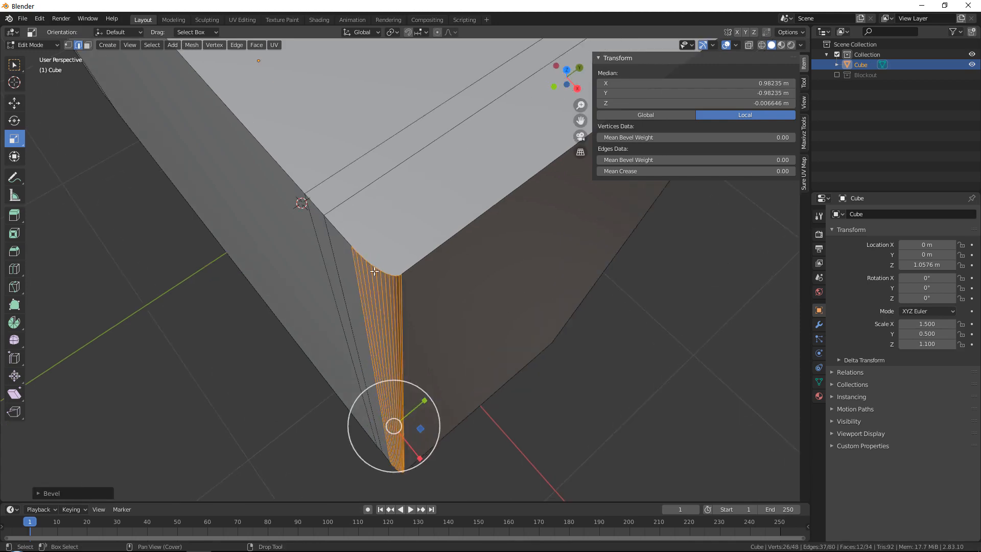
scroll(365, 272, up, 1)
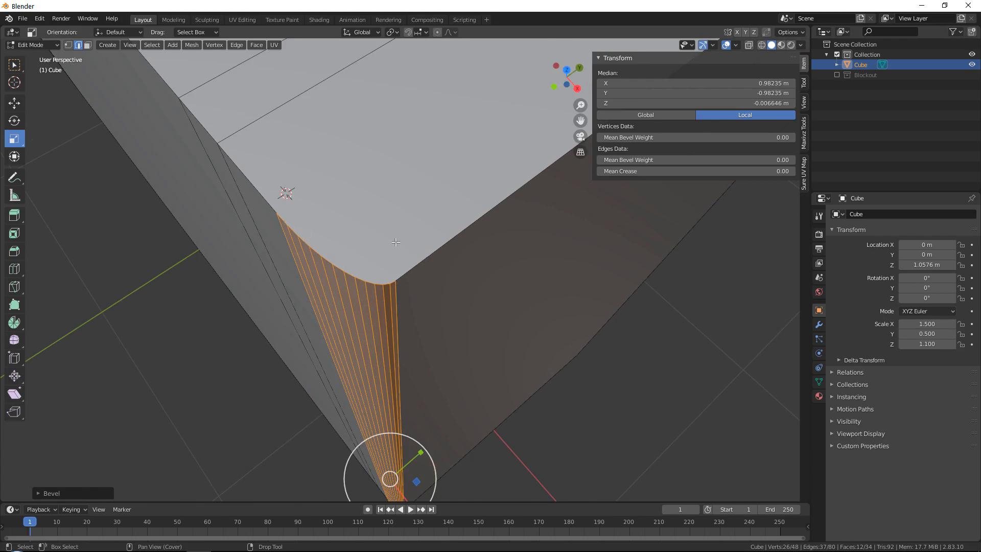
scroll(403, 244, down, 5)
key(ctrl+z)
mouse_move(432, 239)
middle_down()
mouse_move(418, 250)
mouse_move(419, 234)
middle_up()
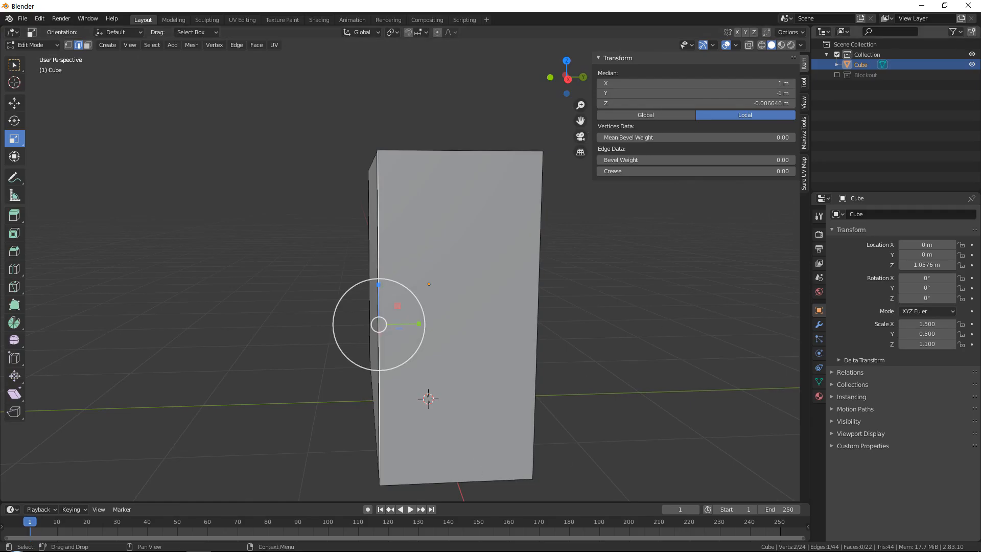
drag(980, 51, 590, 1)
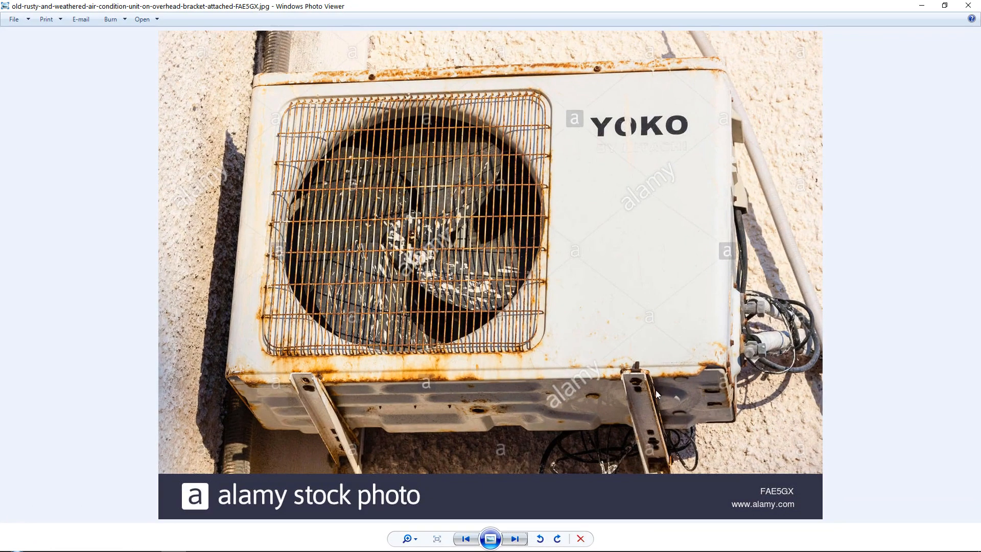
Browse the air conditioner reference photos and examine the casing's underside and lower edge in the brick-wall photo.
key(Right)
key(Right)
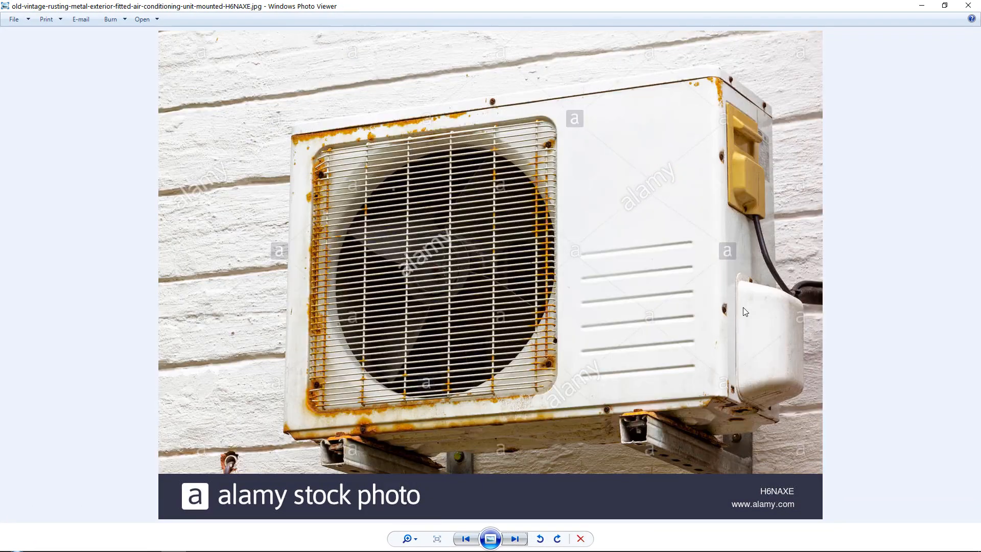
scroll(524, 340, up, 3)
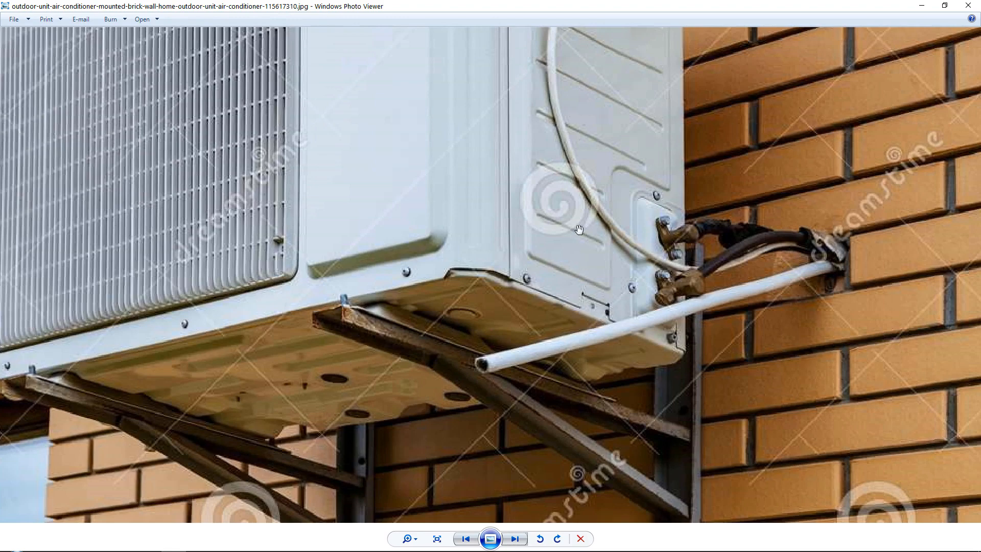
drag(481, 242, 558, 217)
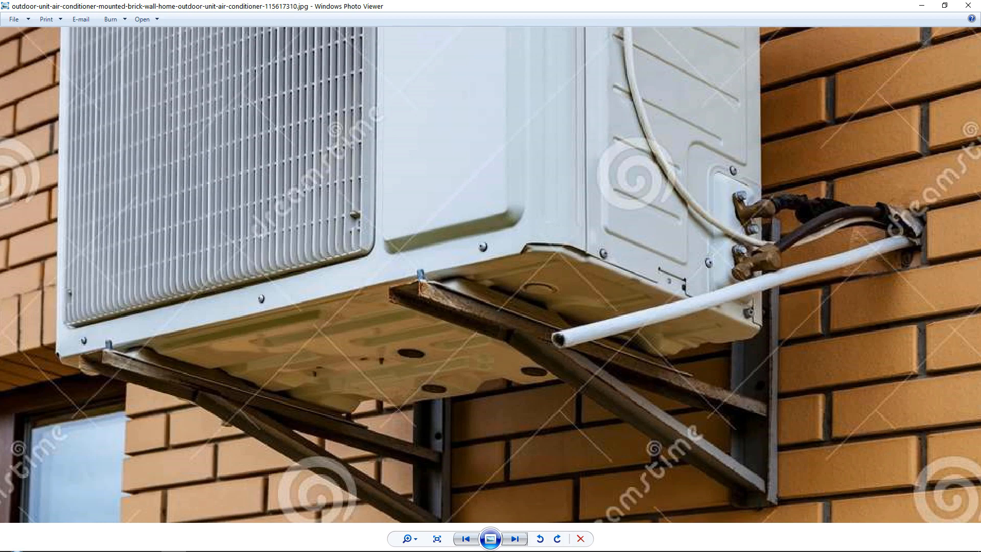
drag(644, 327, 768, 297)
drag(570, 311, 513, 337)
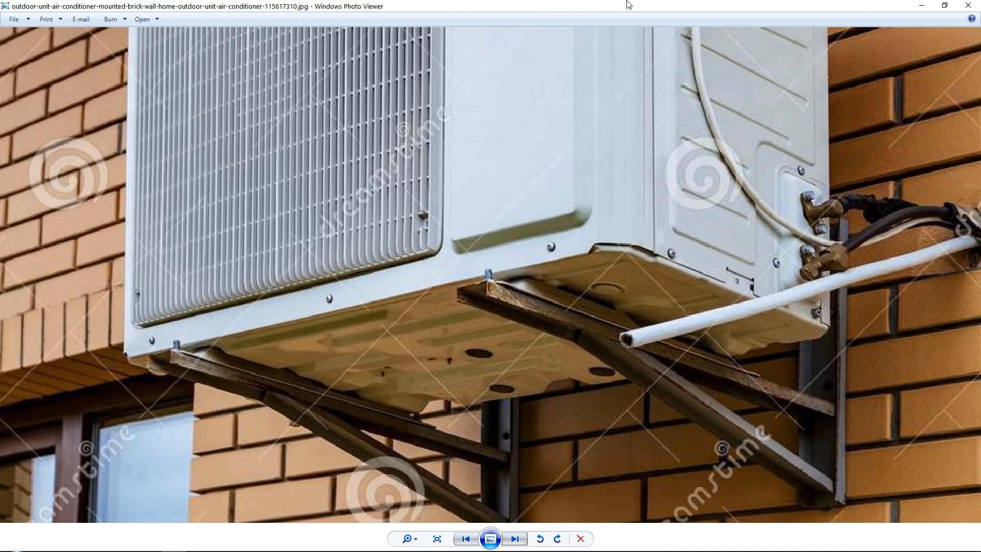
double_click(627, 4)
click(628, 10)
Add two evenly spaced edge loops running lengthwise around the middle of the casing's depth.
shift+middle_drag(510, 278, 491, 204)
scroll(528, 202, down, 1)
key(ctrl+r)
scroll(453, 187, up, 1)
click(454, 186)
click(454, 186)
scroll(513, 216, up, 2)
shift+middle_drag(491, 204, 473, 285)
key(s)
click(467, 281)
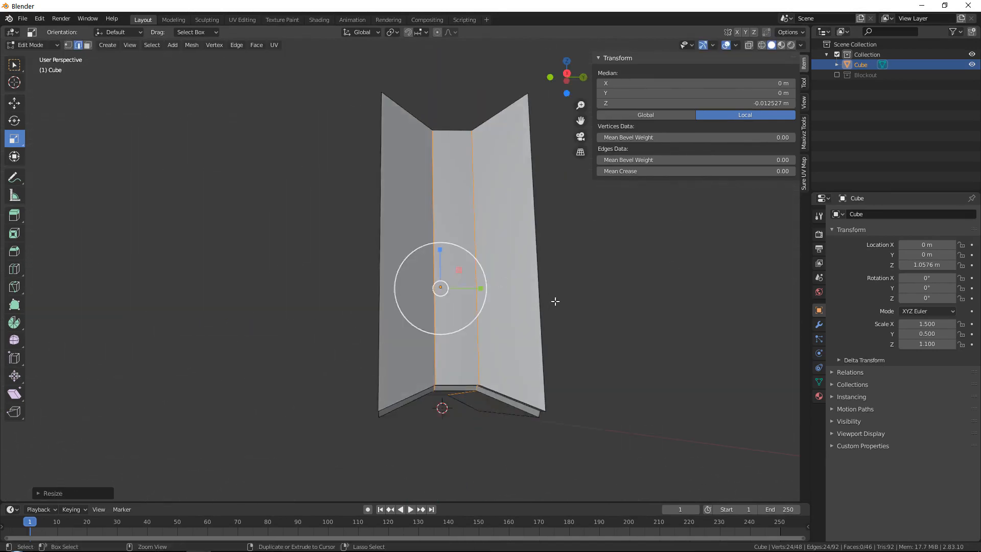
key(ctrl+z)
Scale the two lengthwise edge loops closer together along the Y axis.
middle_drag(553, 300, 439, 258)
scroll(439, 258, up, 1)
shift+middle_drag(437, 258, 430, 352)
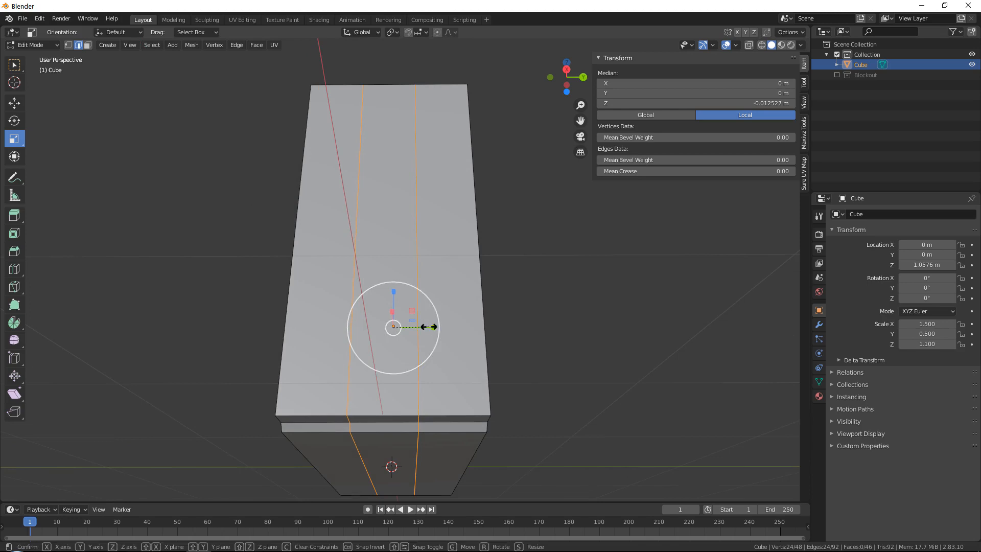
drag(429, 325, 416, 329)
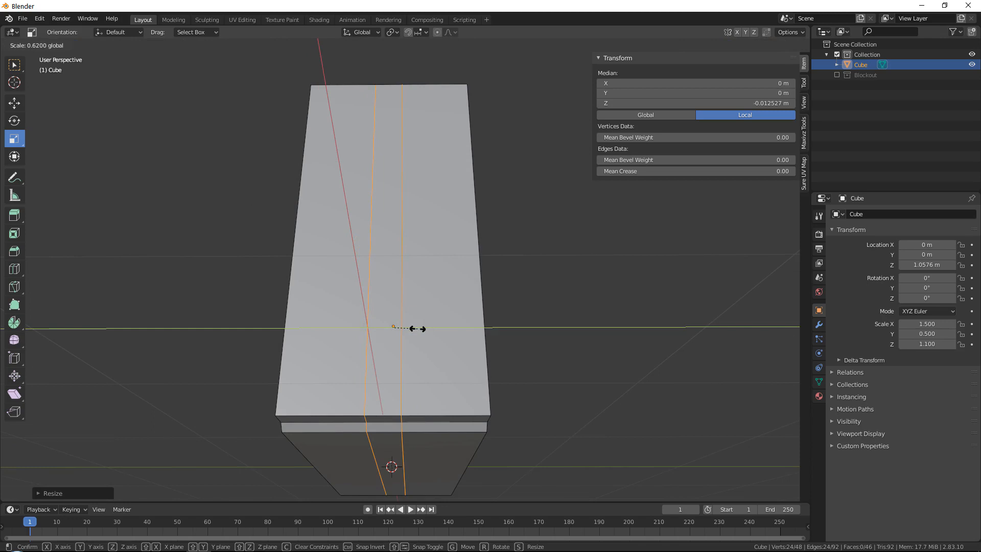
drag(416, 329, 420, 329)
Add a horizontal edge loop around the casing just above its bottom edge, at about -0.897 m local Z.
middle_drag(420, 329, 407, 362)
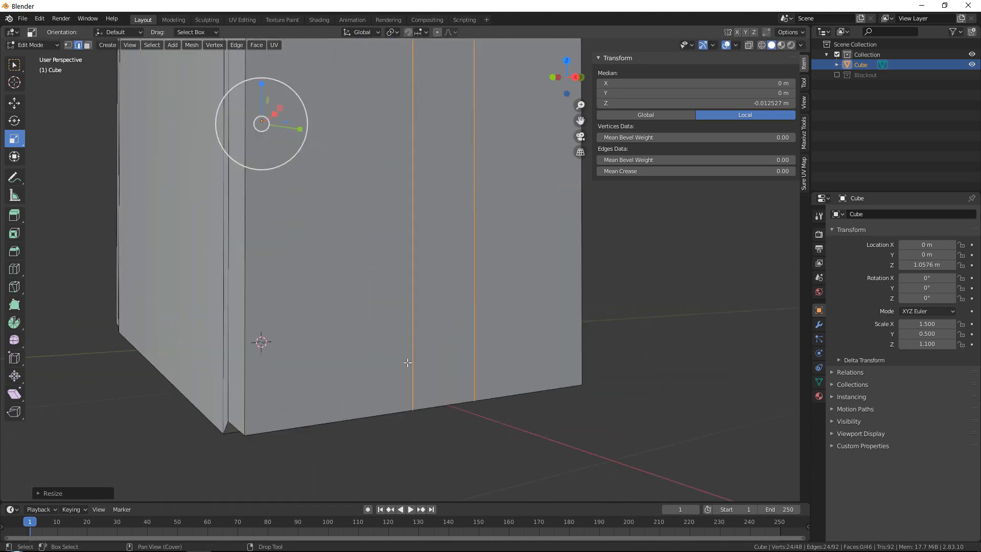
key(ctrl+r)
click(413, 371)
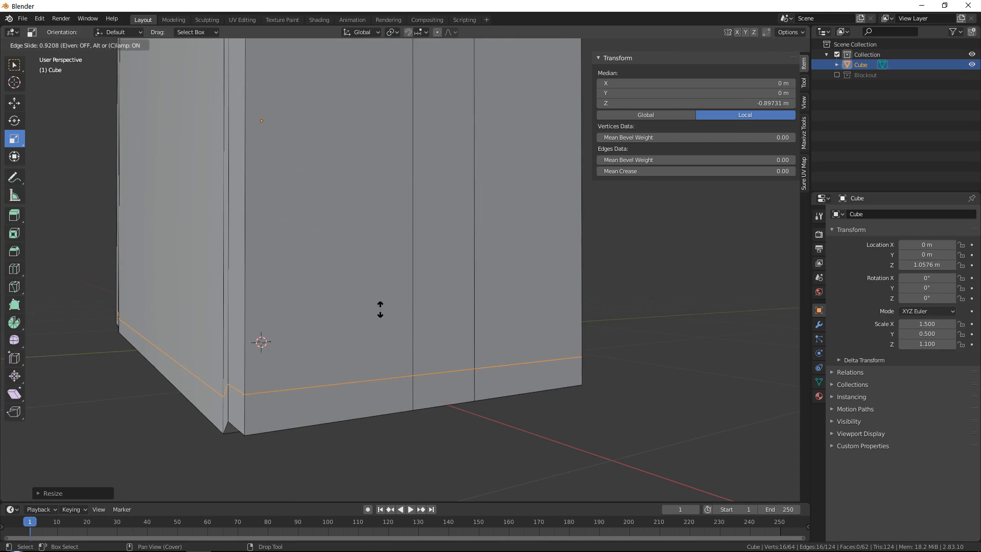
click(380, 308)
Select the casing's main bottom faces together with the stepped and sloped bottom faces at one end.
middle_drag(384, 300, 454, 210)
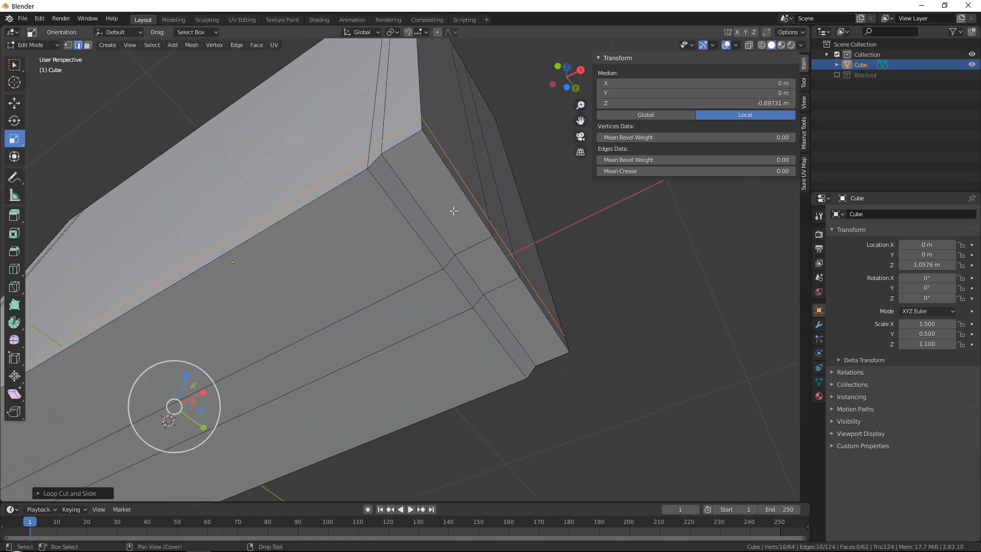
shift+middle_drag(431, 249, 453, 269)
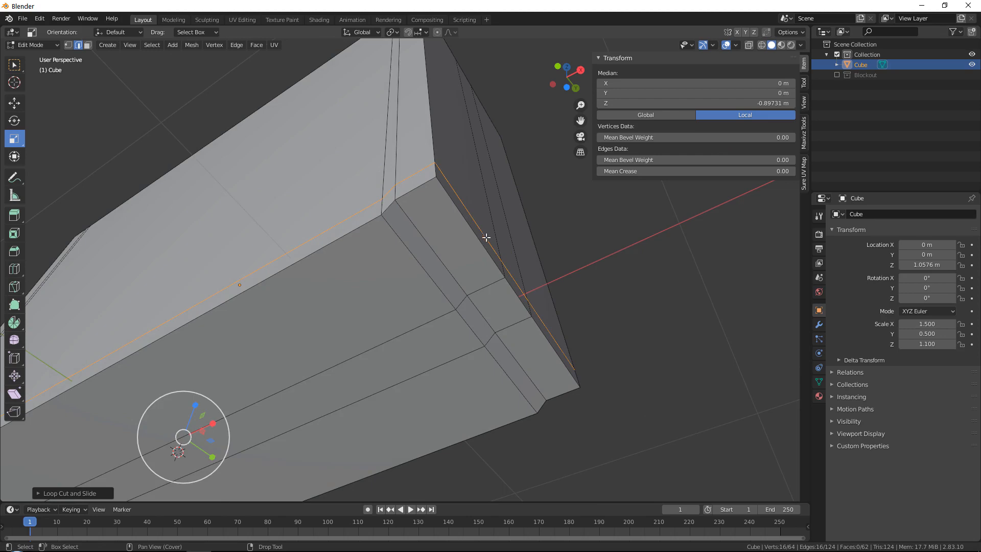
middle_drag(486, 237, 450, 285)
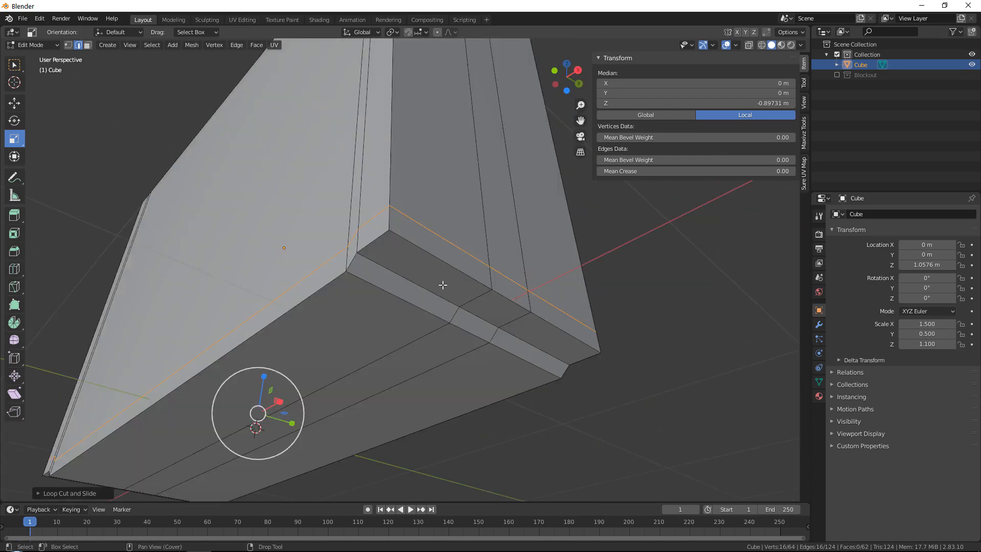
key(3)
click(429, 269)
key(w)
shift+click(350, 288)
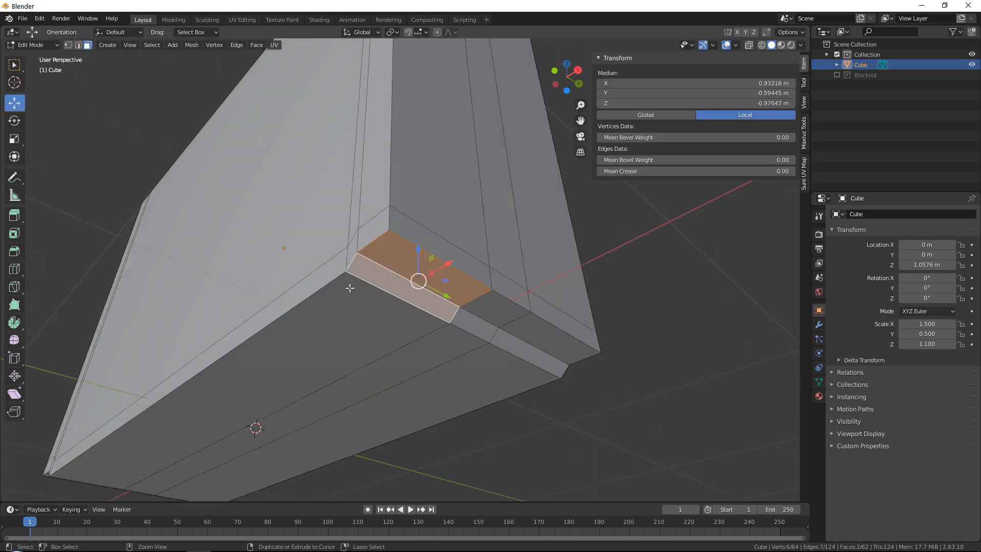
shift+click(339, 303)
shift+click(463, 345)
shift+click(478, 327)
shift+click(497, 305)
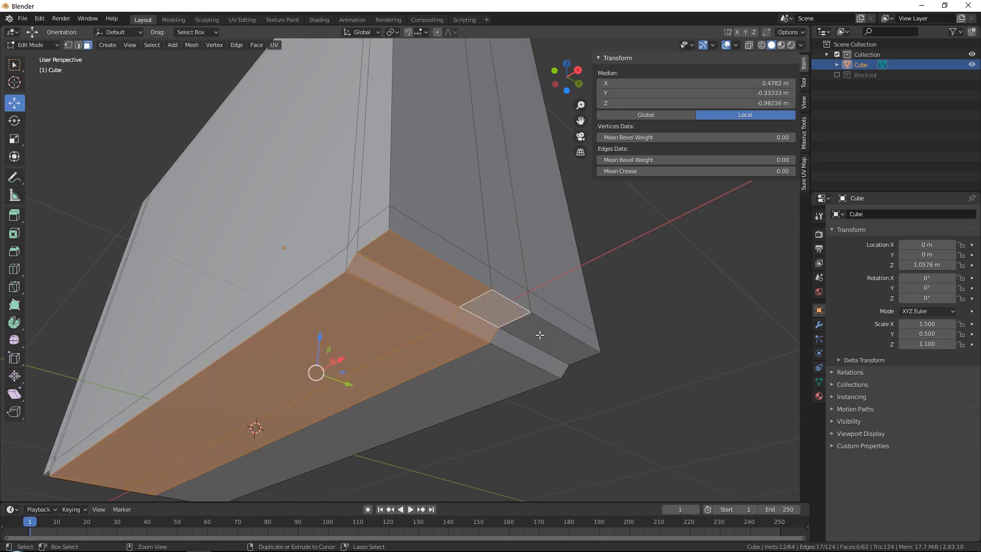
shift+click(537, 337)
shift+click(526, 356)
shift+click(515, 363)
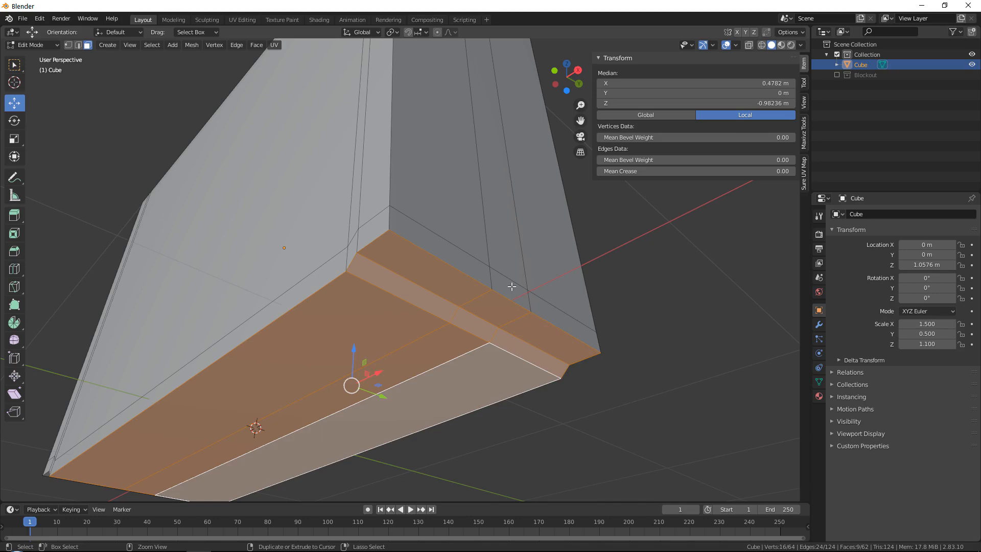
Add the sloped and stepped bottom faces at the opposite end to the selection, covering the whole underside.
ctrl+middle_drag(492, 274, 501, 292)
shift+click(536, 291)
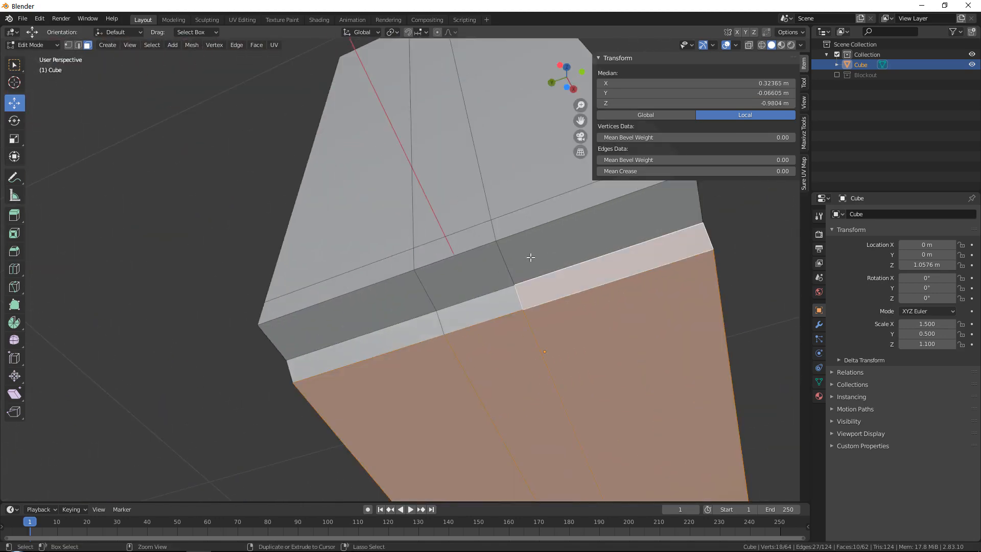
shift+click(526, 258)
shift+click(478, 307)
shift+click(452, 284)
shift+click(410, 327)
shift+click(400, 303)
ctrl+middle_drag(399, 303, 455, 198)
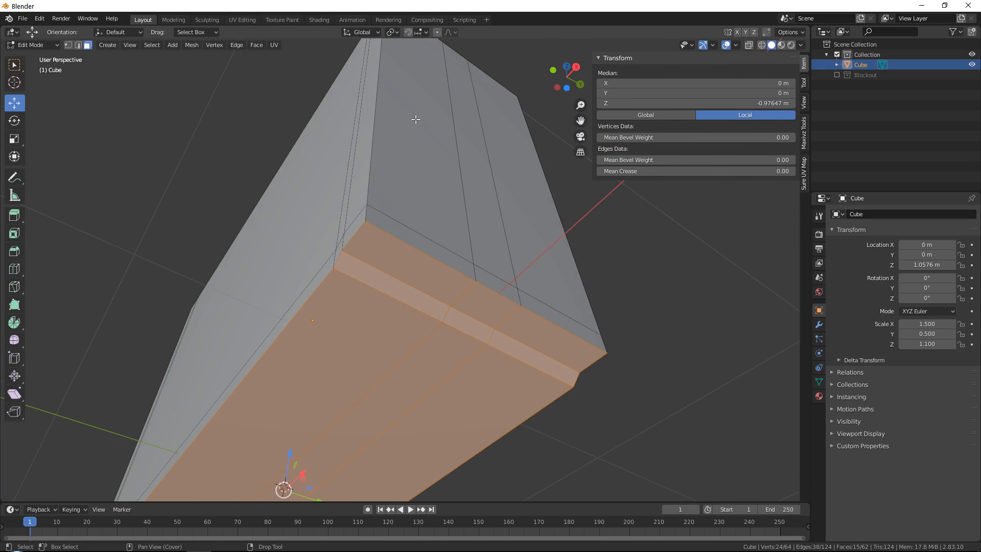
Try to inset the selected underside faces.
key(i)
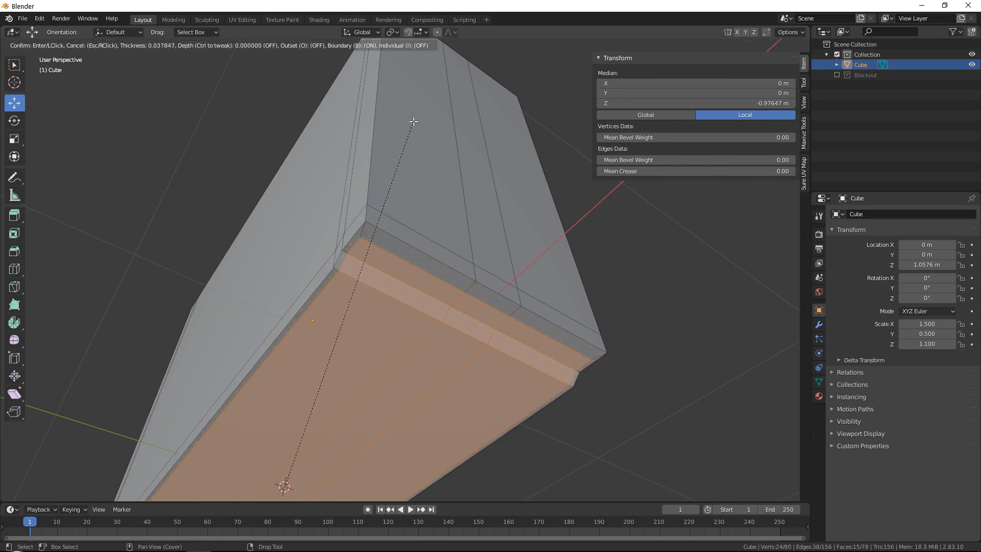
click(414, 122)
scroll(265, 245, up, 4)
scroll(281, 188, down, 8)
key(ctrl+z)
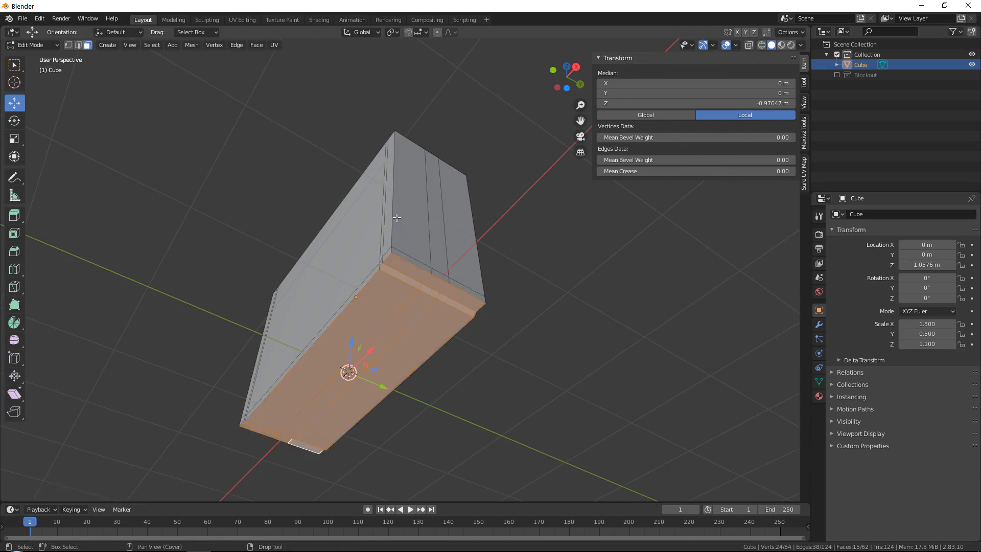
Apply all transforms to the casing object and resume editing its mesh.
scroll(321, 250, up, 3)
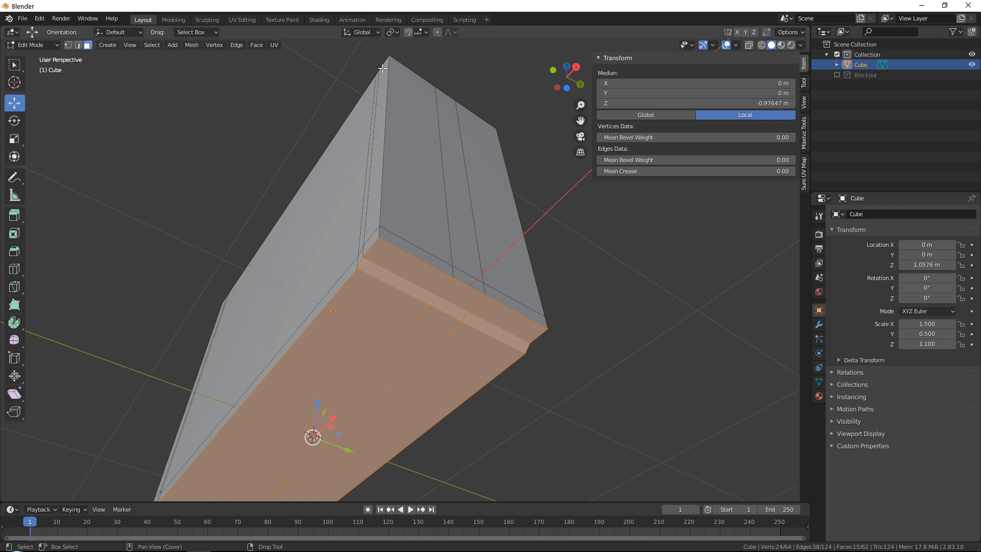
shift+middle_drag(433, 108, 415, 134)
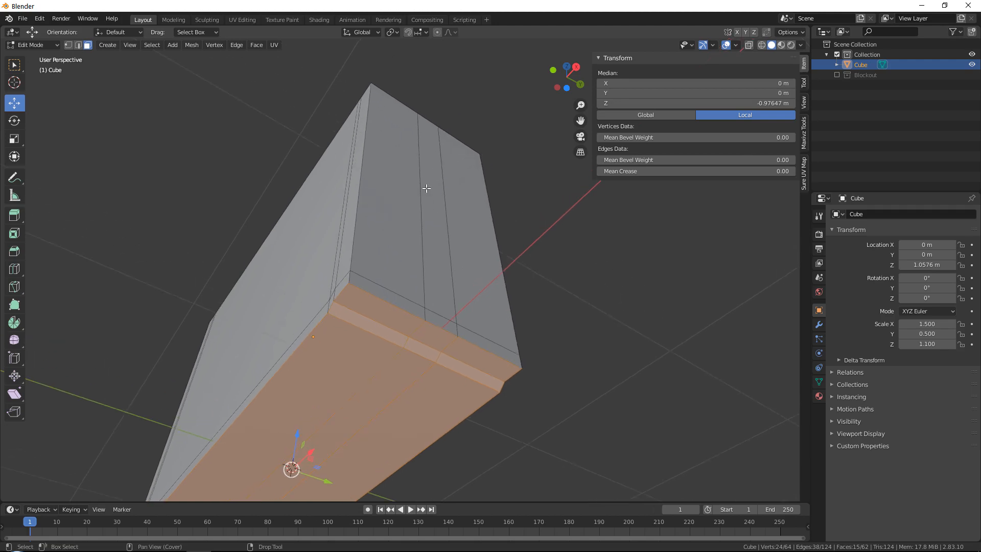
key(Tab)
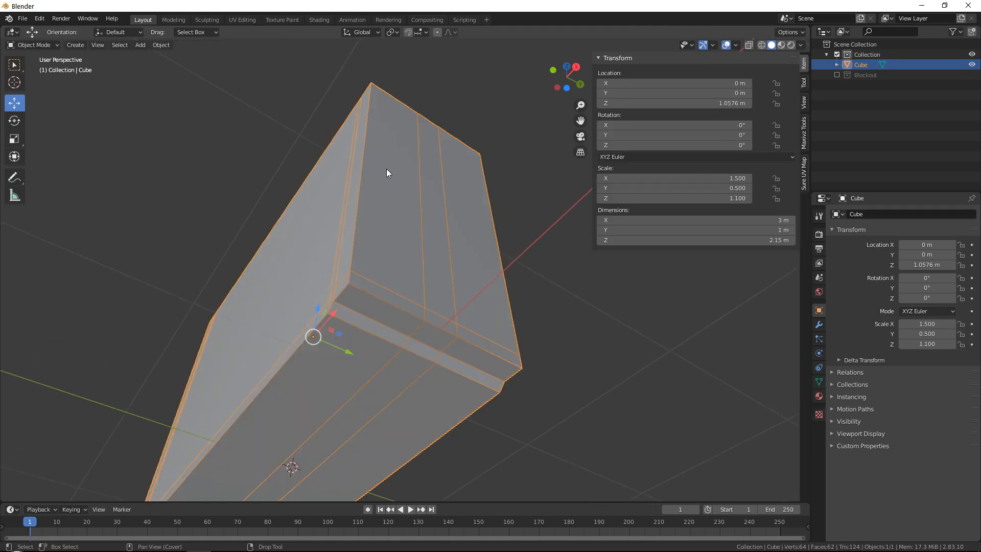
key(q)
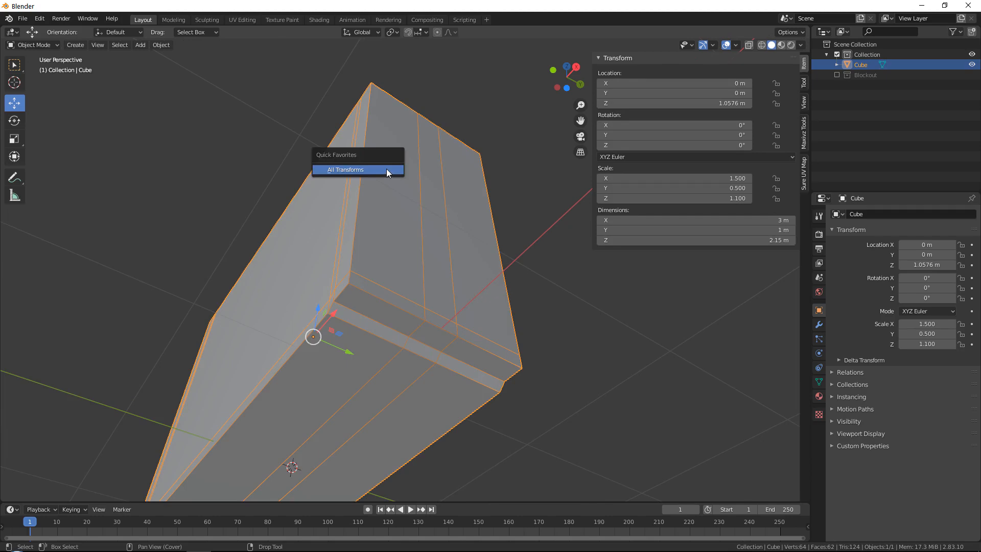
click(338, 169)
key(Tab)
Inset the selected underside faces by about 0.015 m to form a thin, even rim.
middle_drag(360, 180, 363, 214)
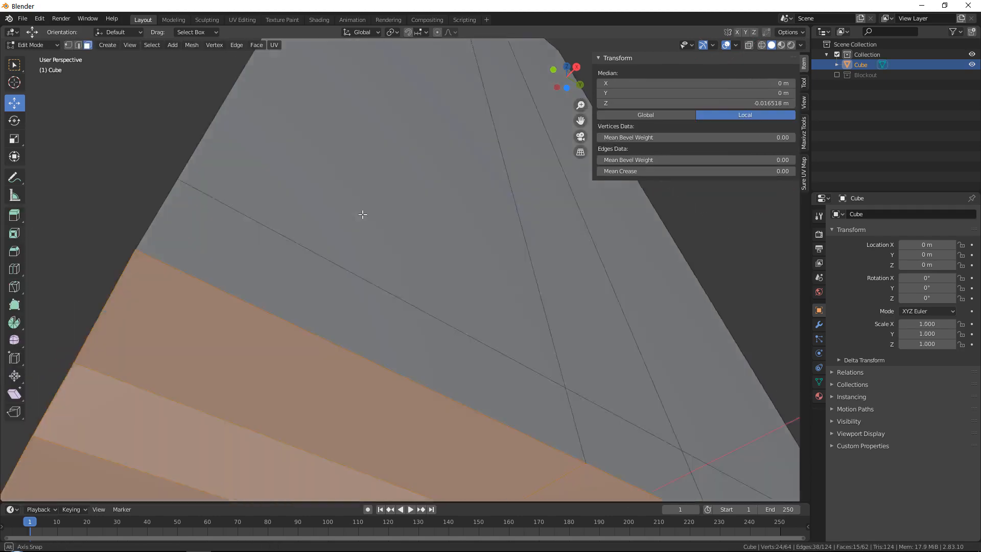
scroll(362, 214, down, 5)
key(i)
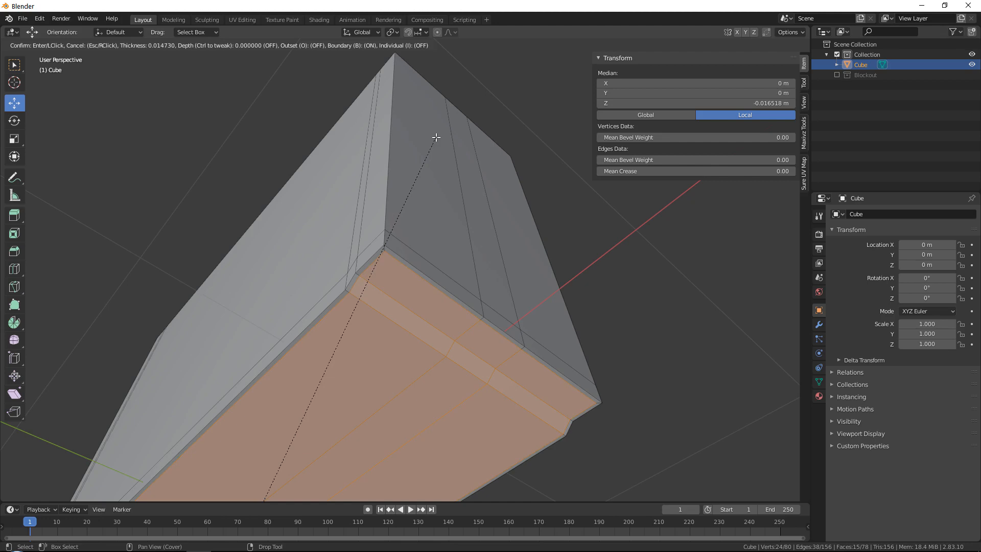
click(436, 138)
scroll(419, 176, down, 4)
scroll(366, 285, up, 3)
middle_drag(391, 261, 437, 226)
scroll(438, 227, up, 2)
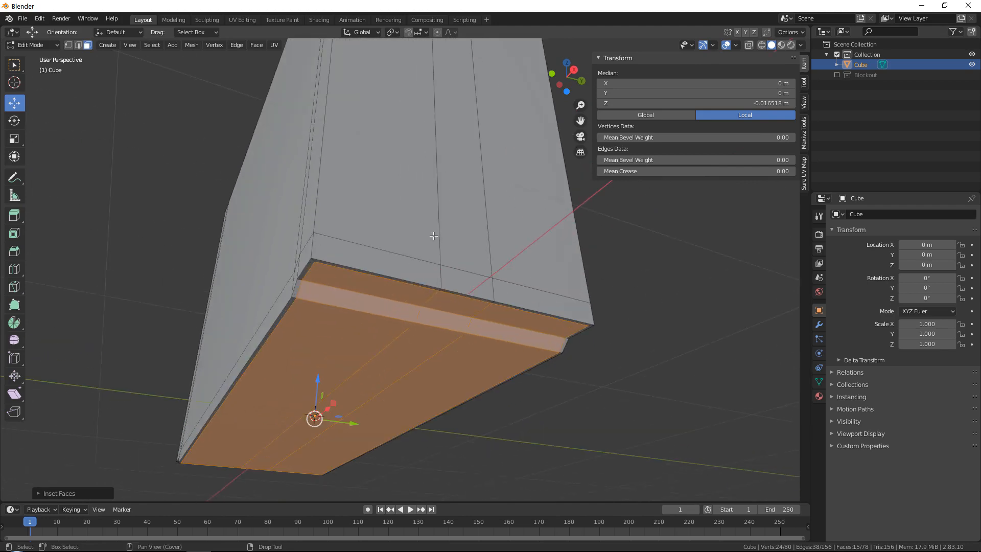
Extrude the inset underside faces in place and raise them into the casing to about 0.07 m local Z.
key(grave)
click(475, 239)
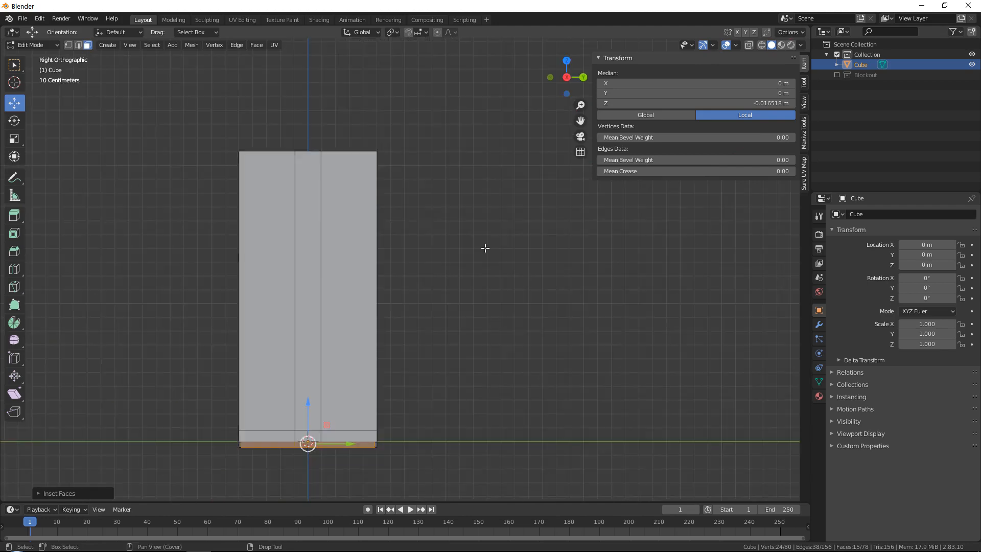
scroll(473, 152, up, 8)
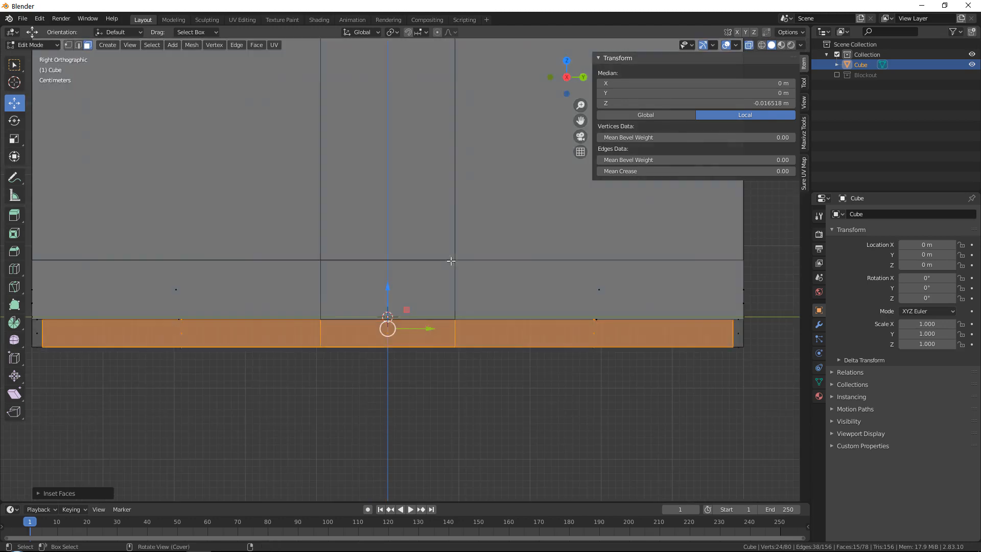
shift+middle_drag(496, 255, 487, 301)
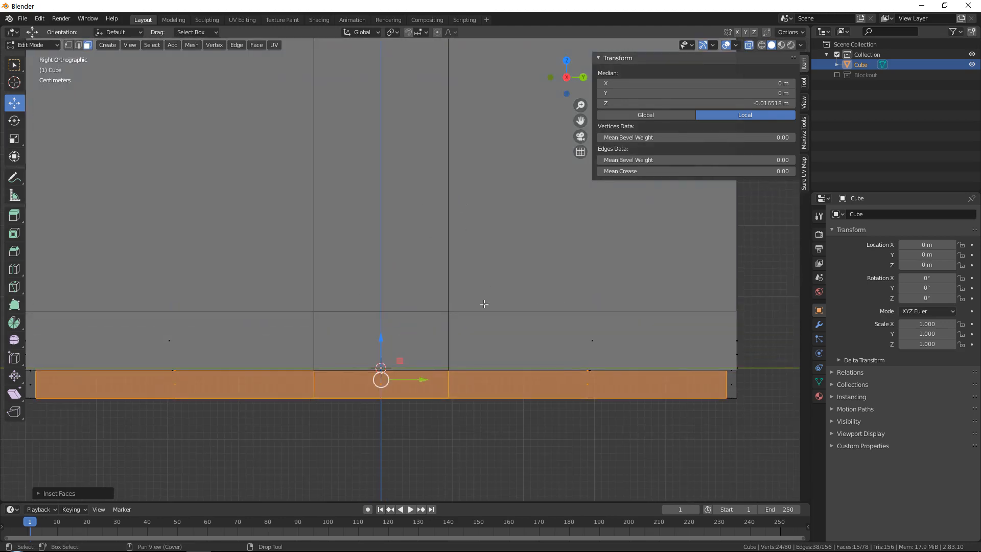
shift+middle_drag(380, 261, 412, 245)
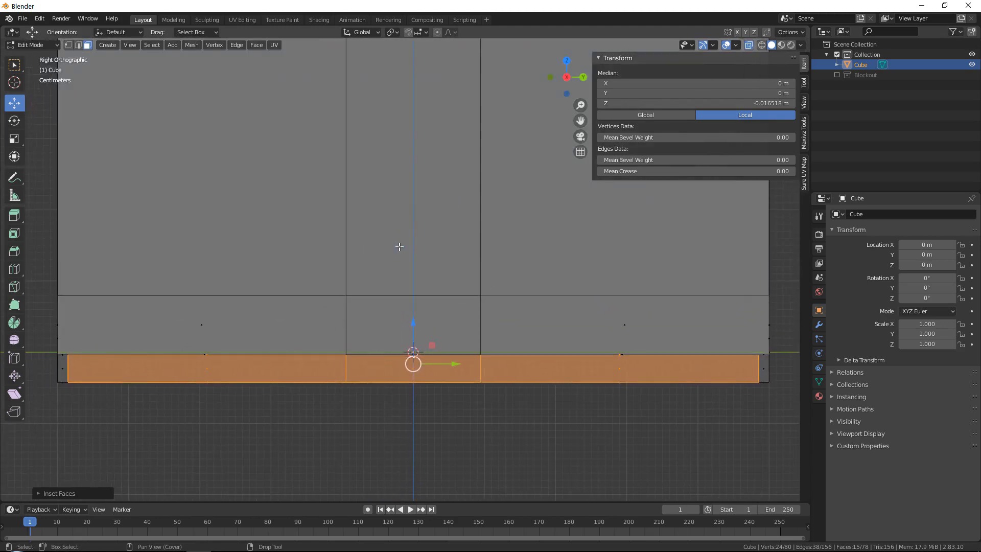
key(e)
right_click(406, 266)
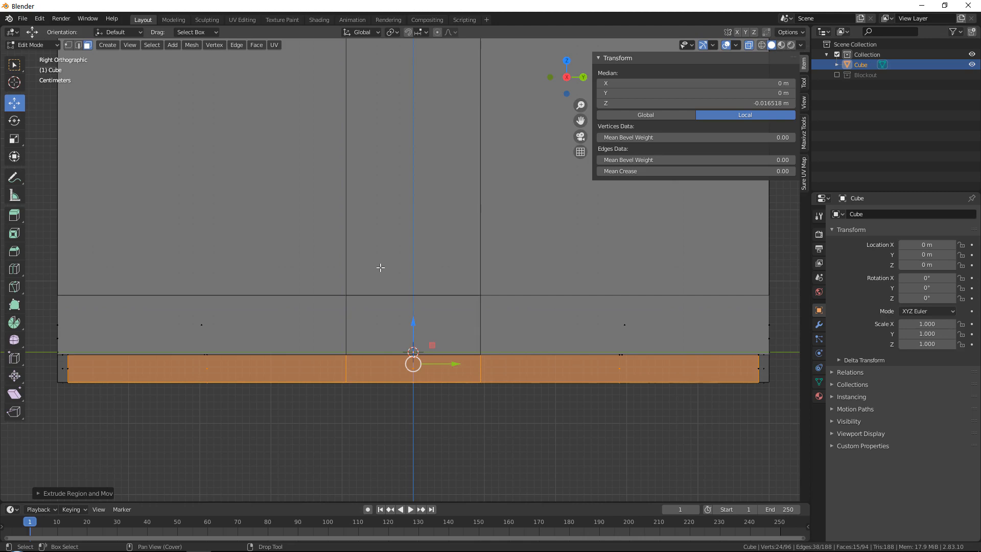
drag(417, 333, 433, 259)
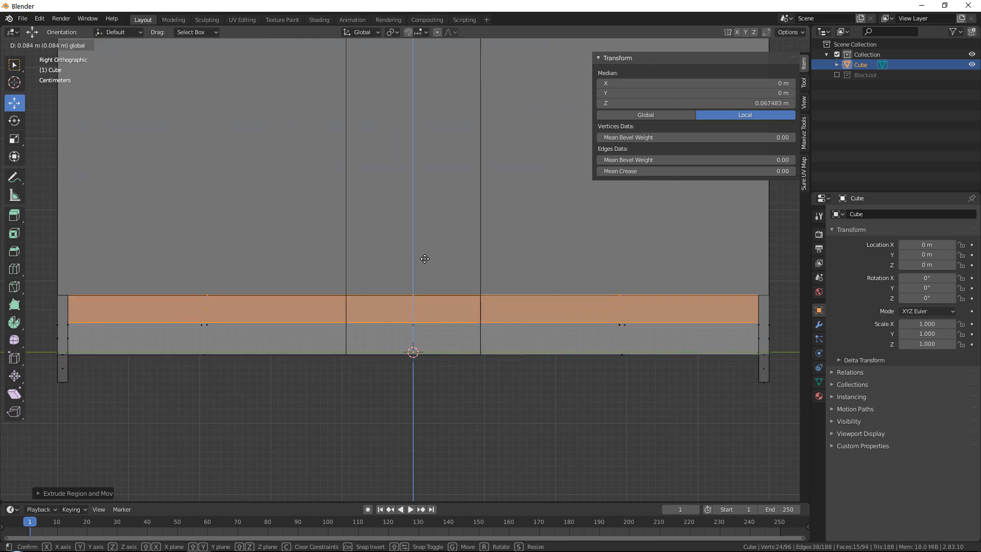
drag(422, 259, 430, 259)
scroll(449, 350, down, 3)
middle_drag(473, 342, 530, 297)
shift+middle_drag(632, 307, 548, 286)
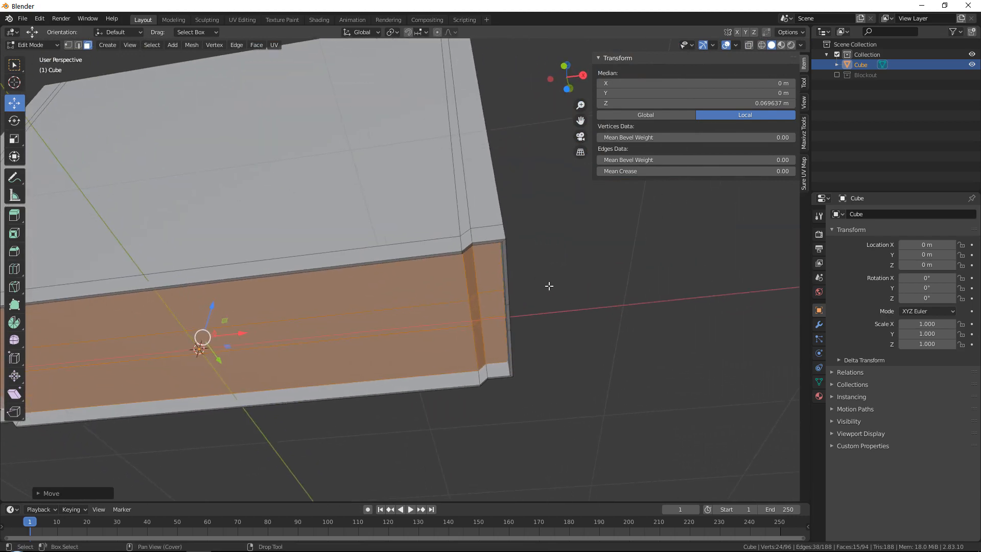
Delete the raised underside faces to open the casing, and notch the base by deleting three rim faces at the middle of the +X side.
key(alt+a)
scroll(591, 332, up, 3)
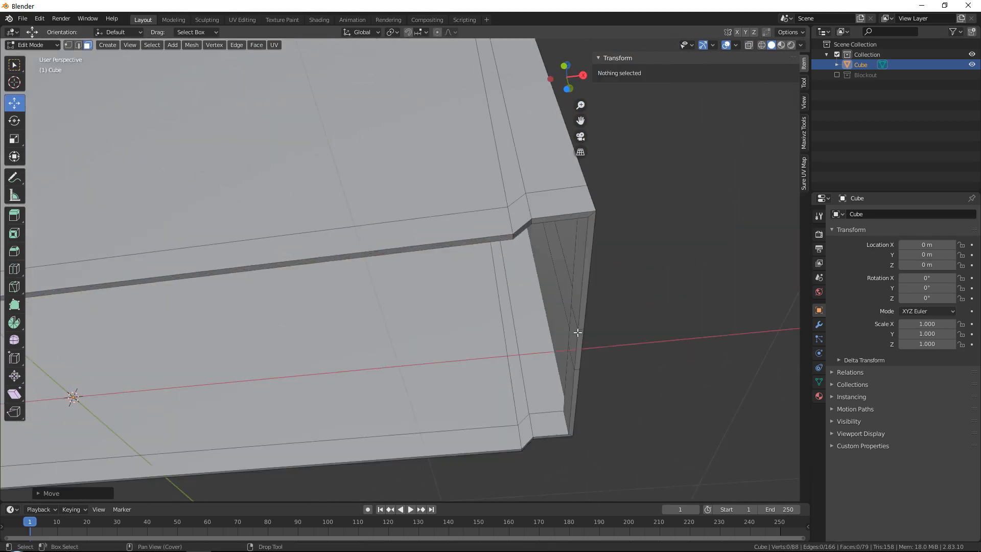
click(573, 338)
key(KP_Decimal)
middle_drag(510, 305, 359, 311)
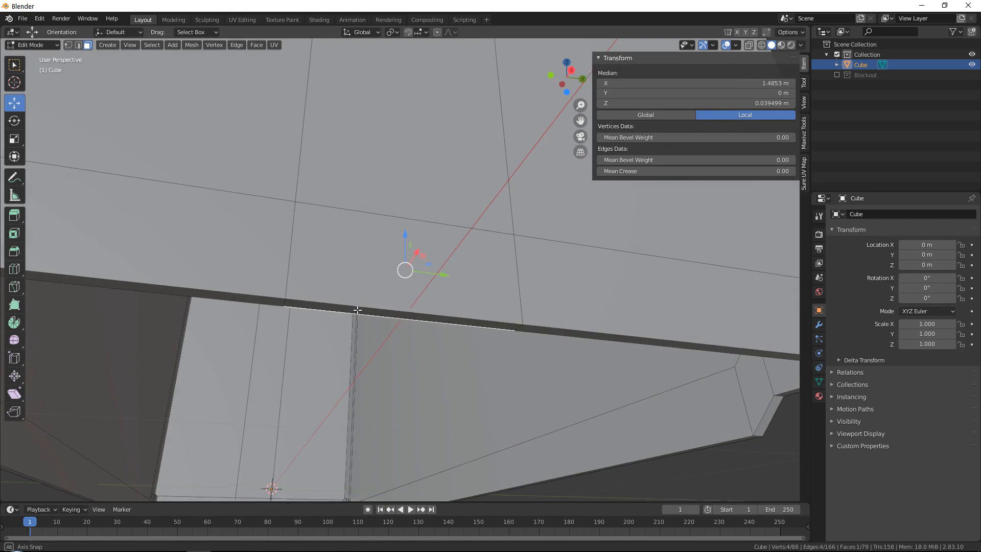
shift+click(486, 269)
shift+click(477, 322)
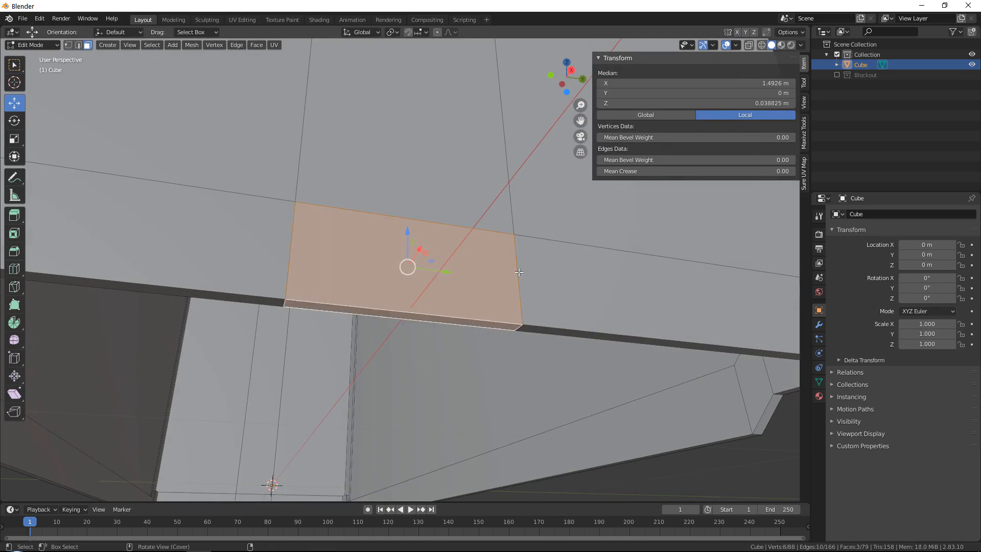
middle_drag(519, 272, 593, 274)
key(Delete)
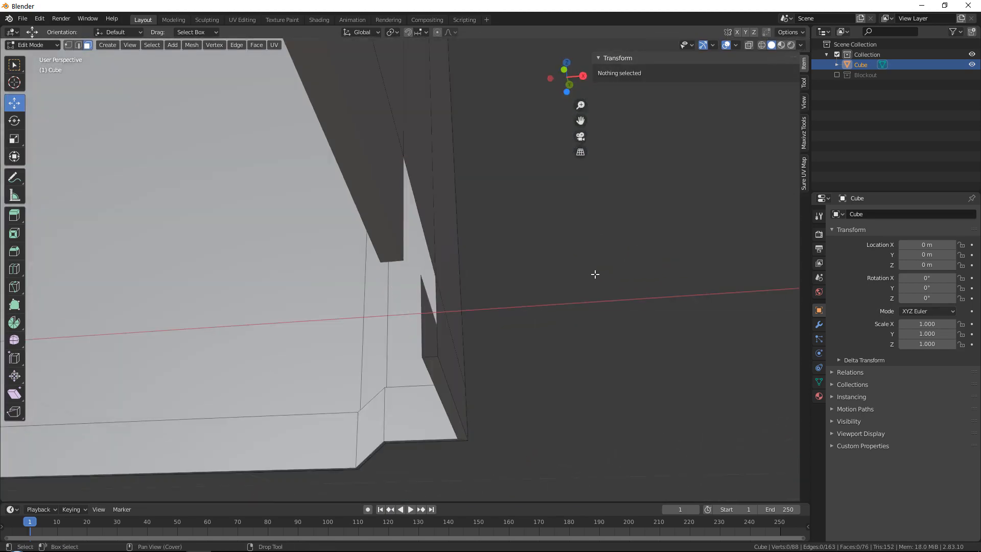
Bridge the open edge pairs on both vertical sides of the notch to close its side walls.
middle_drag(505, 280, 405, 339)
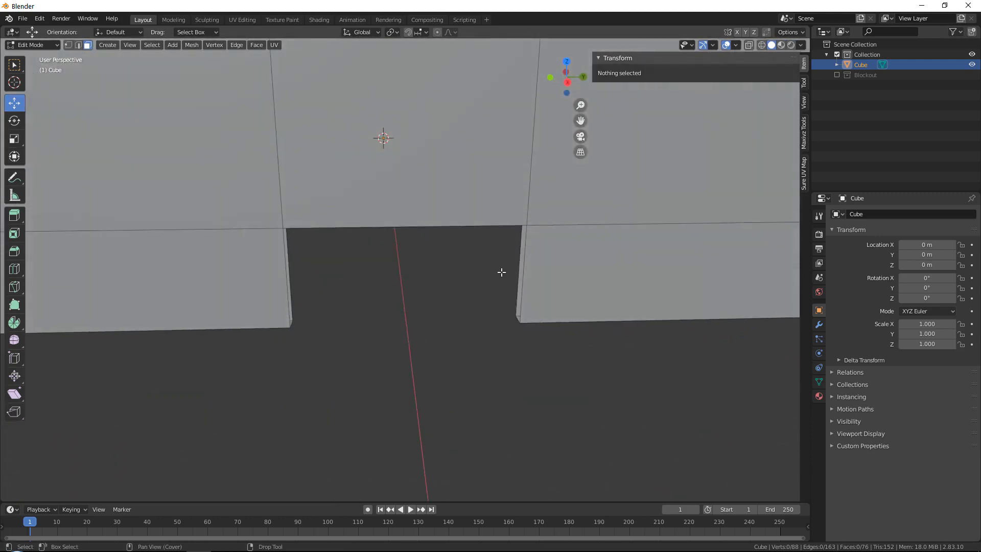
key(2)
click(519, 262)
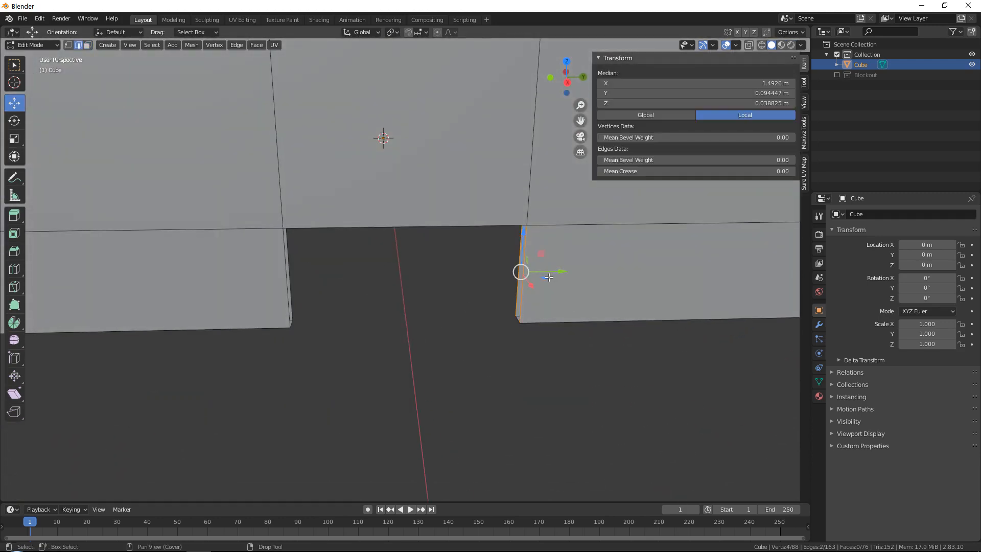
middle_drag(549, 277, 501, 319)
key(q)
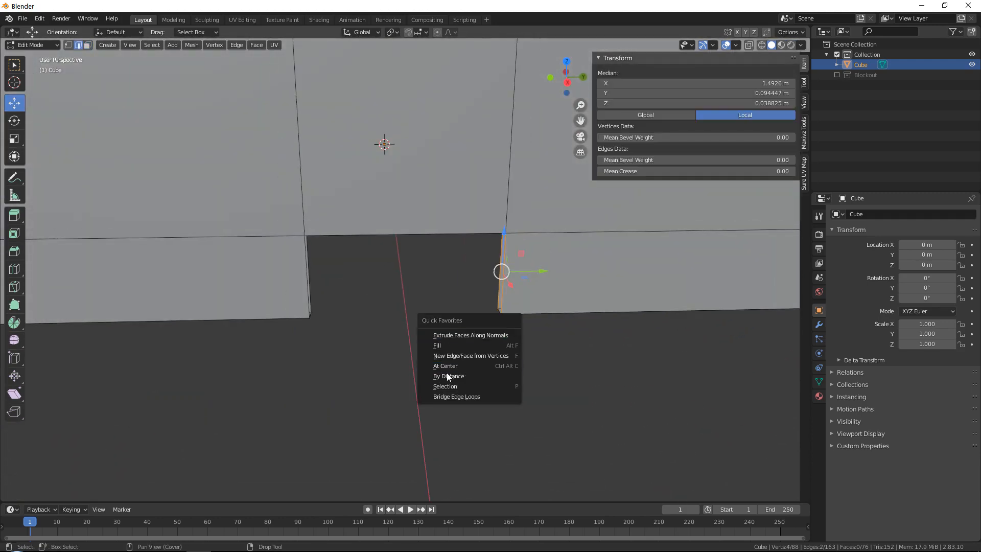
click(480, 396)
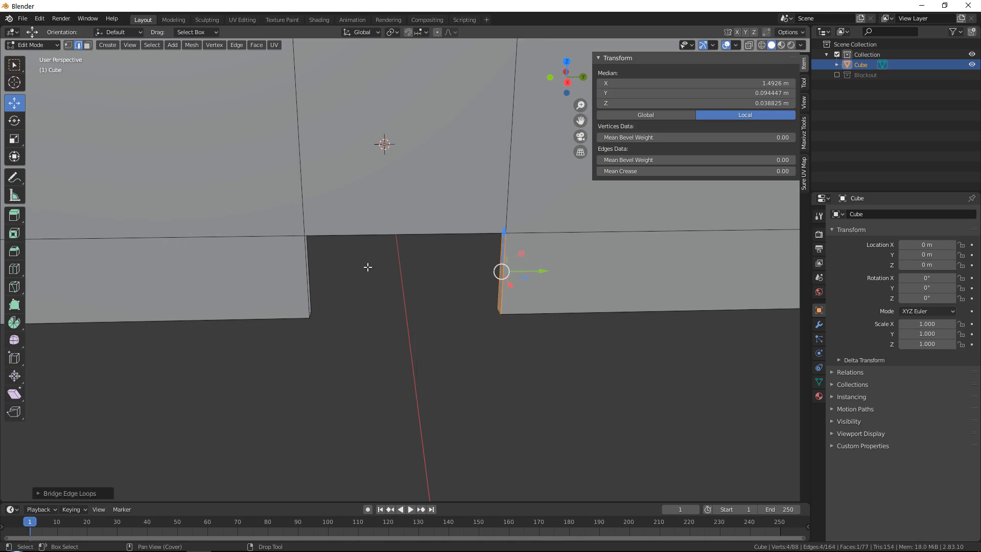
drag(343, 265, 309, 278)
key(q)
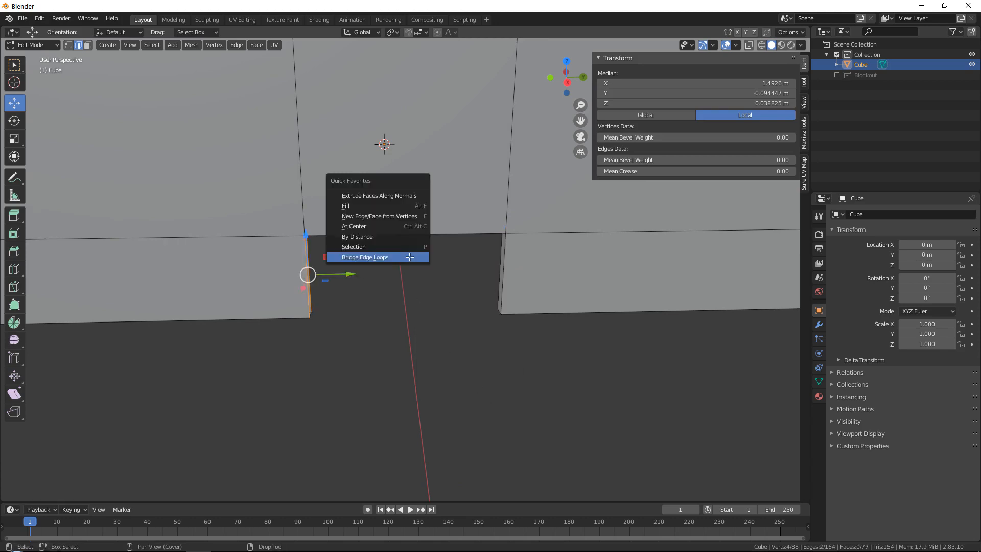
click(410, 256)
Extrude the notch's upper edge and move it inward along X to about 1.484 m, matching the rim's thickness.
middle_drag(422, 263, 607, 205)
click(424, 231)
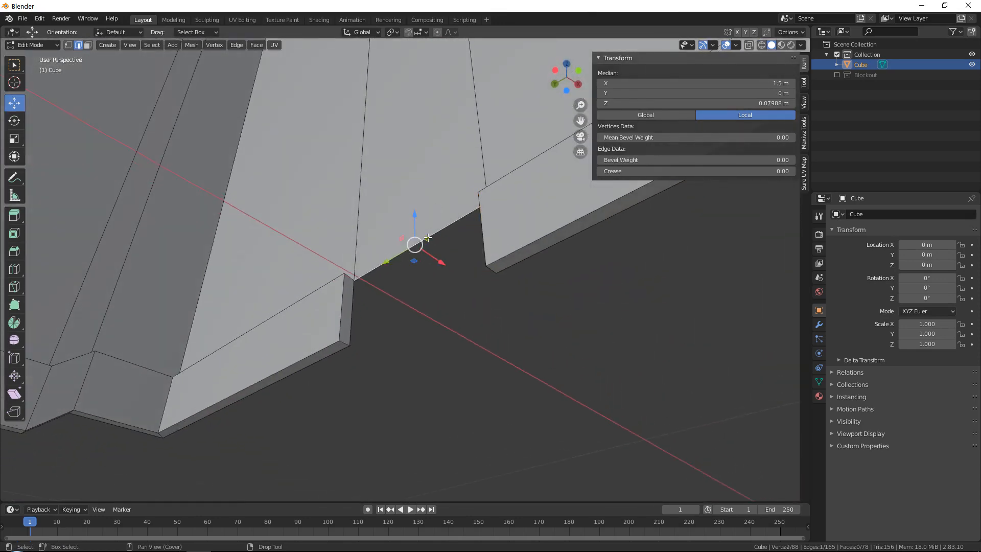
middle_drag(424, 233, 505, 244)
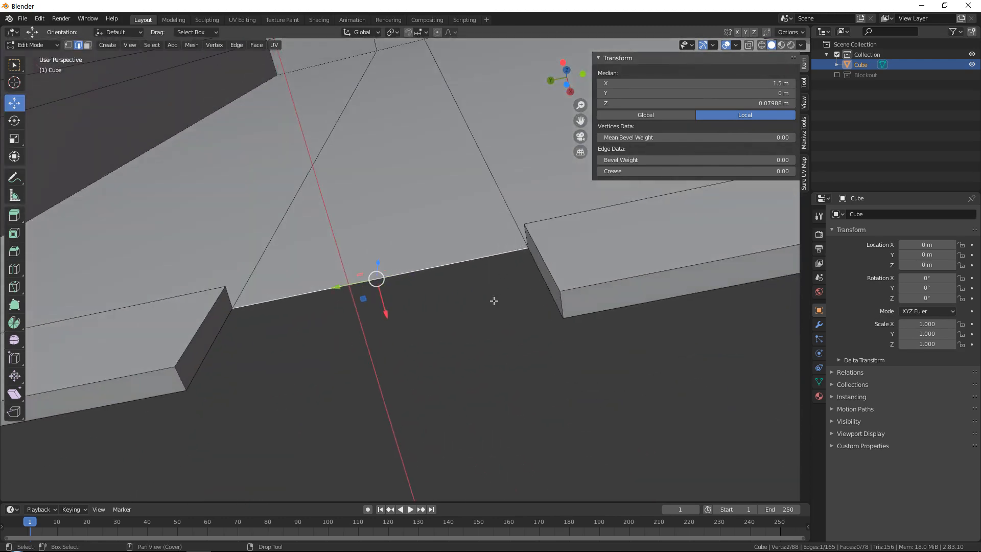
key(e)
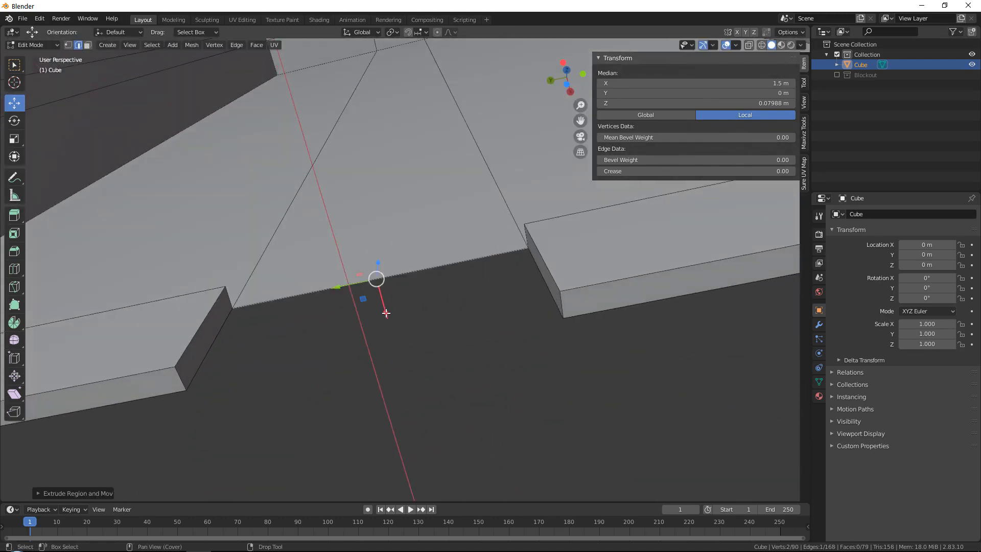
drag(385, 313, 388, 268)
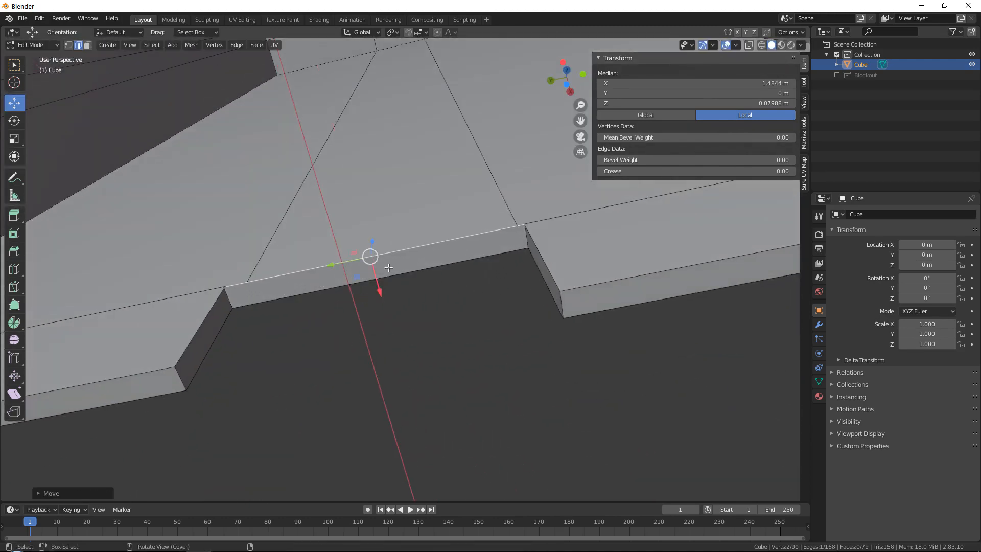
middle_drag(388, 268, 521, 324)
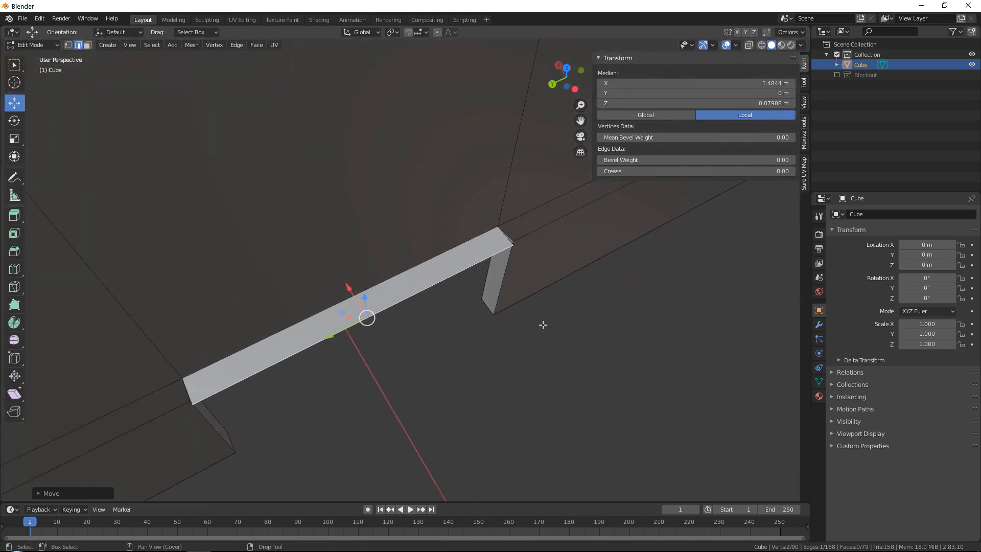
Enable Target Weld and weld one end vertex of the extruded notch edge to the adjacent inner rim corner.
click(582, 332)
middle_drag(583, 332, 618, 126)
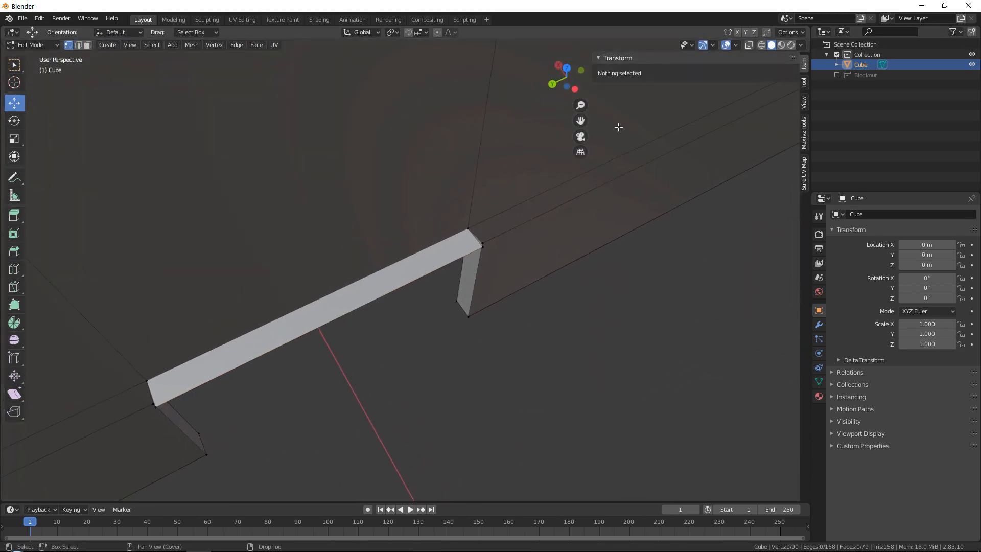
click(803, 128)
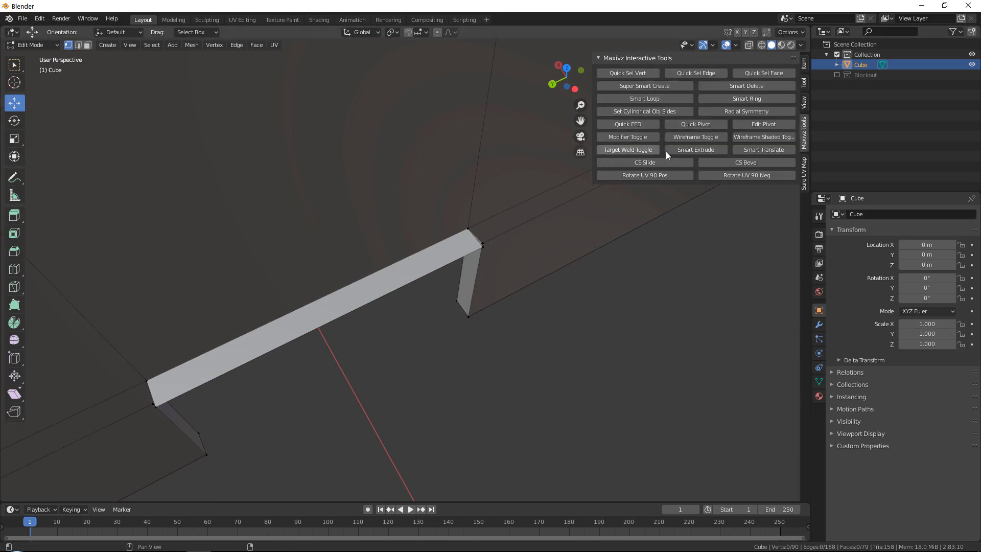
click(635, 149)
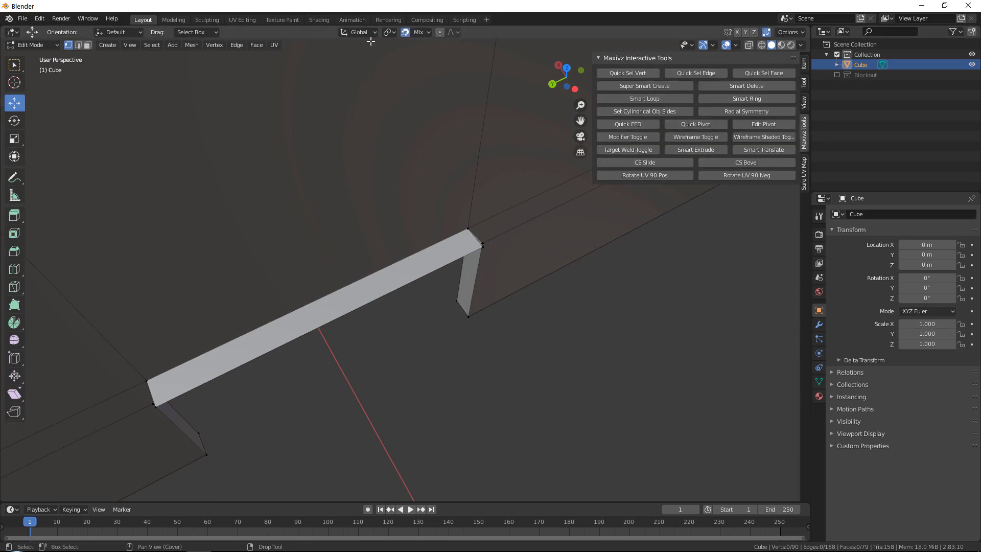
click(428, 32)
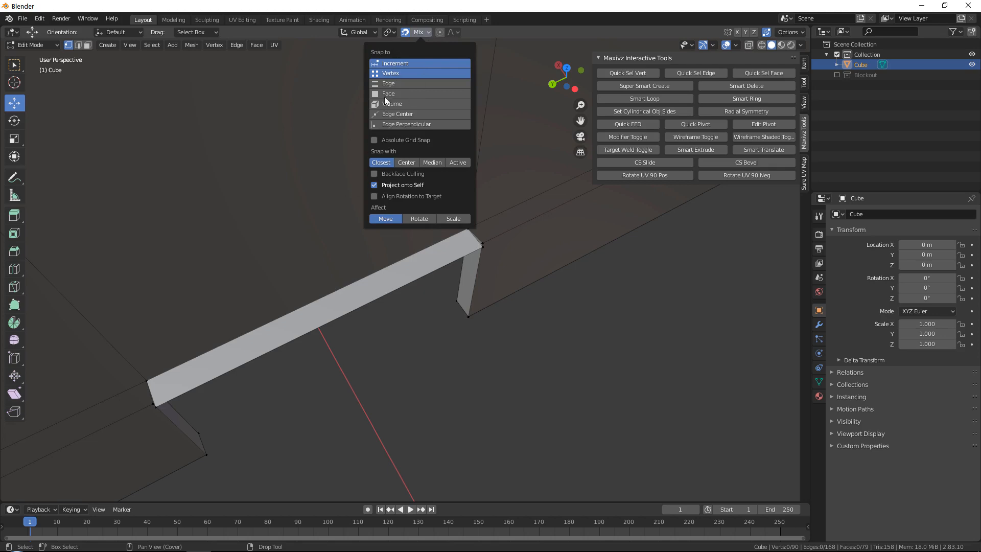
scroll(447, 307, up, 4)
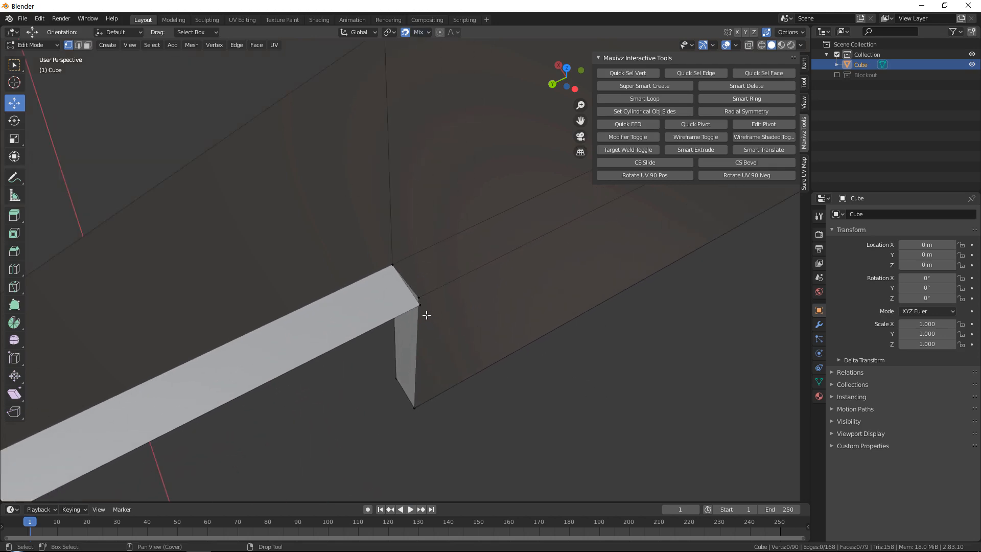
click(424, 305)
alt+middle_drag(442, 307, 430, 281)
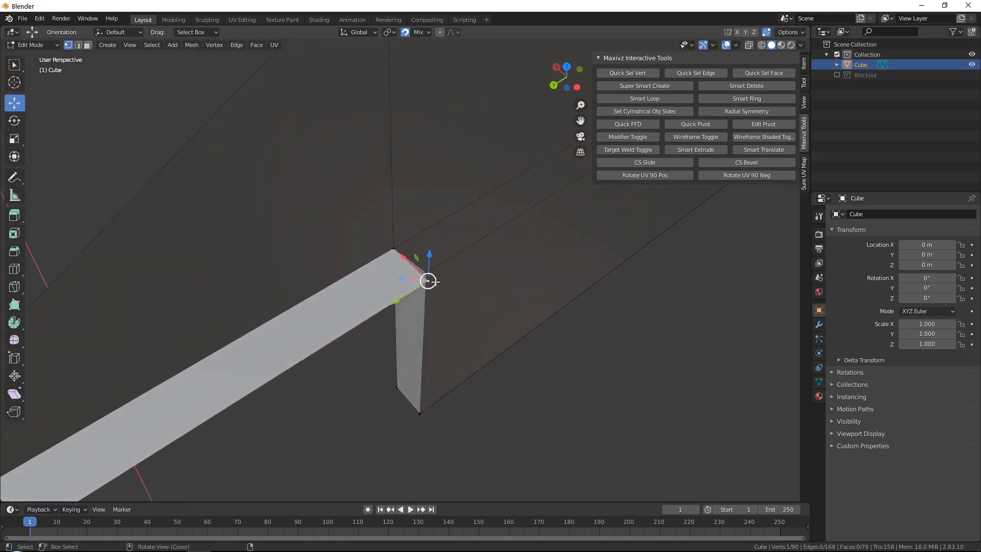
drag(429, 281, 430, 271)
Weld the other end vertex of the extruded notch edge to the inner rim corner at the opposite side of the notch.
scroll(429, 272, down, 3)
middle_drag(291, 237, 504, 138)
scroll(431, 358, up, 3)
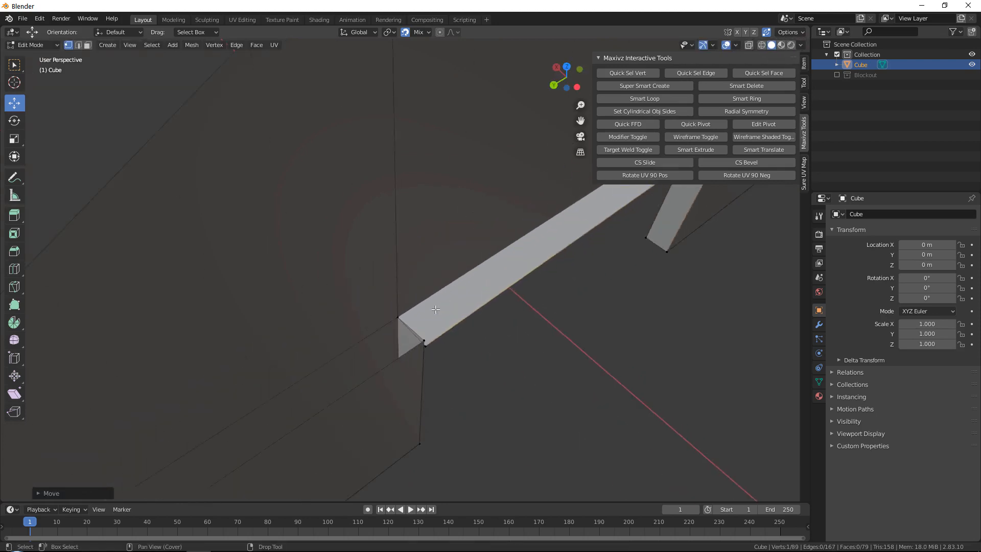
click(429, 373)
middle_drag(432, 368, 396, 348)
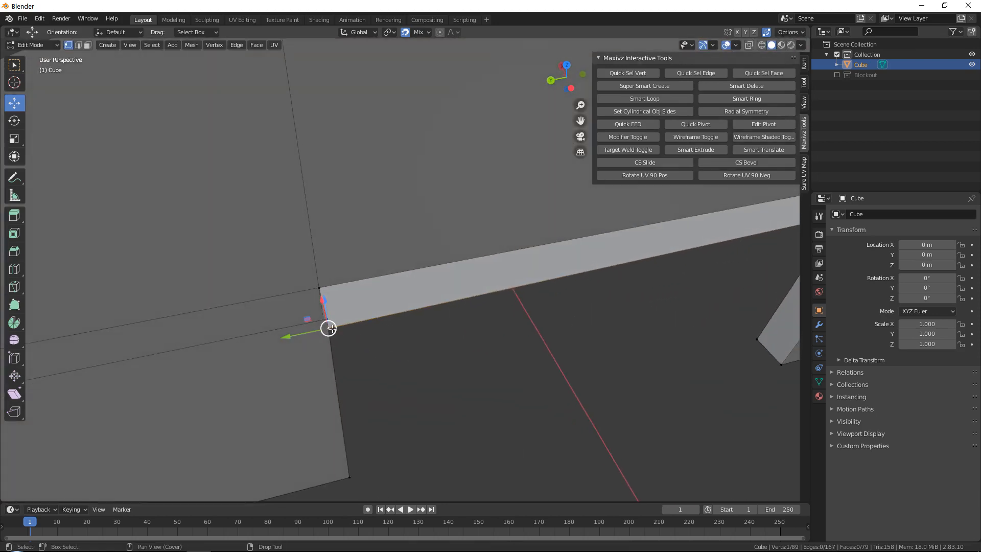
drag(337, 323, 328, 319)
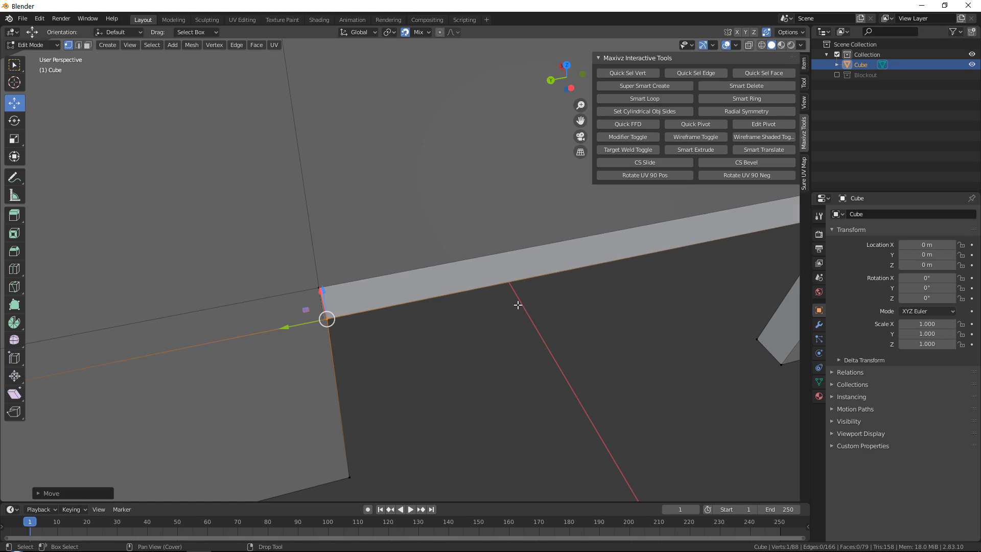
scroll(516, 304, down, 4)
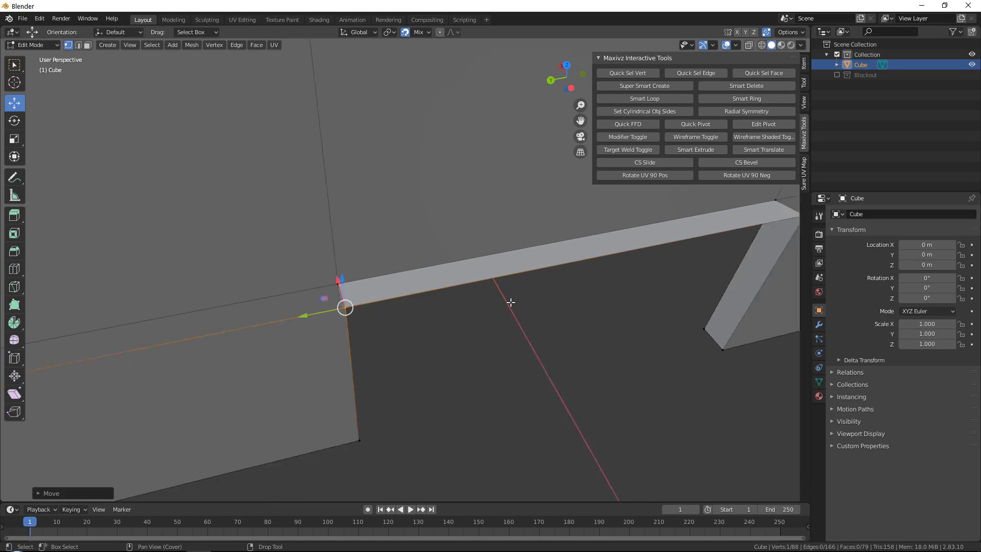
Snap the notch's inner upper edge vertically level with its outer edge, and turn off Target Weld.
alt+scroll(523, 311, down, 1)
alt+middle_drag(523, 311, 399, 230)
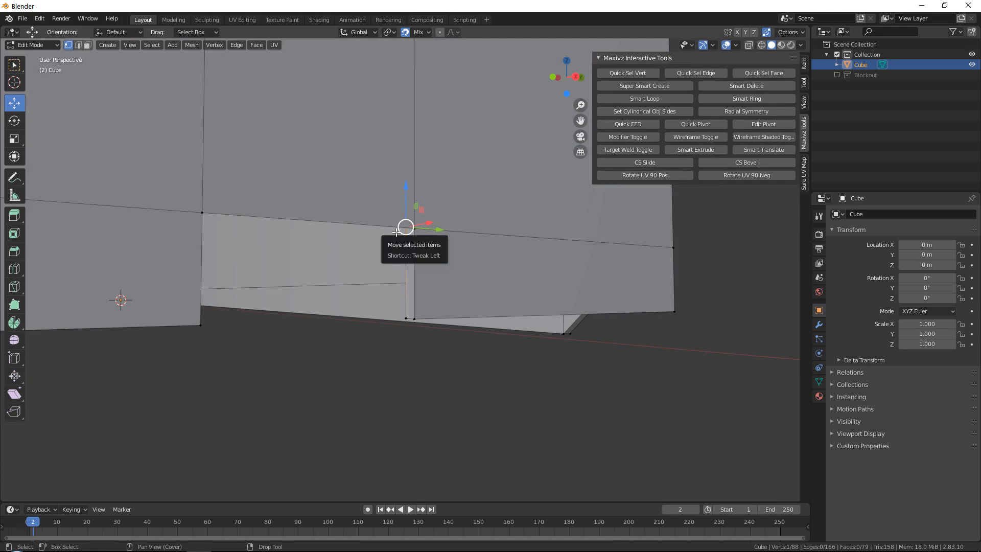
alt+middle_drag(397, 232, 570, 239)
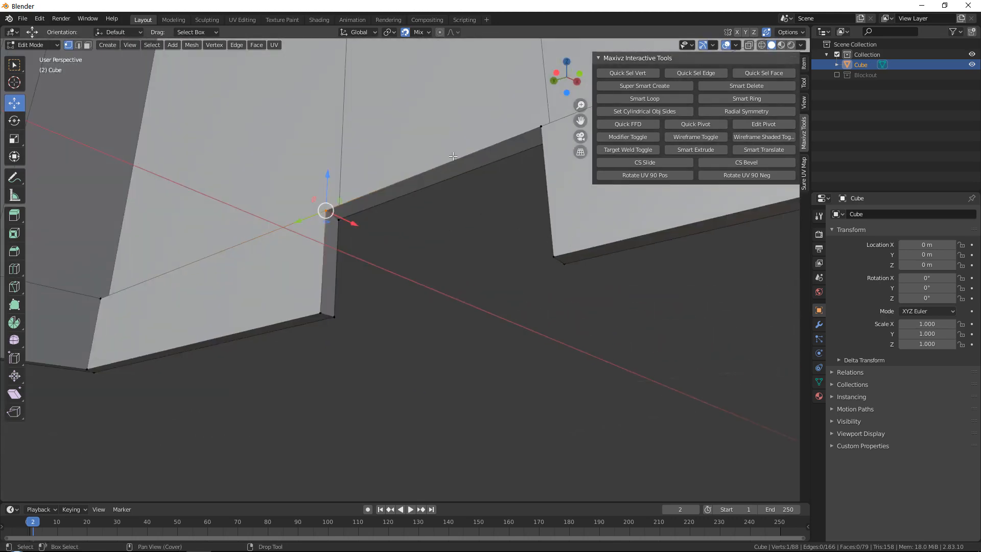
middle_drag(452, 155, 376, 214)
key(2)
click(457, 206)
scroll(376, 214, up, 1)
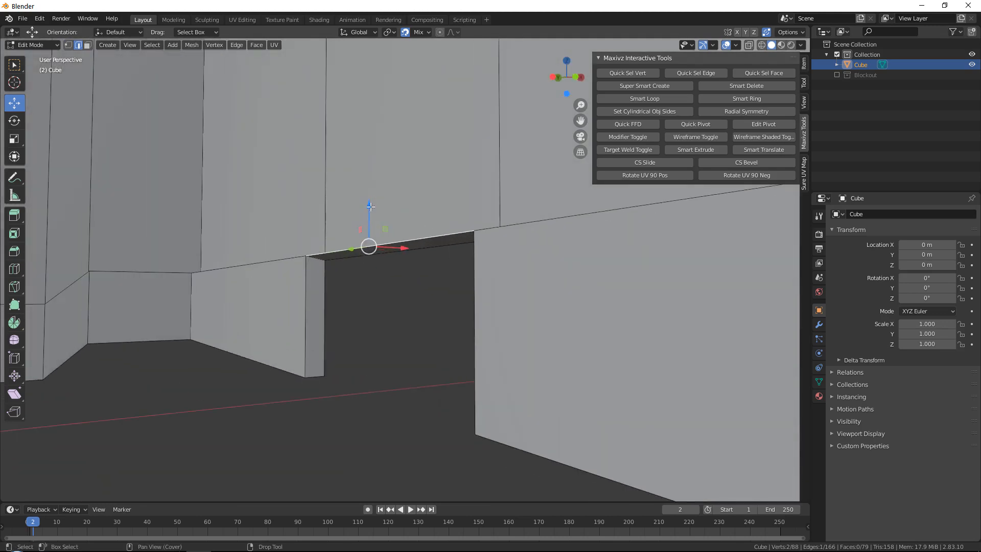
drag(369, 206, 423, 225)
click(629, 149)
scroll(421, 230, down, 7)
middle_drag(417, 281, 541, 333)
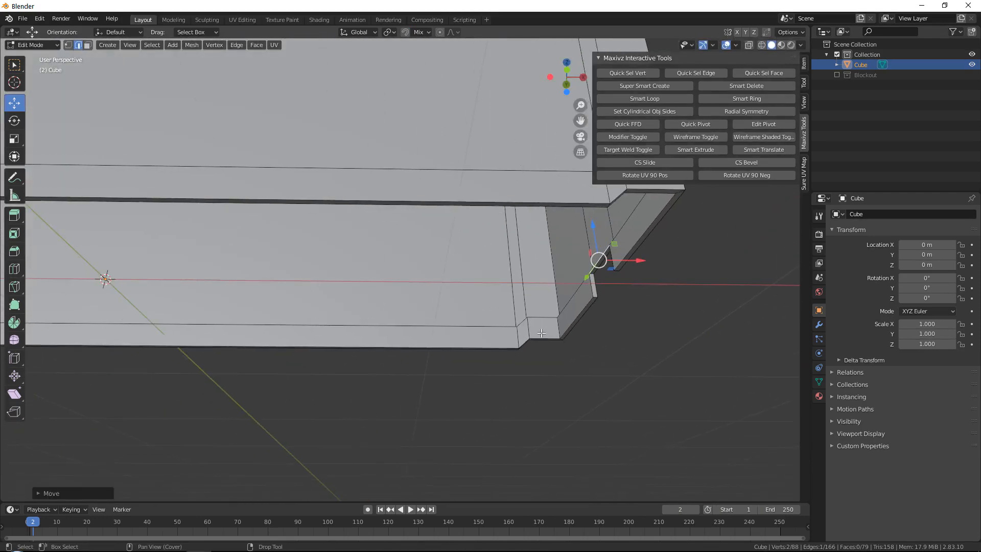
Select the two long inner rim edges along the front and rear walls and raise them slightly.
click(496, 325)
mouse_move(471, 311)
middle_down()
mouse_move(470, 301)
mouse_move(520, 312)
mouse_move(467, 295)
middle_up()
shift+click(520, 311)
drag(542, 233, 550, 219)
middle_drag(550, 219, 218, 213)
scroll(477, 190, up, 3)
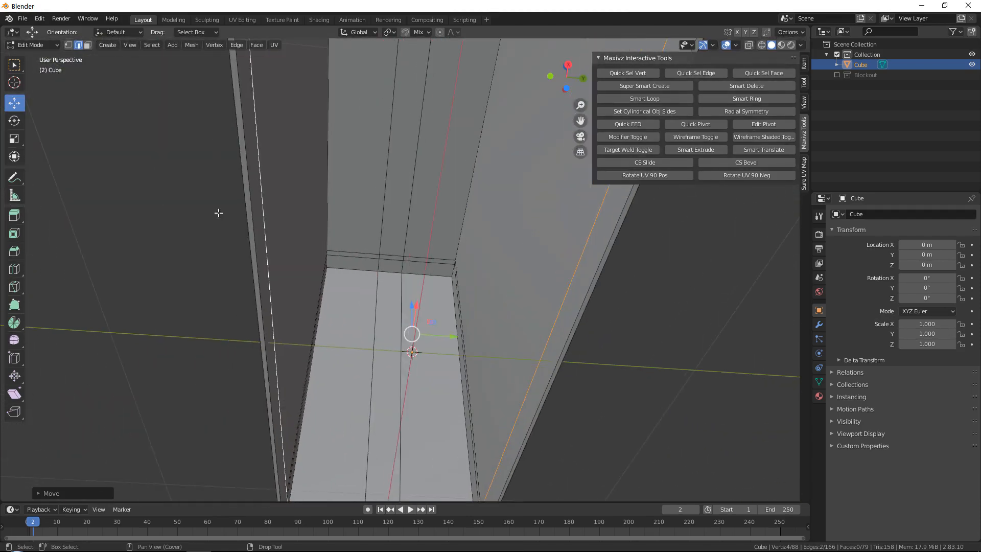
Enable the Face Orientation overlay and inspect the casing's face directions inside and out.
click(736, 45)
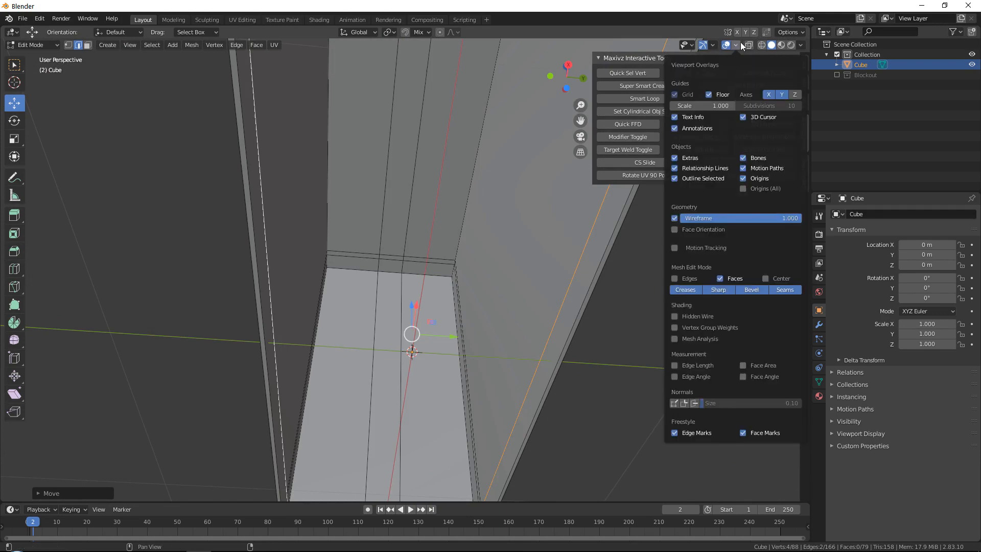
click(673, 230)
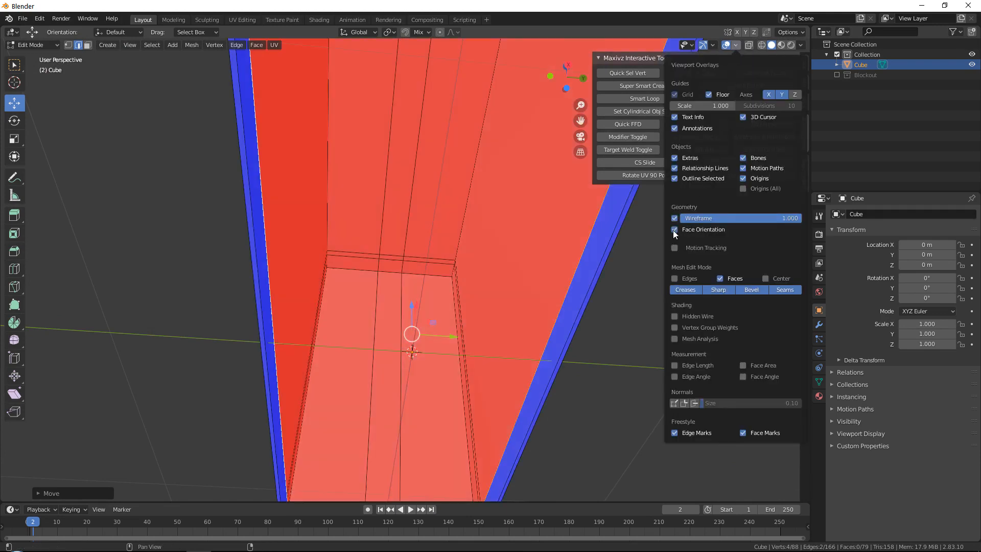
middle_drag(408, 220, 347, 227)
scroll(350, 228, up, 2)
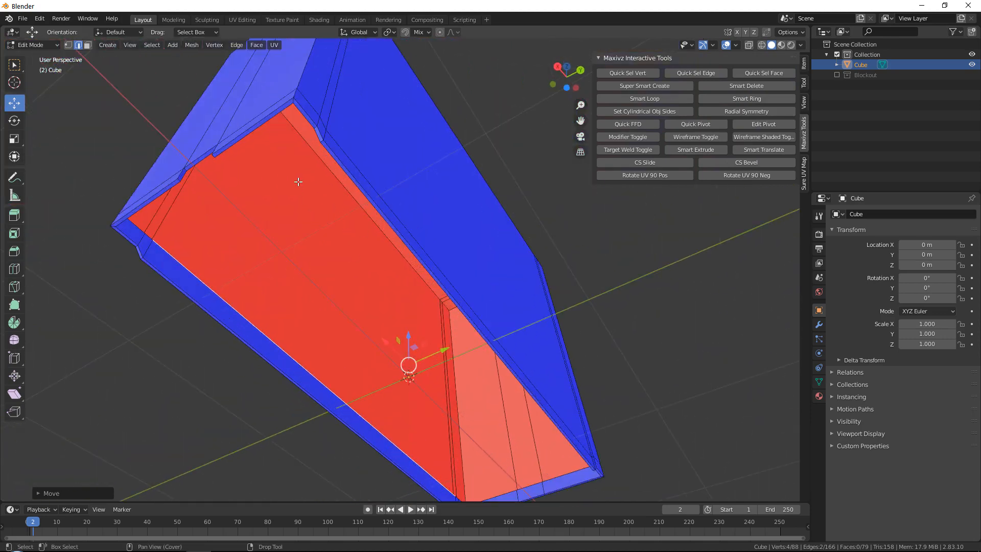
middle_drag(298, 181, 747, 271)
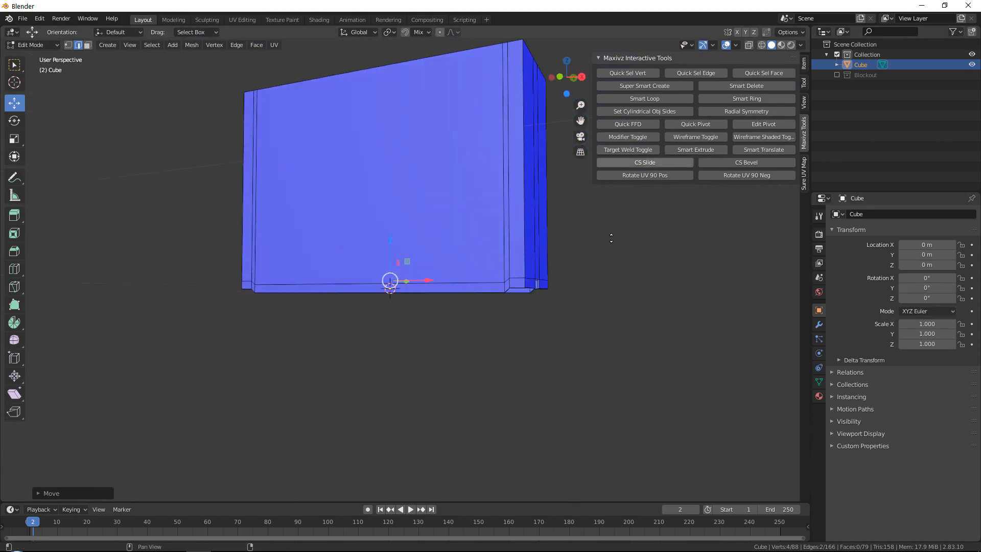
Switch to Windows Photo Viewer and examine the underside and lower side panel of the outdoor unit in the reference photo.
key(alt+Tab)
scroll(584, 320, up, 2)
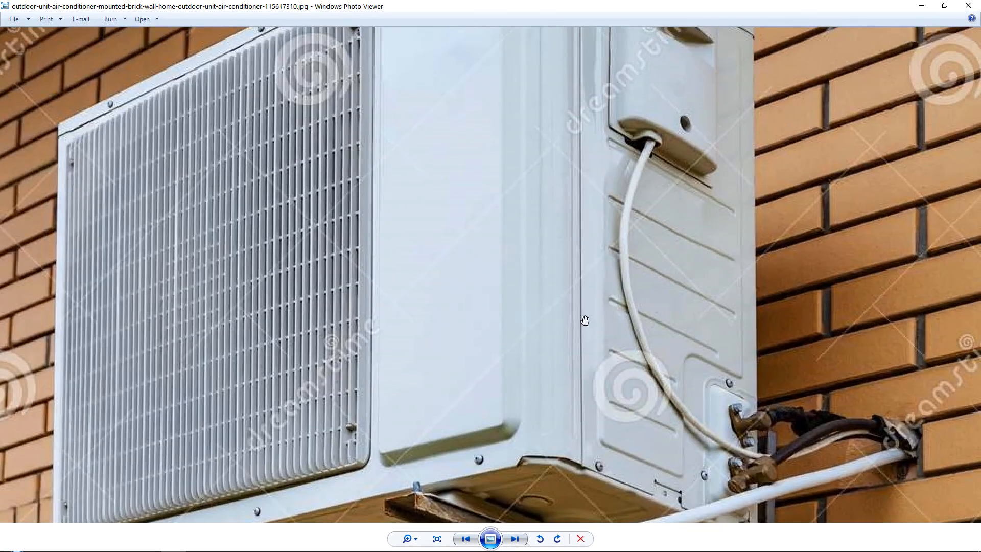
drag(494, 460, 475, 327)
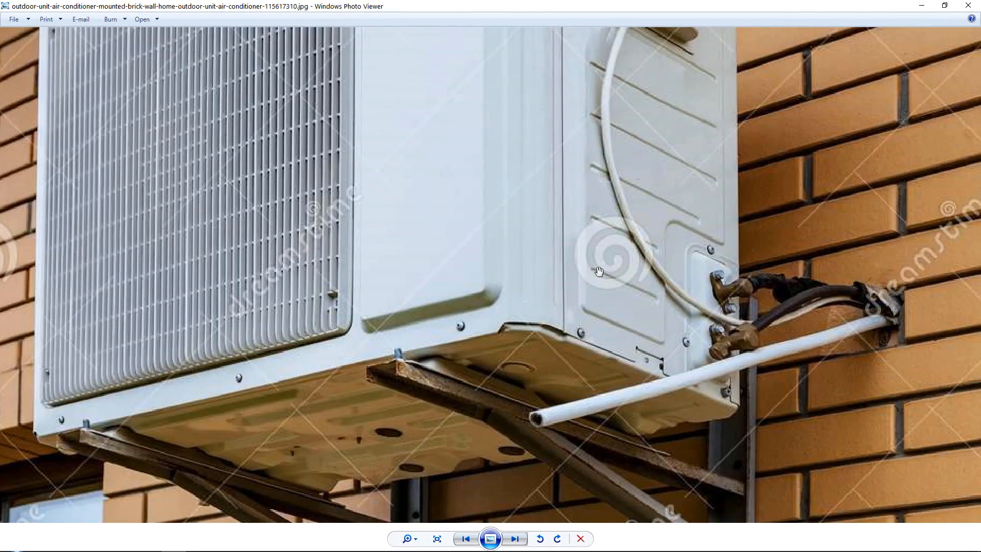
Examine the outdoor unit's lower side panel, pipe connections and upper casing corner in the brick-wall reference photo.
drag(599, 271, 442, 204)
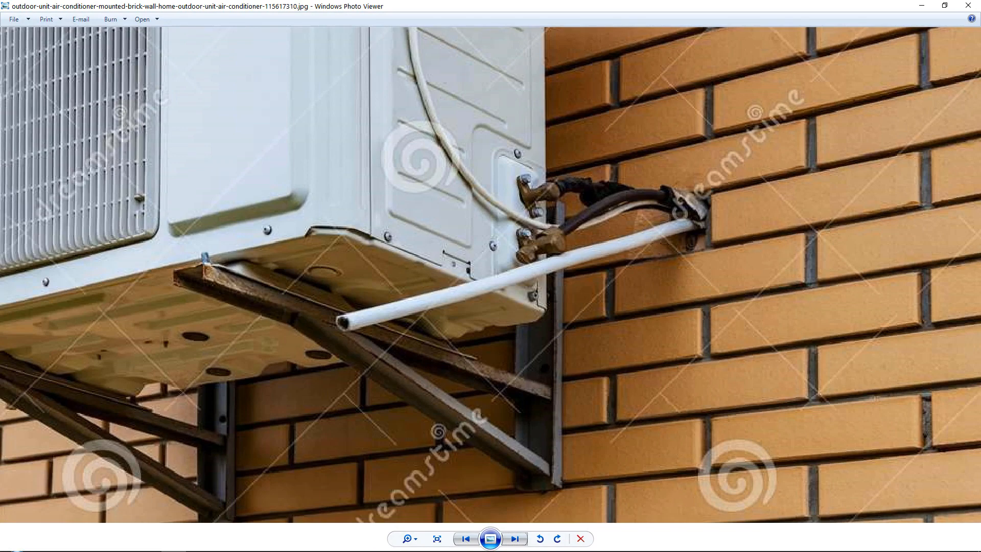
scroll(511, 297, up, 2)
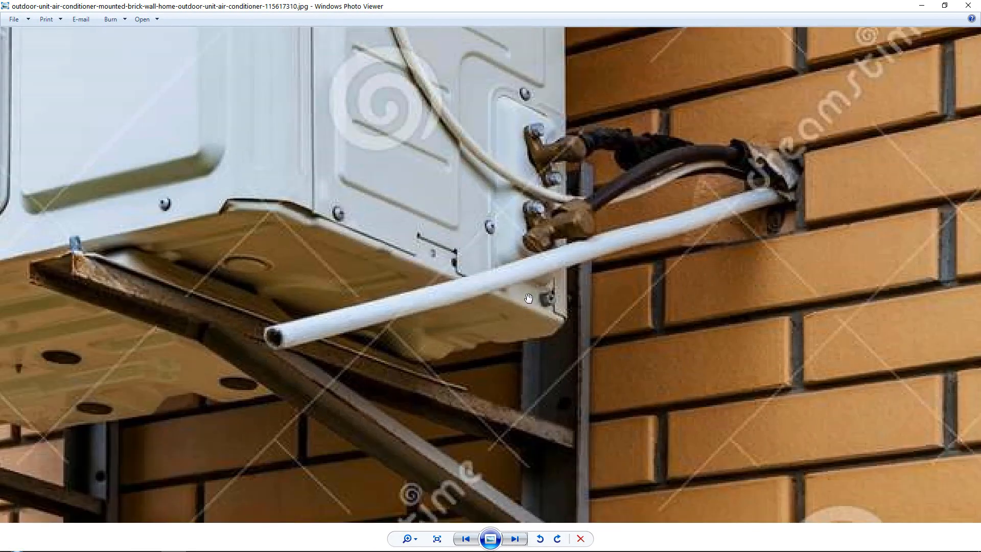
scroll(521, 363, down, 3)
scroll(461, 258, up, 2)
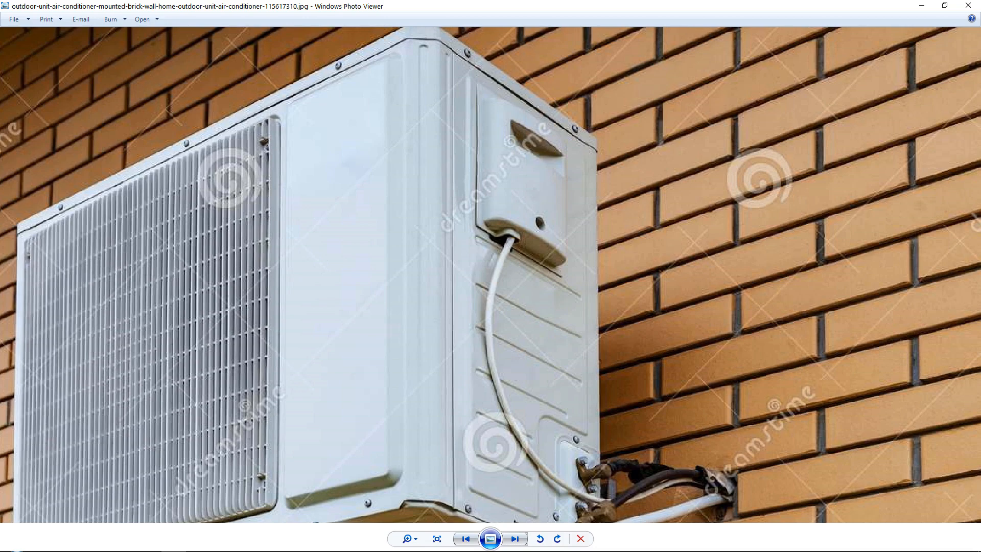
scroll(497, 188, down, 3)
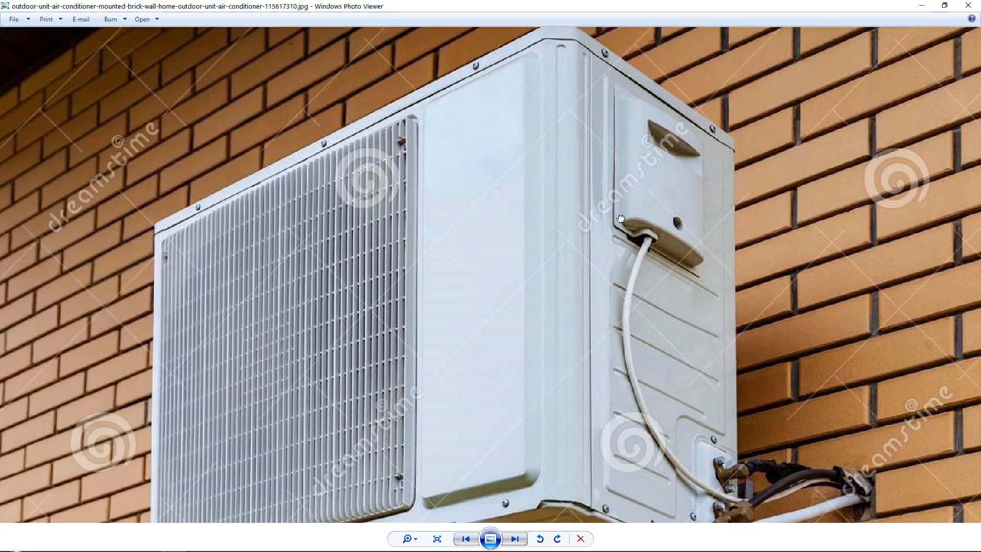
scroll(535, 175, up, 3)
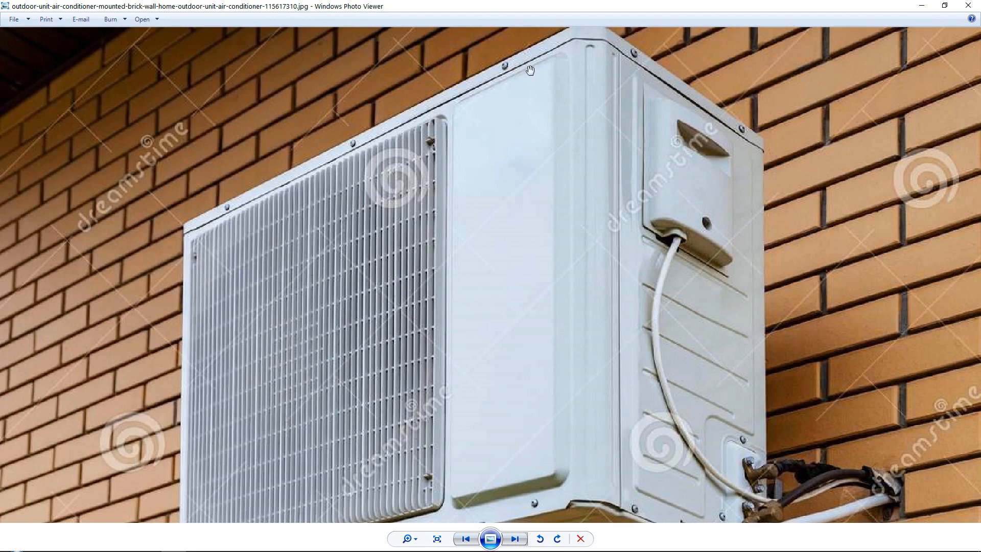
drag(564, 4, 526, 1)
Browse the other air conditioner reference photos and examine the top cover's edge and corner on the opened rusty unit.
key(Right)
key(Right)
key(Right)
key(Right)
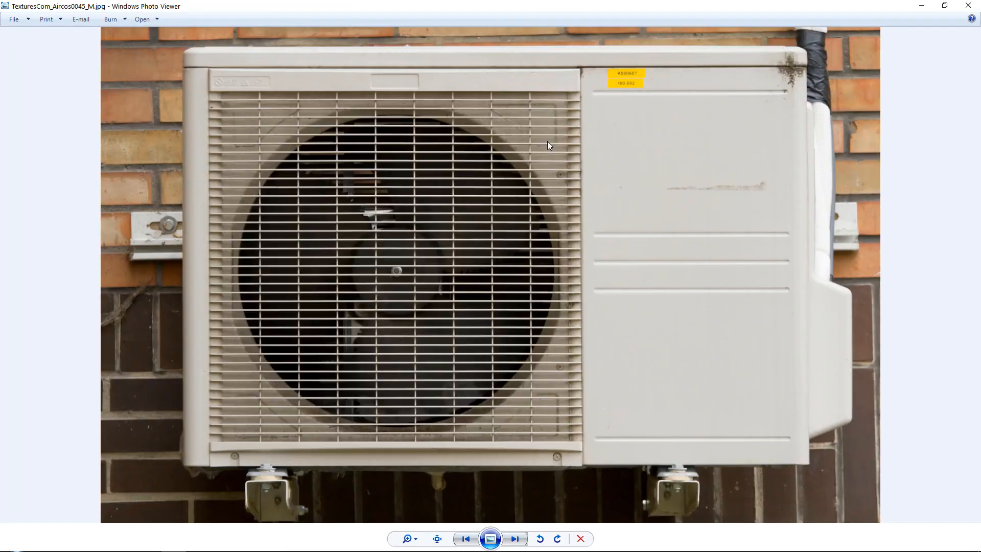
key(Right)
key(Right)
key(Right)
key(Right)
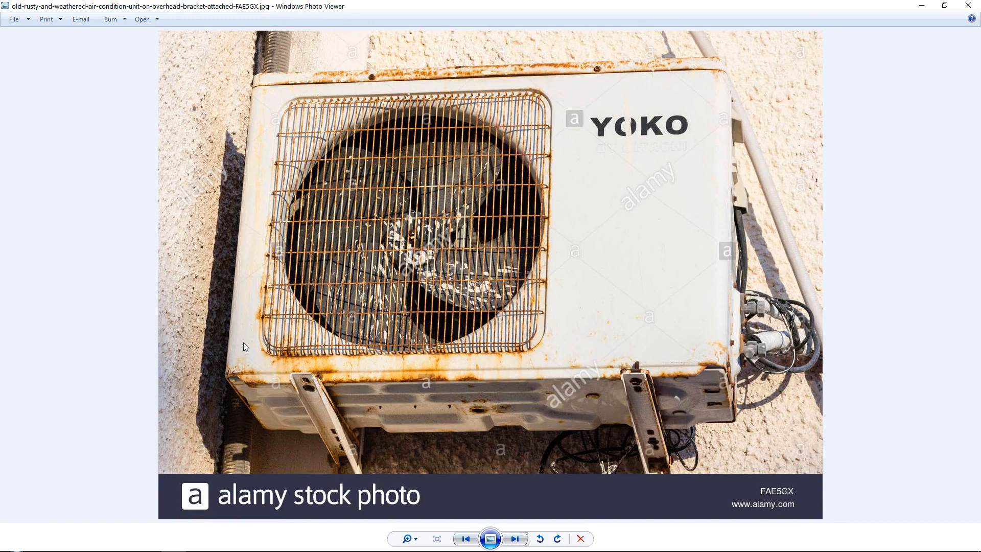
key(Right)
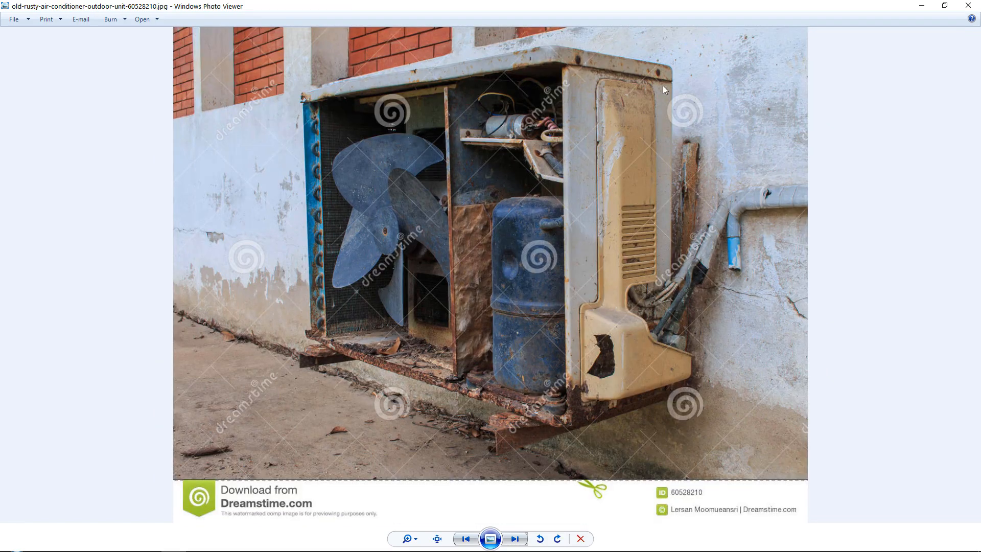
scroll(558, 54, up, 2)
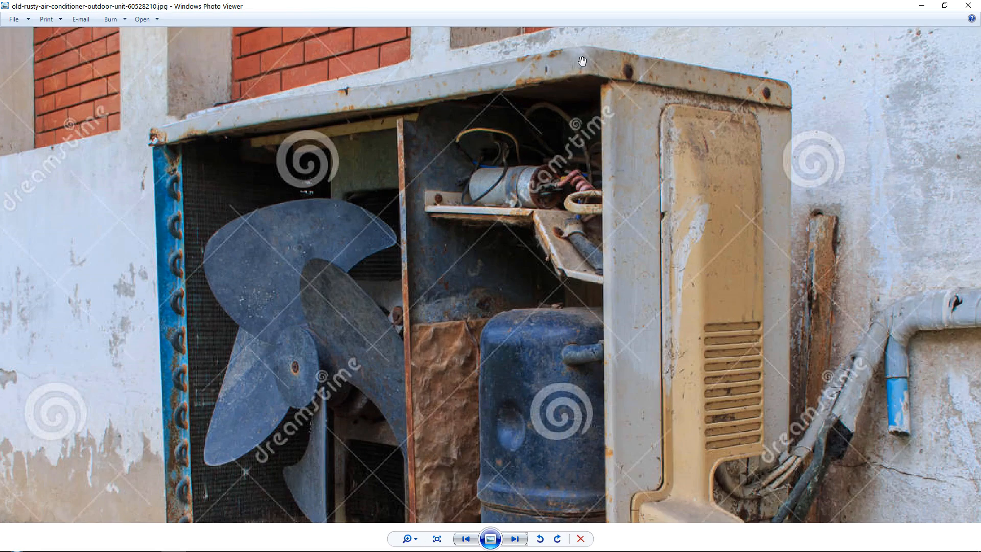
key(Right)
drag(605, 7, 609, 18)
Switch back to Blender and turn off the Face Orientation overlay.
click(809, 19)
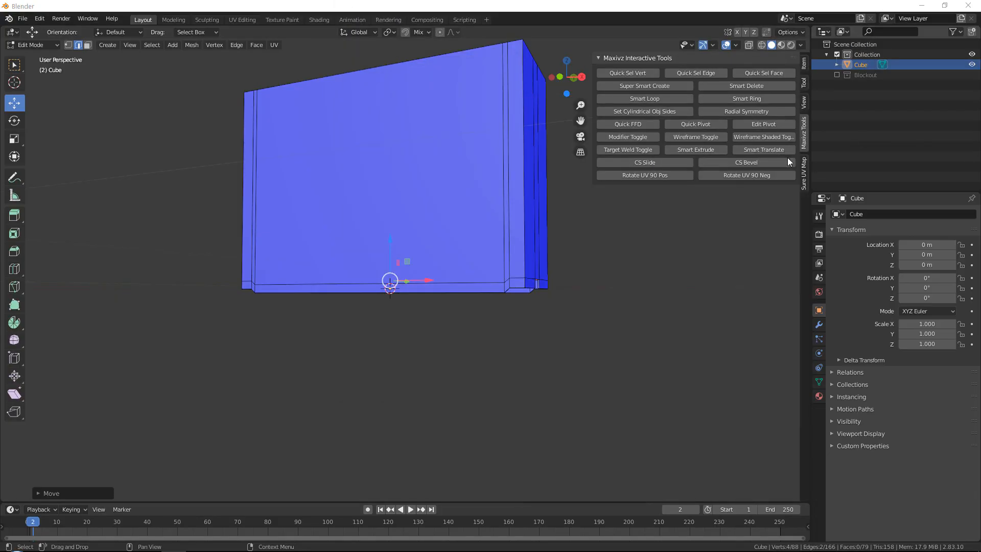
middle_drag(624, 194, 609, 198)
click(739, 46)
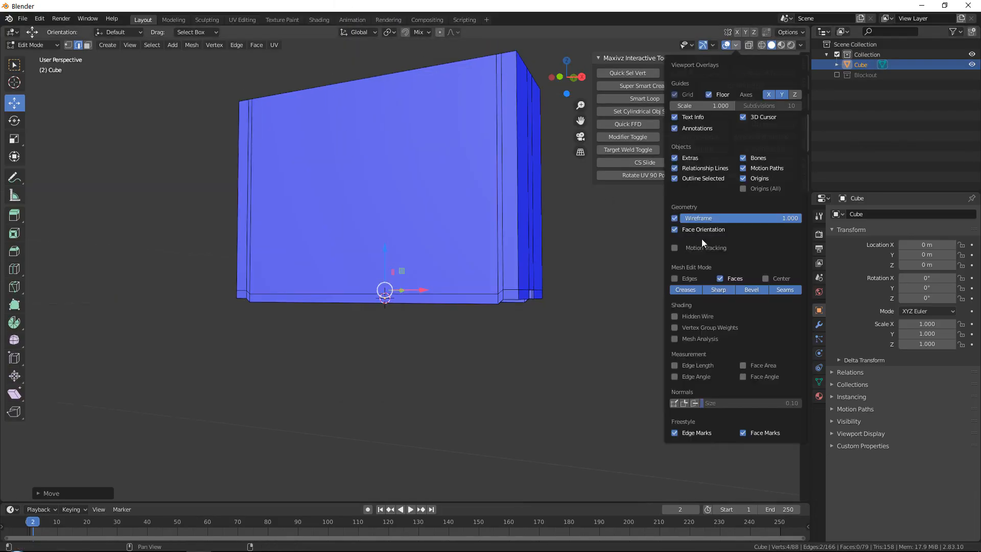
click(673, 230)
middle_drag(500, 214, 424, 203)
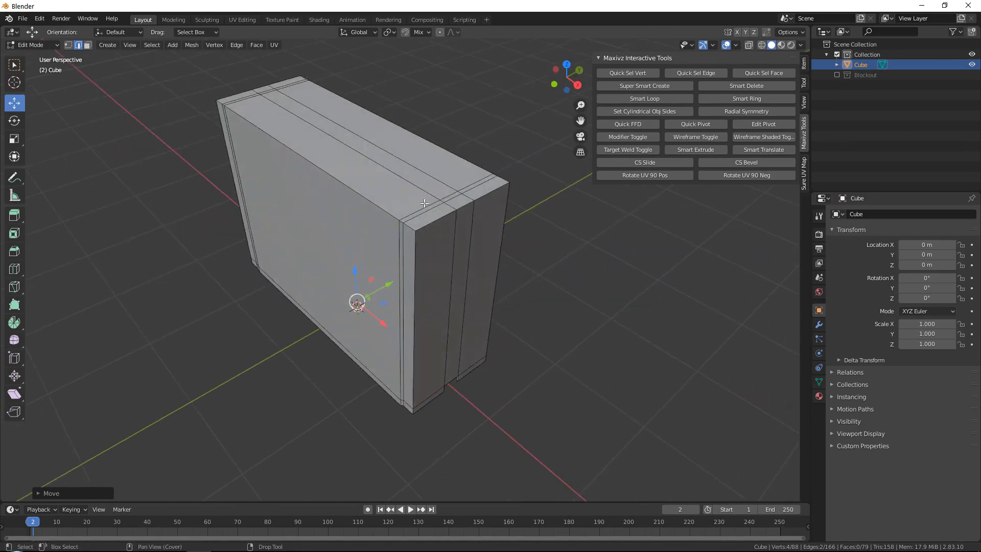
Apply all transforms to the casing in Object Mode, and return to Edit Mode.
key(Tab)
key(q)
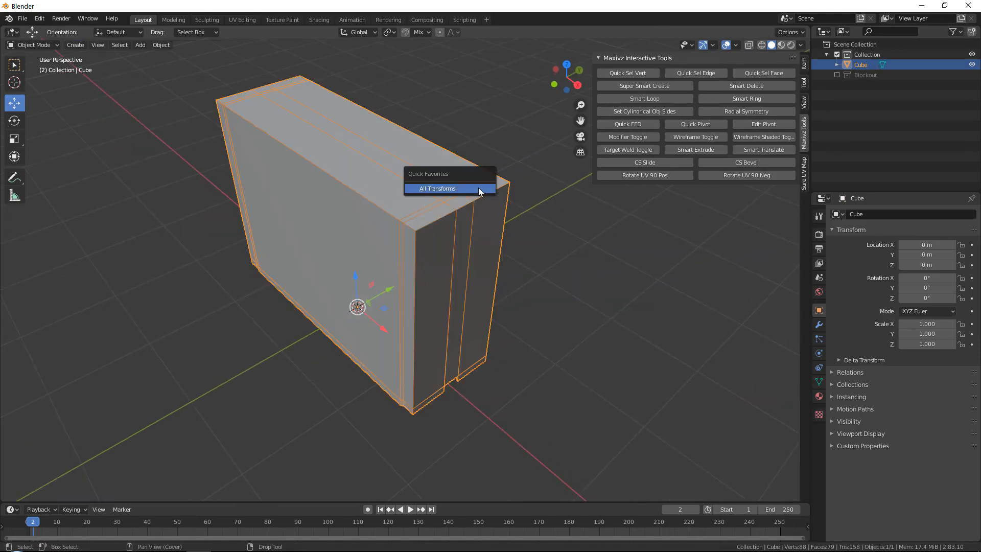
click(479, 189)
key(Tab)
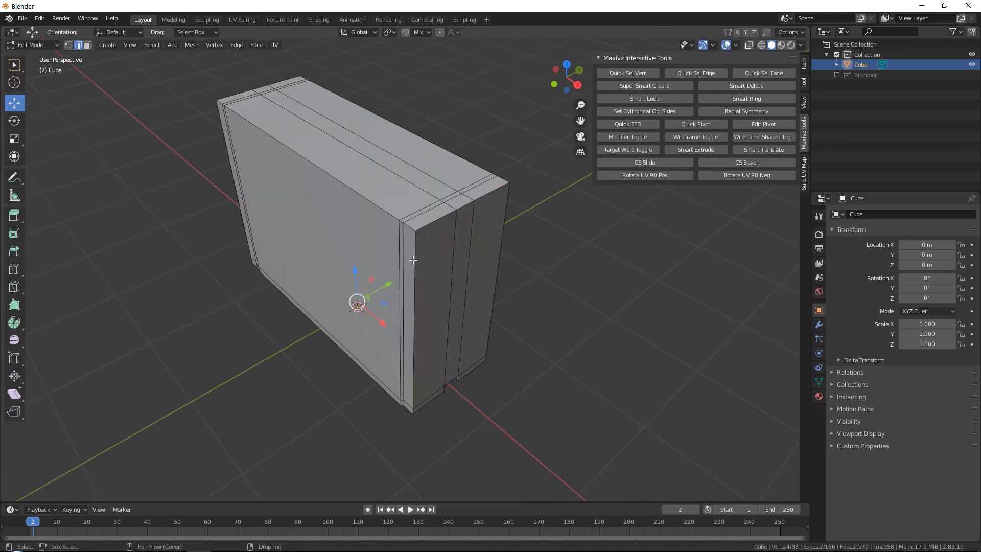
Select the vertical front corner edge of the casing beside the notched side wall, down to its base.
click(413, 260)
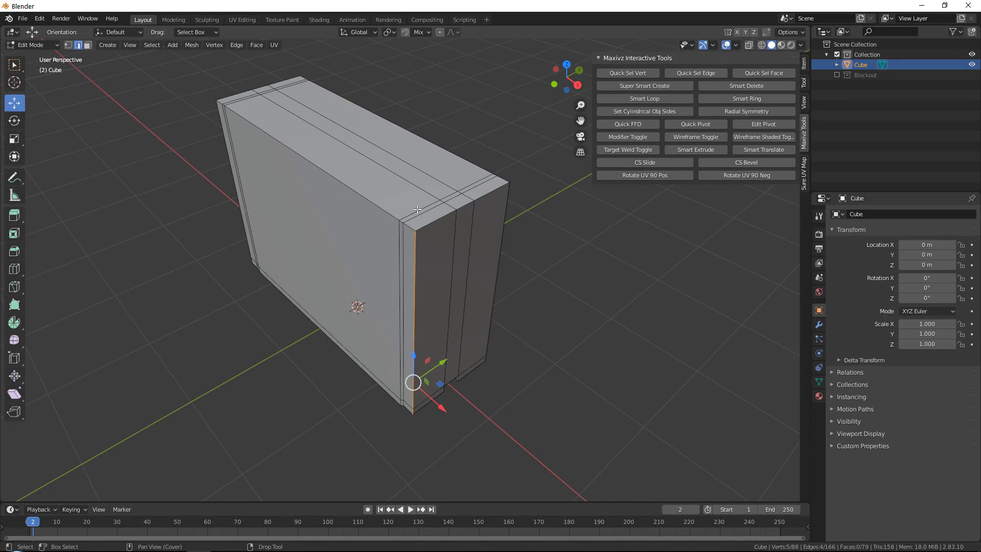
middle_drag(462, 210, 460, 151)
scroll(445, 220, up, 2)
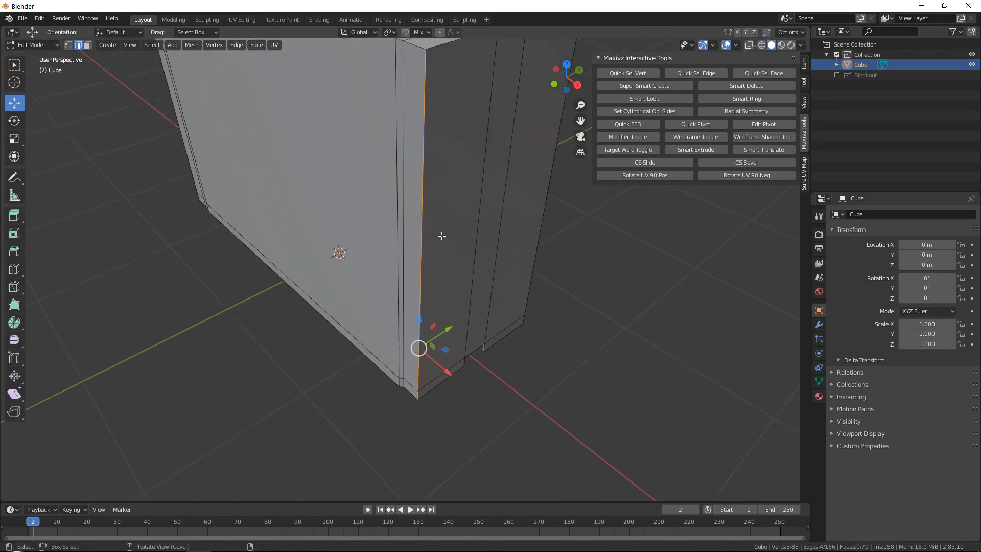
Try beveling the selected vertical corner edge with 12 segments and a width of about 0.145 m.
alt+middle_drag(440, 235, 472, 251)
middle_drag(512, 182, 463, 267)
scroll(369, 215, up, 2)
scroll(486, 286, down, 1)
key(ctrl+b)
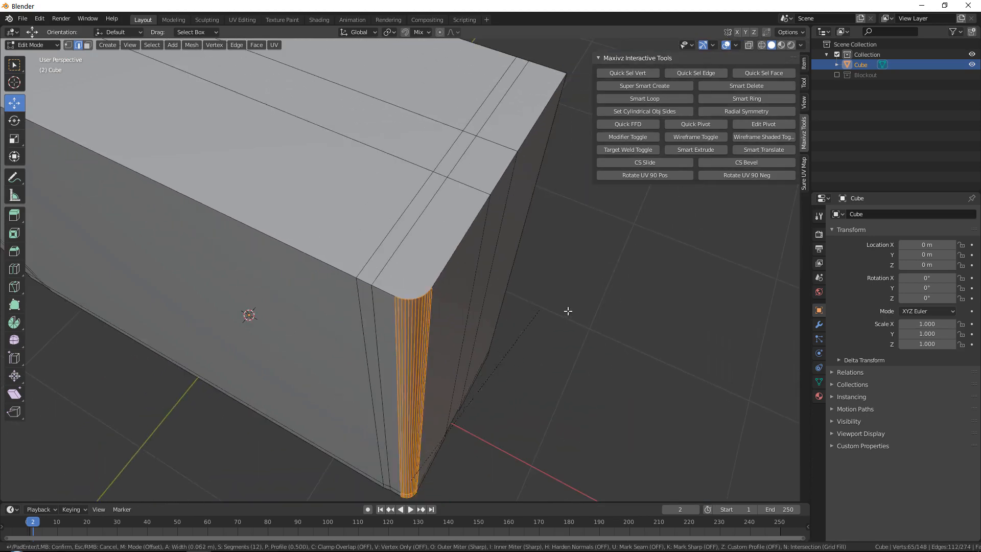
scroll(567, 308, up, 10)
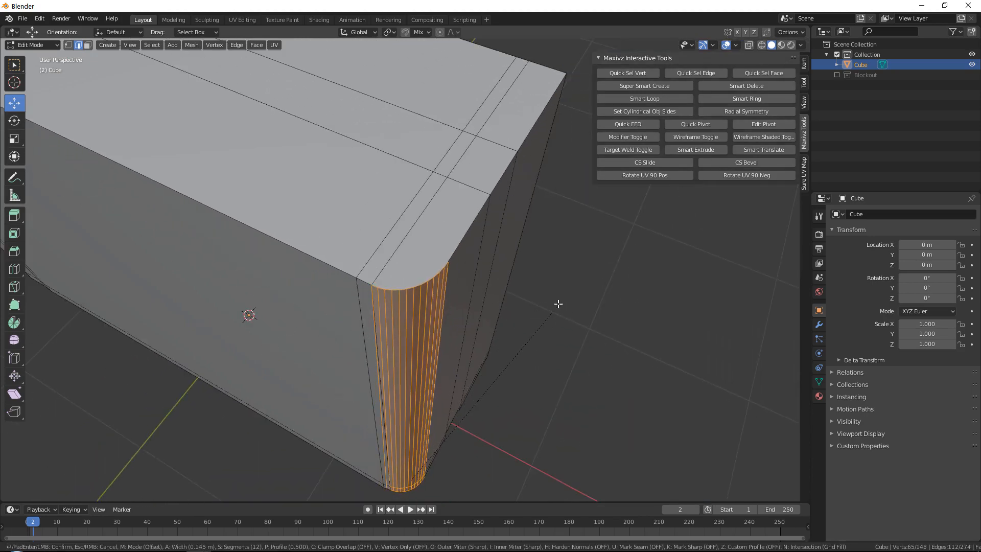
click(558, 304)
middle_drag(558, 303, 561, 185)
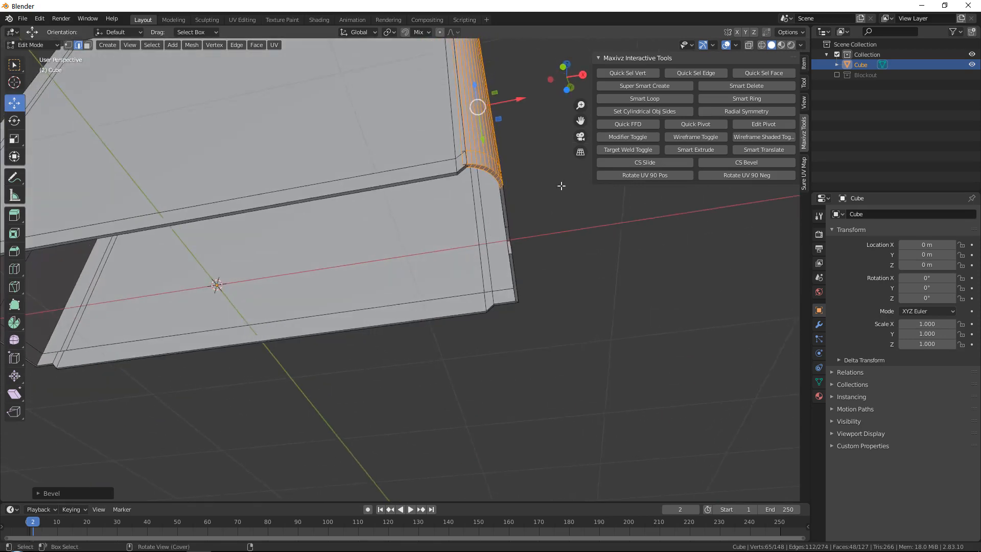
scroll(471, 145, up, 5)
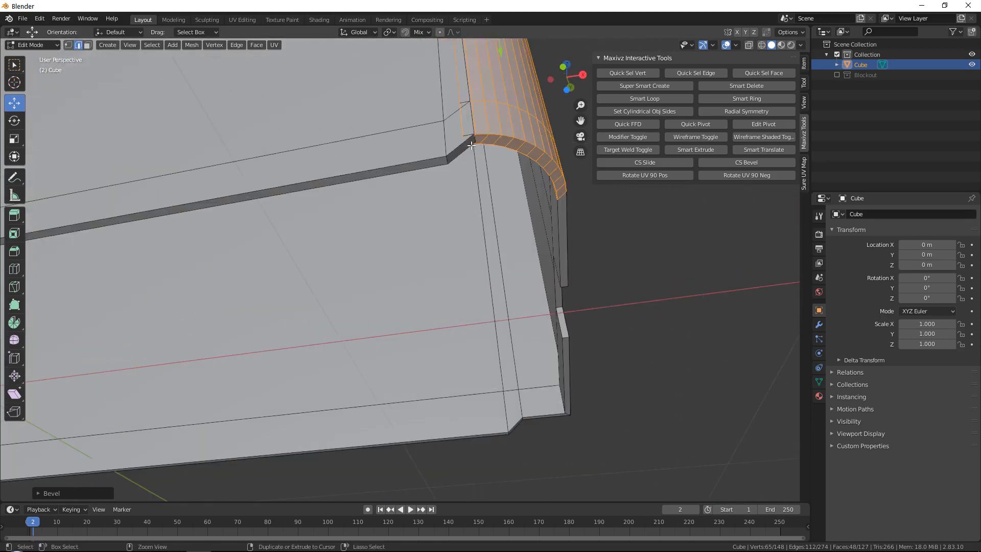
key(ctrl+z)
Try moving the two vertical support edges beside the corner inward across the large side face.
middle_drag(471, 145, 453, 272)
scroll(476, 239, down, 7)
alt+middle_drag(531, 242, 388, 269)
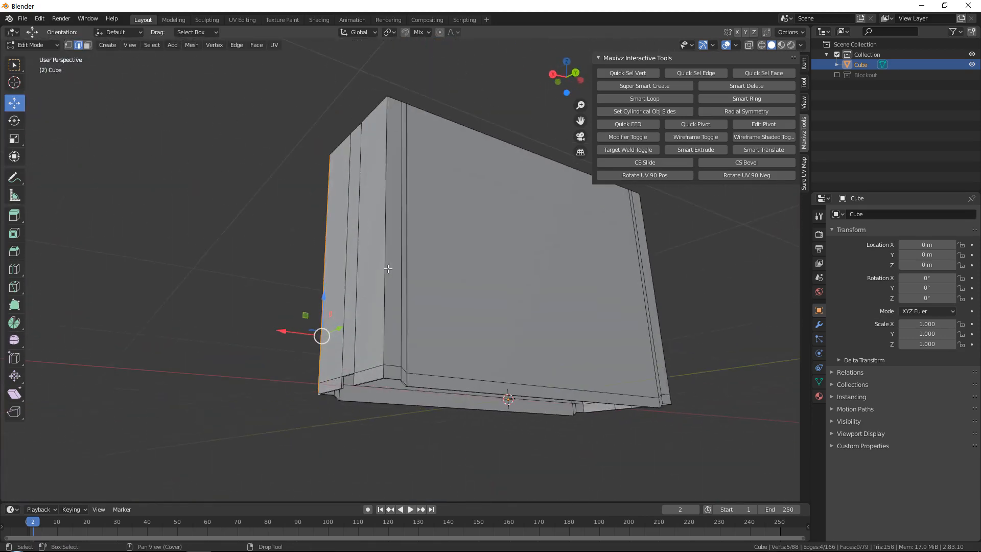
middle_drag(390, 203, 477, 221)
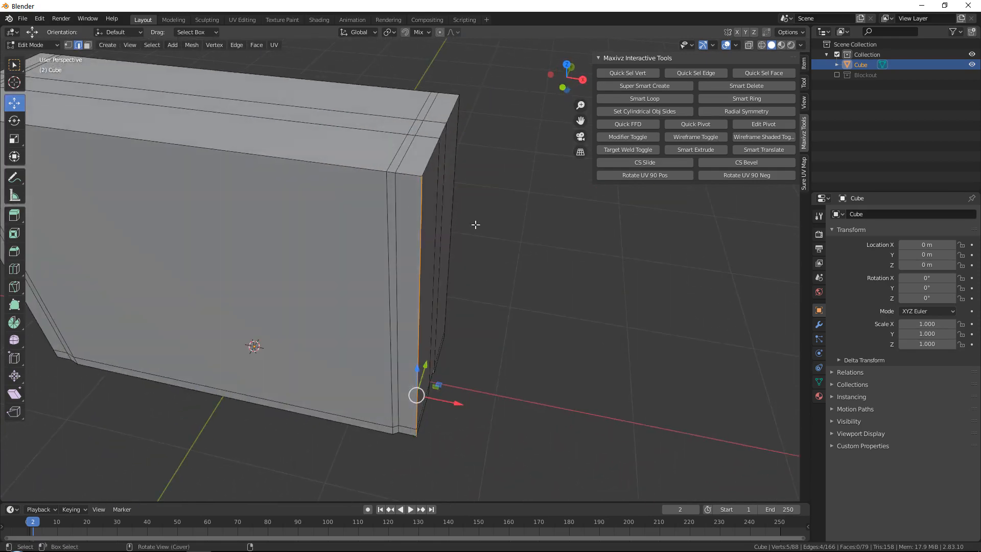
click(396, 198)
shift+click(398, 206)
key(g)
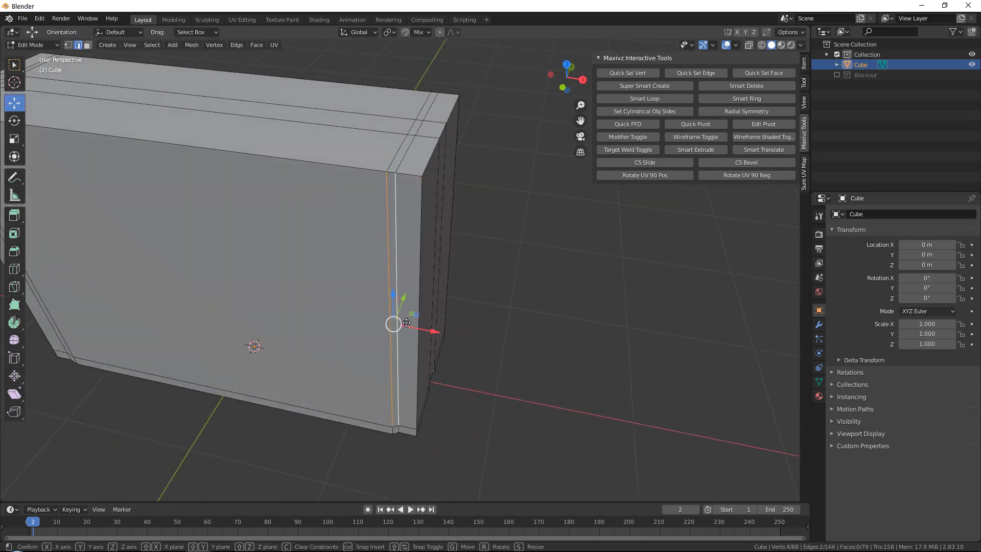
click(489, 418)
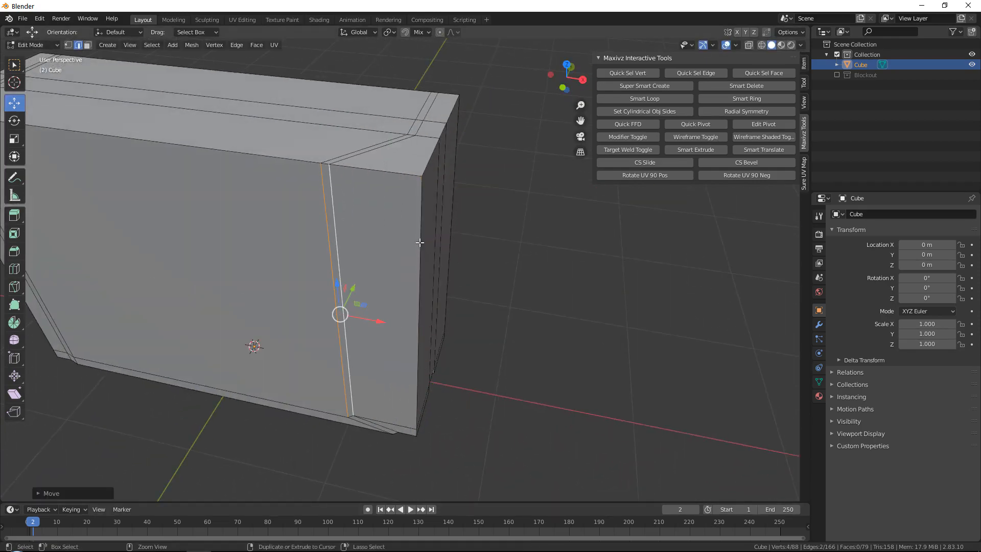
key(ctrl+z)
Select the full vertical edge loops at all four corners of the box.
click(424, 202)
double_click(423, 202)
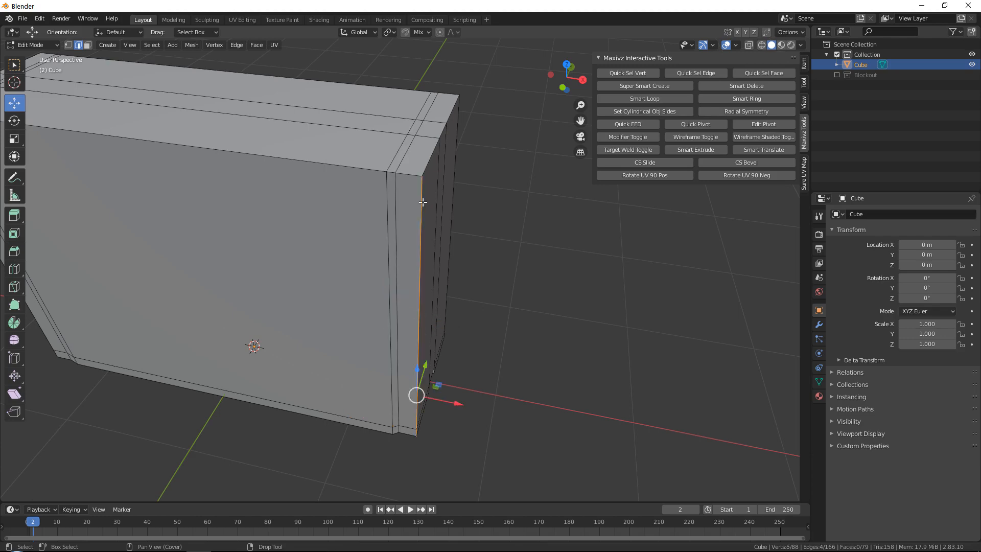
alt+middle_drag(423, 203, 657, 162)
scroll(508, 402, up, 2)
middle_drag(508, 402, 499, 303)
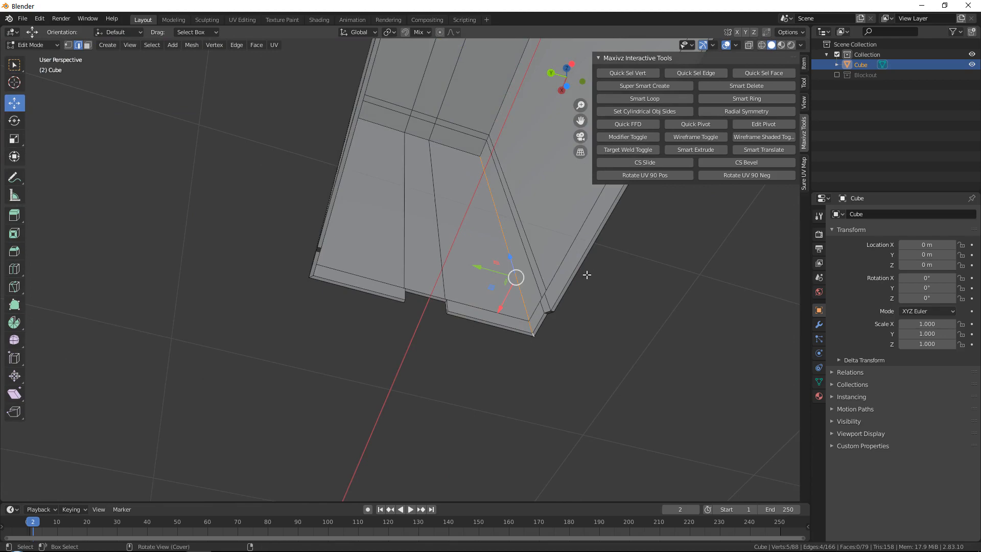
alt+drag(587, 274, 279, 355)
alt+scroll(409, 307, up, 1)
alt+drag(527, 278, 368, 282)
shift+double_click(499, 263)
scroll(473, 256, down, 2)
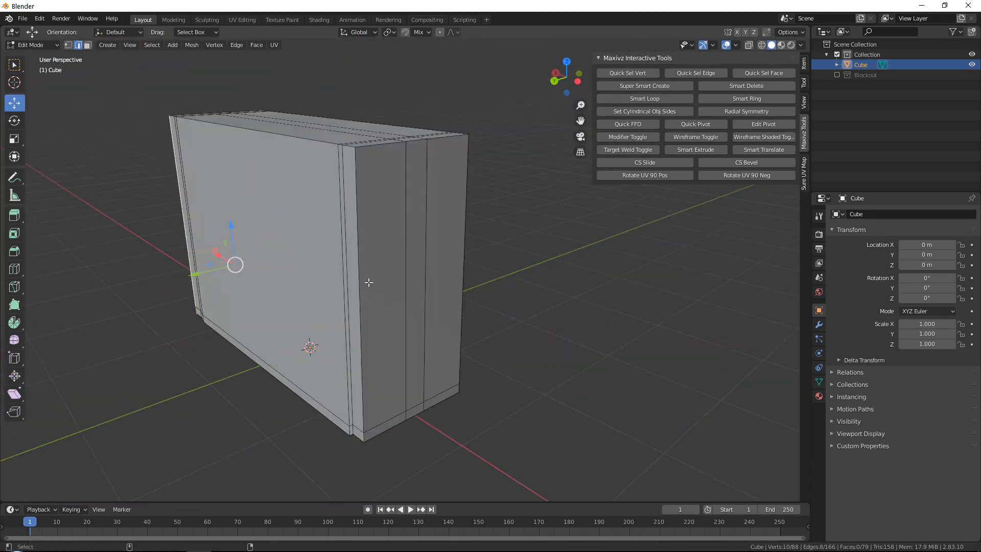
shift+double_click(361, 281)
alt+drag(443, 278, 354, 252)
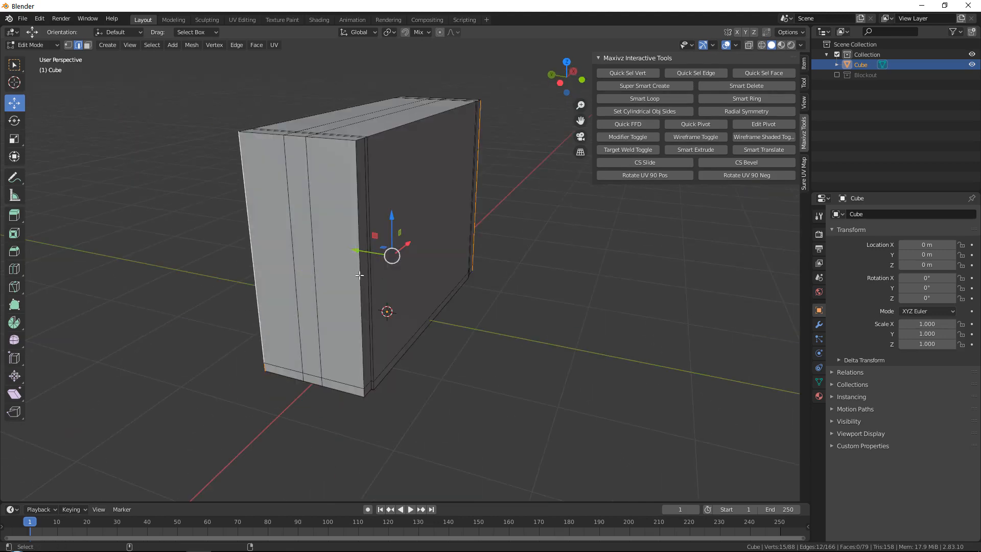
shift+double_click(359, 276)
Bevel the four vertical corner edges with 9 segments and an offset of about 0.113 m.
alt+drag(572, 276, 591, 294)
key(ctrl+b)
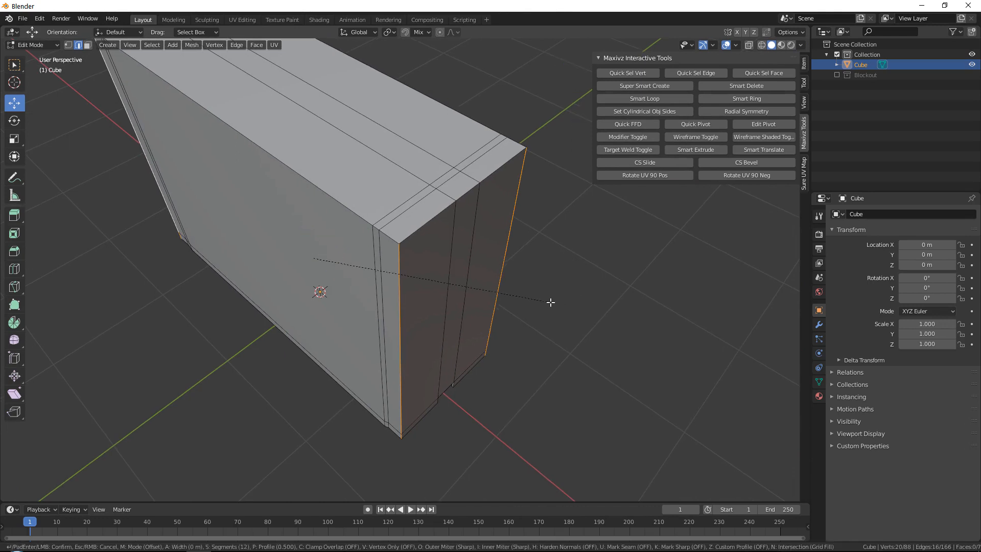
scroll(573, 306, down, 2)
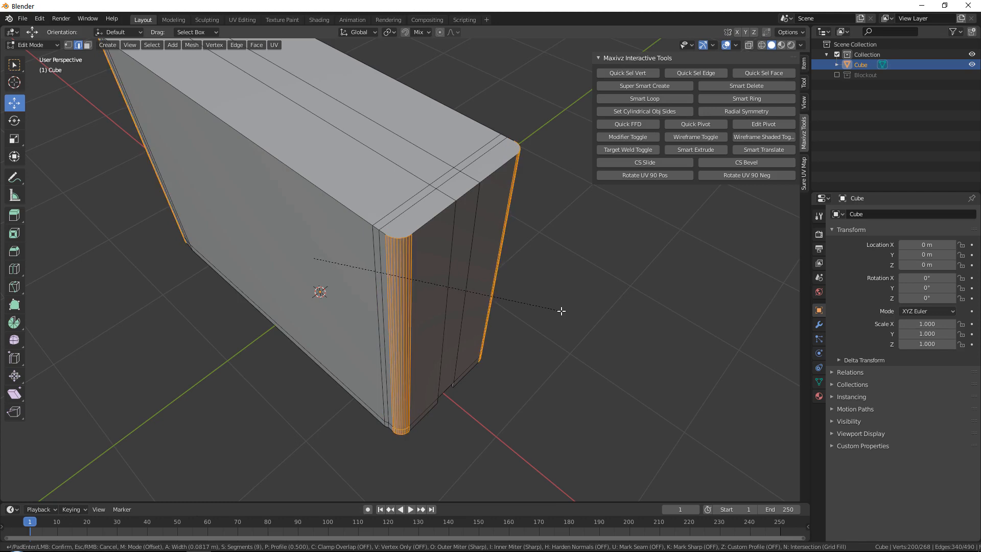
scroll(562, 313, up, 2)
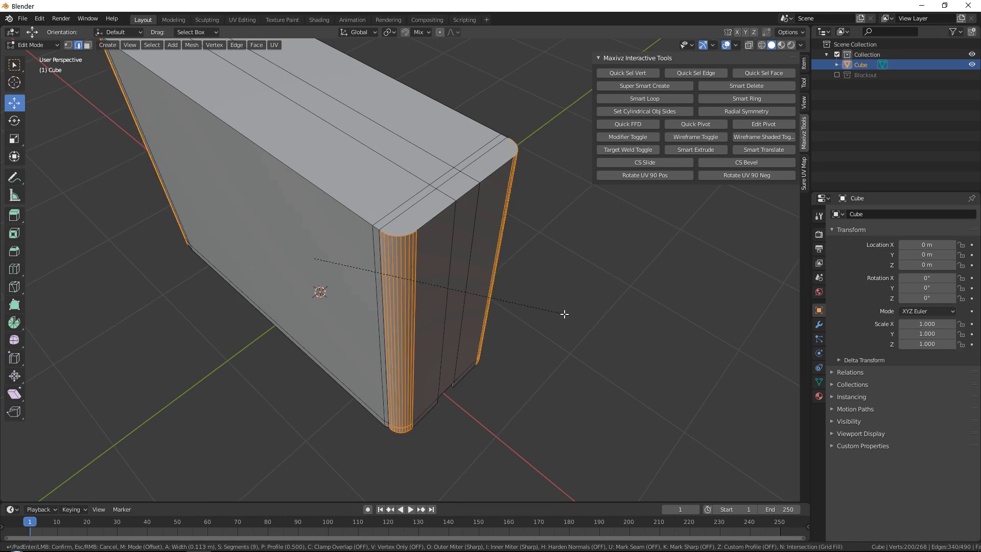
click(564, 313)
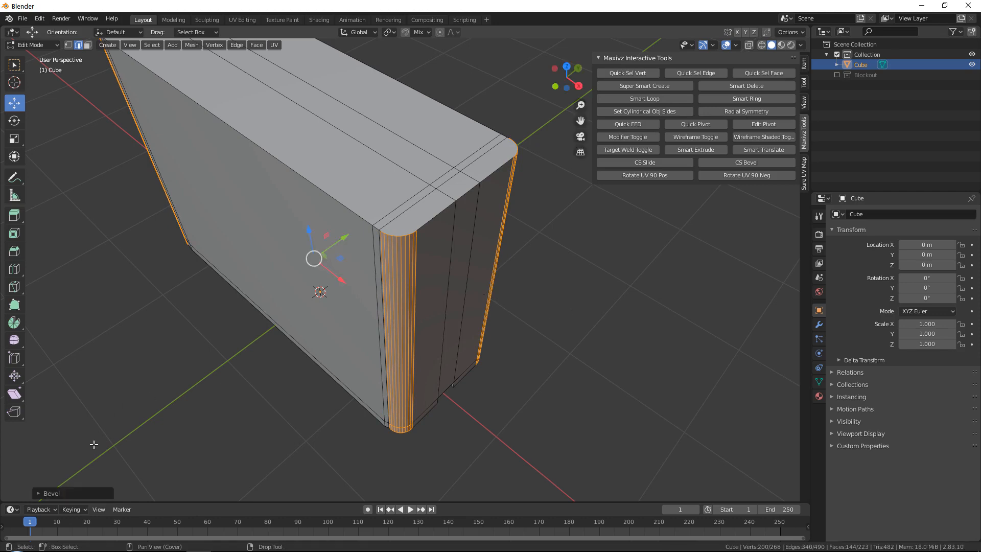
Expand the bevel settings and examine the rounded corners and bottom lip against the air conditioner reference photo.
click(37, 494)
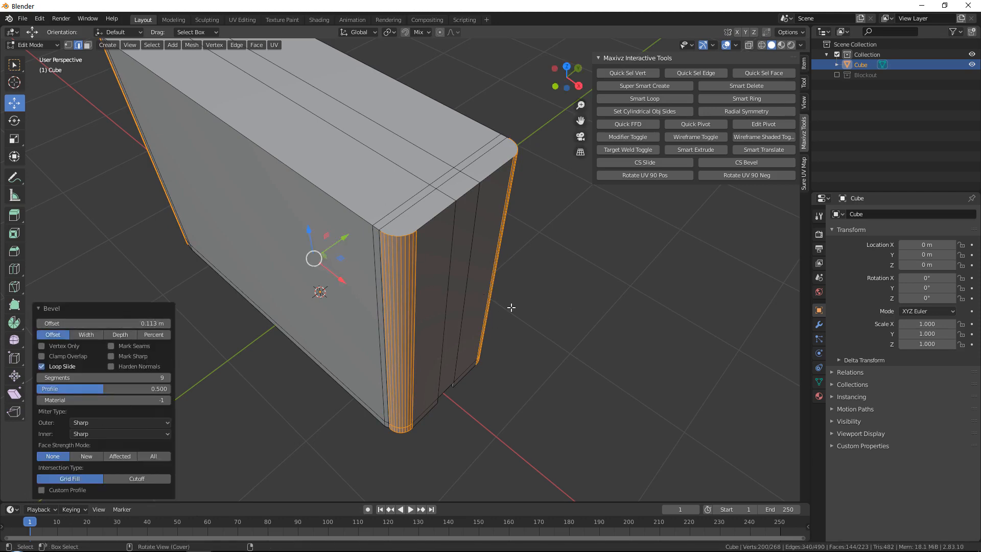
middle_drag(511, 307, 614, 317)
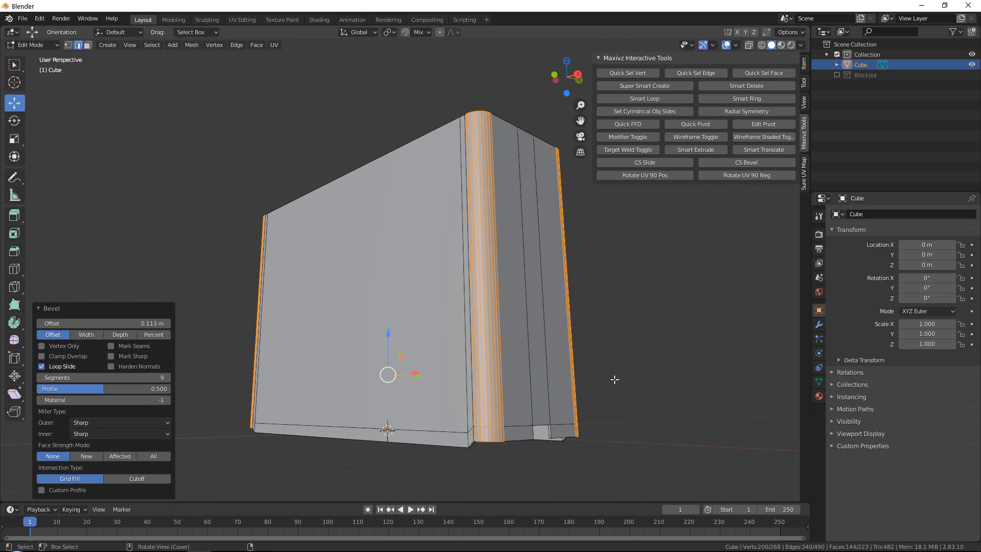
middle_drag(529, 397, 532, 398)
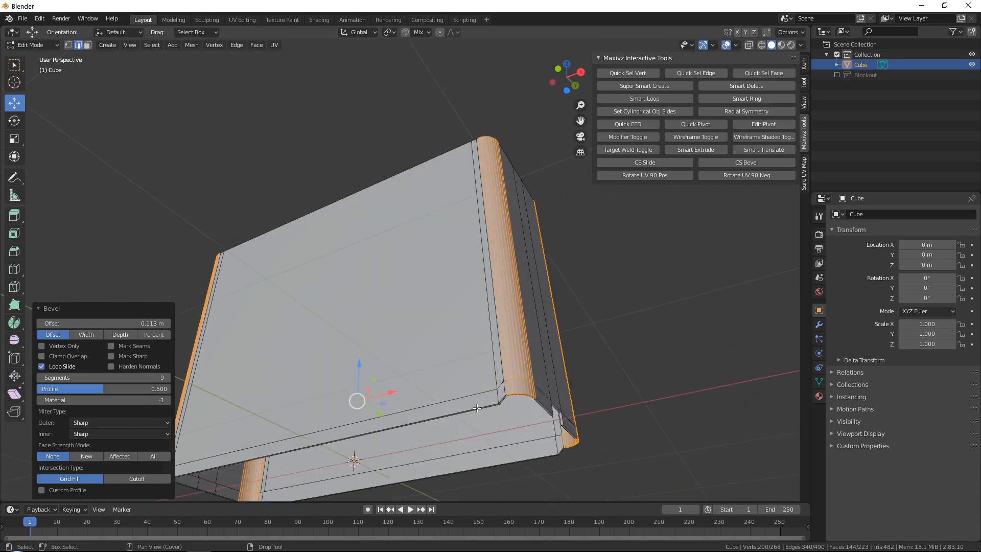
scroll(477, 407, up, 5)
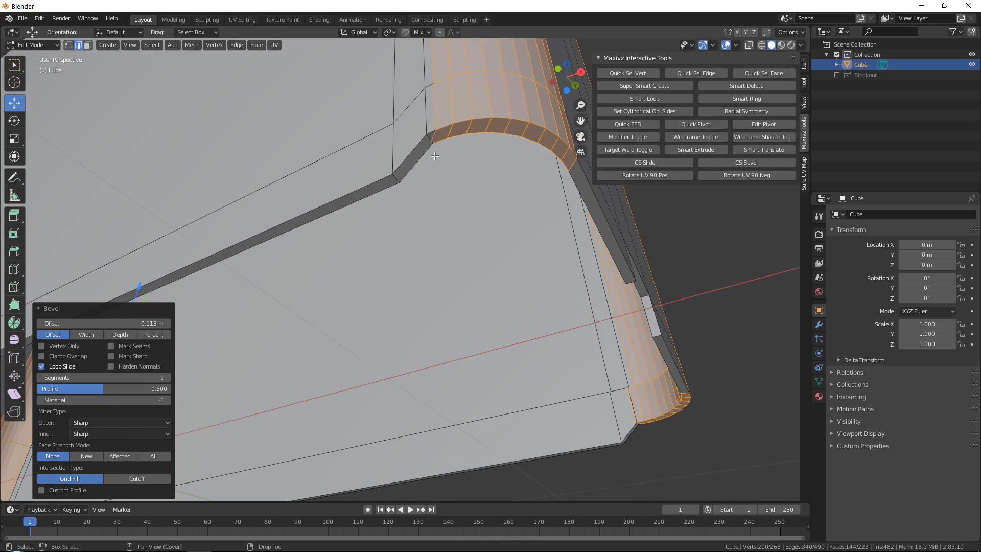
middle_drag(434, 156, 465, 199)
drag(980, 84, 751, 1)
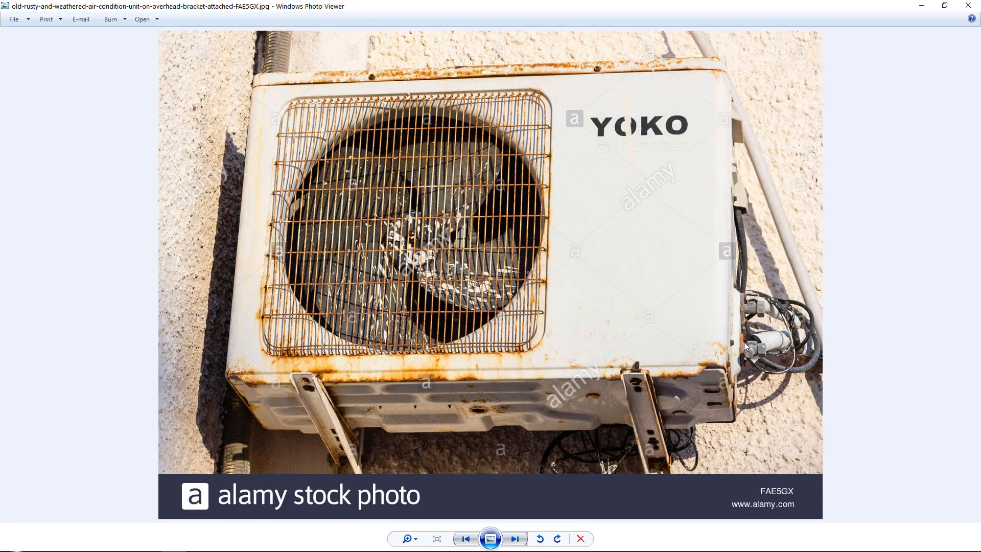
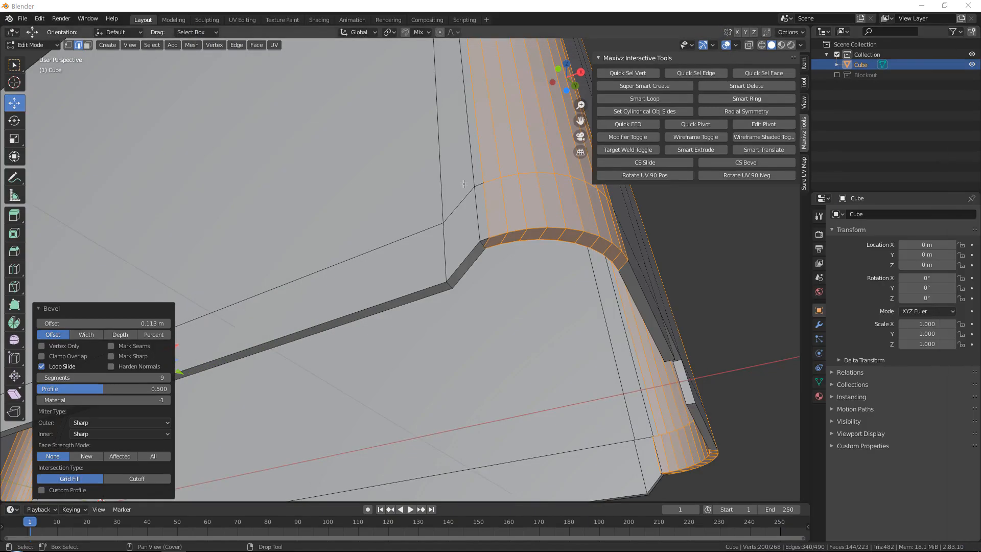
scroll(468, 192, up, 4)
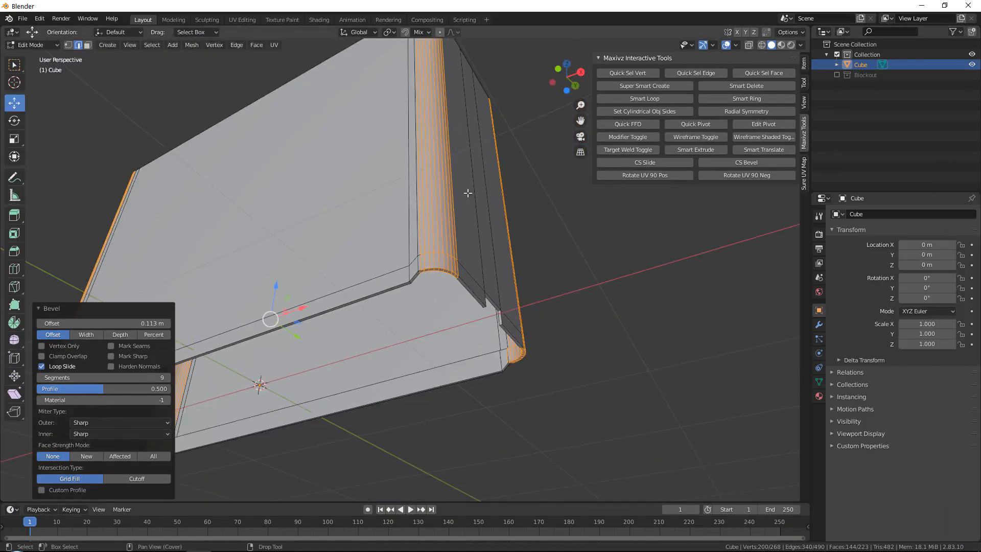
scroll(468, 192, down, 3)
alt+drag(467, 193, 433, 303)
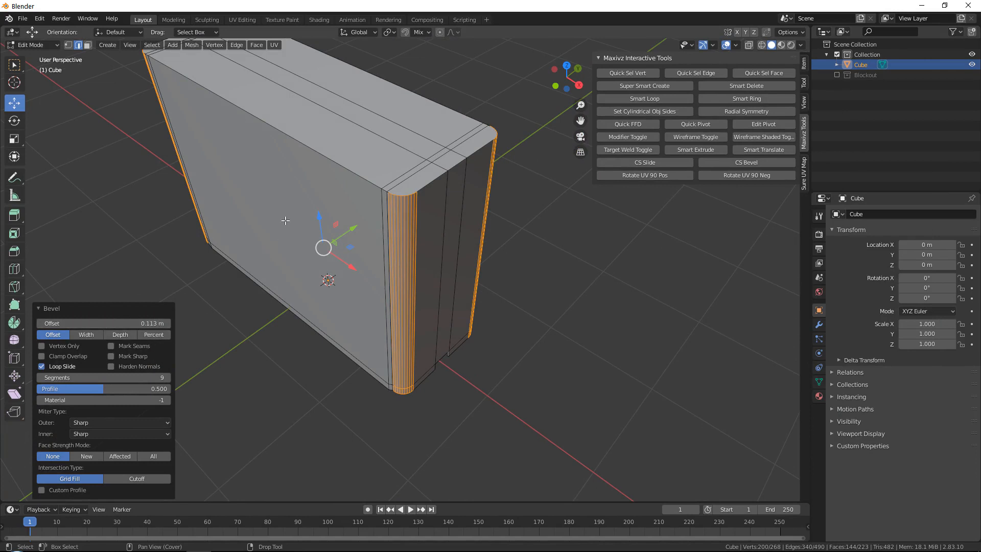
middle_drag(287, 218, 388, 245)
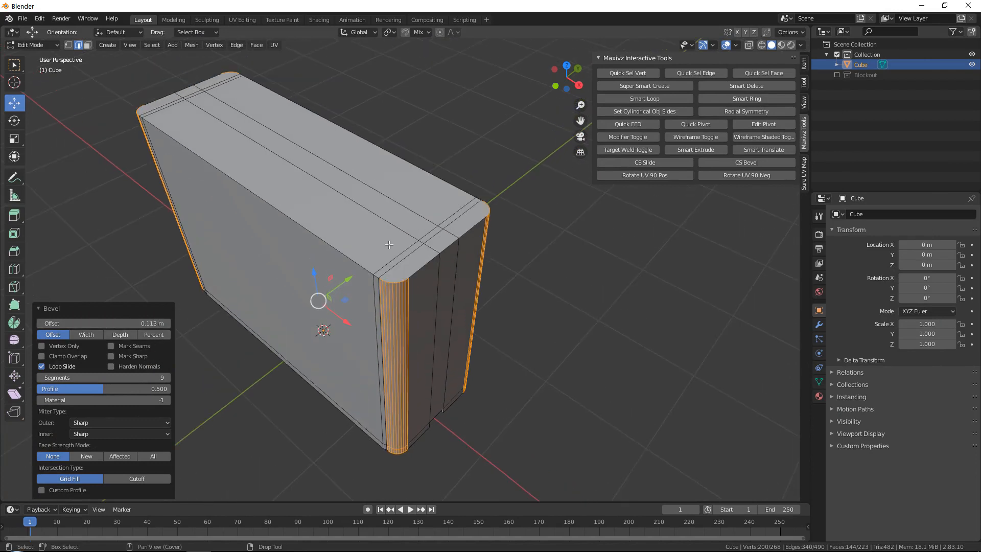
middle_drag(430, 334, 440, 294)
scroll(413, 275, up, 1)
Set the bevel offset of the four corners to 0.11 m.
click(152, 322)
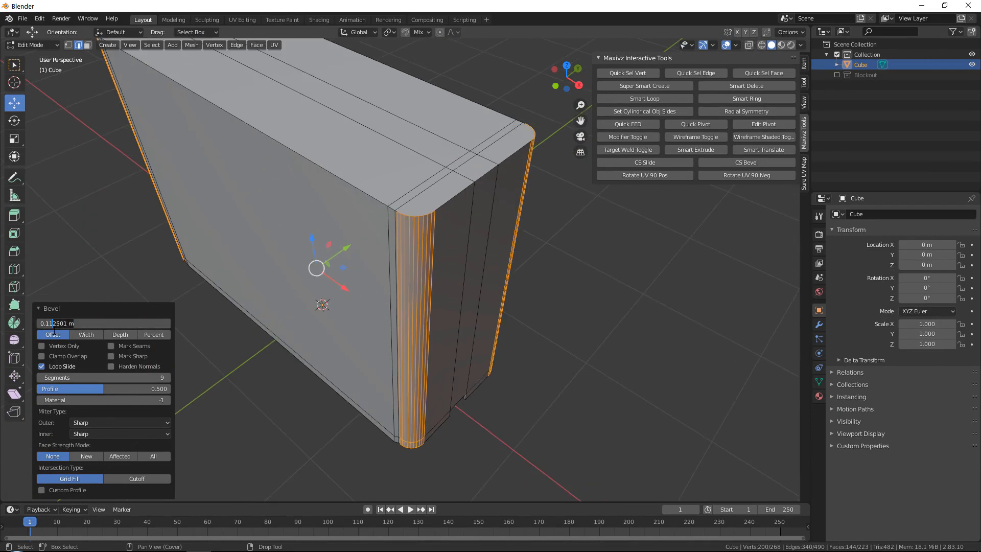
text(0.11)
key(Return)
Apply Shade Flat to the box in Object Mode and turn off its wireframe display.
shift+middle_drag(463, 274, 454, 242)
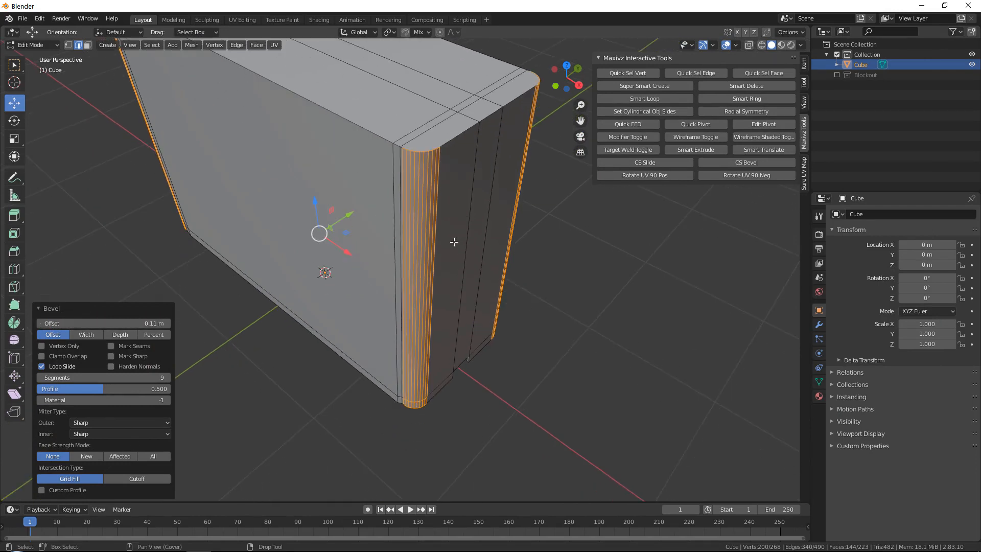
alt+middle_drag(330, 365, 354, 259)
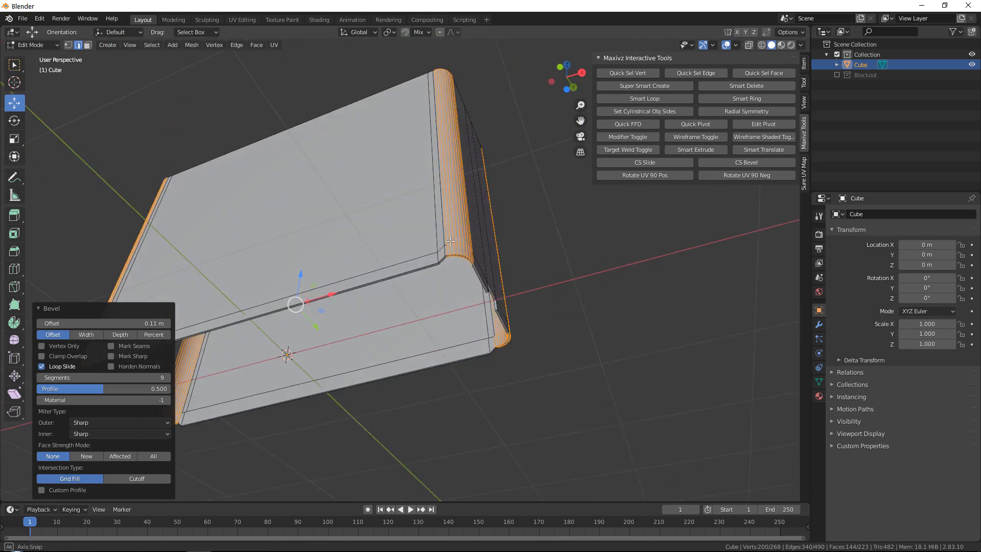
scroll(357, 259, up, 3)
middle_drag(513, 234, 406, 223)
scroll(557, 220, down, 4)
key(Tab)
right_click(406, 222)
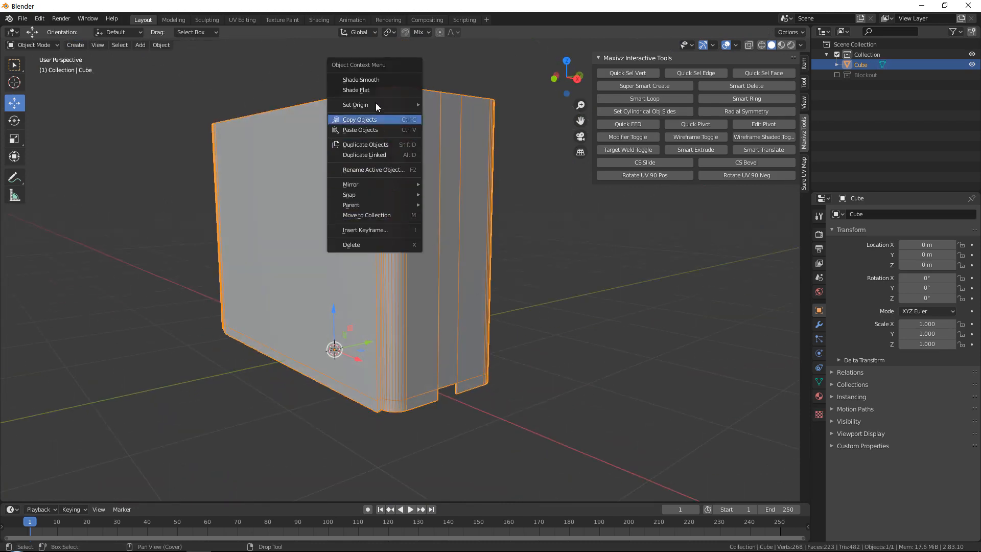
click(368, 90)
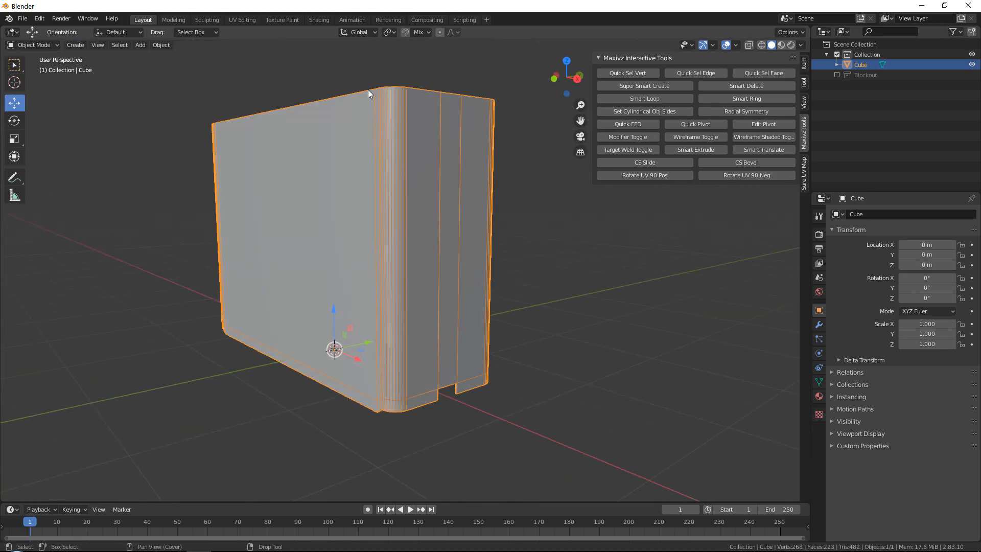
click(708, 133)
right_click(370, 137)
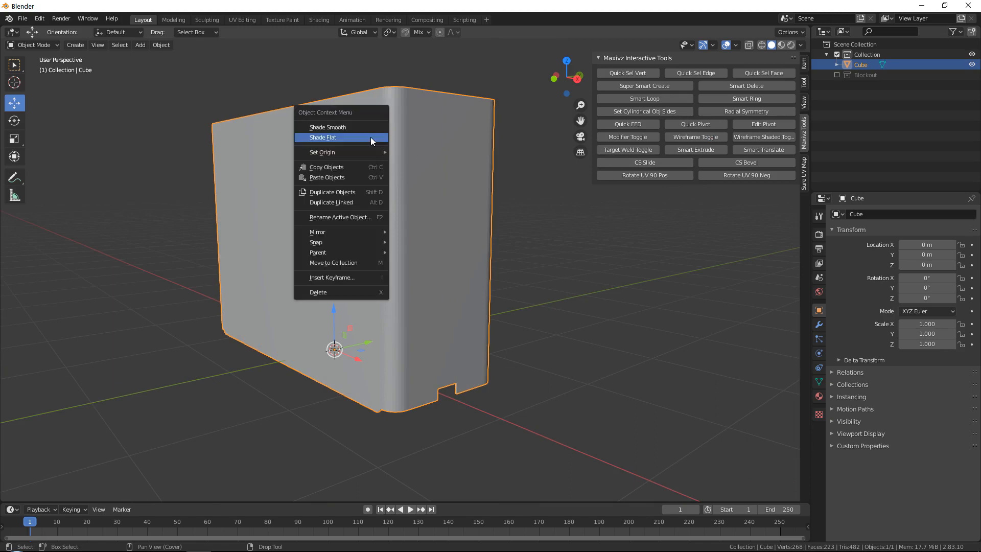
click(344, 137)
key(Tab)
key(a)
right_click(426, 161)
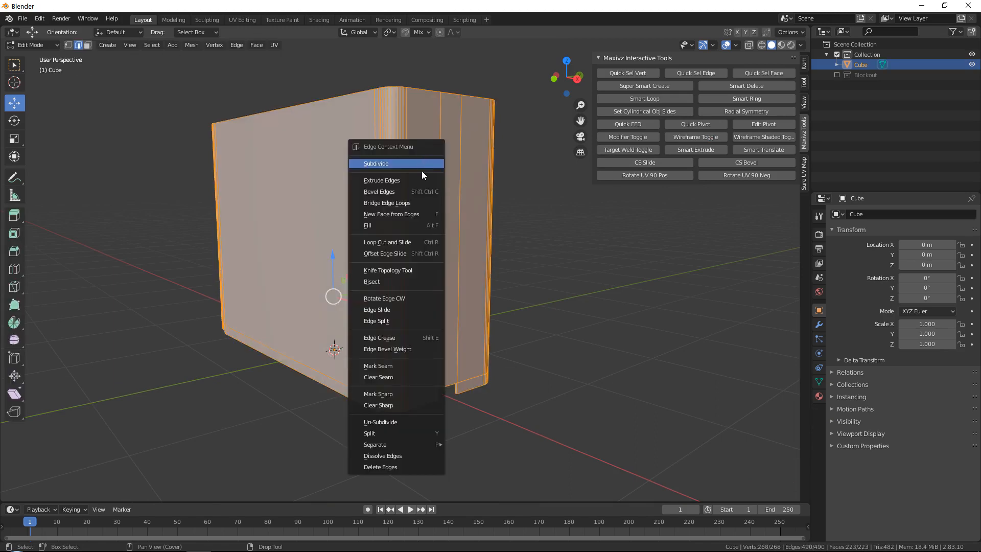
key(Escape)
key(Tab)
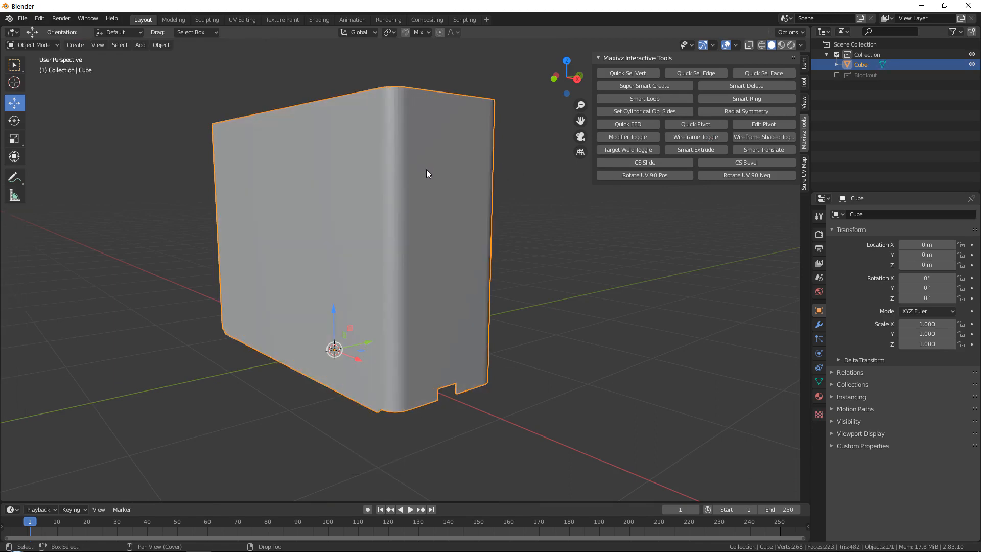
Try Auto Smooth in the mesh's normals settings and turn it off again.
right_click(427, 170)
click(401, 168)
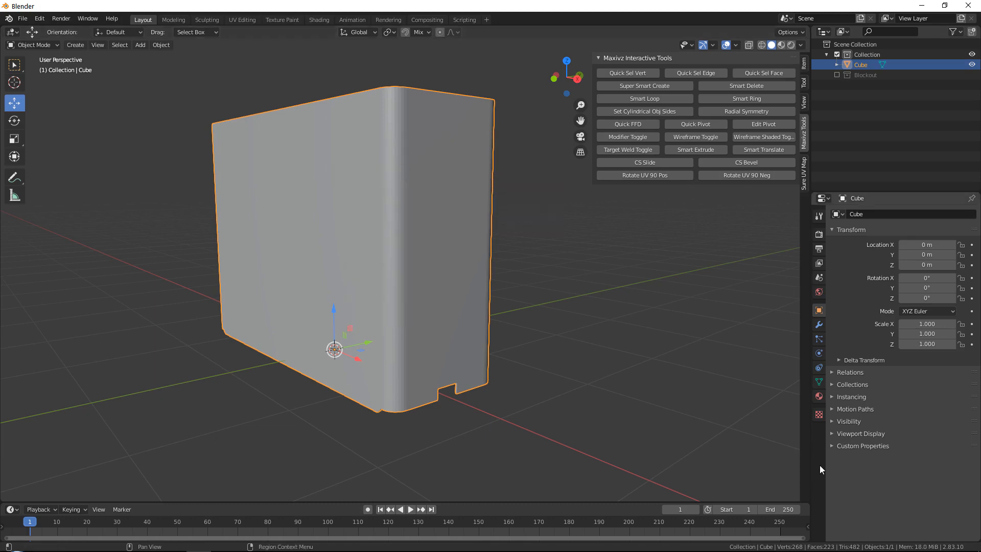
click(819, 383)
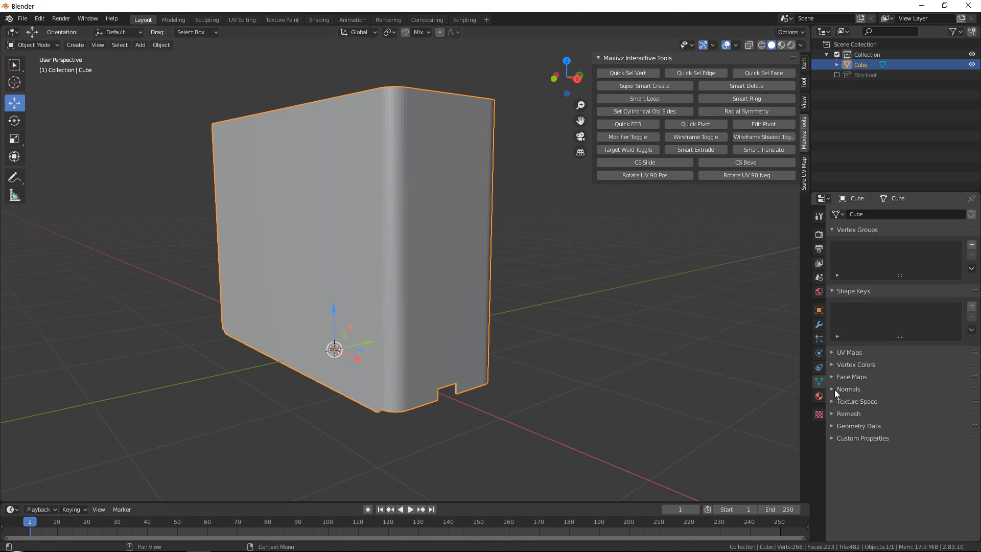
click(831, 389)
click(848, 402)
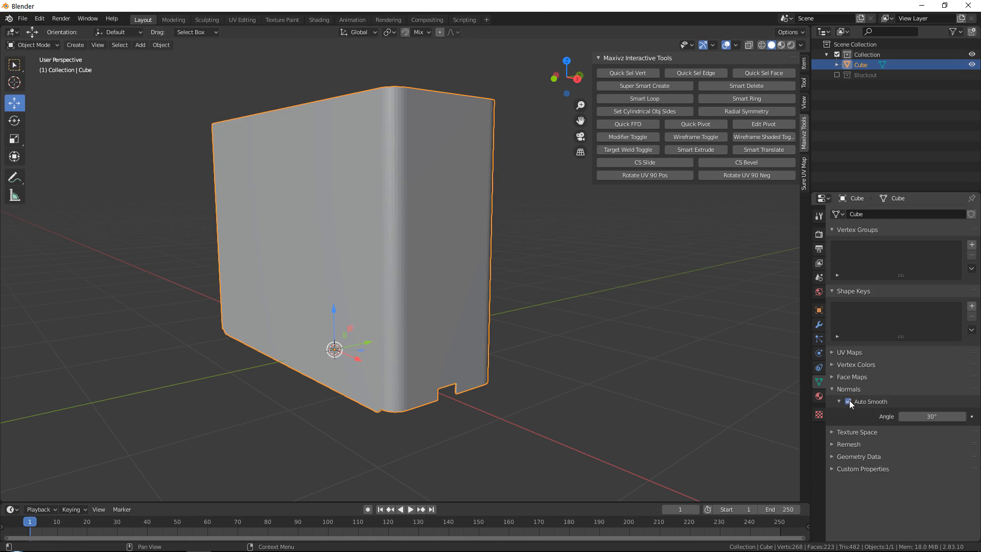
click(849, 401)
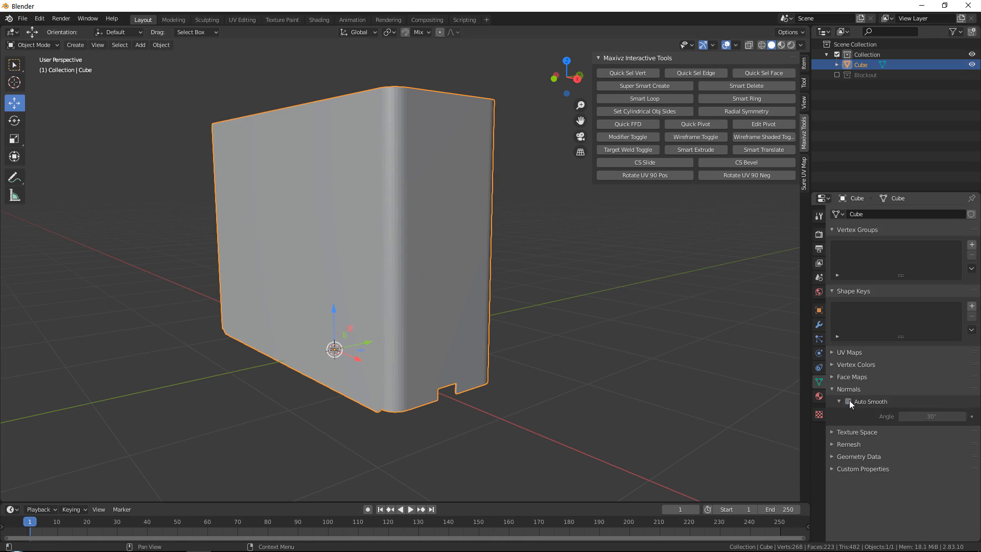
Apply smooth shading to all faces of the casing in Edit Mode.
middle_drag(480, 295, 407, 185)
key(Tab)
key(Tab)
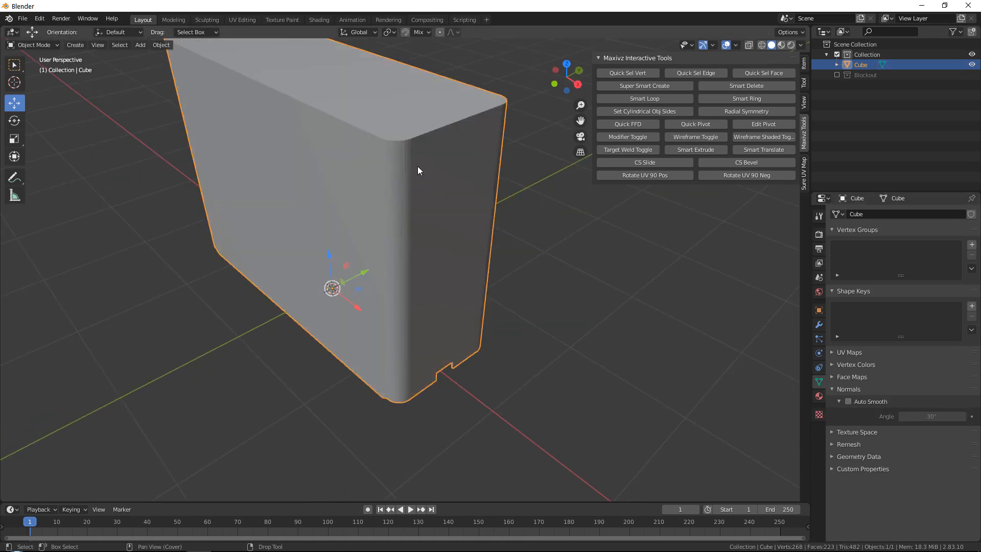
key(q)
click(418, 167)
key(Tab)
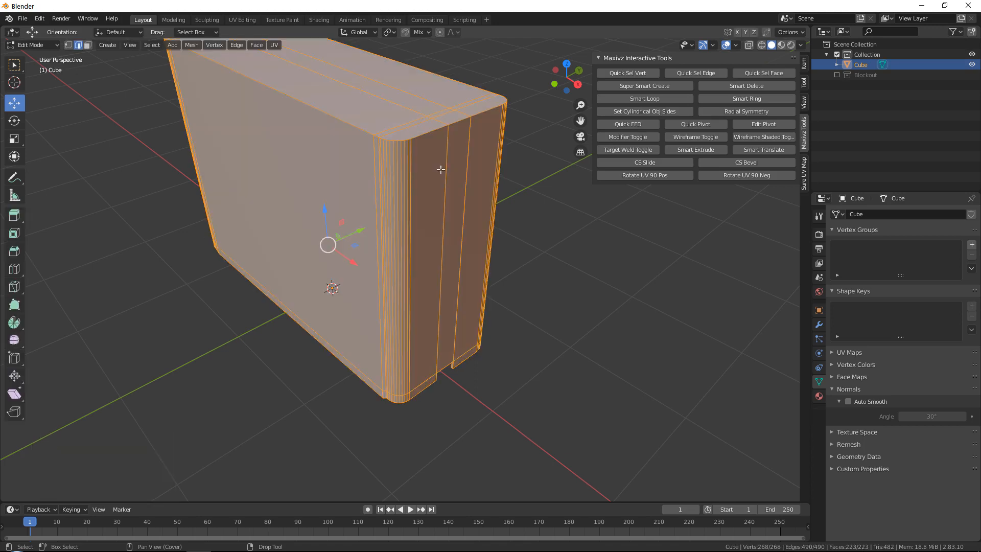
right_click(436, 163)
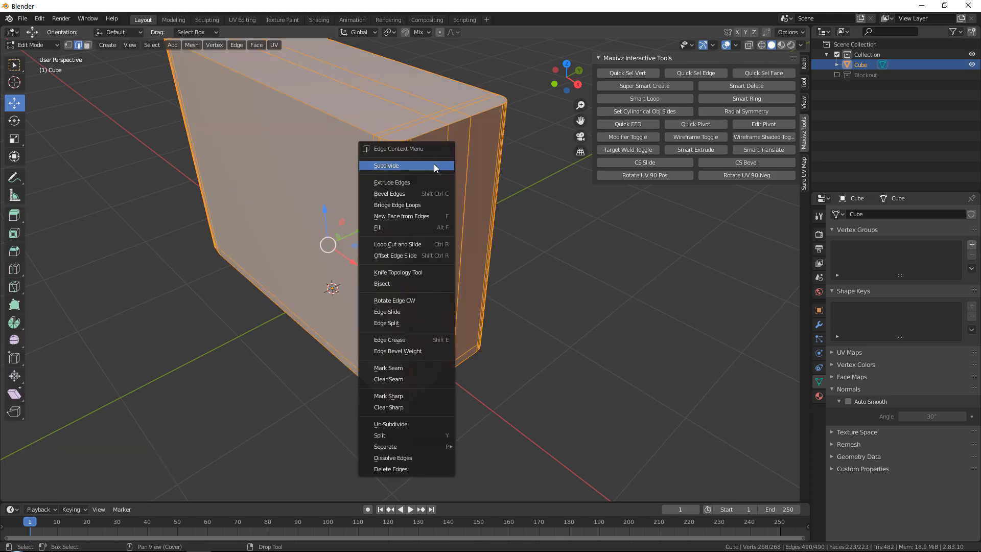
click(469, 137)
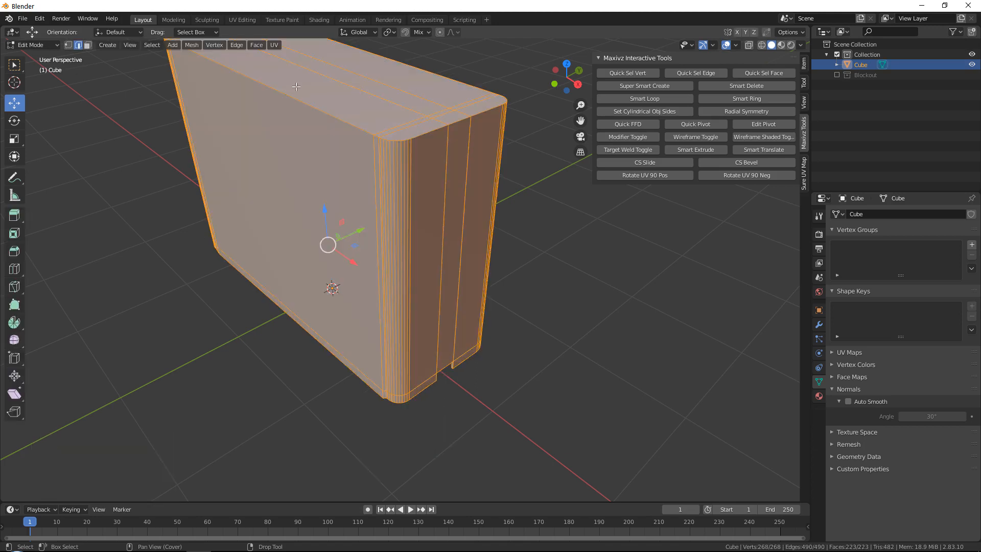
click(191, 45)
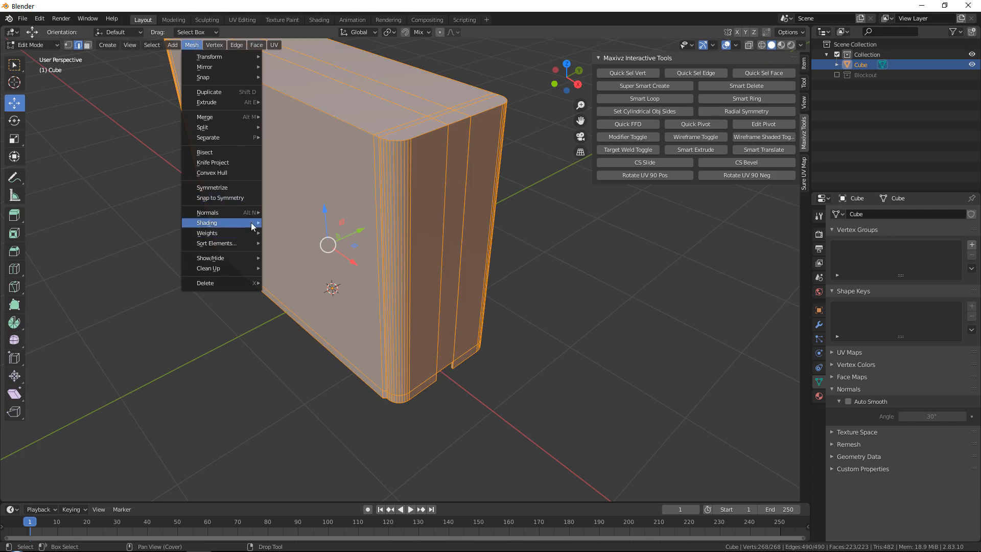
mouse_move(251, 226)
click(291, 223)
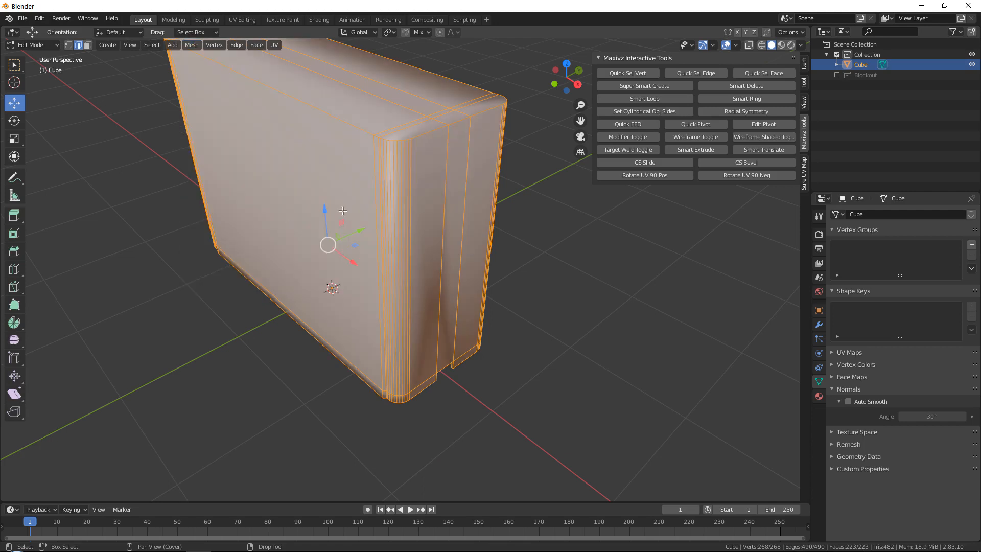
Return to Object Mode, inspect the smooth-shaded casing and set it back to Shade Flat.
key(Tab)
right_click(479, 187)
click(489, 153)
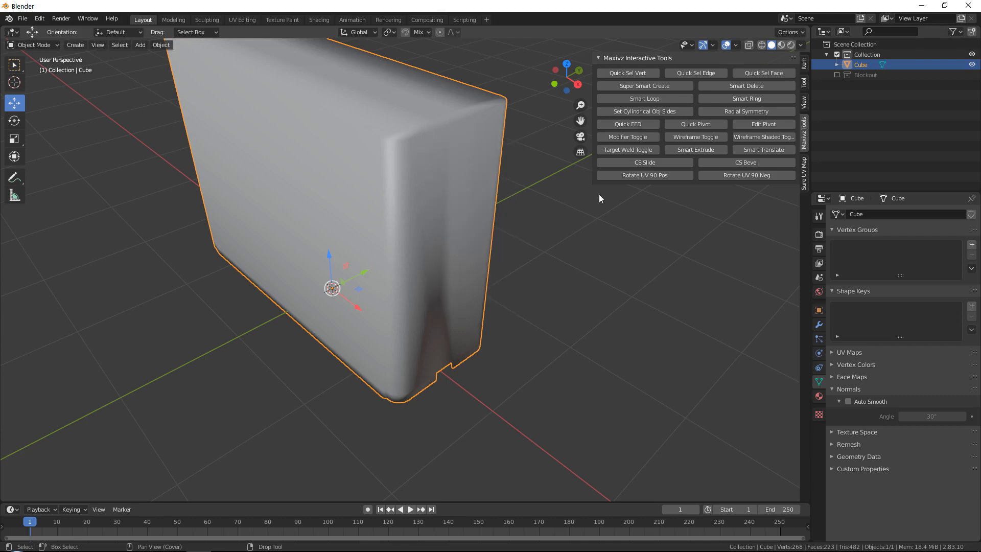
middle_drag(572, 274, 500, 254)
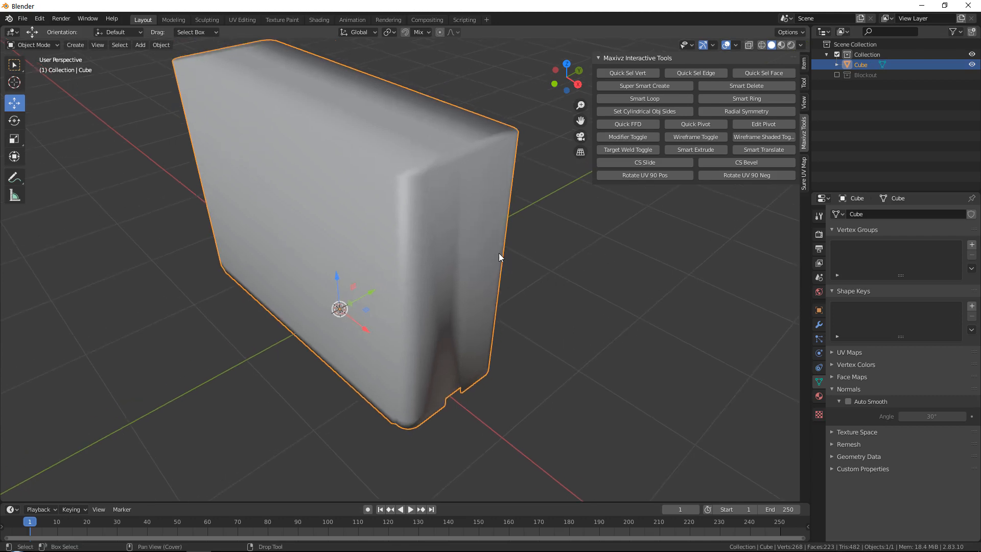
middle_drag(437, 283, 454, 212)
right_click(459, 177)
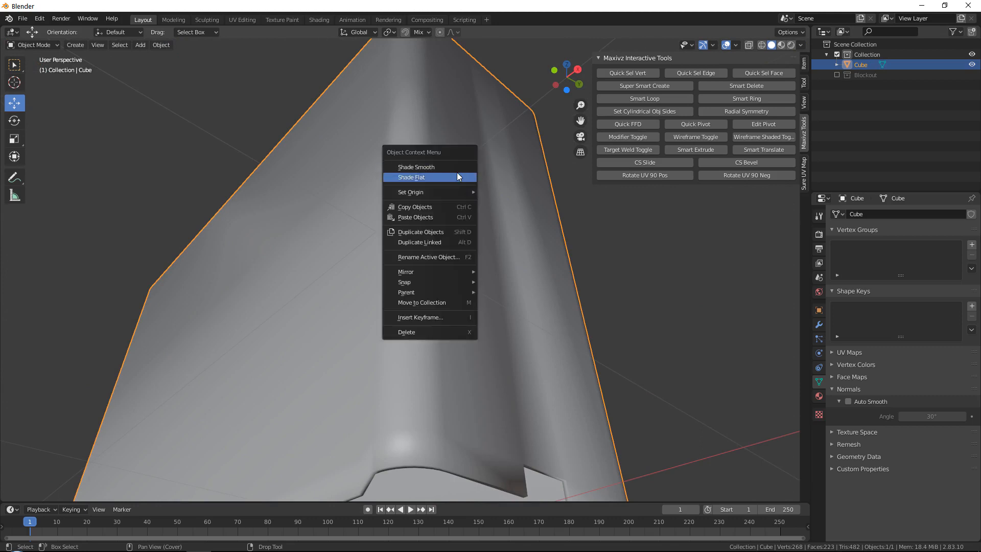
click(457, 174)
right_click(454, 171)
click(447, 151)
right_click(410, 149)
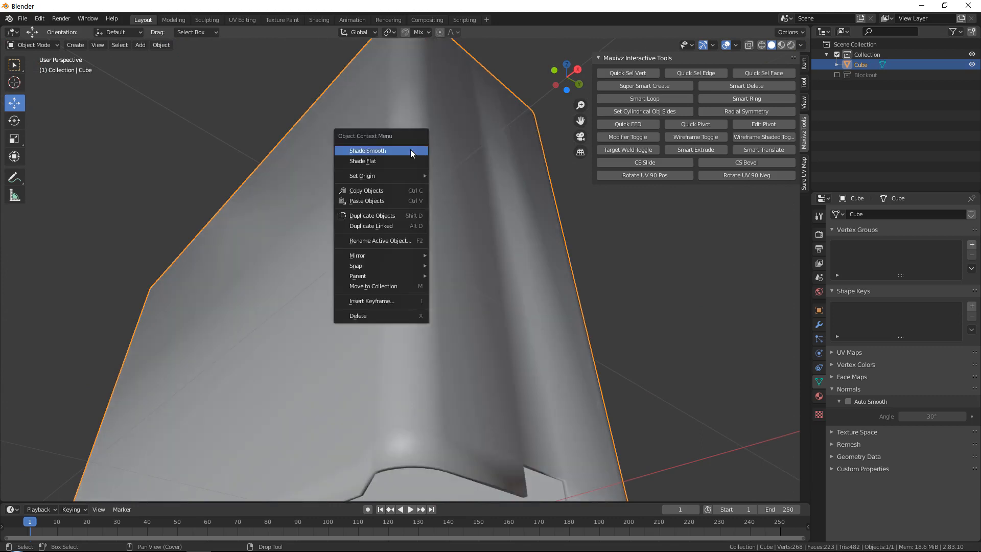
click(412, 160)
scroll(447, 176, down, 4)
alt+middle_drag(451, 181, 452, 183)
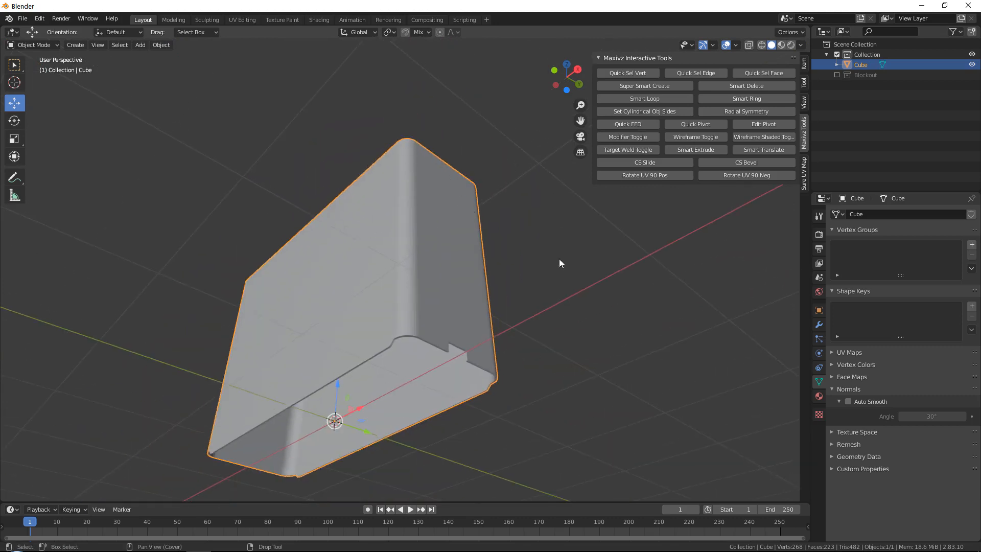
Examine the casing's mesh in Edit Mode around the rounded corners and the underside of the bottom lip.
shift+middle_drag(560, 259, 596, 238)
key(Tab)
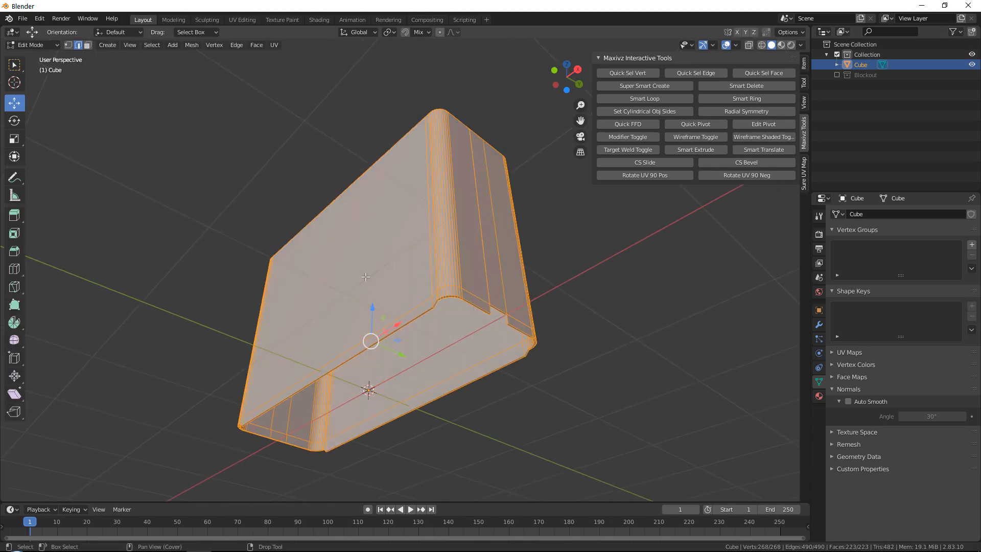
middle_drag(365, 276, 313, 236)
scroll(328, 223, up, 4)
scroll(361, 155, down, 5)
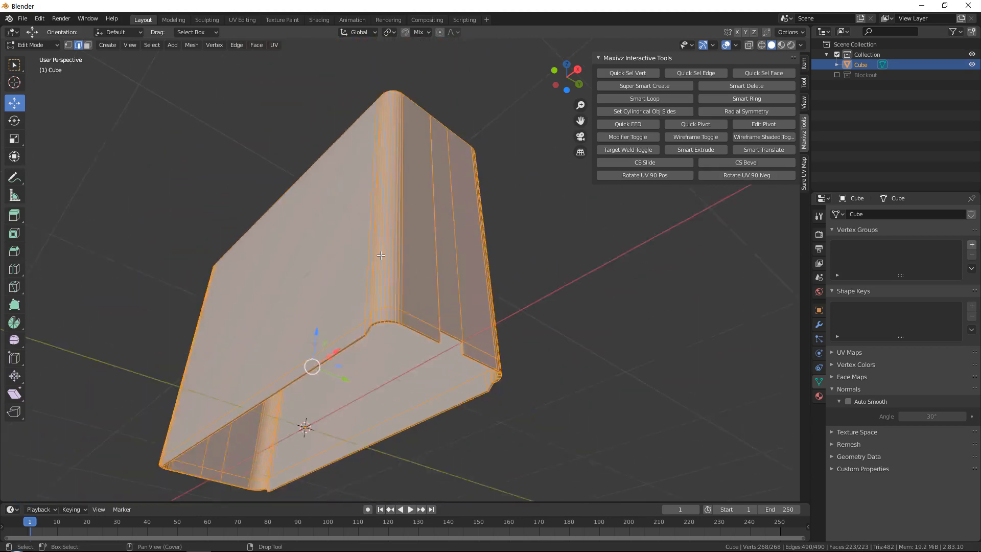
middle_drag(368, 174, 381, 142)
scroll(302, 252, up, 4)
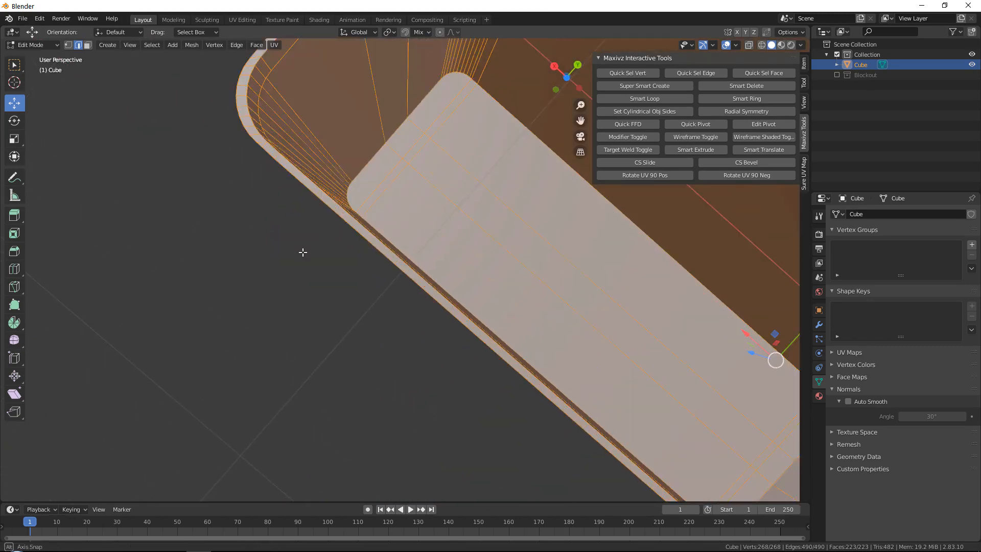
middle_drag(302, 252, 404, 265)
scroll(405, 265, up, 5)
With target welding on, weld the near-duplicate lower vertex where the first rounded corner meets the lip's slope to its neighbour.
key(1)
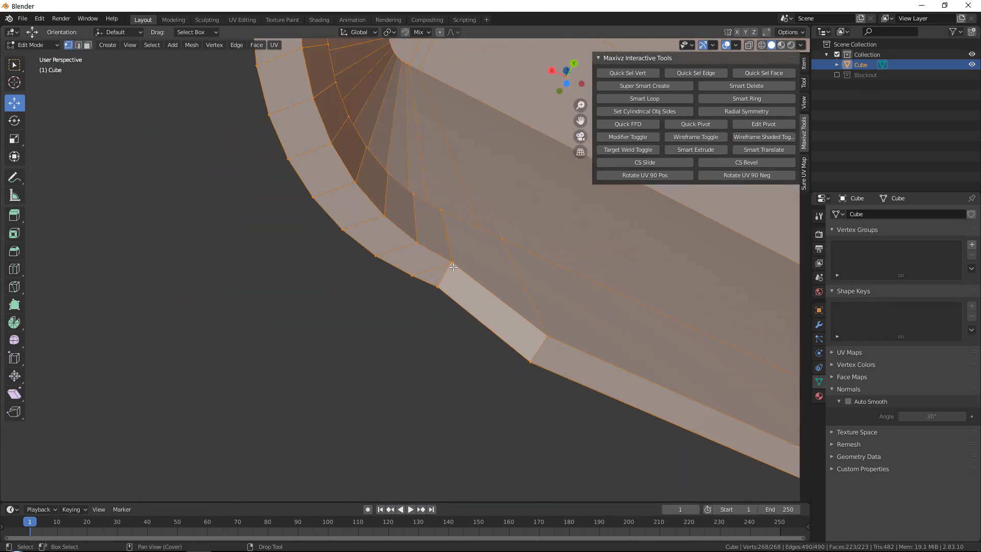
click(452, 262)
key(KP_Decimal)
scroll(457, 269, down, 4)
middle_drag(408, 242, 381, 263)
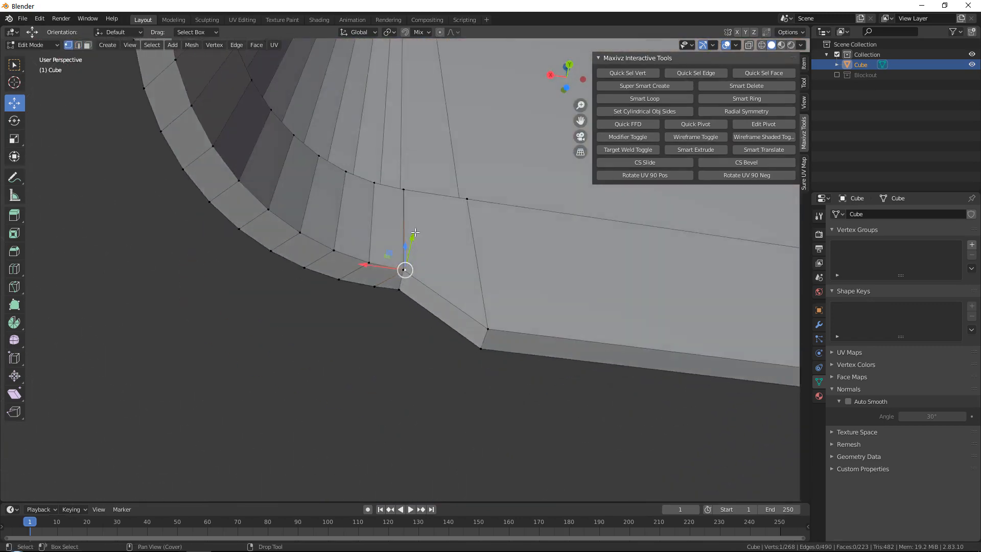
scroll(381, 263, up, 5)
drag(371, 264, 401, 270)
Weld the near-duplicate vertex directly above it on the same corner to its neighbour.
alt+middle_drag(401, 269, 425, 124)
alt+scroll(424, 126, down, 1)
scroll(424, 134, down, 1)
middle_drag(420, 159, 413, 285)
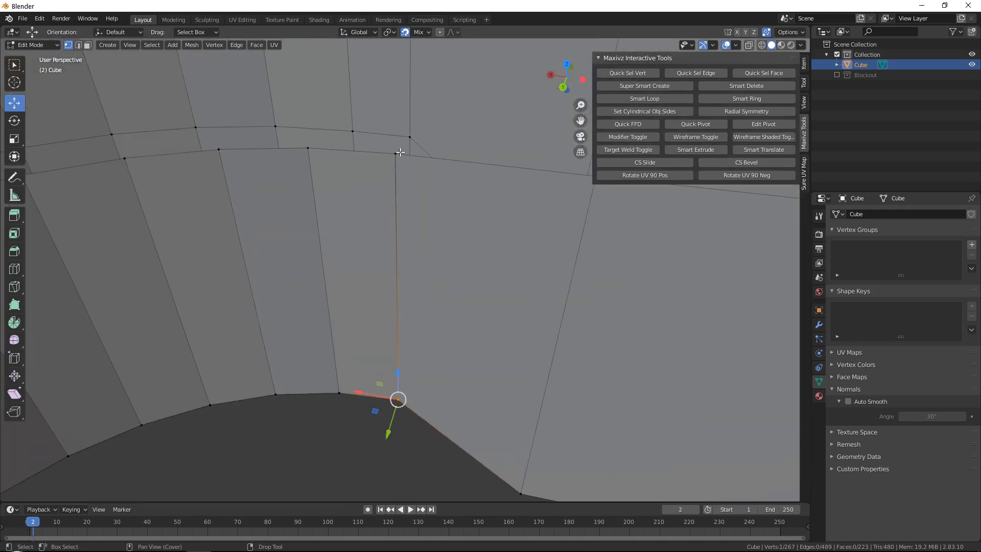
click(400, 158)
drag(401, 158, 391, 154)
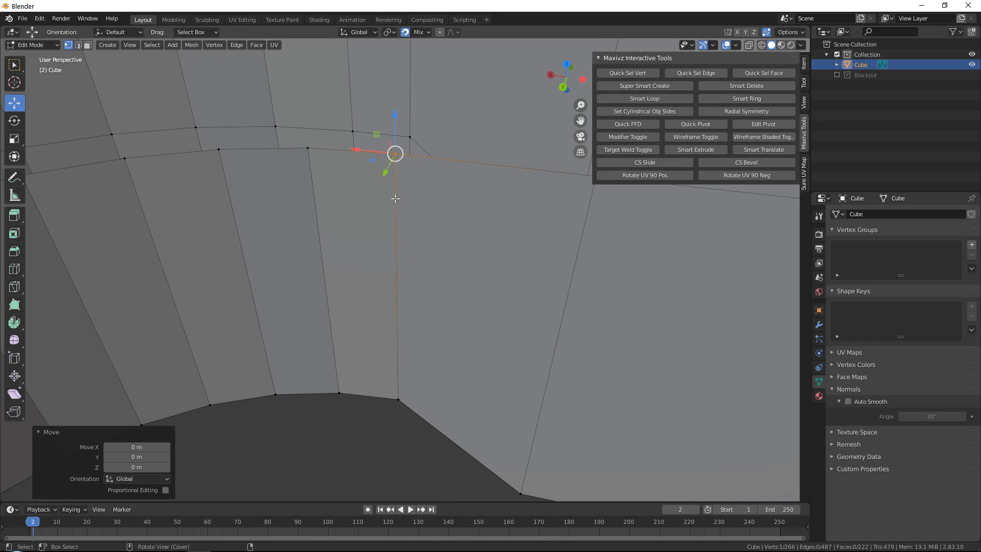
Weld the lower and upper near-duplicate vertices at the second rounded corner's lip to their neighbours.
alt+middle_drag(395, 199, 505, 274)
scroll(485, 190, down, 3)
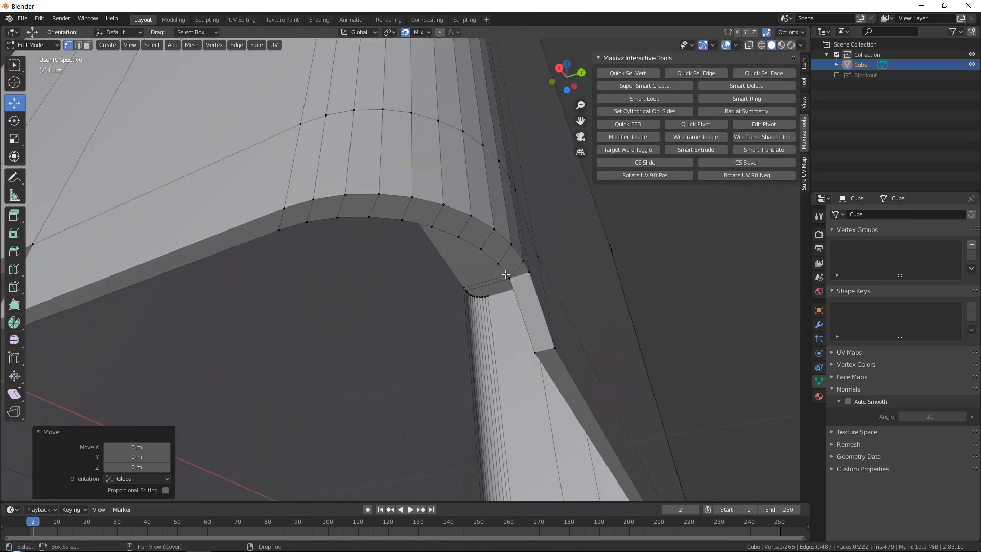
key(KP_Decimal)
middle_drag(403, 268, 403, 158)
key(g)
click(421, 265)
click(408, 172)
key(g)
click(412, 178)
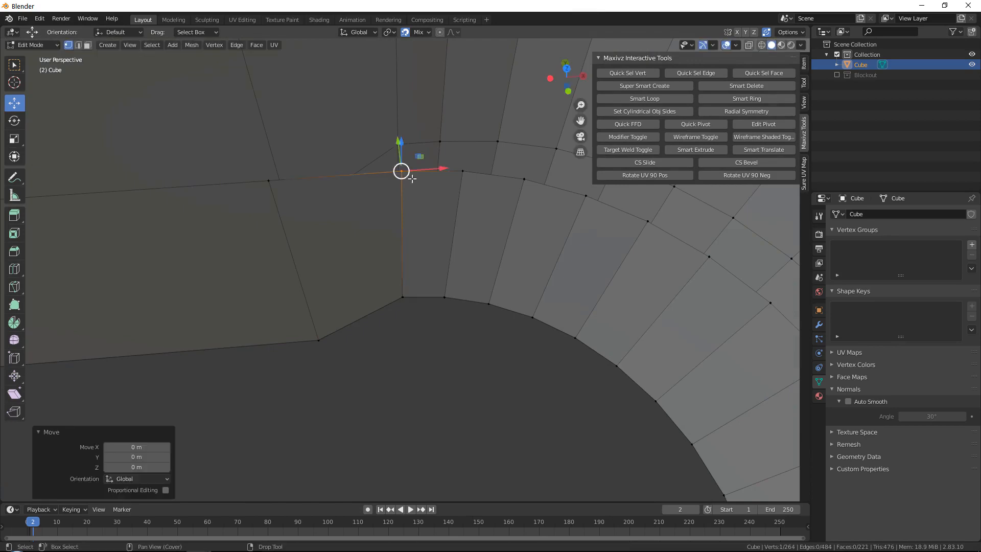
Weld the lower and upper near-duplicate vertices at the third rounded corner's lip to their neighbours.
middle_drag(478, 286, 199, 193)
scroll(199, 193, down, 12)
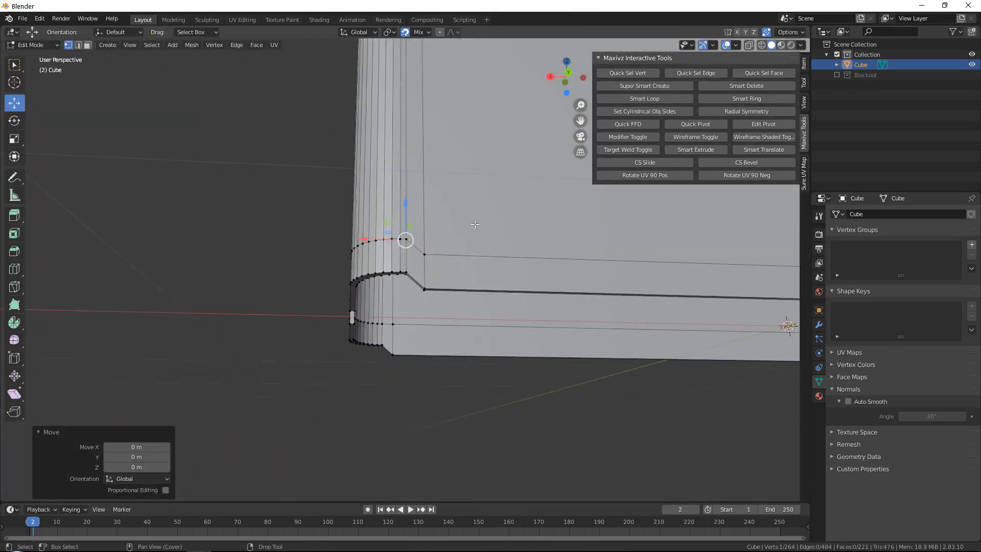
shift+middle_drag(659, 236, 364, 244)
shift+middle_drag(372, 202, 438, 265)
scroll(453, 215, up, 9)
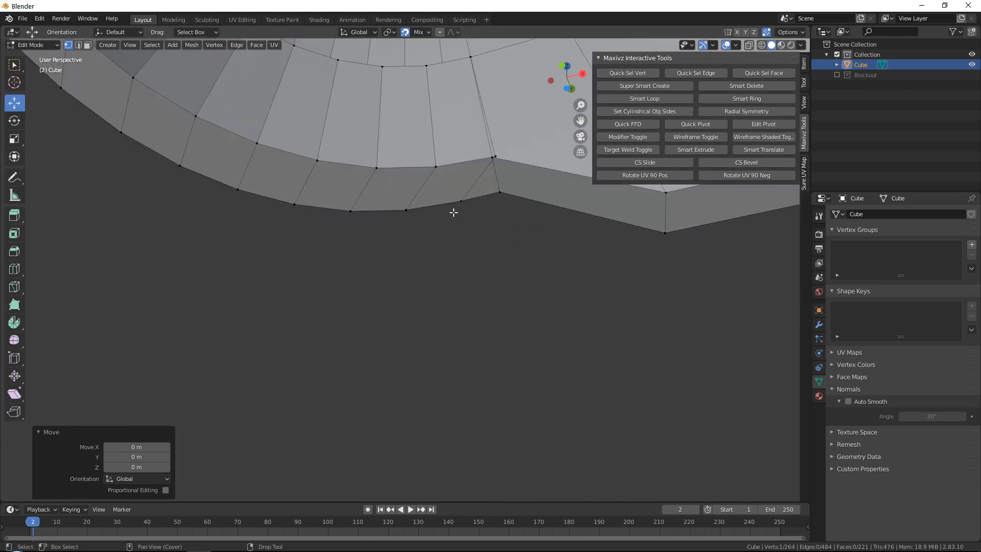
click(501, 154)
drag(495, 157, 493, 158)
shift+middle_drag(493, 157, 414, 302)
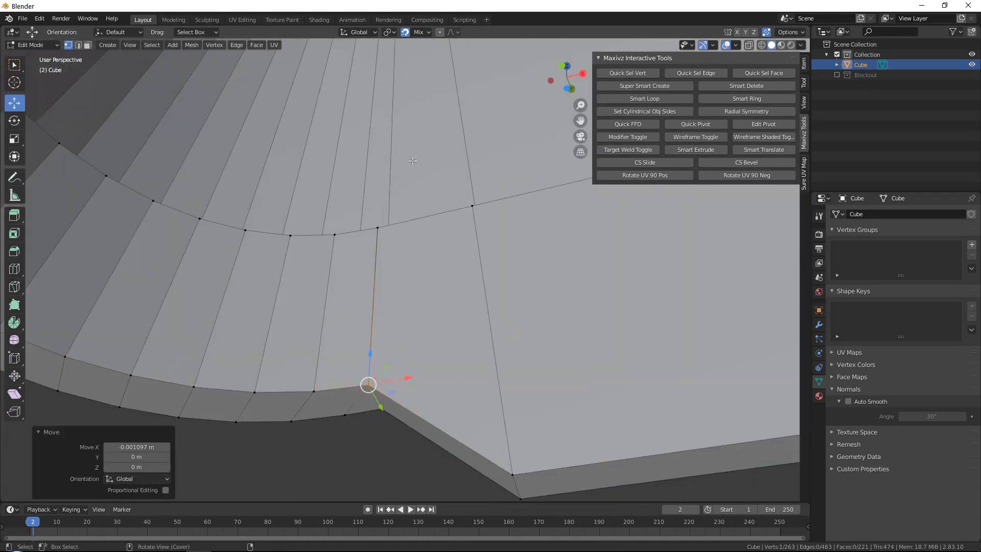
click(379, 228)
drag(378, 227, 373, 230)
Weld the lower and upper near-duplicate vertices at the fourth rounded corner's lip to their neighbours.
scroll(372, 230, down, 8)
alt+scroll(370, 232, down, 2)
alt+middle_drag(371, 234, 552, 239)
middle_drag(46, 391, 404, 272)
scroll(362, 216, up, 4)
click(321, 202)
key(f)
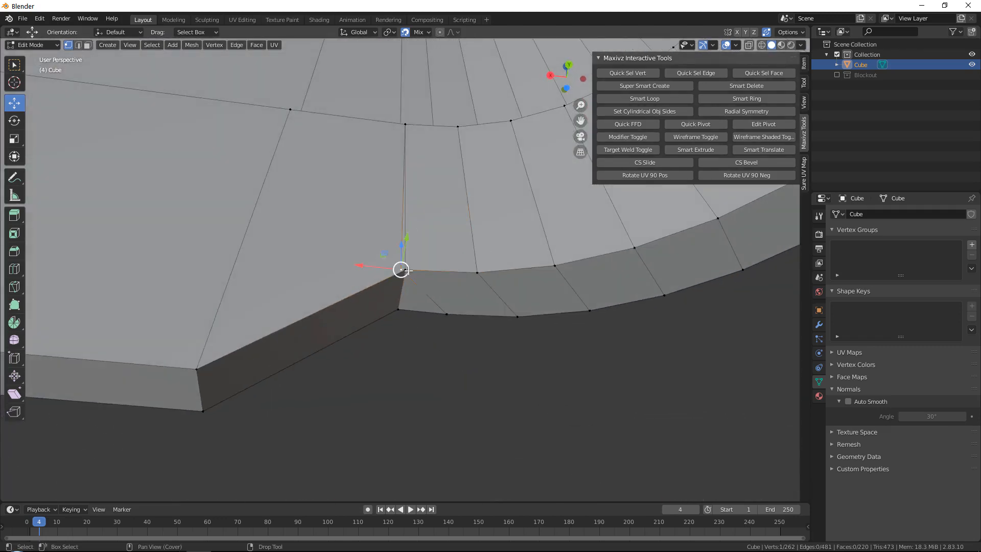
key(g)
click(405, 272)
click(405, 124)
key(g)
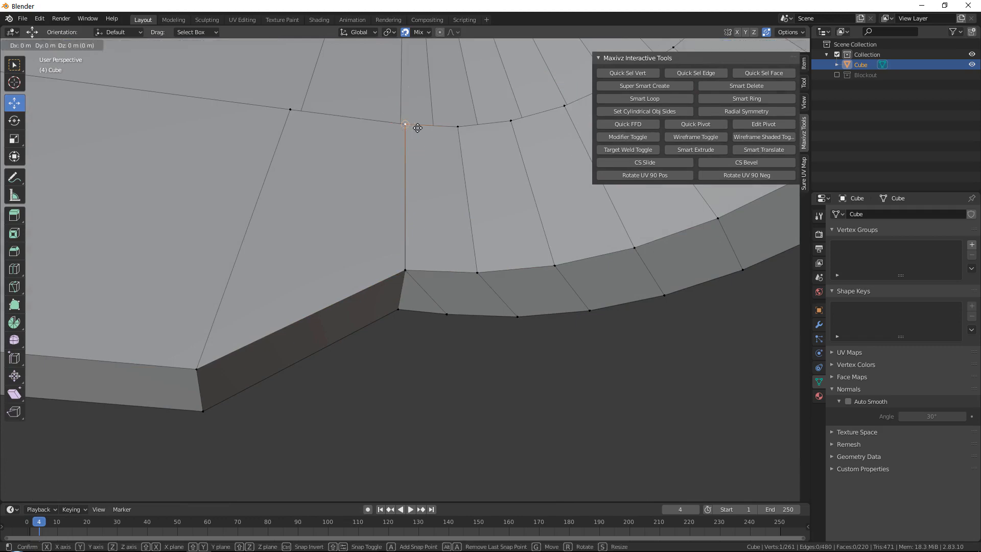
click(417, 128)
Turn off target welding, check the cleaned corners and return to Object Mode.
scroll(420, 127, down, 13)
alt+drag(322, 183, 483, 249)
scroll(493, 263, down, 5)
scroll(472, 239, up, 4)
alt+middle_drag(529, 234, 451, 164)
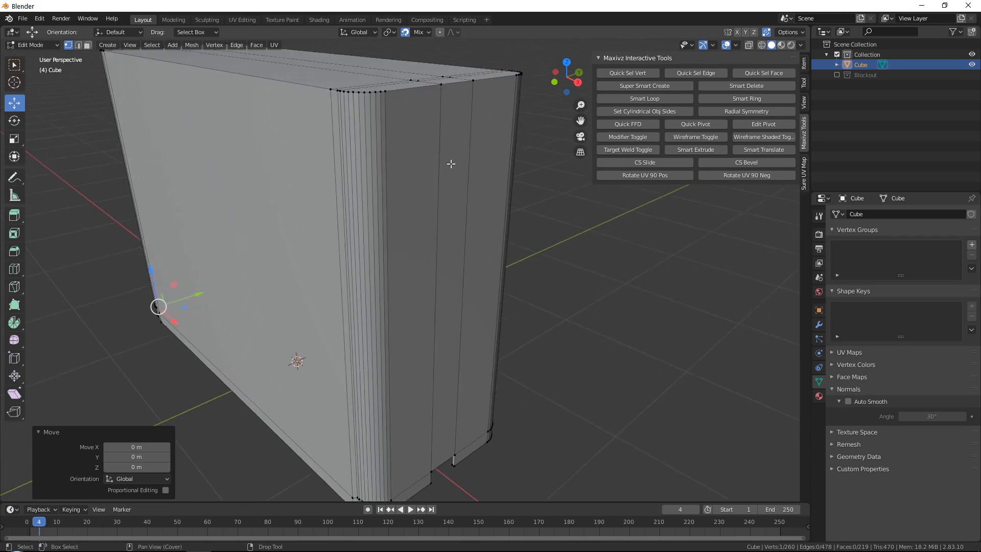
click(609, 148)
alt+drag(391, 154, 394, 167)
scroll(404, 199, down, 5)
alt+drag(427, 248, 452, 268)
scroll(450, 193, up, 4)
key(Tab)
scroll(478, 230, down, 4)
scroll(453, 269, up, 3)
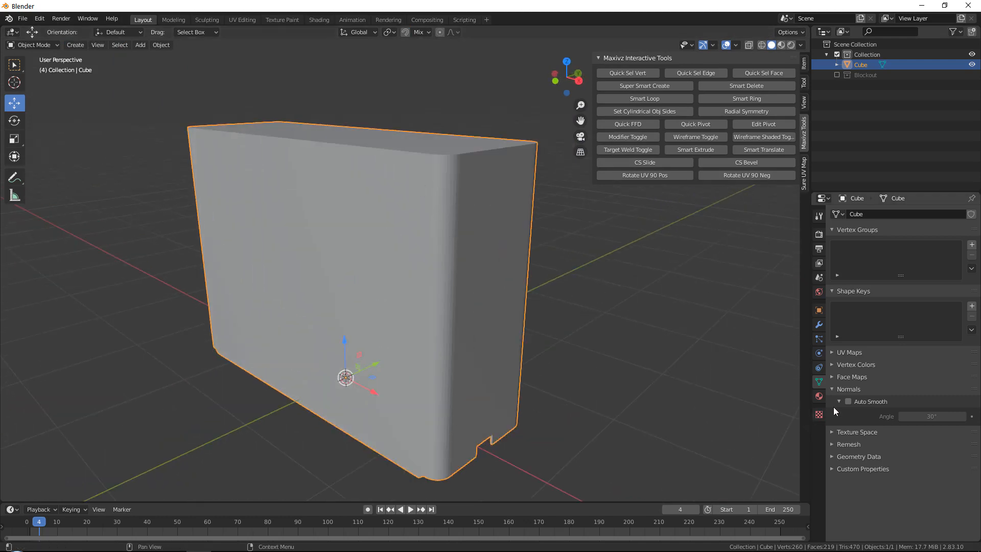
Turn on Auto Smooth for the mesh normals, apply Shade Smooth to the casing and inspect its shading.
click(848, 402)
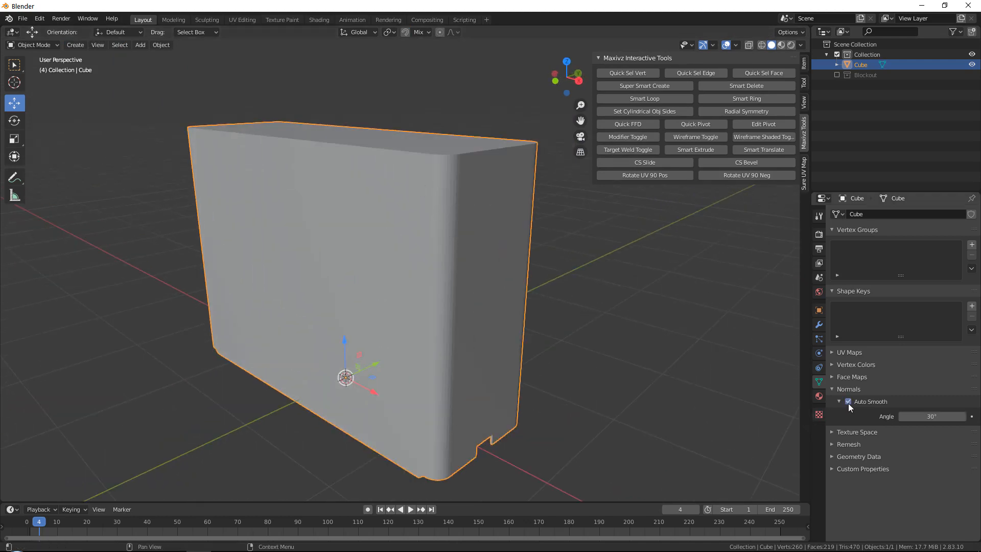
right_click(459, 184)
click(454, 174)
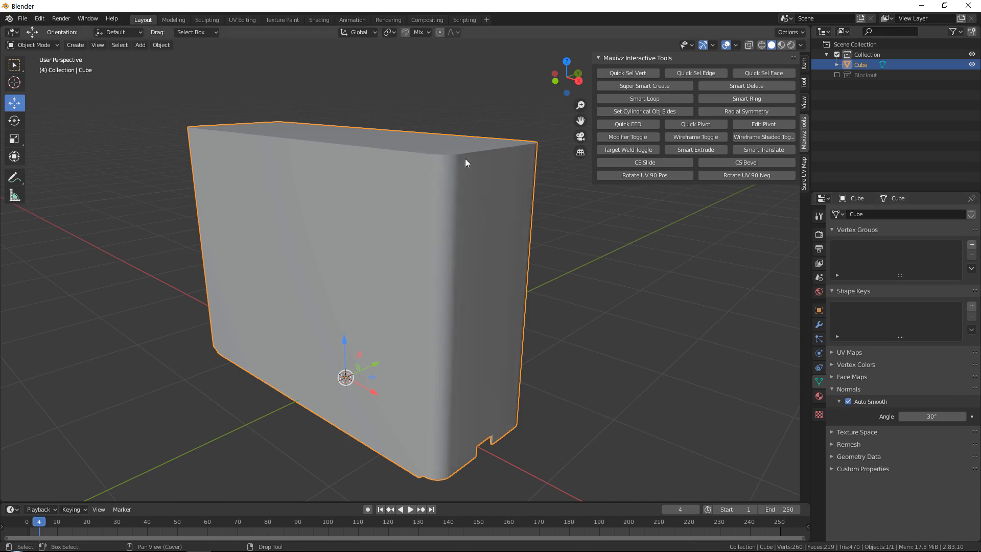
scroll(381, 182, down, 2)
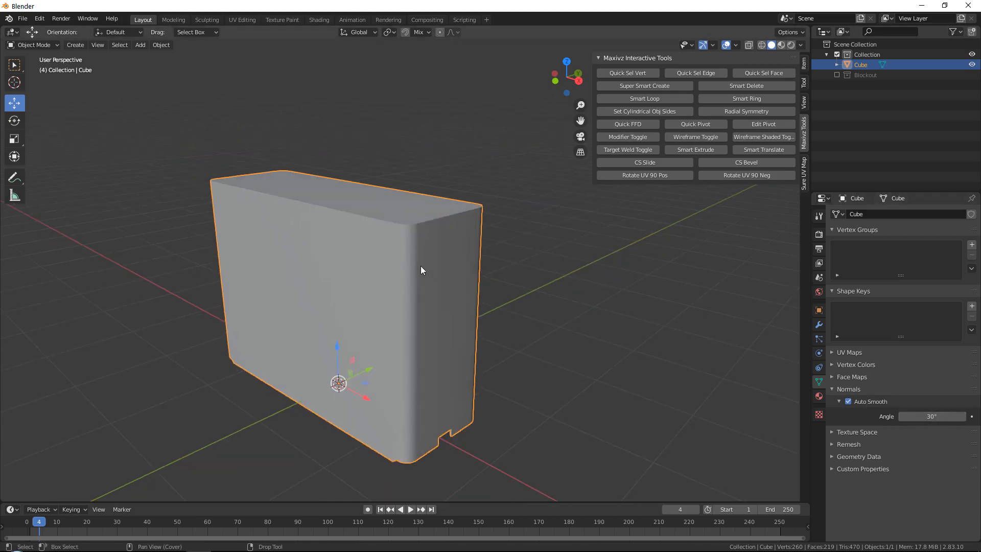
middle_drag(617, 247, 455, 262)
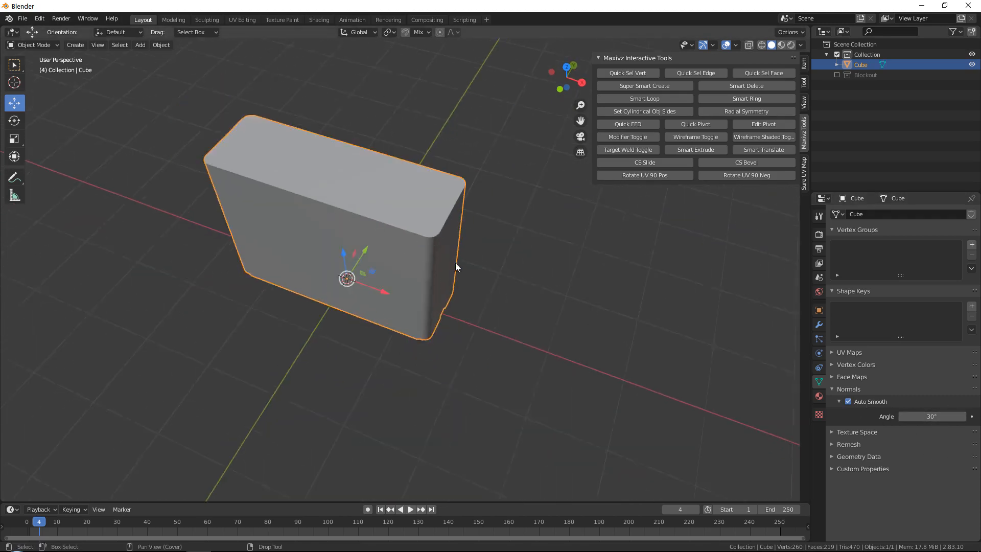
In Edit Mode, use face selection to pick the casing's top faces from the long middle strips to the near rounded end.
scroll(402, 303, up, 4)
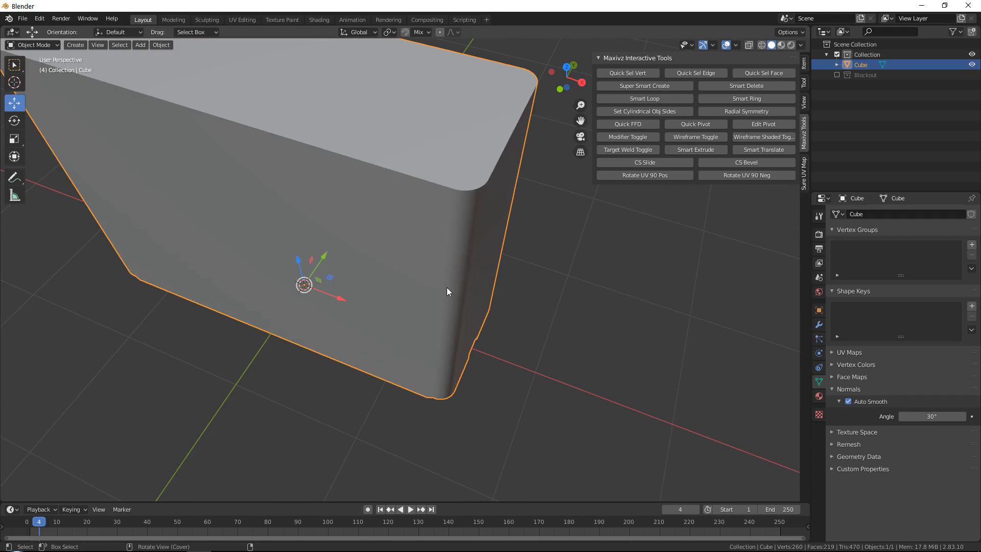
middle_drag(446, 287, 408, 284)
key(Tab)
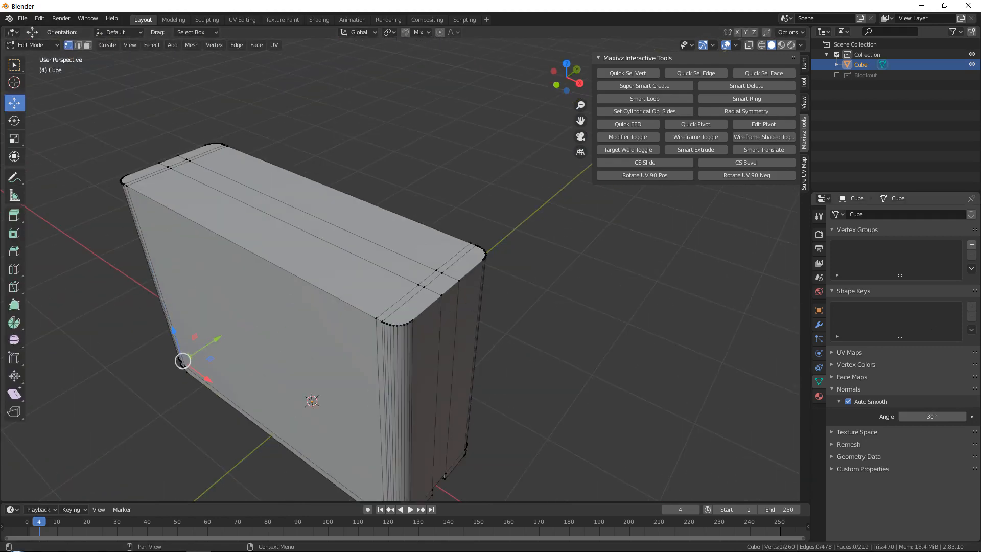
drag(980, 220, 619, 1)
scroll(614, 60, up, 3)
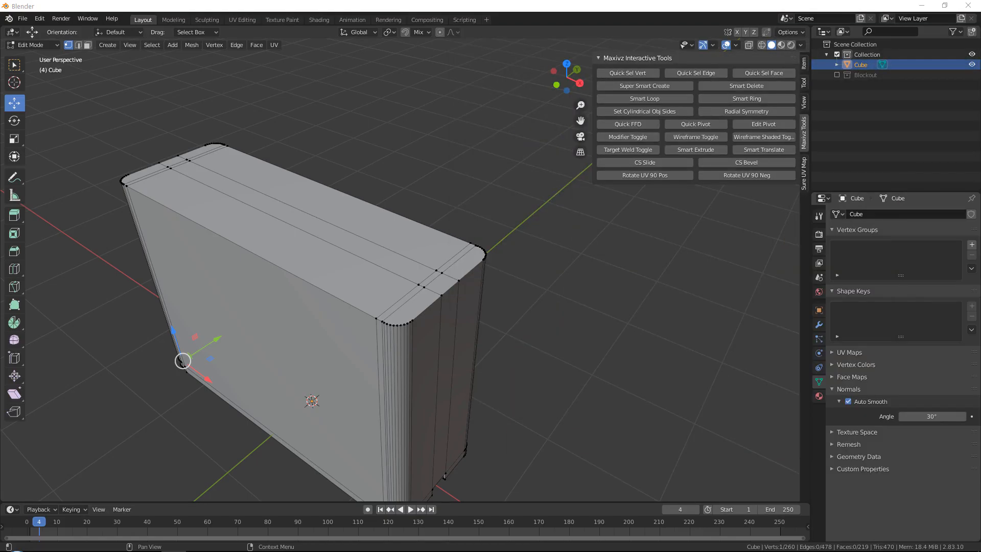
scroll(418, 289, up, 6)
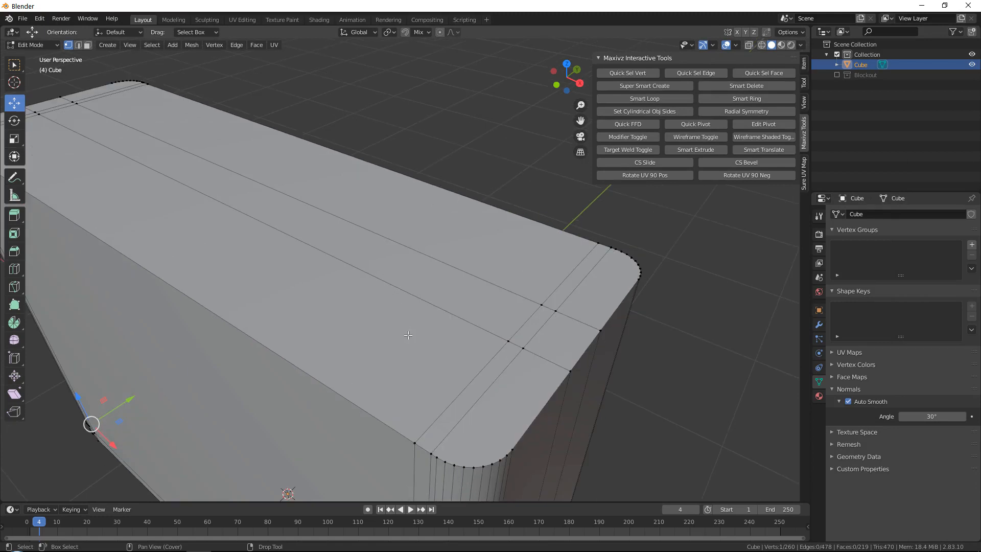
key(3)
click(428, 331)
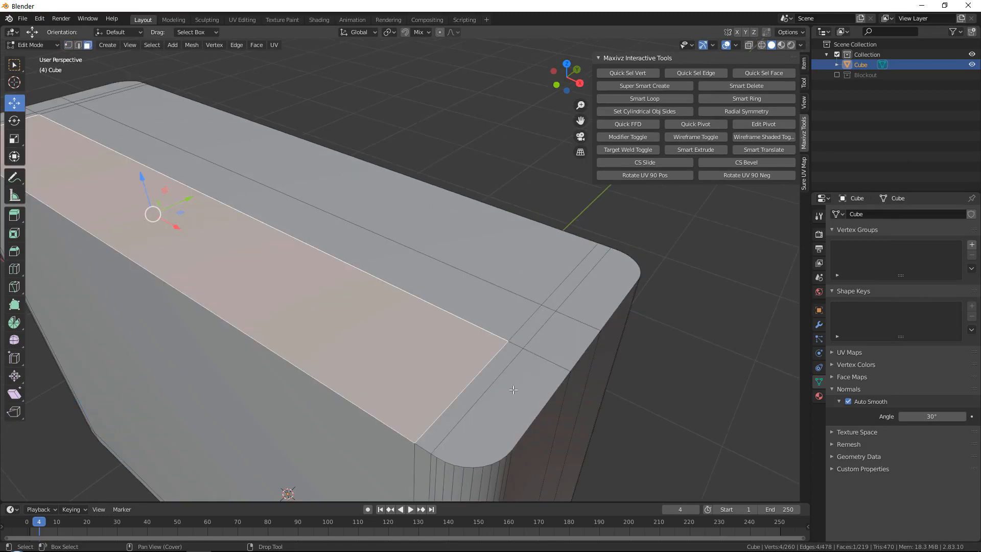
ctrl+click(494, 371)
ctrl+click(530, 379)
ctrl+click(576, 348)
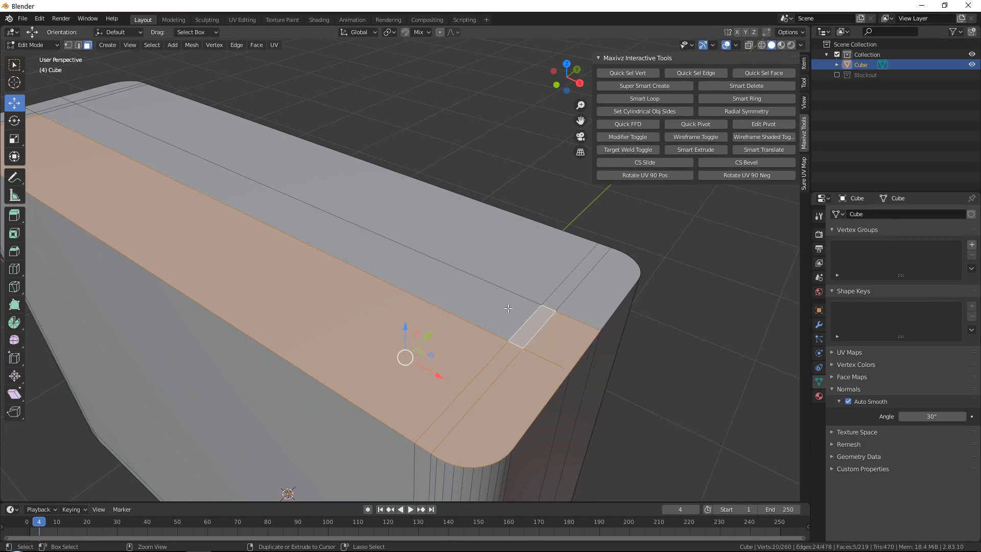
ctrl+click(558, 282)
ctrl+click(574, 286)
ctrl+click(607, 295)
scroll(611, 298, down, 3)
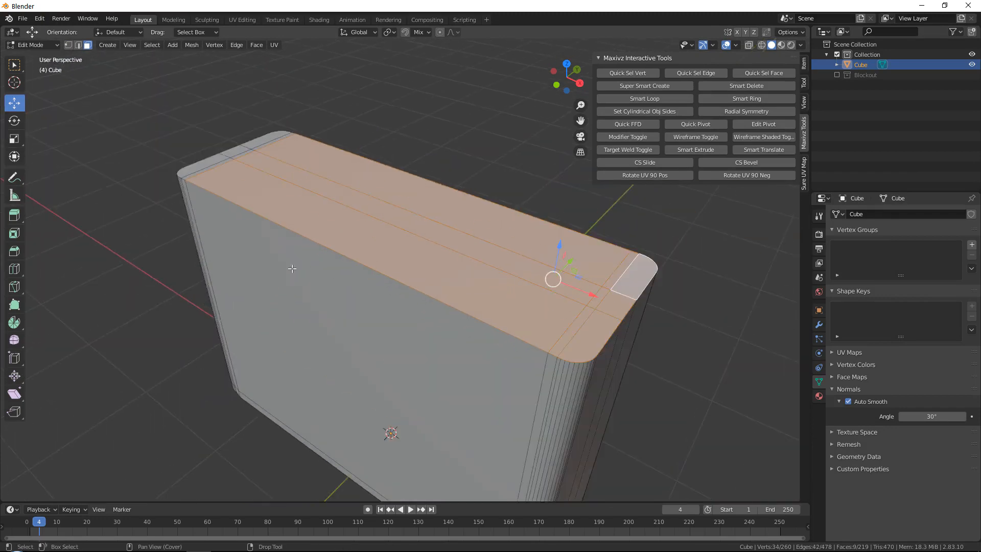
Add the remaining top faces at the far rounded end so the casing's whole top is selected.
middle_drag(291, 269, 391, 303)
scroll(414, 300, up, 4)
ctrl+click(410, 307)
ctrl+click(390, 317)
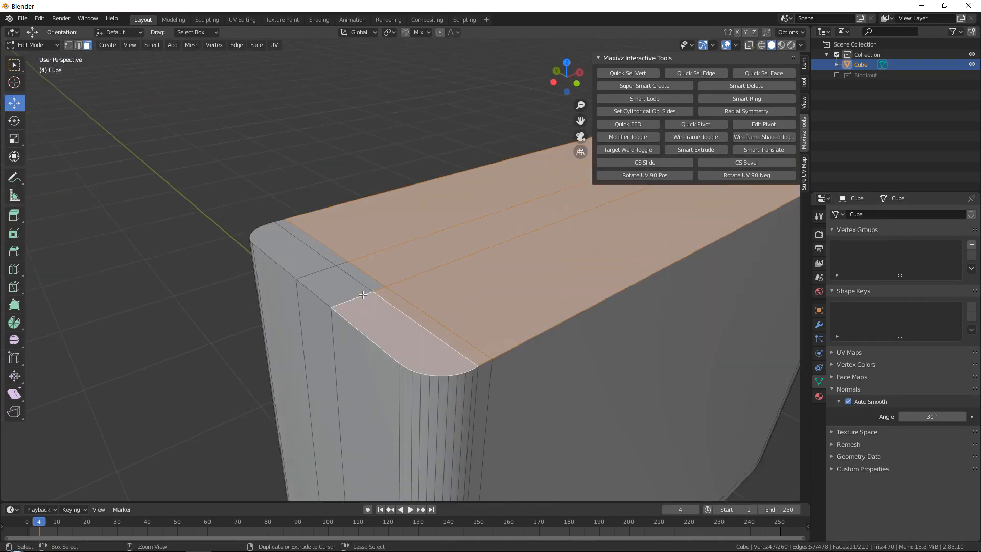
ctrl+click(360, 292)
ctrl+click(372, 282)
ctrl+click(335, 257)
ctrl+click(307, 258)
scroll(310, 259, down, 4)
middle_drag(496, 296, 414, 306)
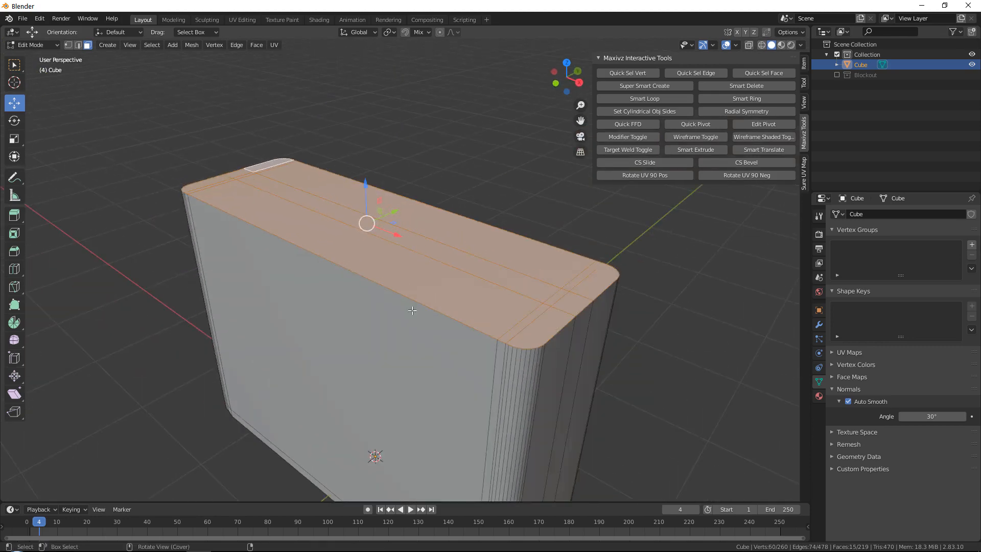
Separate the selected top faces into their own object and centre its pivot with Quick Pivot.
shift+middle_drag(544, 252, 473, 249)
key(q)
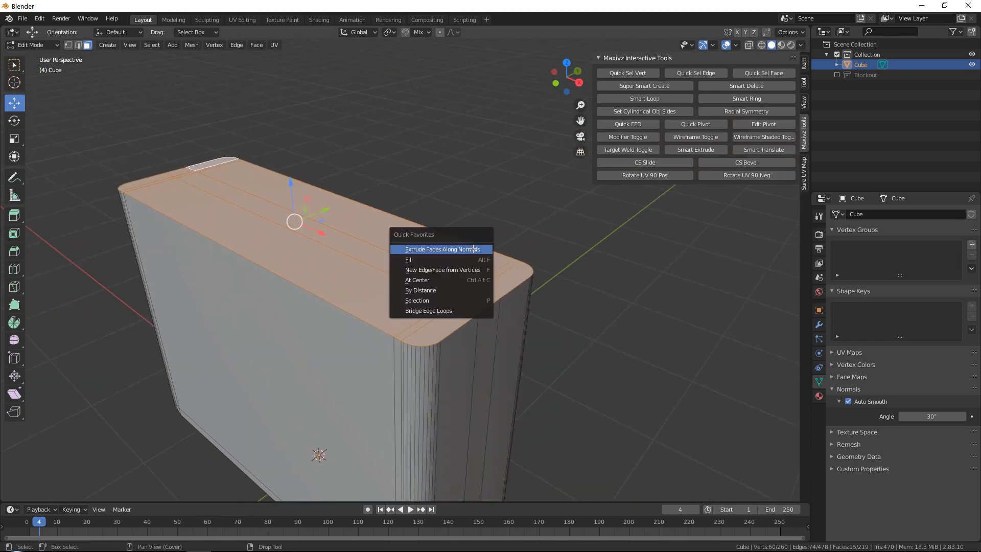
click(436, 299)
key(Tab)
click(385, 267)
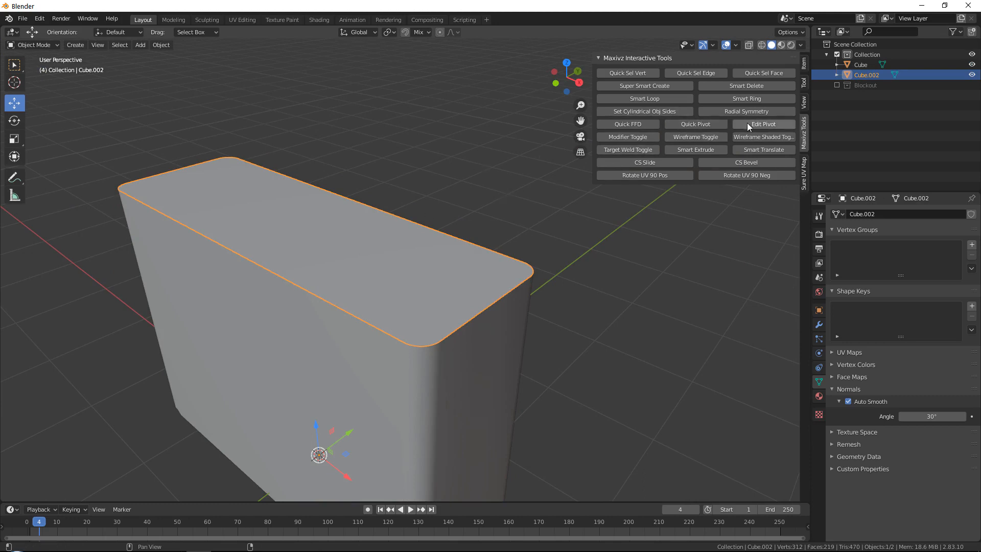
click(710, 125)
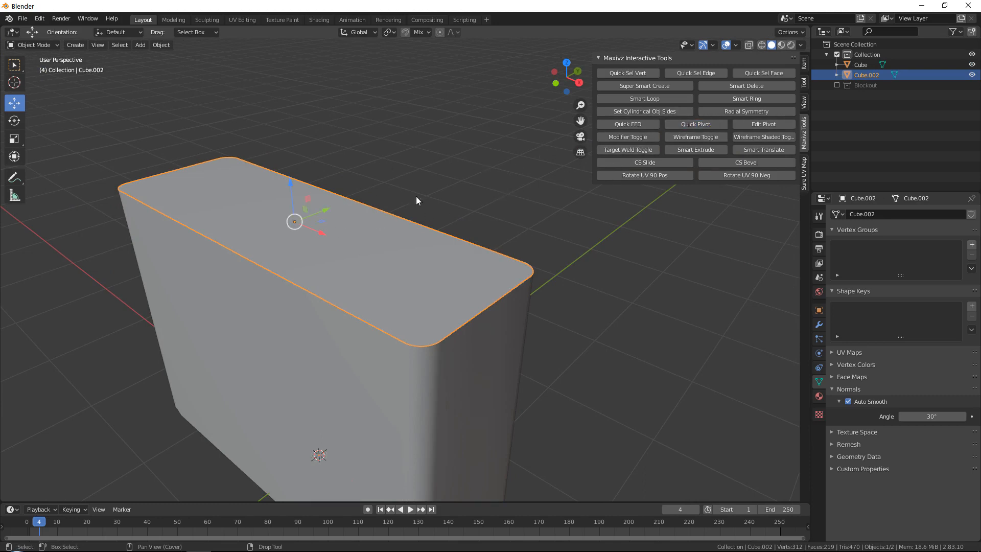
Dissolve the two crosswise edge loops near one end of the separated top panel.
key(Tab)
scroll(470, 302, up, 2)
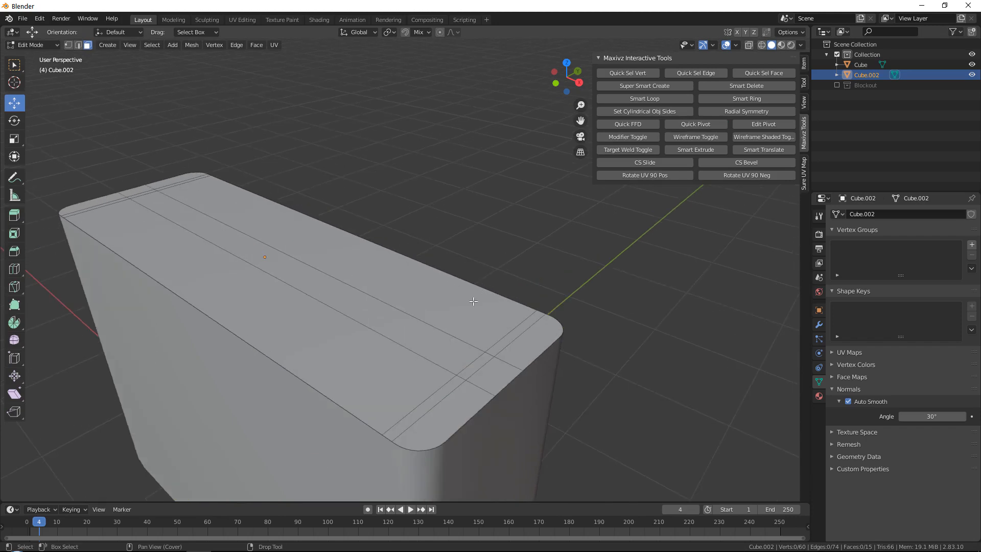
scroll(470, 305, up, 2)
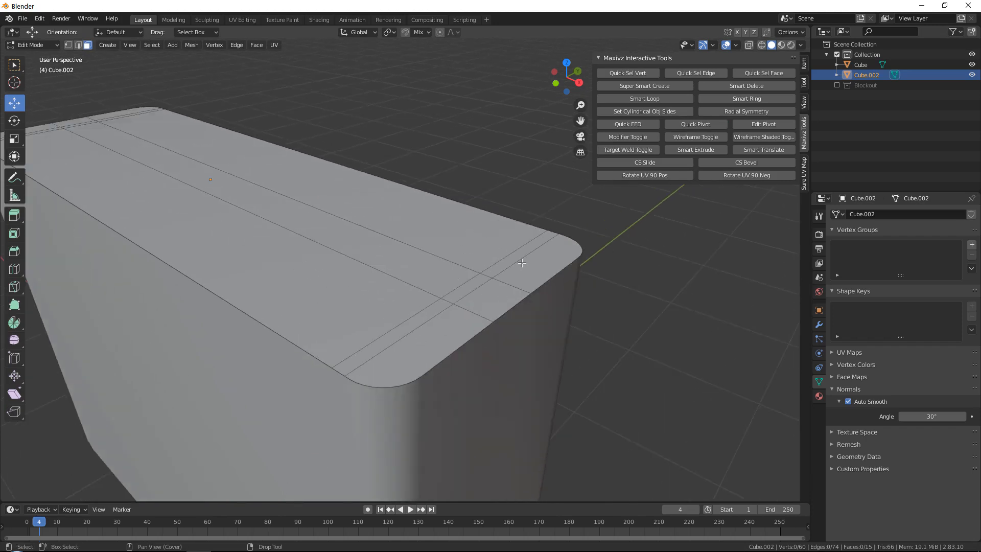
key(2)
scroll(410, 325, up, 2)
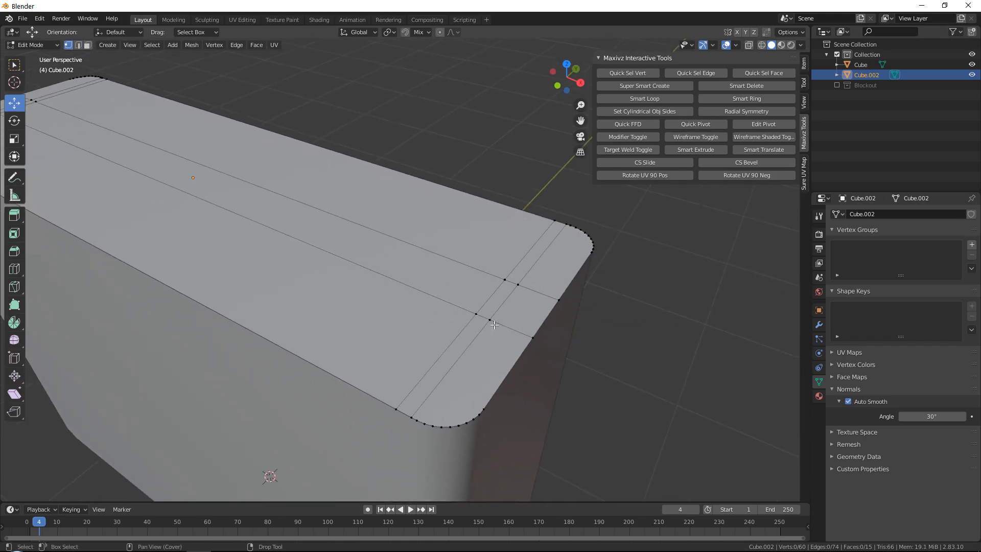
key(2)
double_click(459, 332)
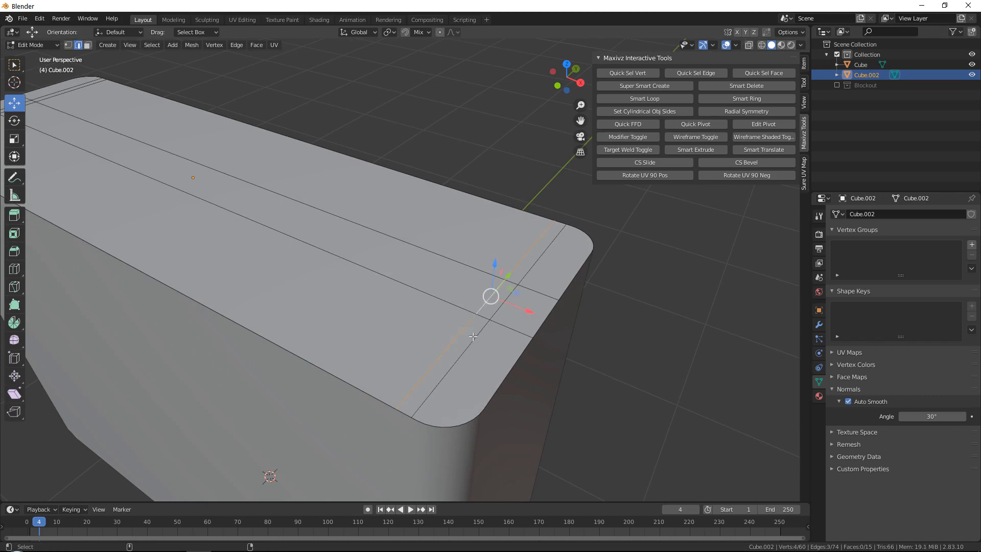
shift+click(474, 336)
ctrl+click(536, 269)
key(ctrl+x)
scroll(463, 157, down, 3)
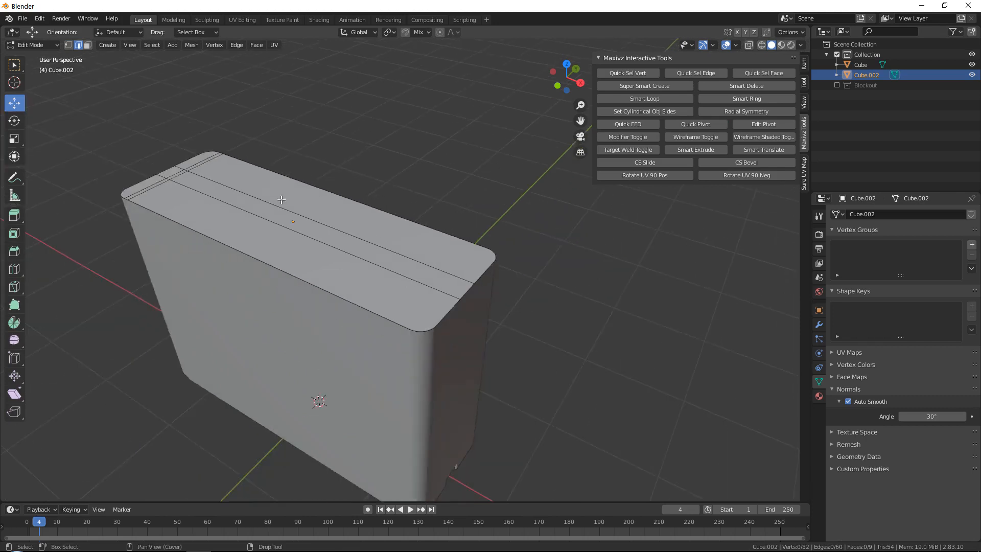
Dissolve the two crosswise edge loops at the opposite end of the top panel.
alt+middle_drag(255, 353, 372, 221)
scroll(371, 221, up, 3)
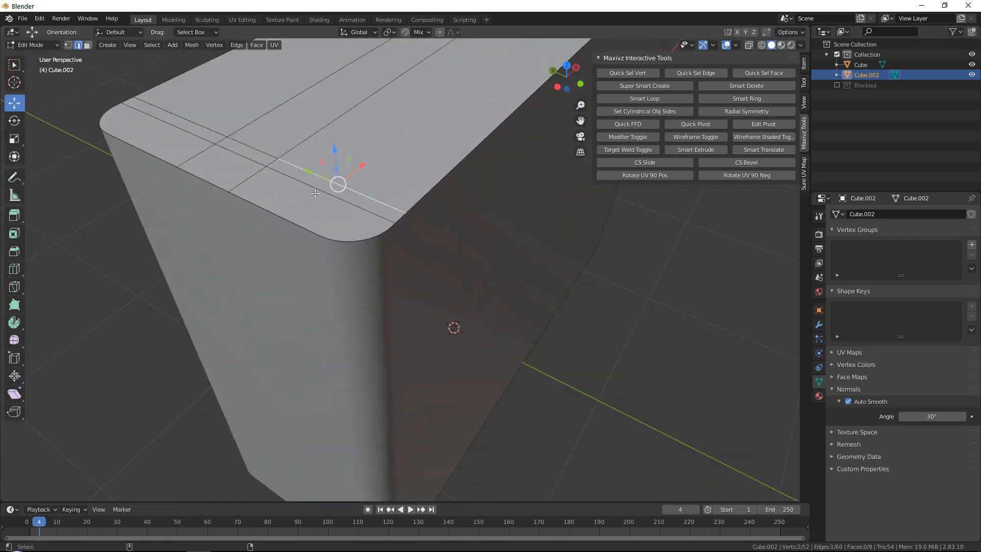
ctrl+click(248, 152)
key(ctrl+x)
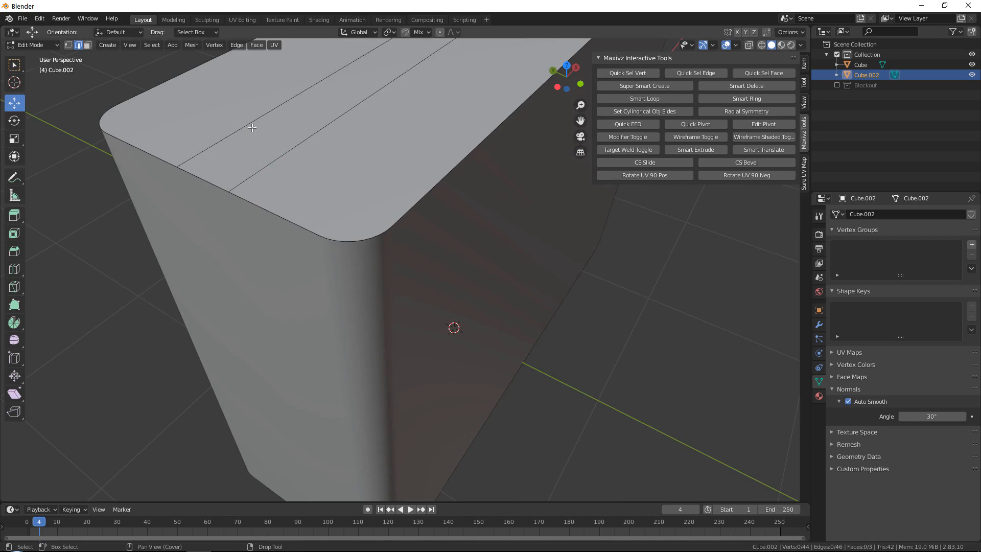
Dissolve the two remaining lengthwise edges across the top panel and return to Object Mode.
click(261, 137)
ctrl+click(296, 149)
key(ctrl+x)
key(Tab)
scroll(426, 246, down, 5)
key(alt+z)
key(alt+z)
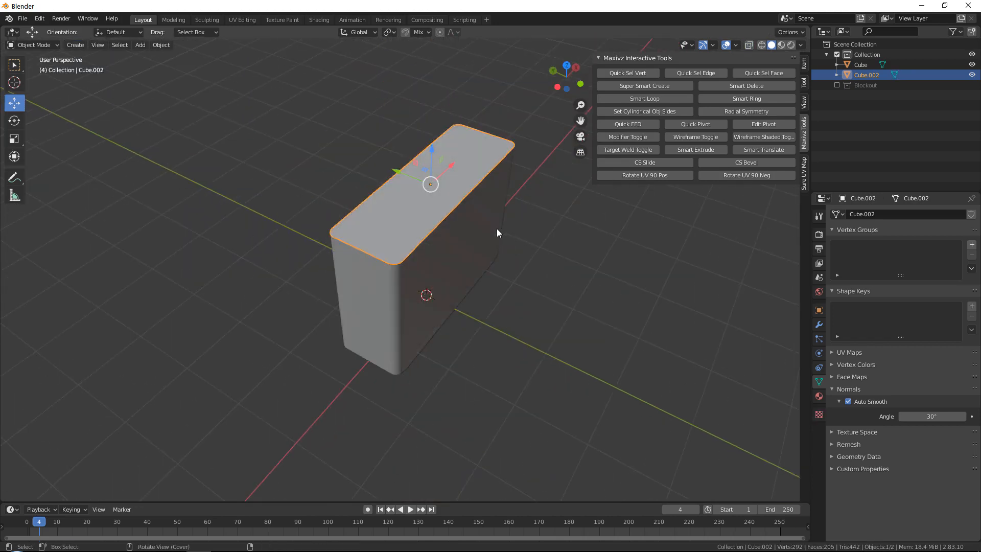
Turn on the wireframe overlay with Wireframe Toggle and inspect the top panel against the casing's edges.
middle_drag(497, 228, 322, 222)
scroll(541, 250, up, 4)
shift+middle_drag(565, 210, 440, 272)
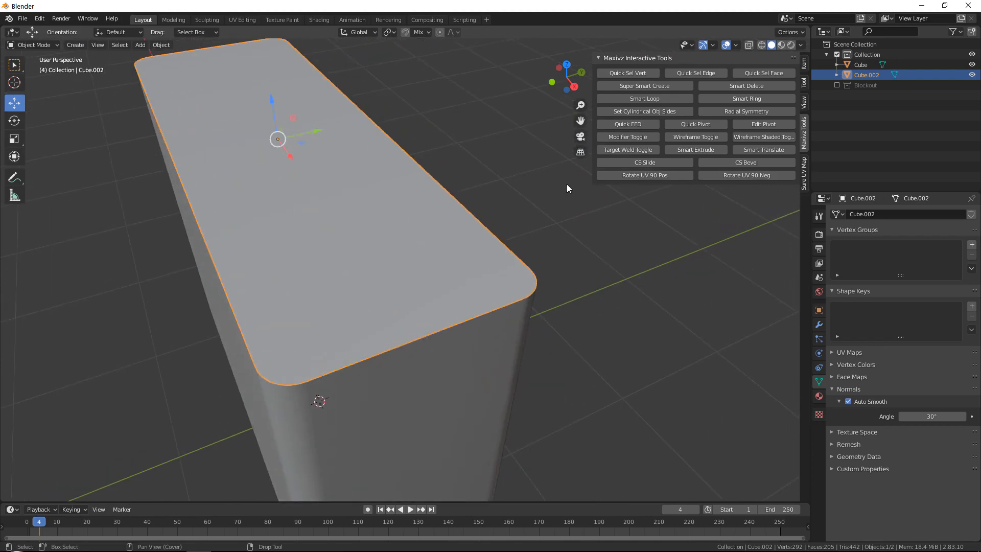
click(706, 134)
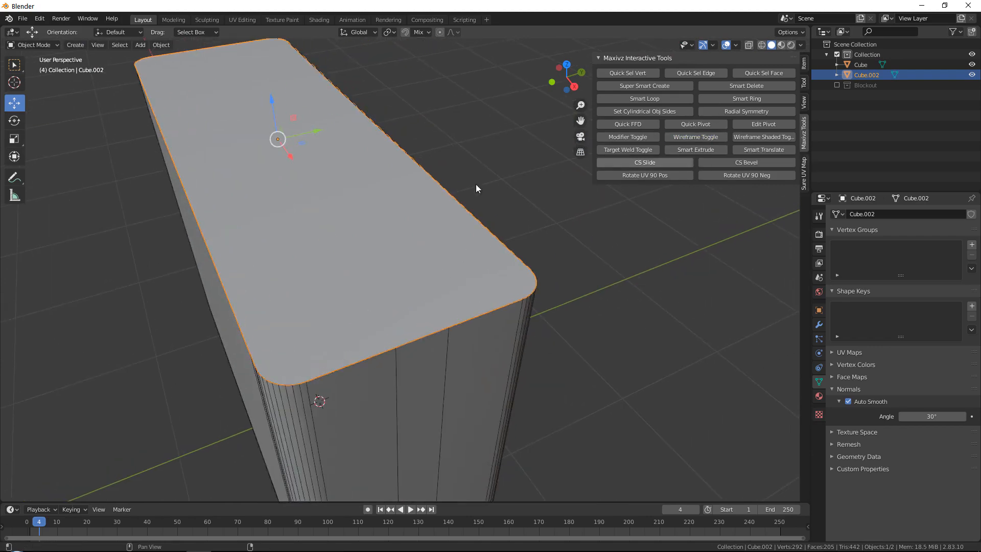
scroll(419, 204, down, 4)
middle_drag(396, 212, 499, 258)
scroll(425, 242, up, 2)
scroll(425, 242, up, 1)
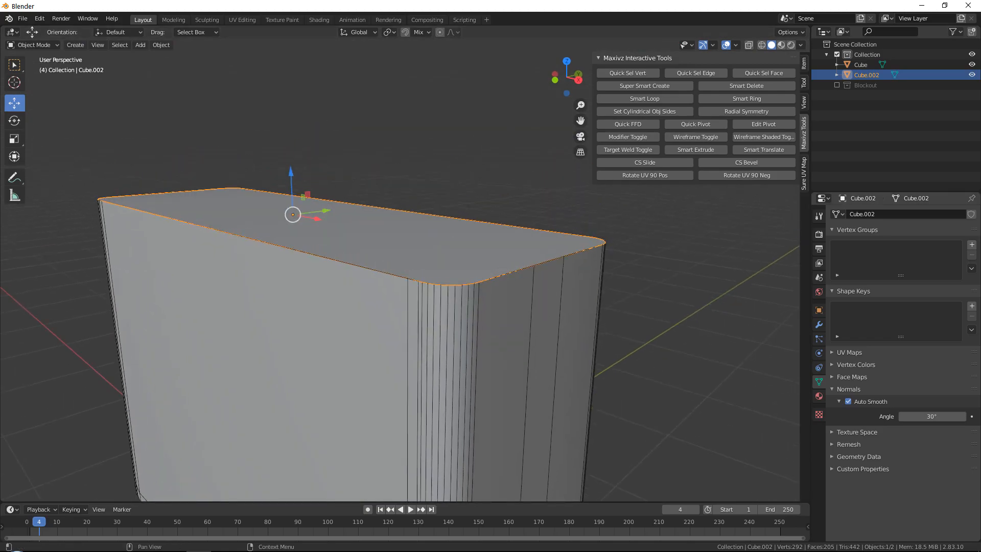
key(alt+Tab)
drag(544, 128, 346, 188)
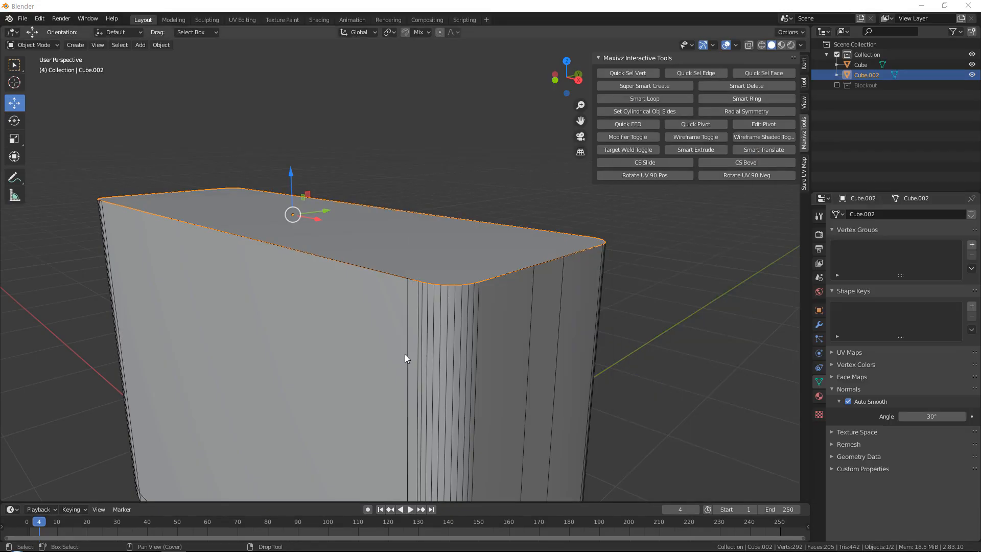
middle_drag(404, 354, 341, 282)
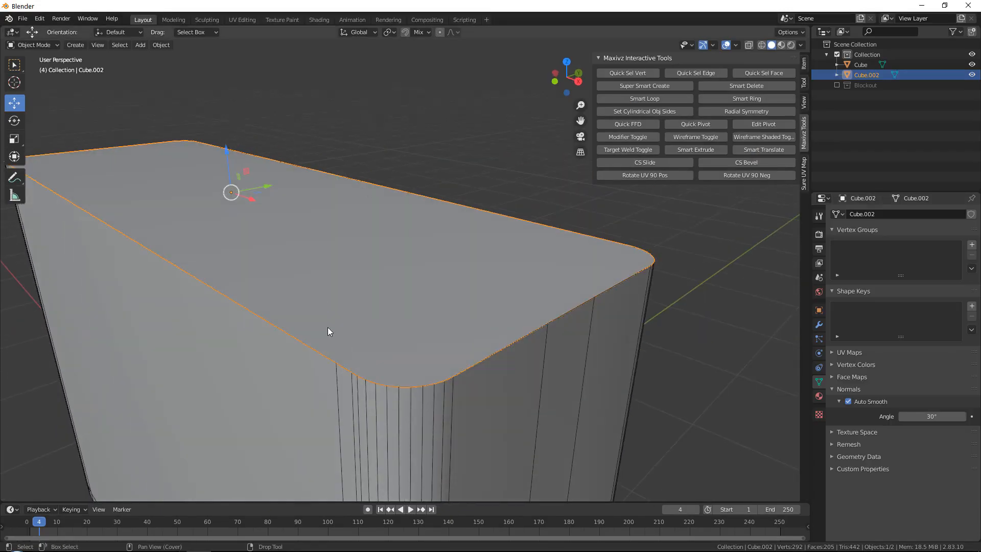
scroll(326, 342, down, 3)
key(ctrl+Tab)
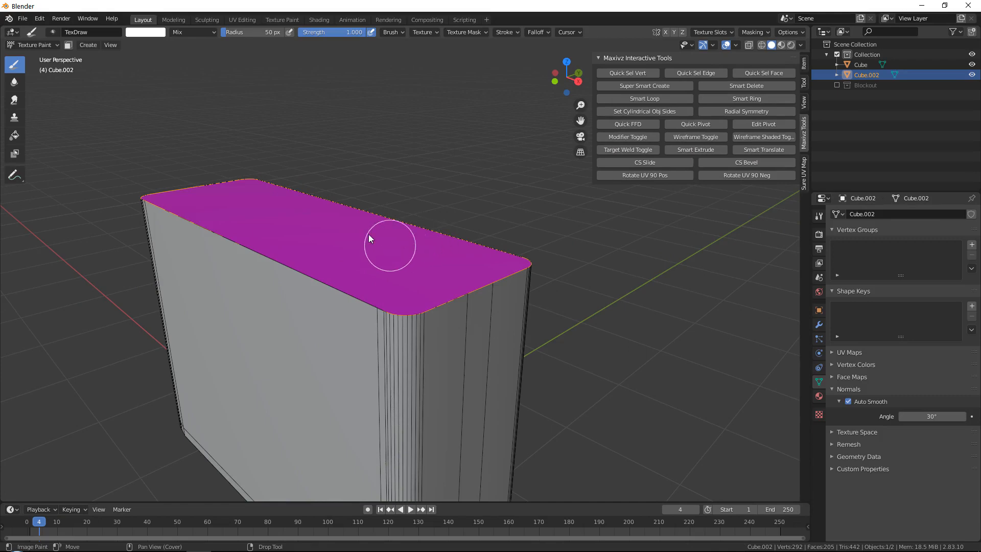
click(36, 45)
click(37, 58)
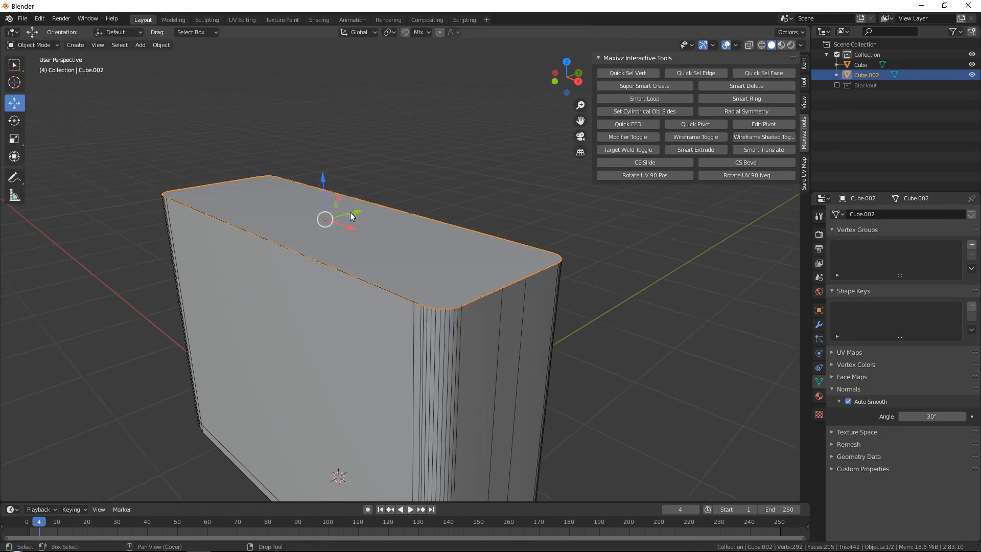
In Edit Mode, select the vertices along one long side of the top panel and move them outward about -0.0024 m along Y.
key(Tab)
middle_drag(339, 221, 276, 210)
drag(124, 91, 242, 326)
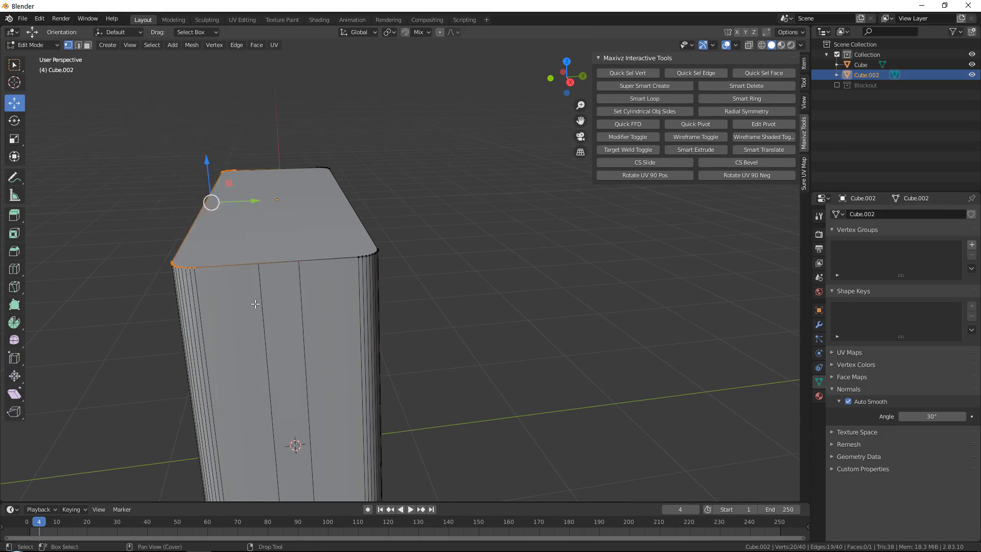
key(alt+z)
key(alt+z)
shift+middle_drag(292, 237, 401, 206)
key(KP_Decimal)
middle_drag(434, 242, 418, 266)
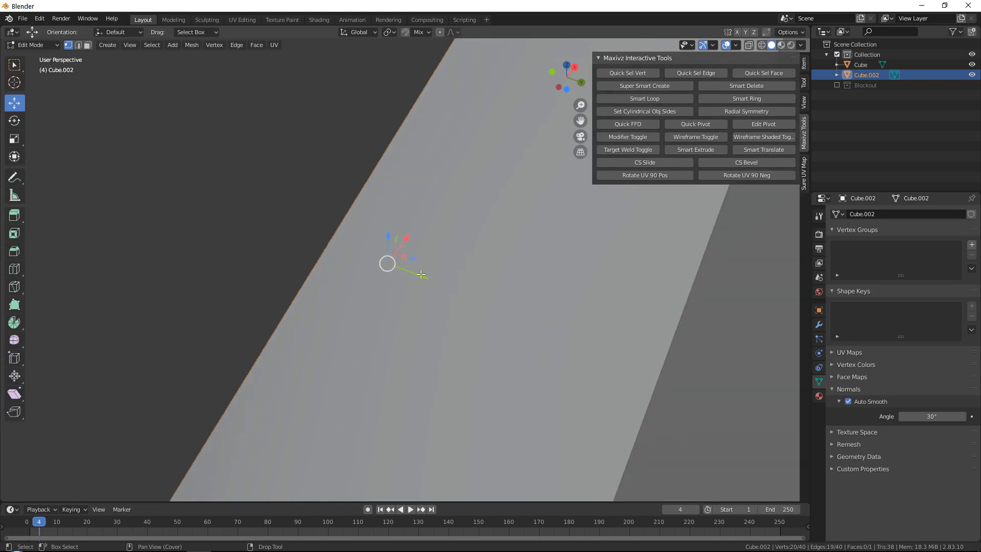
drag(425, 273, 417, 273)
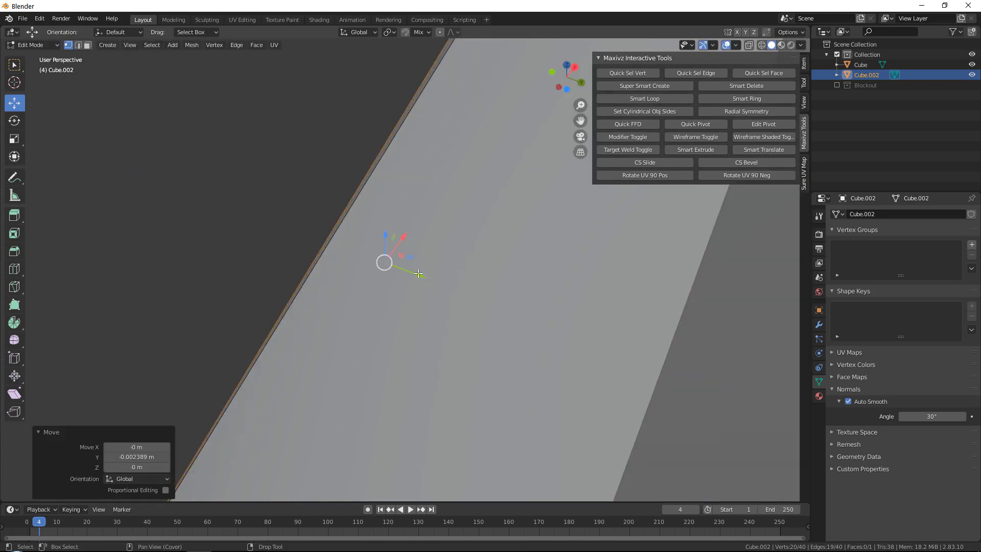
Select the vertices along the top panel's opposite long side and move them outward about 0.0082 m along Y.
scroll(485, 281, down, 8)
middle_drag(484, 281, 475, 330)
key(alt+z)
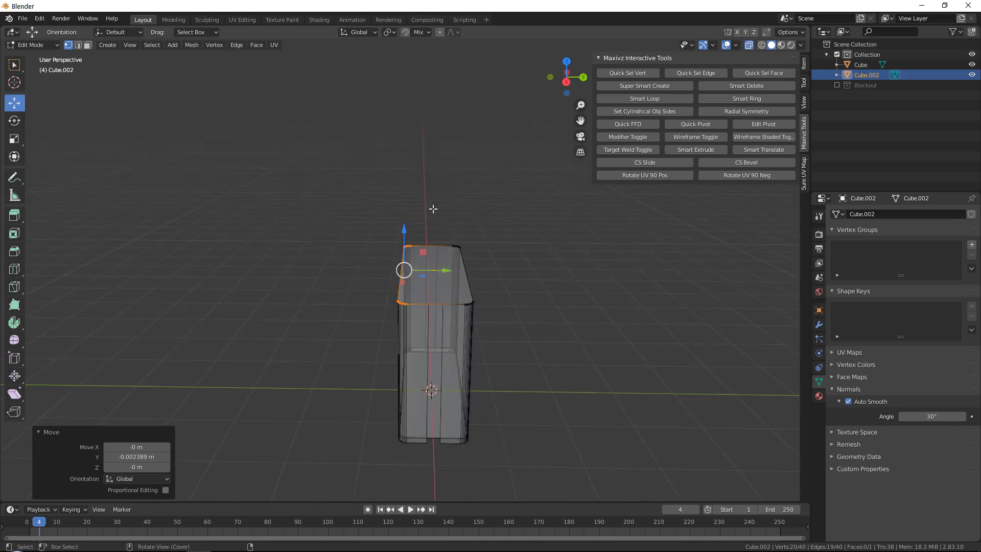
drag(434, 208, 510, 369)
key(alt+z)
middle_drag(511, 306, 507, 257)
scroll(507, 256, up, 10)
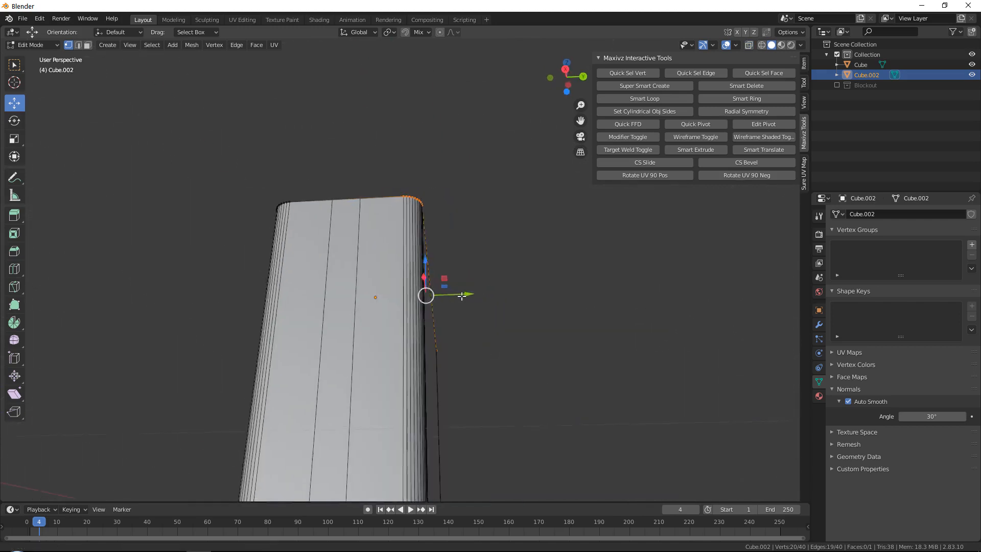
scroll(408, 335, up, 2)
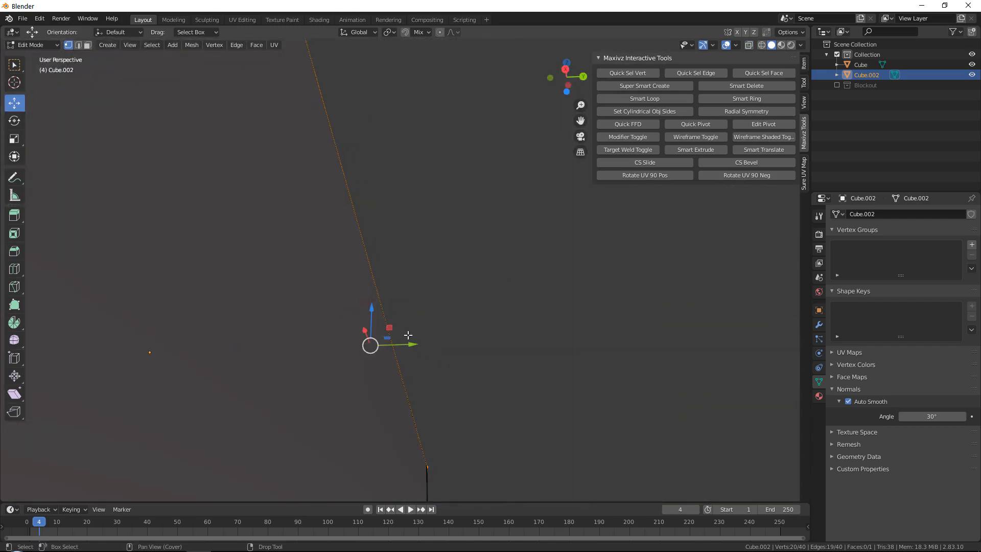
drag(412, 342, 417, 342)
Move the same long side's vertices back inward about -0.0011 m along Y and check the overhang.
scroll(403, 330, down, 6)
middle_drag(266, 281, 364, 269)
scroll(365, 267, up, 3)
middle_drag(541, 270, 244, 358)
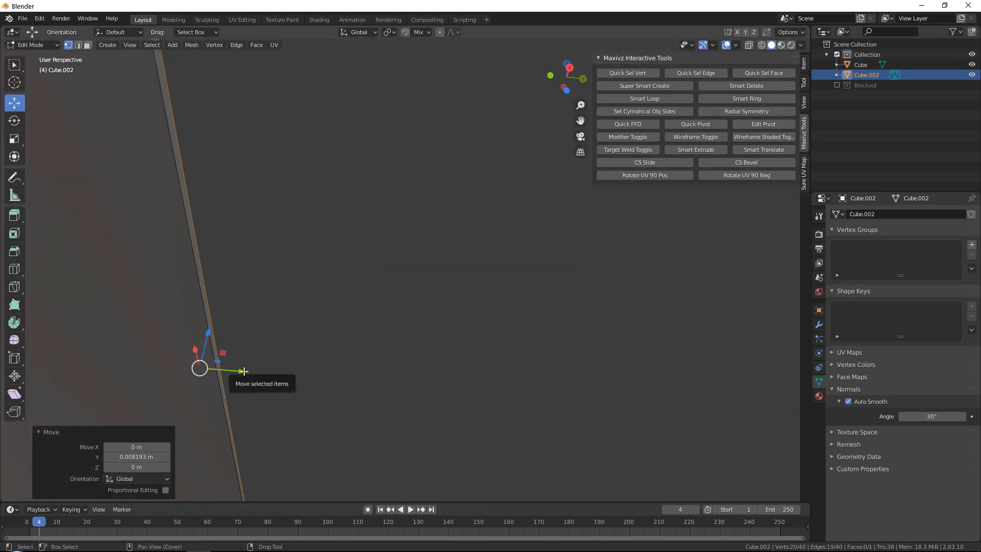
drag(244, 371, 237, 371)
scroll(296, 333, down, 9)
middle_drag(295, 348, 249, 340)
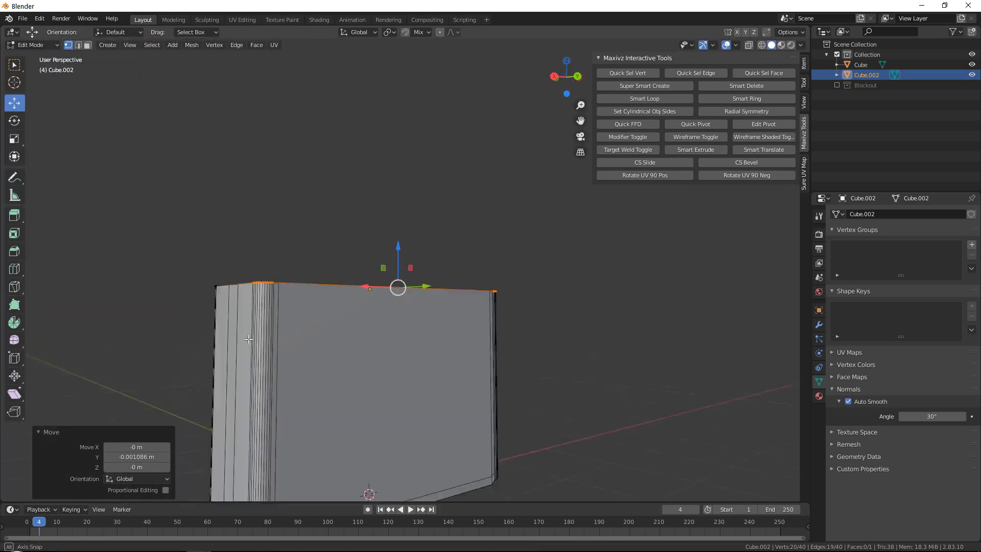
Select the vertices at one short end of the top panel and move them outward along X by about 0.0036 m, plus another 0.0015 m.
key(alt+z)
drag(228, 209, 358, 351)
key(KP_Decimal)
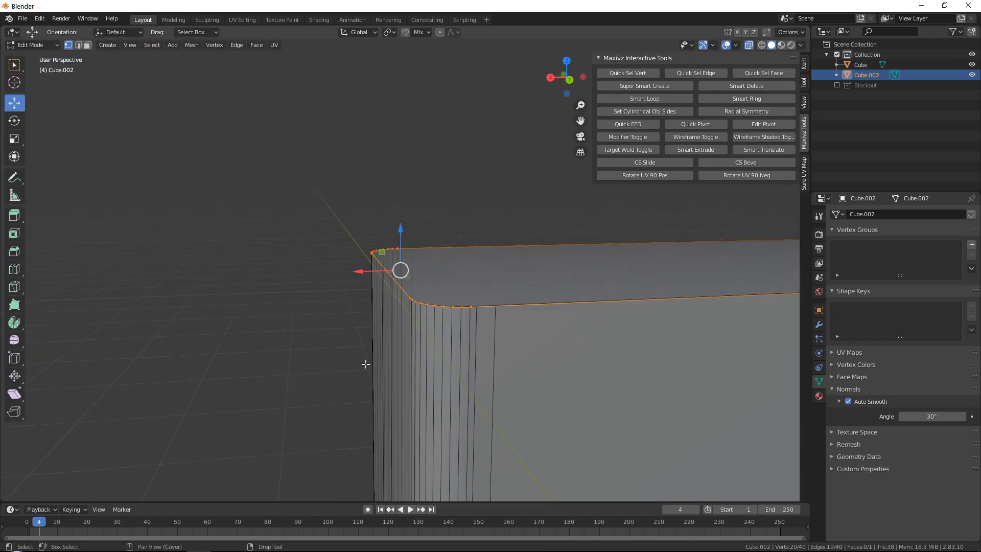
key(alt+z)
scroll(350, 251, up, 3)
middle_drag(349, 251, 390, 219)
scroll(371, 263, up, 6)
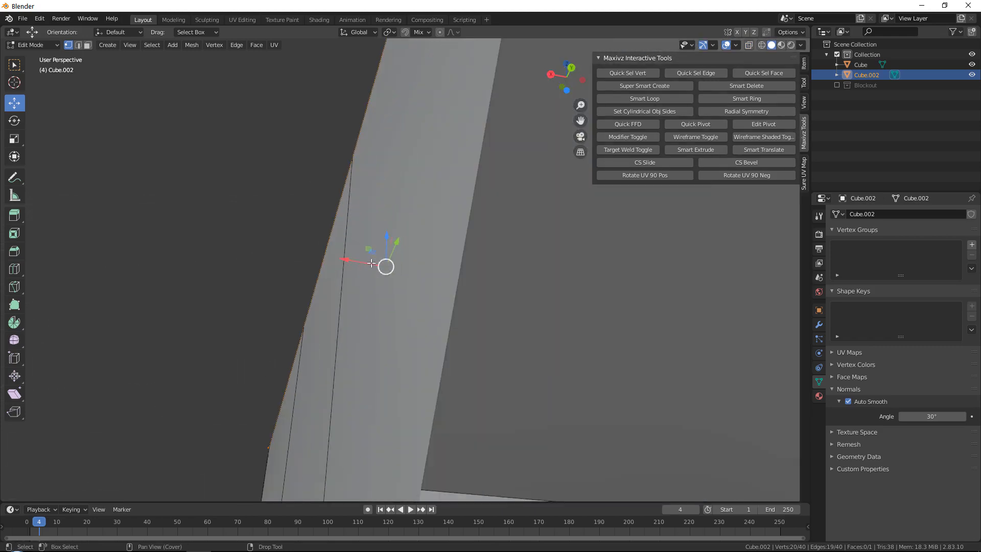
drag(345, 259, 340, 259)
middle_drag(342, 259, 357, 309)
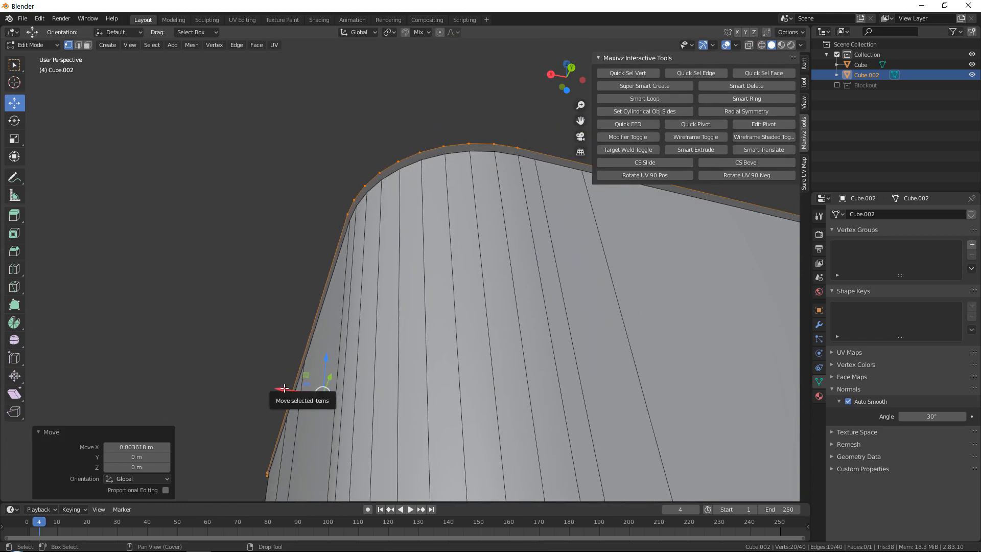
drag(284, 389, 281, 389)
scroll(281, 389, down, 6)
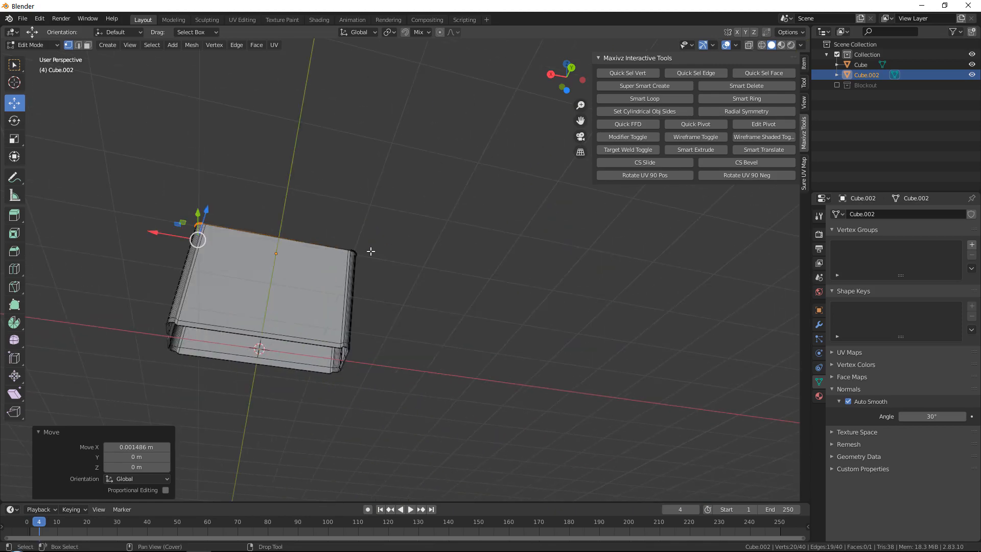
Select the vertices at the panel's opposite short end, move them outward about -0.0057 m along X, and bring them back about 0.0015 m.
key(alt+z)
drag(294, 212, 455, 386)
key(alt+z)
key(KP_Decimal)
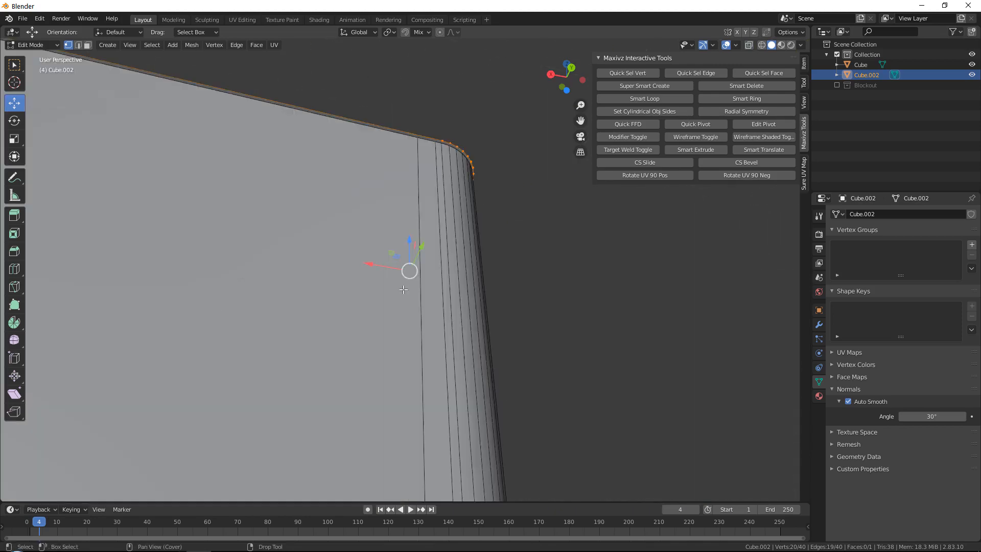
alt+middle_drag(502, 276, 429, 343)
scroll(479, 276, up, 3)
scroll(360, 345, up, 2)
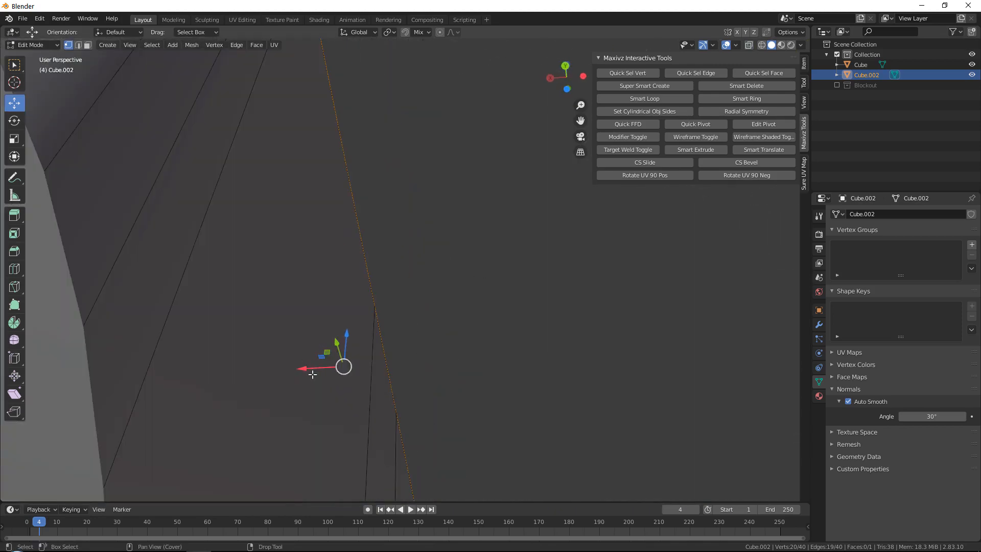
drag(310, 369, 318, 368)
scroll(332, 353, down, 4)
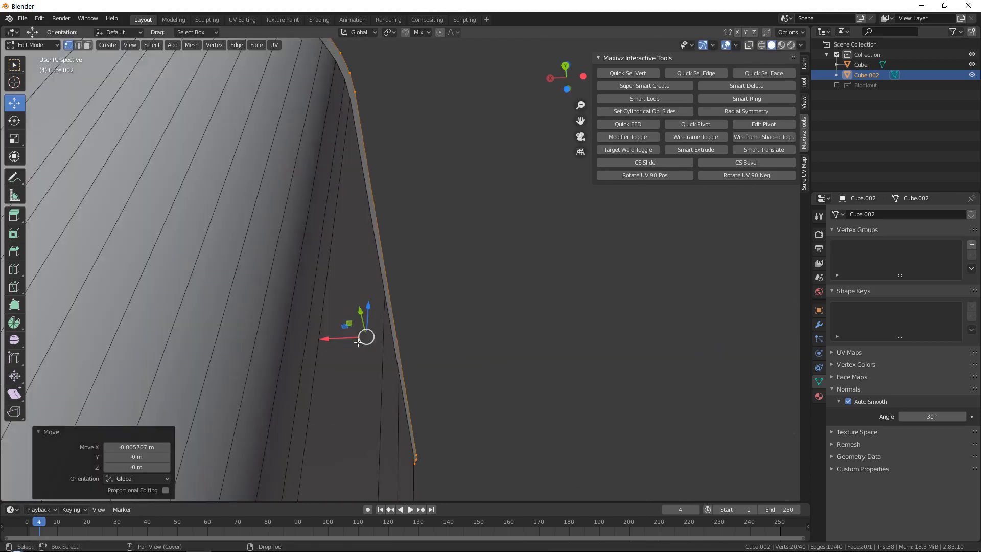
drag(368, 397, 367, 396)
middle_drag(467, 266, 408, 337)
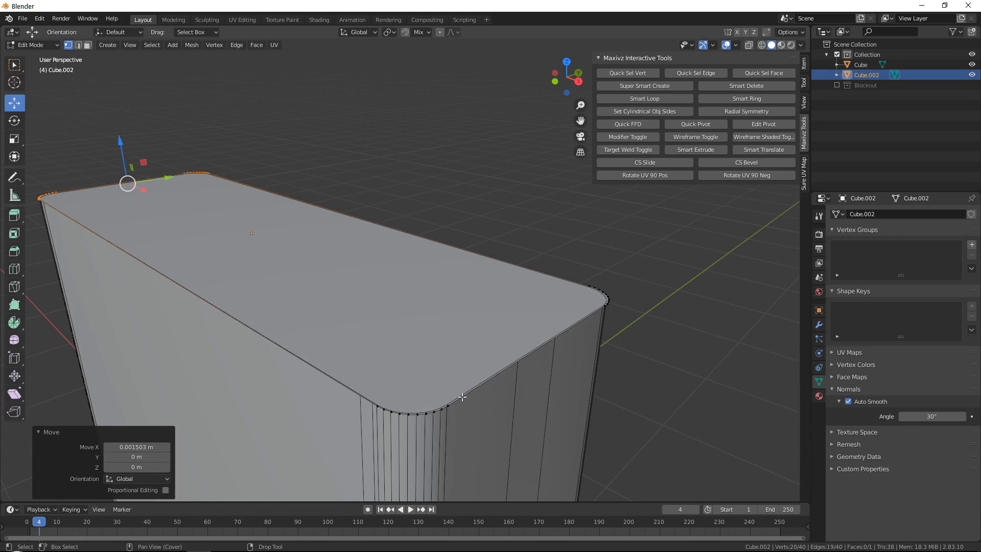
Select the top panel's boundary edge loop and extrude it upward about 0.077 m along Z to form a rim.
key(2)
alt+click(462, 396)
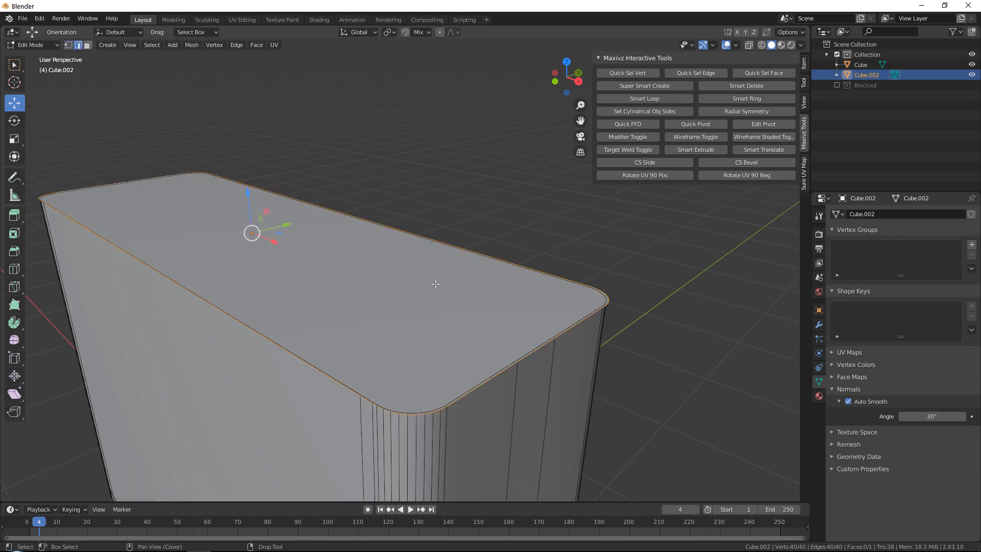
alt+middle_drag(376, 300, 445, 161)
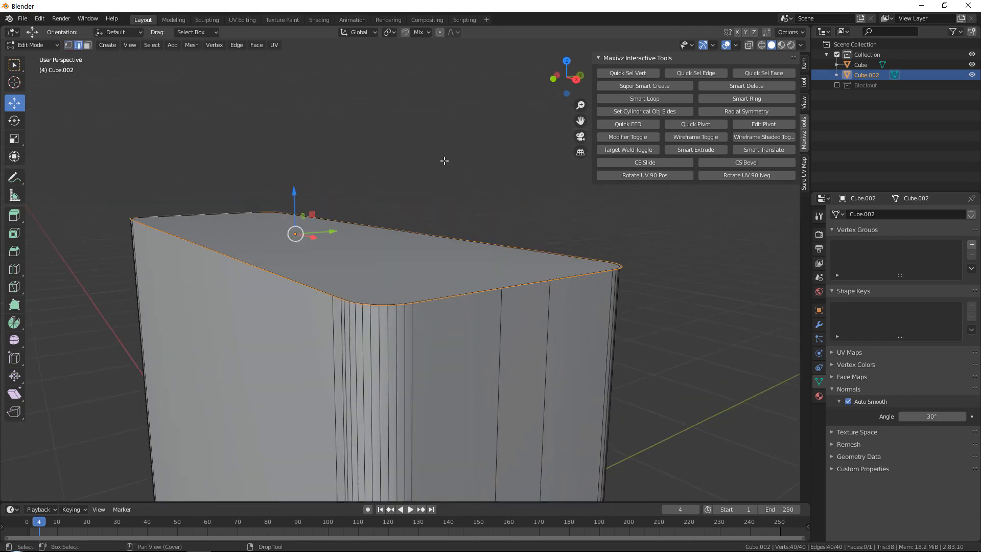
key(e)
right_click(445, 161)
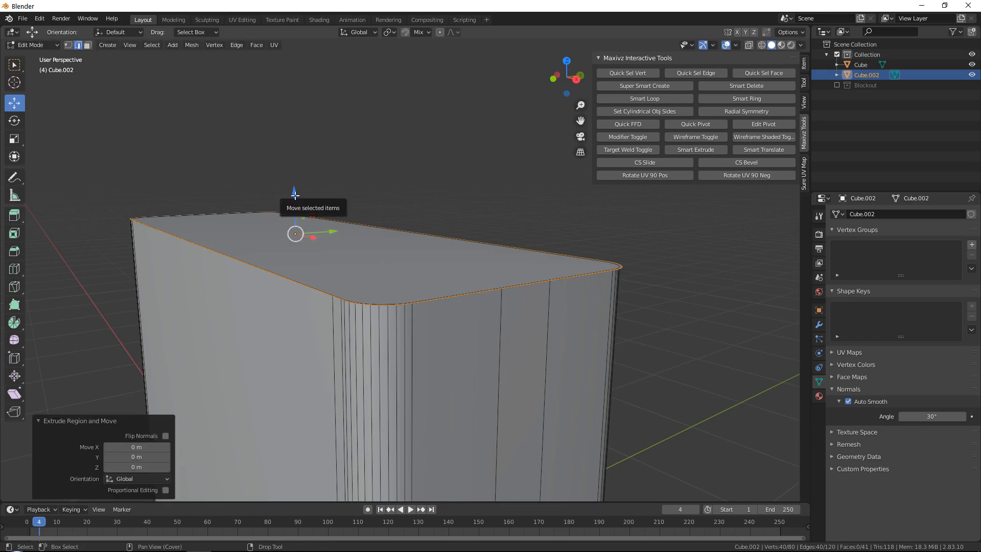
drag(294, 197, 298, 178)
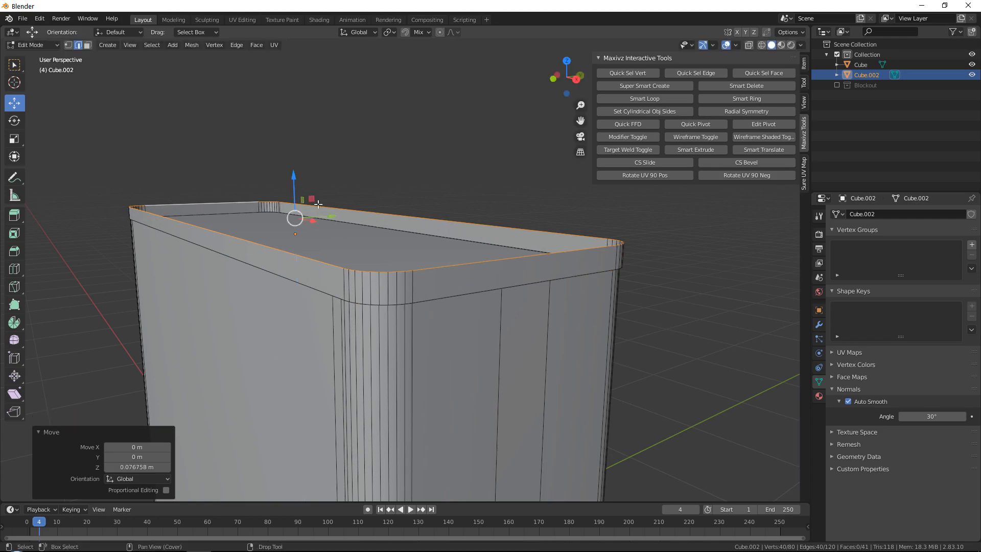
Examine the panel's overhang from below around the casing's rounded corners, selecting and framing its bottom face.
middle_drag(298, 178, 397, 273)
middle_drag(350, 335, 414, 132)
middle_drag(469, 88, 619, 215)
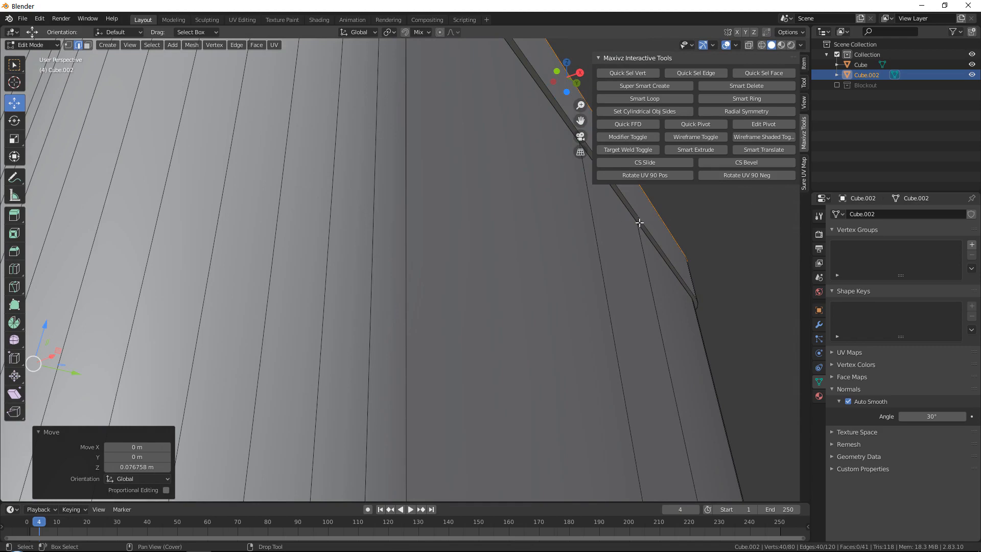
key(3)
click(637, 219)
key(KP_Decimal)
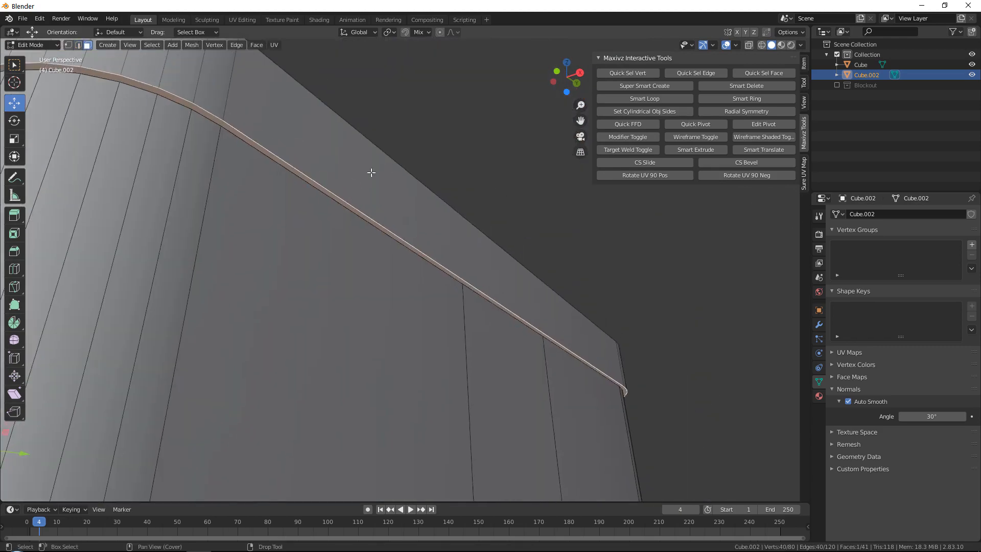
middle_drag(314, 163, 249, 262)
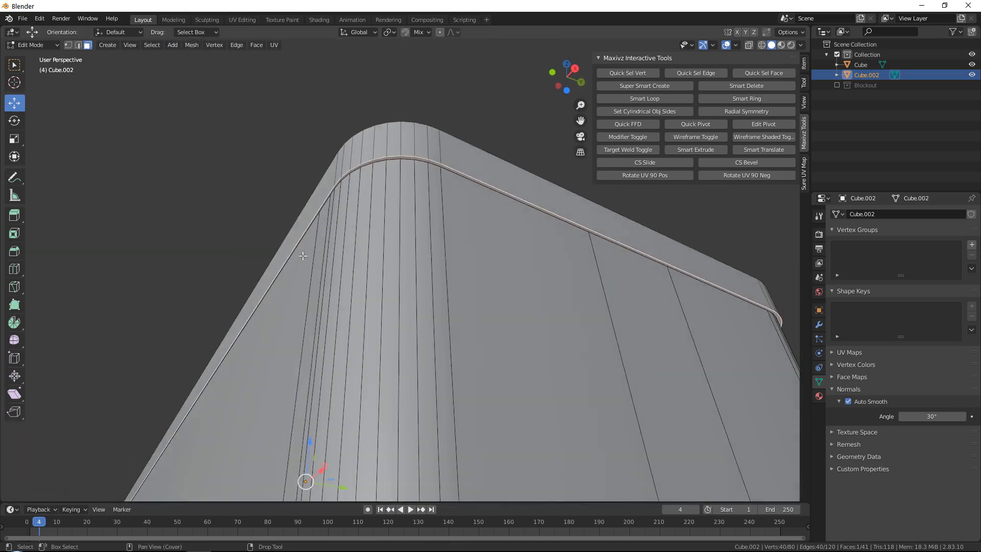
middle_drag(327, 212, 296, 302)
Select all panel vertices along one long side and move them outward about -0.0012 m along Y.
scroll(271, 181, down, 10)
key(1)
key(alt+z)
drag(302, 209, 376, 411)
key(alt+z)
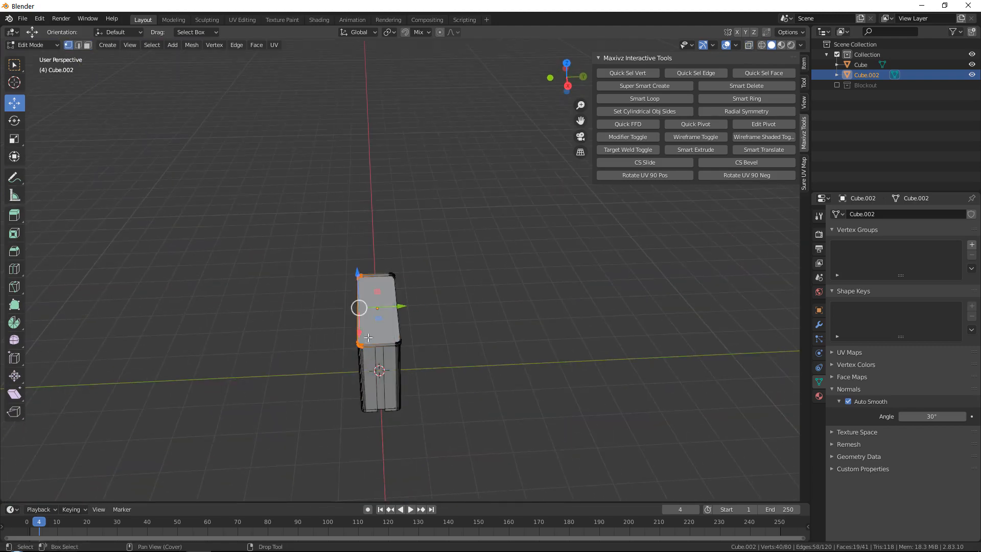
key(KP_Decimal)
alt+middle_drag(402, 365, 408, 261)
scroll(408, 261, up, 7)
scroll(408, 261, up, 4)
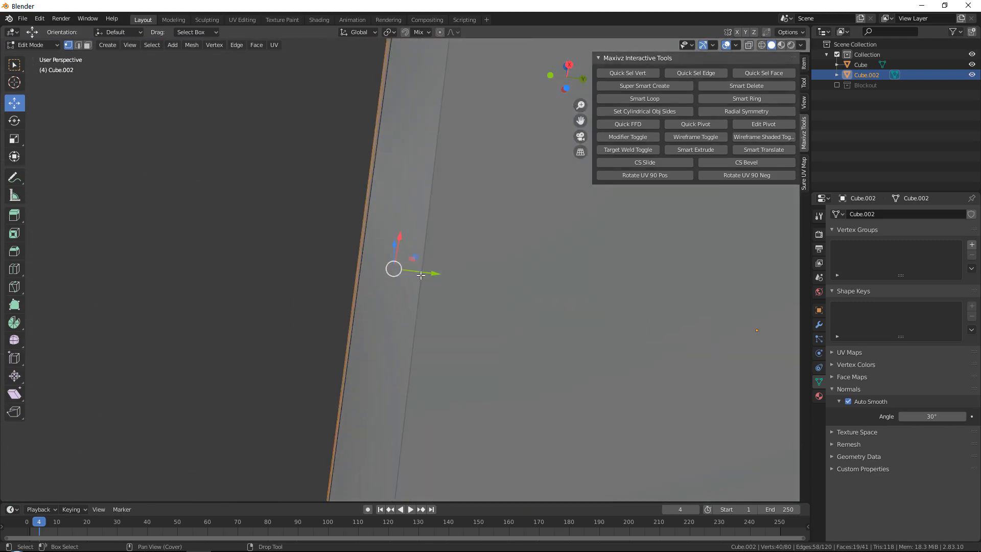
drag(420, 273, 422, 272)
scroll(415, 282, down, 11)
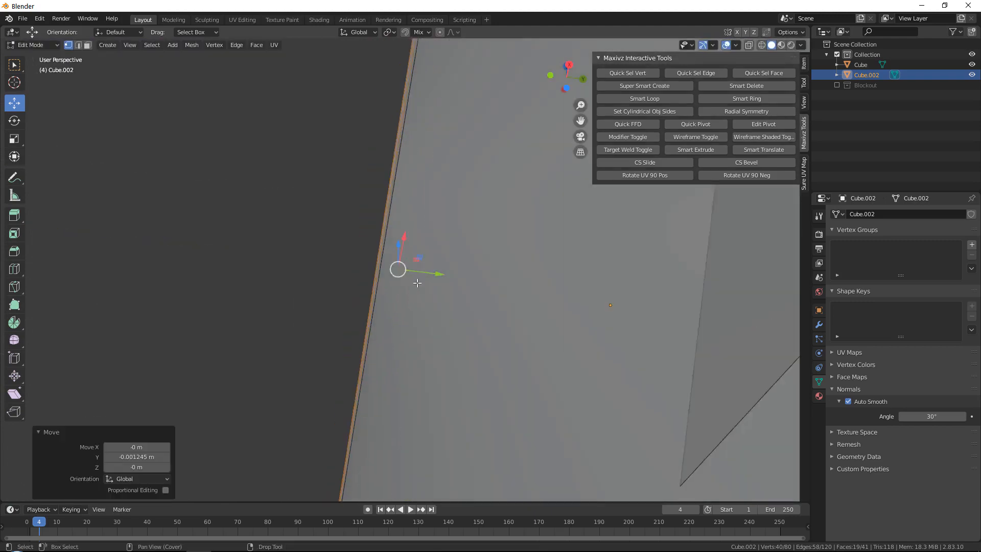
Select the rim's upper edge loop and lower it about 0.021 m along Z, temporarily showing the Blockout collection as height reference.
alt+middle_drag(415, 282, 475, 194)
middle_drag(475, 194, 459, 332)
scroll(463, 242, up, 4)
click(372, 143)
key(2)
alt+click(459, 331)
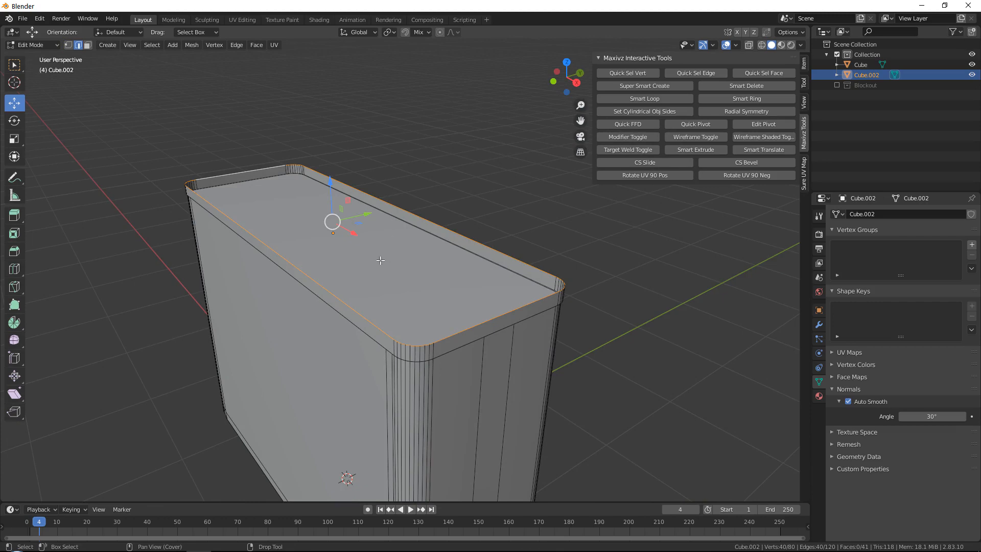
middle_drag(380, 261, 389, 302)
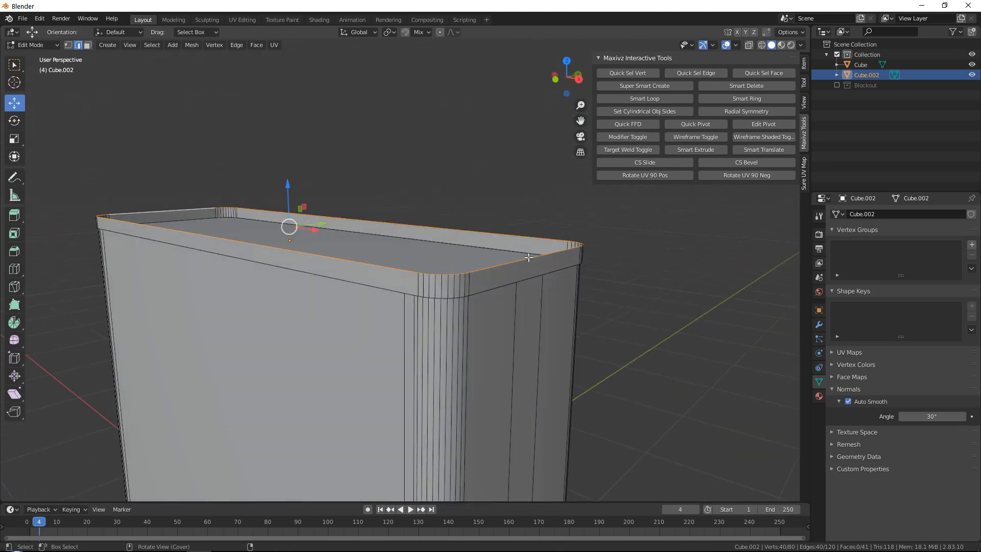
click(837, 85)
middle_drag(286, 215, 274, 182)
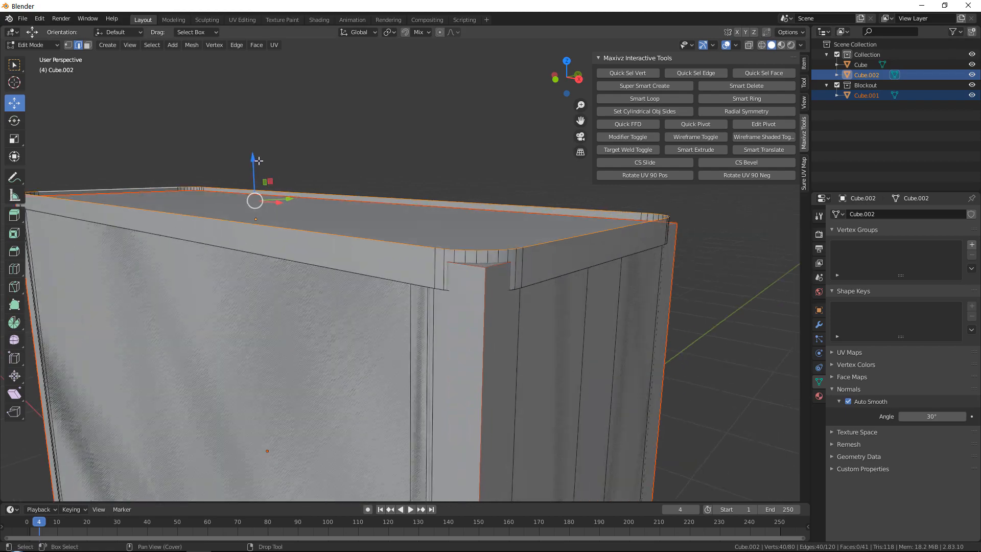
drag(259, 160, 253, 167)
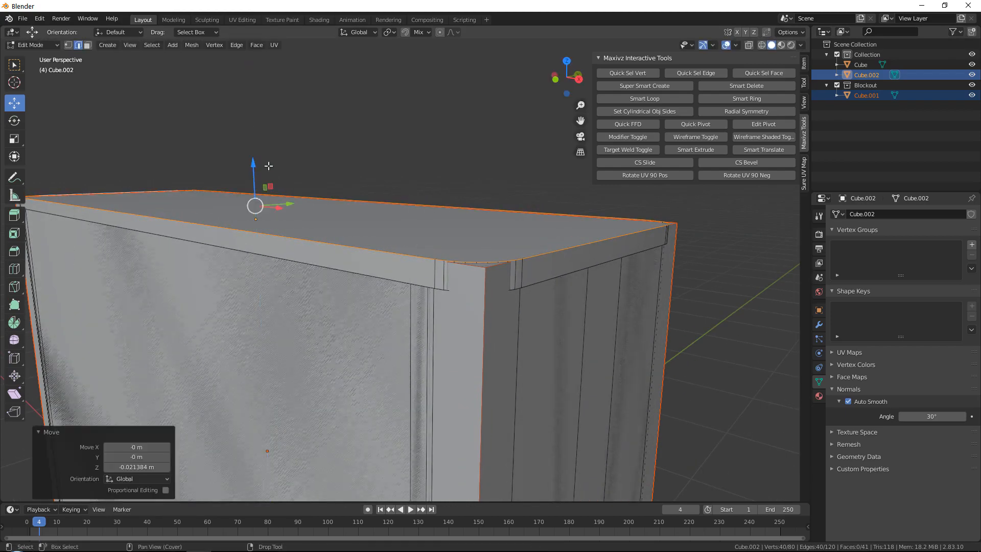
click(836, 86)
Raise the rim's upper edge loop about 0.01 m along Z and check the panel's thickness.
middle_drag(404, 225, 446, 220)
scroll(415, 207, down, 2)
scroll(465, 202, down, 1)
scroll(287, 175, up, 4)
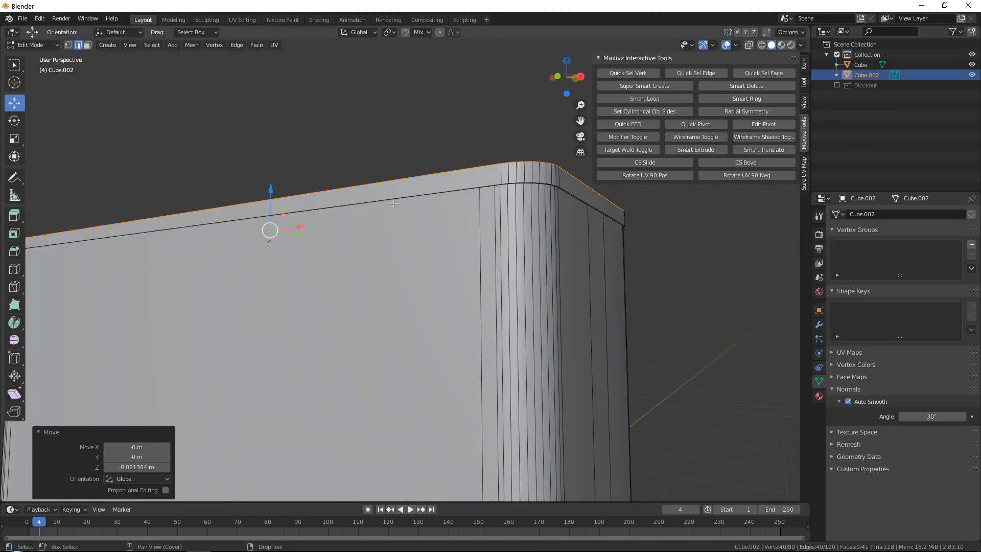
shift+middle_drag(274, 173, 270, 217)
scroll(245, 230, up, 2)
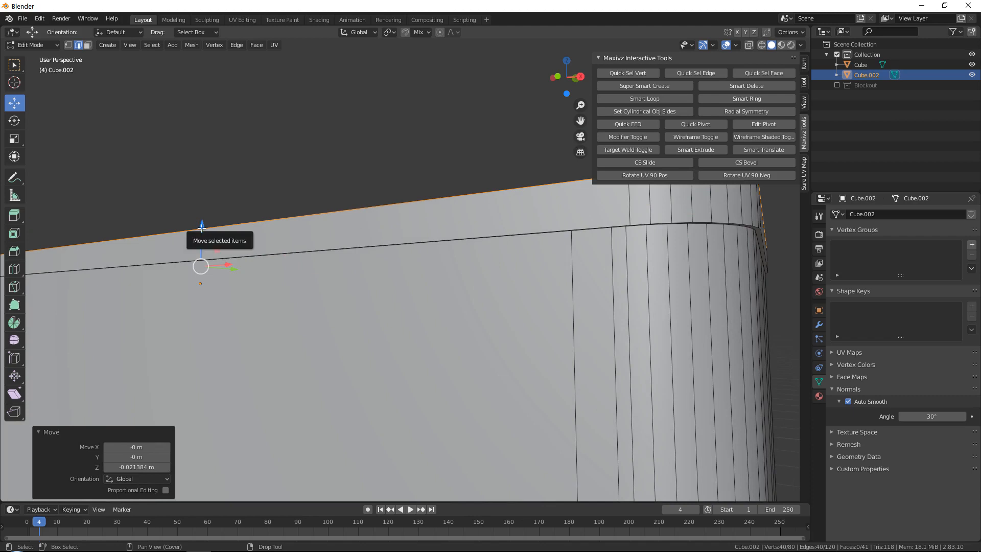
drag(203, 228, 207, 224)
scroll(358, 255, down, 5)
scroll(313, 253, up, 4)
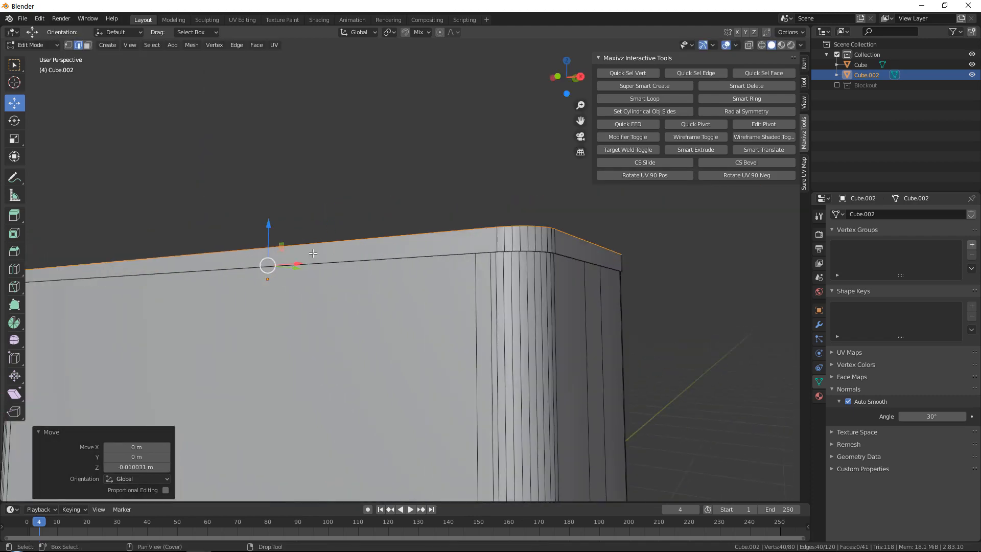
Raise the rim's upper edge loop by a further 0.0018 m or so along Z.
scroll(313, 253, down, 5)
mouse_move(475, 279)
middle_down()
mouse_move(495, 281)
mouse_move(479, 276)
middle_up()
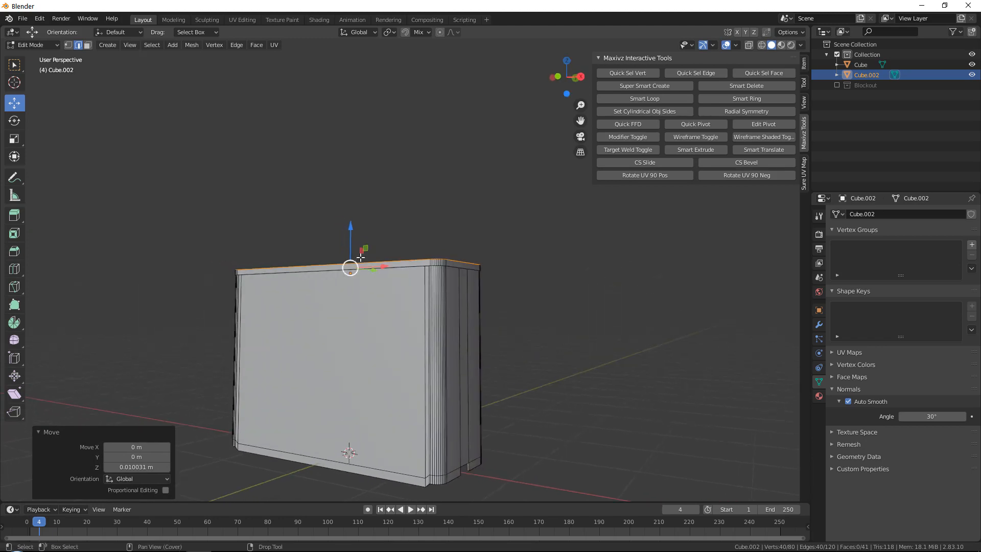
scroll(307, 245, up, 6)
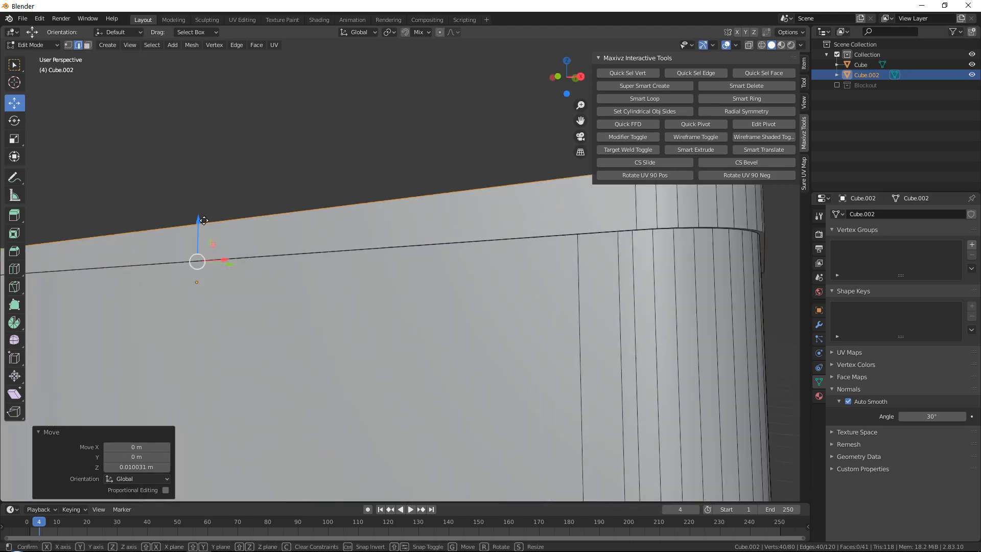
drag(200, 220, 206, 220)
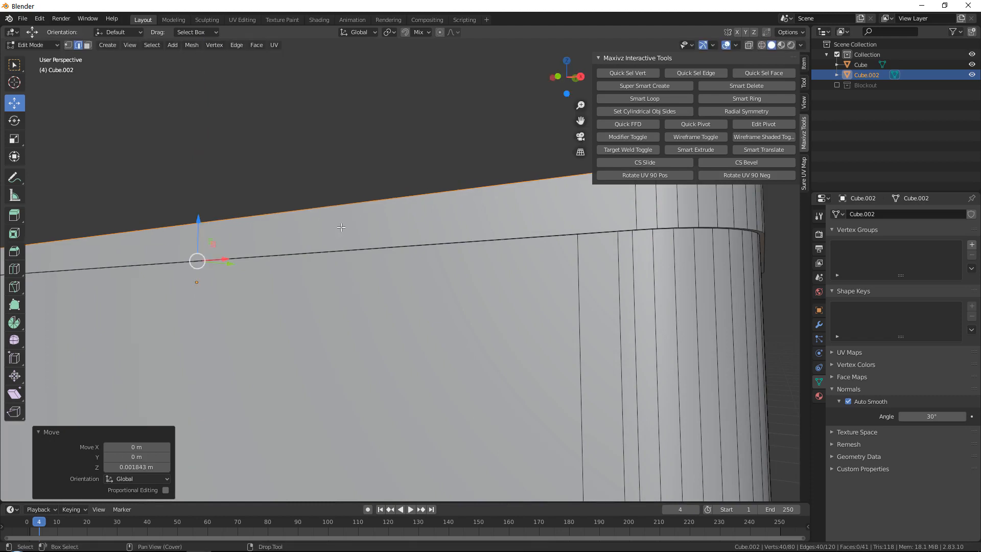
scroll(353, 237, down, 9)
Close the open top of the rim with a new face made from its selected upper edge loop.
scroll(401, 255, up, 2)
mouse_move(383, 268)
shift+middle_down()
mouse_move(399, 254)
mouse_move(456, 267)
mouse_move(414, 308)
mouse_move(396, 261)
shift+middle_up()
scroll(514, 221, up, 1)
scroll(437, 291, up, 5)
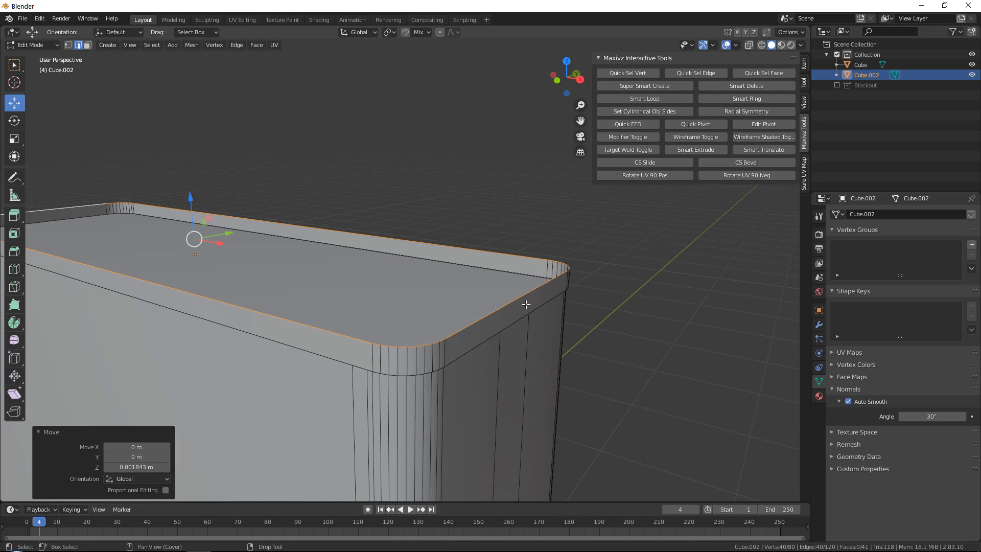
shift+middle_drag(526, 305, 516, 318)
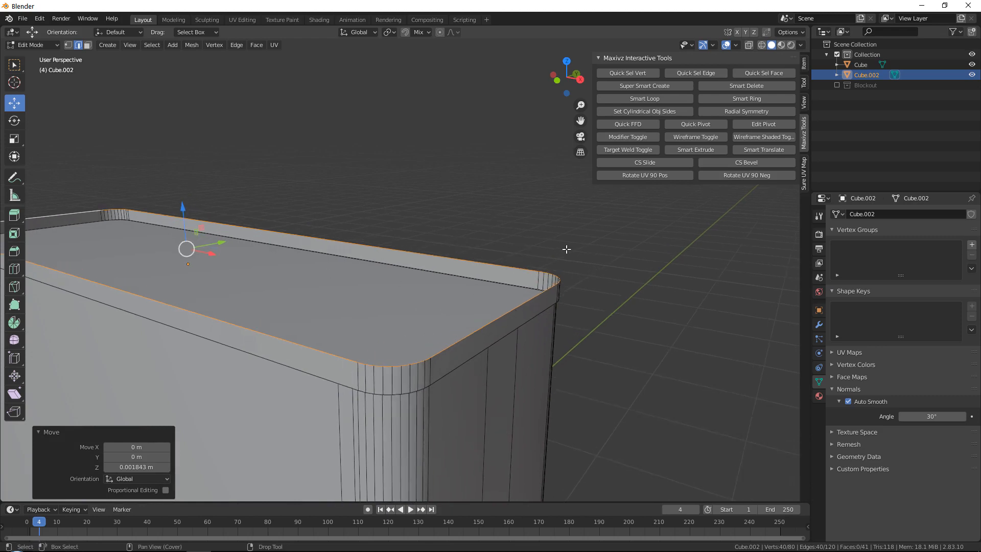
key(q)
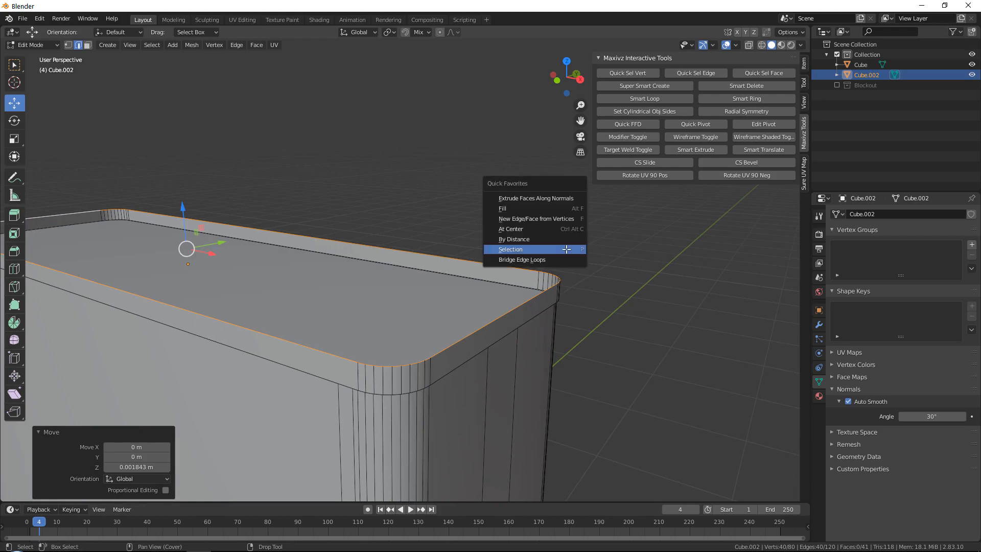
click(548, 218)
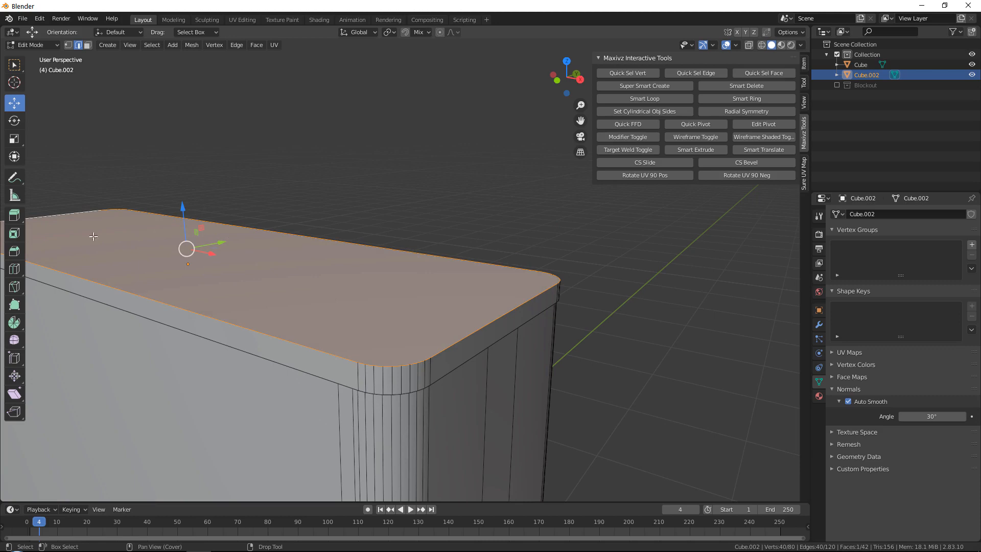
Return to Object Mode and apply all transforms to the top panel.
shift+middle_drag(481, 257, 545, 287)
middle_drag(459, 352, 519, 248)
key(Tab)
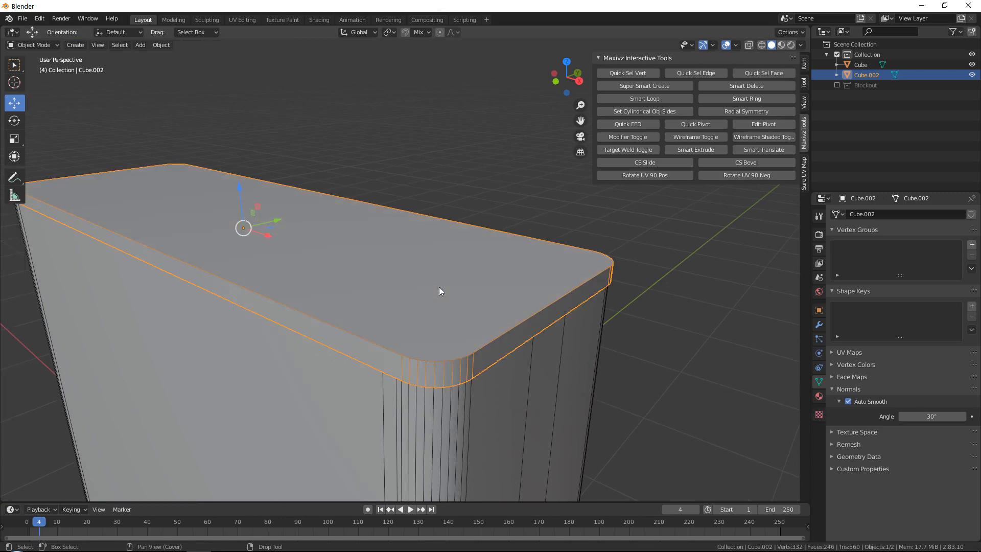
key(q)
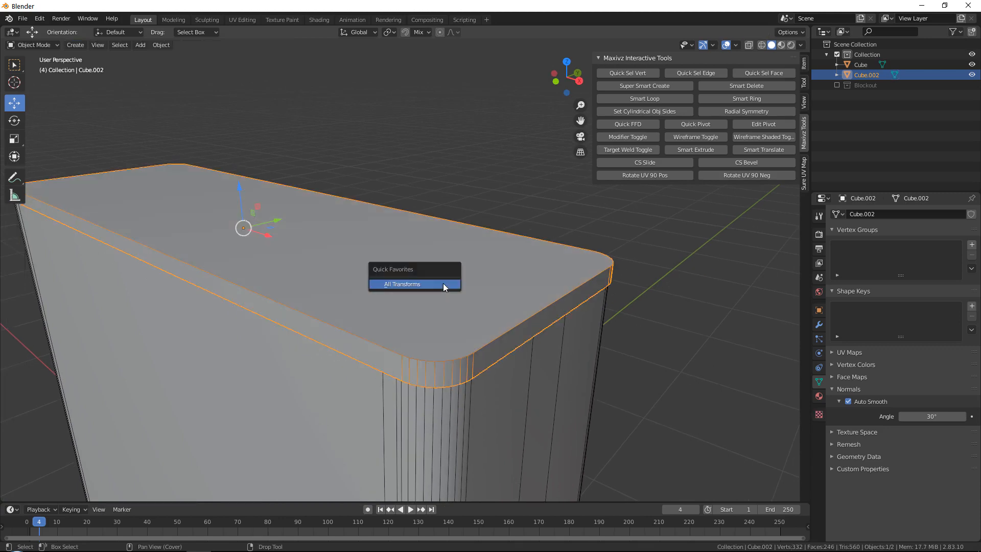
click(443, 283)
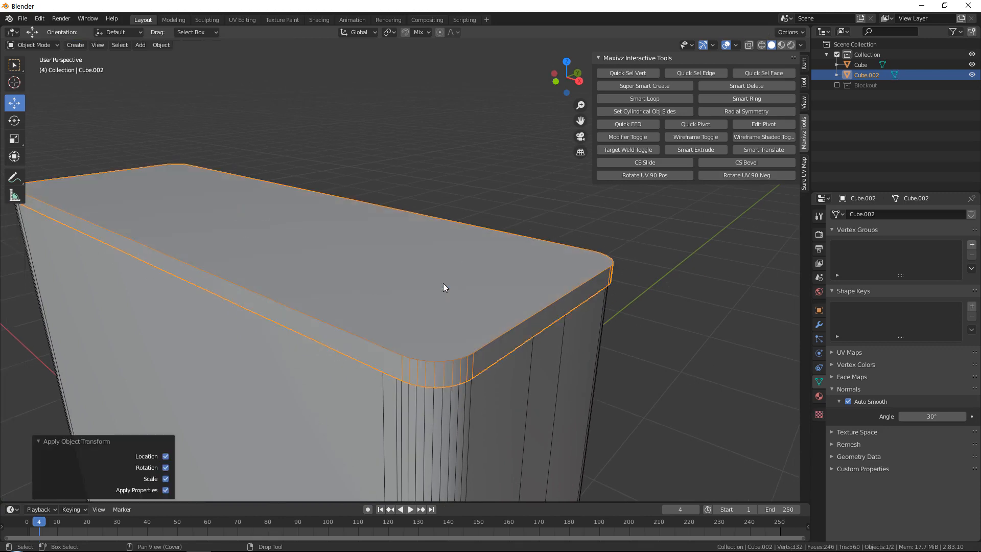
Try beveling the top panel's upper edge loop with a 0.0205 m offset and 4 segments in Edit Mode.
key(Tab)
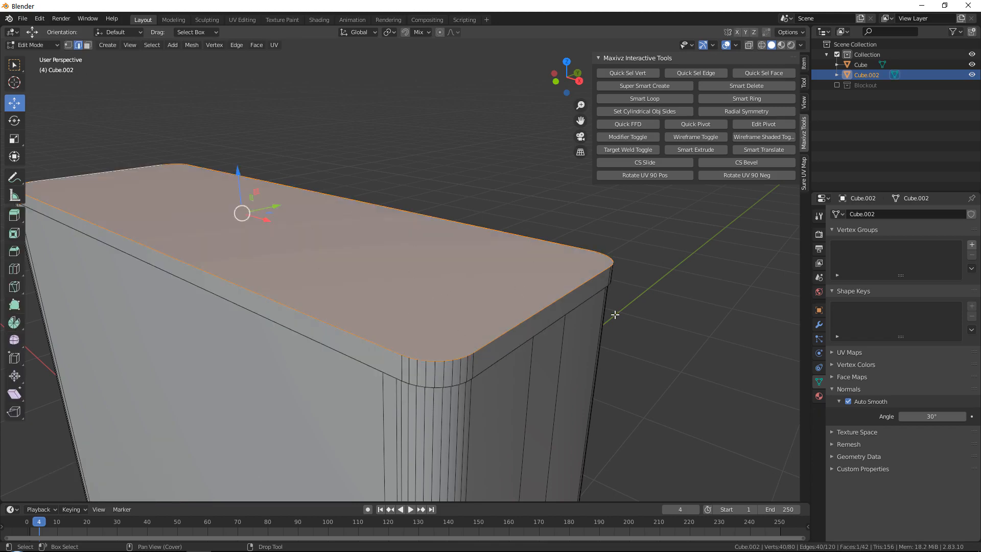
key(ctrl+b)
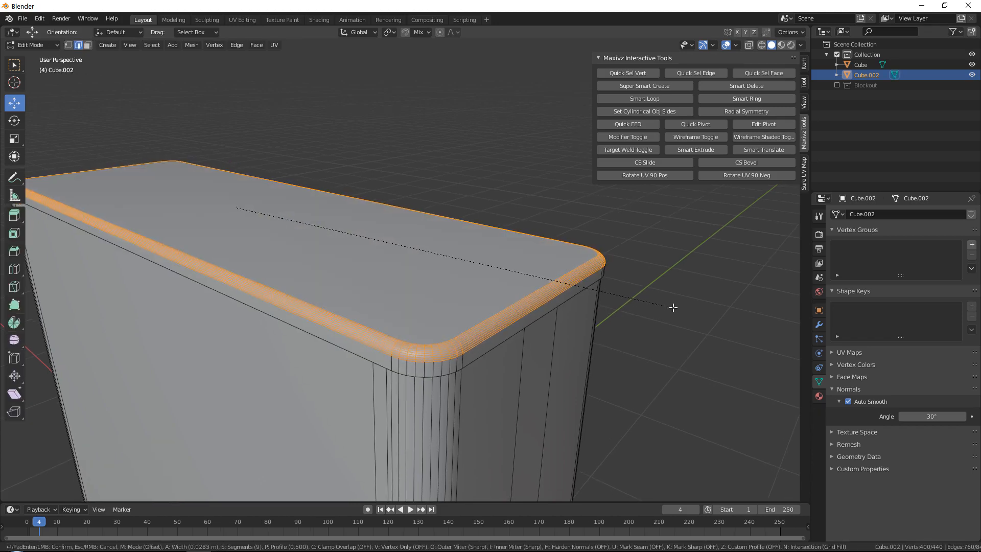
scroll(673, 307, down, 3)
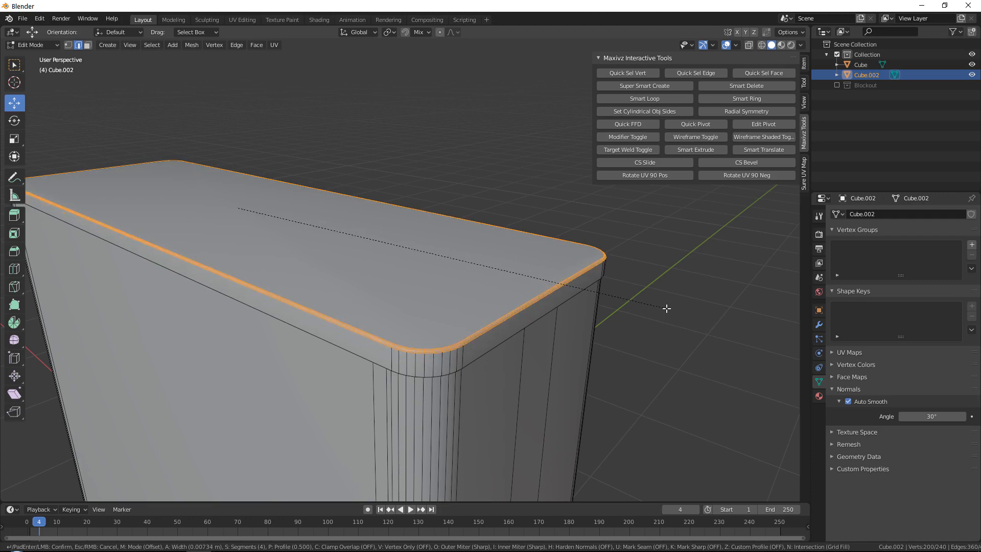
click(669, 308)
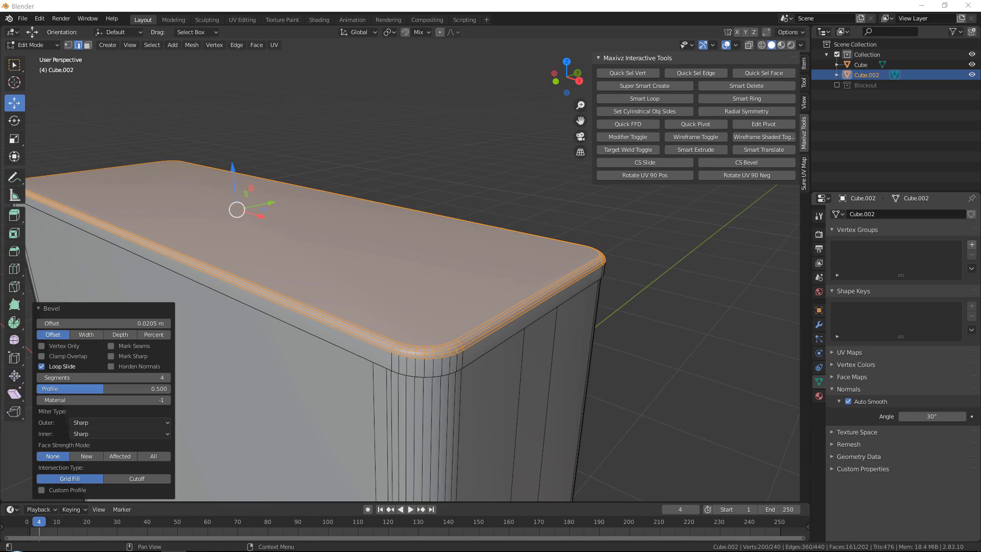
Switch to Windows Photo Viewer and examine the edges and seams of the top covers in the air conditioner reference photos.
drag(980, 31, 539, 4)
drag(543, 130, 212, 211)
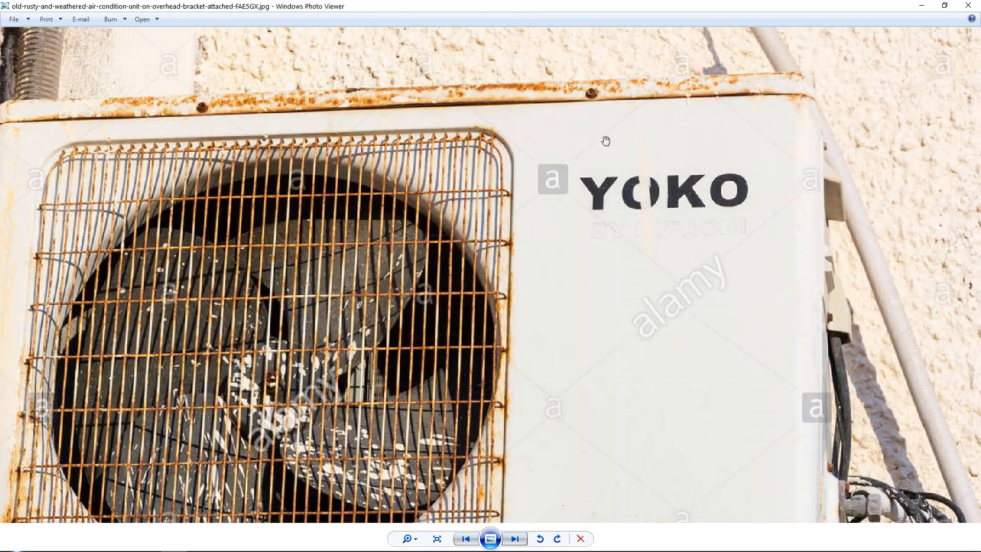
key(Right)
key(Right)
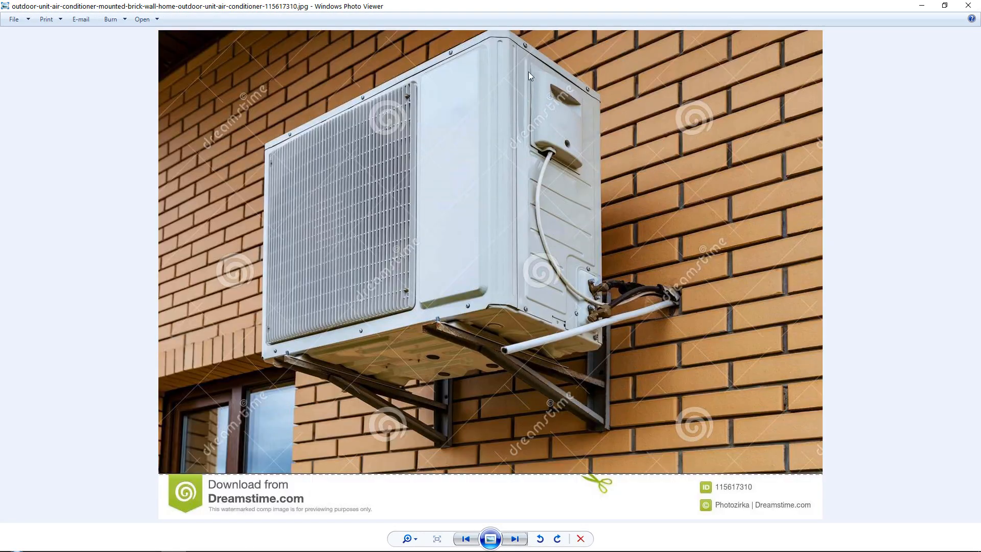
key(Right)
key(Right)
key(Right)
key(Right)
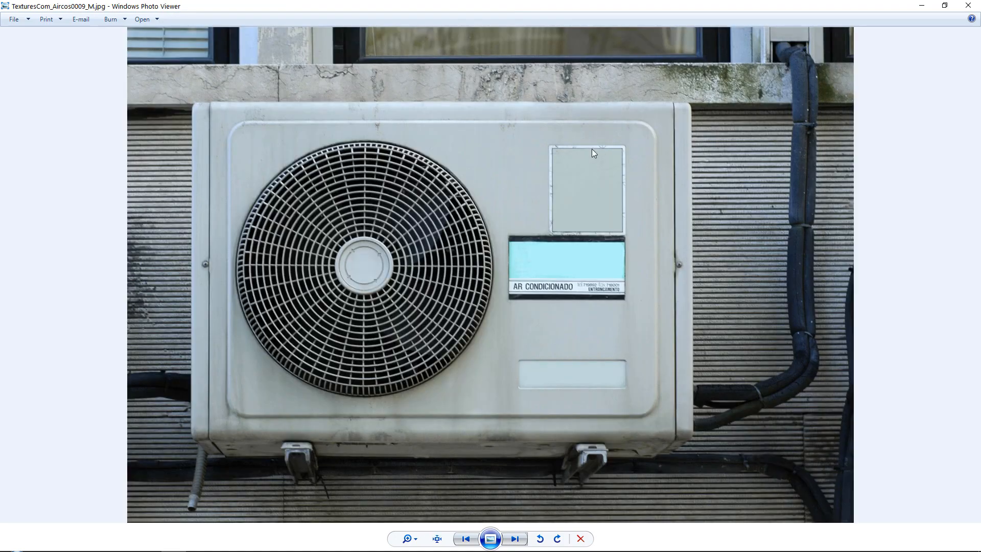
key(Right)
key(Right)
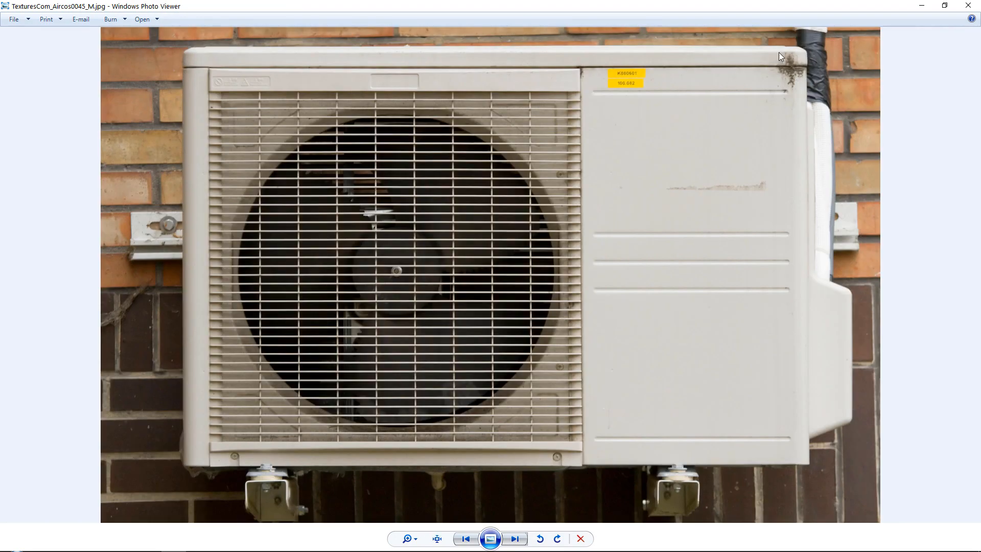
key(Right)
key(Right)
key(Left)
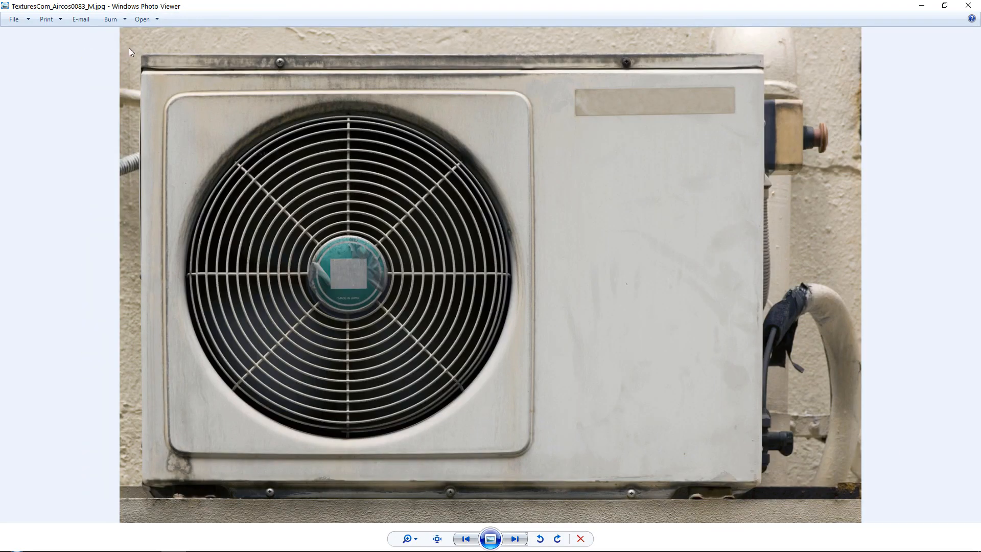
scroll(765, 63, up, 2)
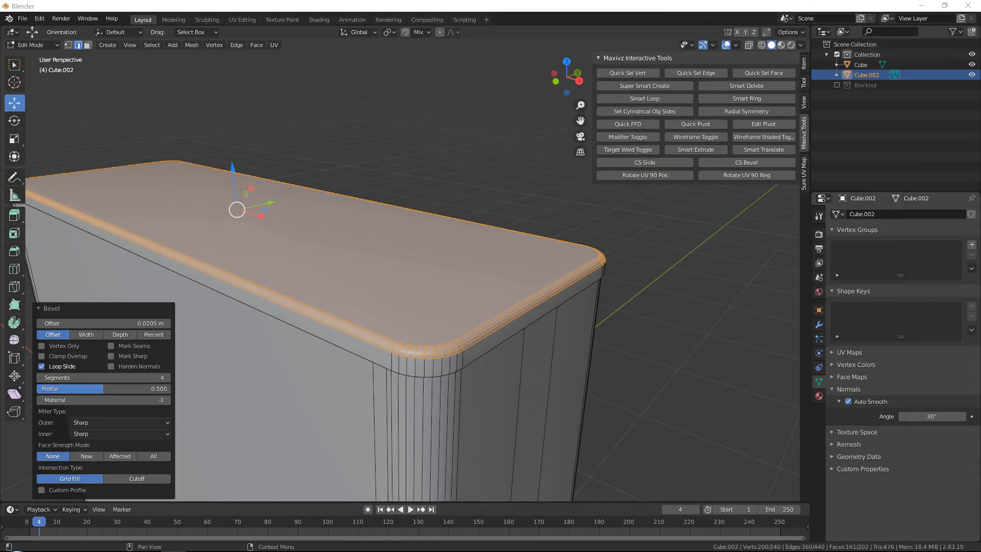
Undo the bevel and bevel the panel's upper edge loop again with a 0.0153 m offset and 4 segments.
scroll(460, 304, down, 5)
scroll(442, 202, up, 6)
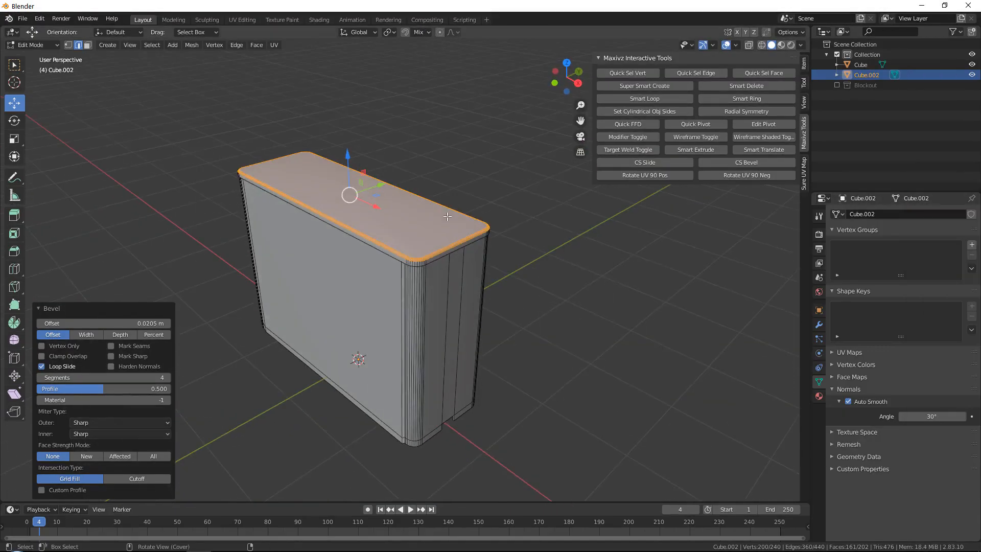
middle_drag(442, 202, 635, 361)
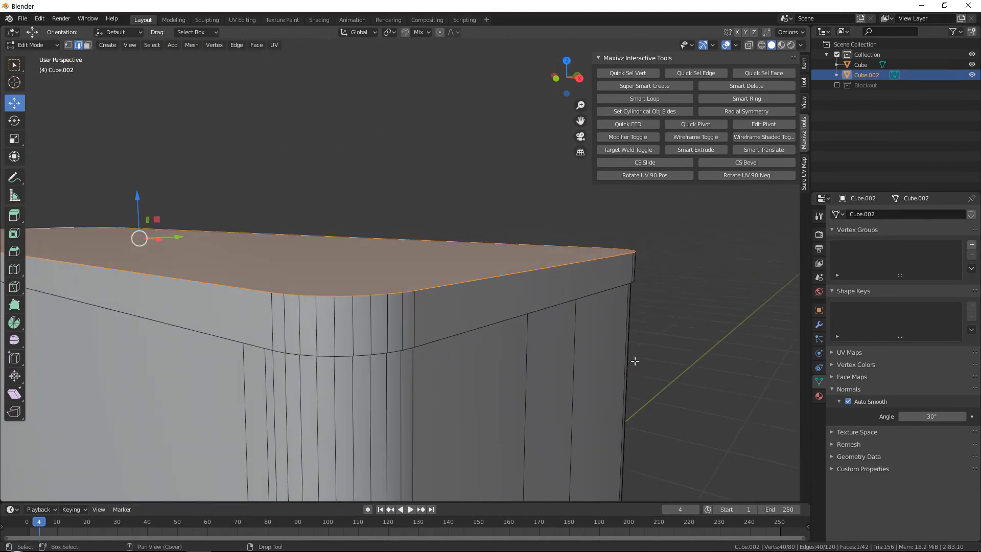
key(ctrl+b)
scroll(638, 365, down, 1)
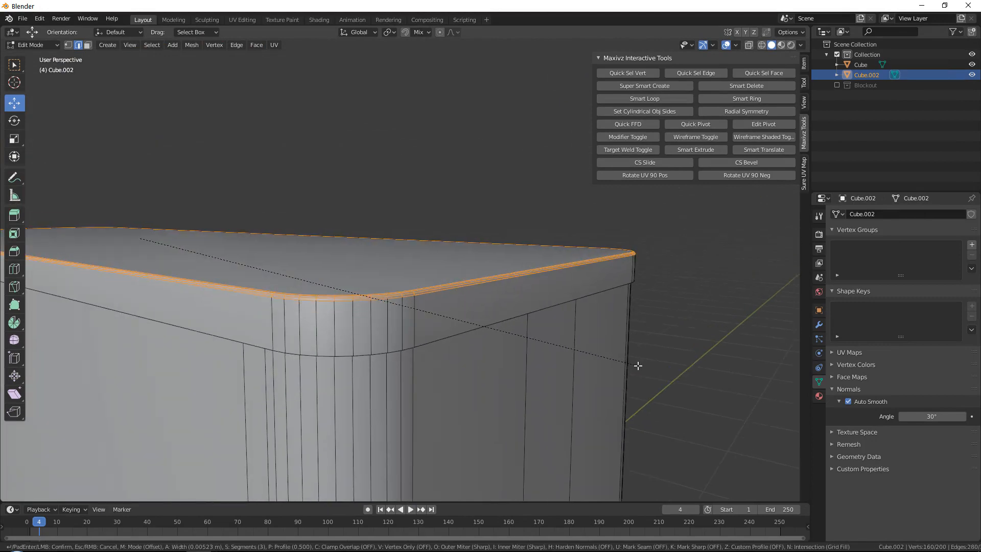
click(638, 365)
scroll(639, 363, down, 4)
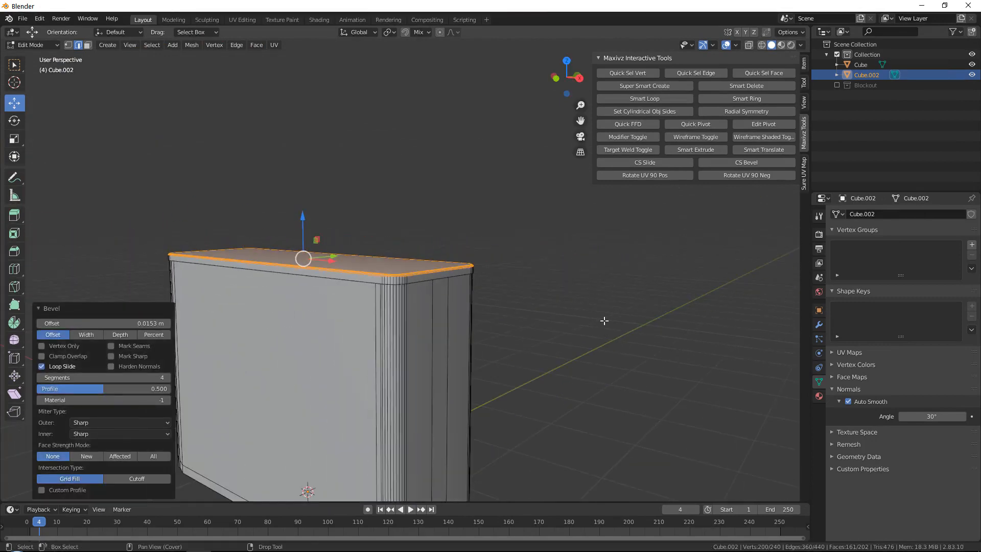
Return to Object Mode, deselect everything, turn off the wireframe display and inspect the casing's shading.
key(Tab)
scroll(533, 219, down, 4)
middle_drag(534, 219, 581, 245)
click(553, 202)
scroll(556, 202, up, 3)
click(714, 135)
scroll(555, 235, up, 2)
click(473, 191)
click(673, 264)
middle_drag(587, 278, 360, 192)
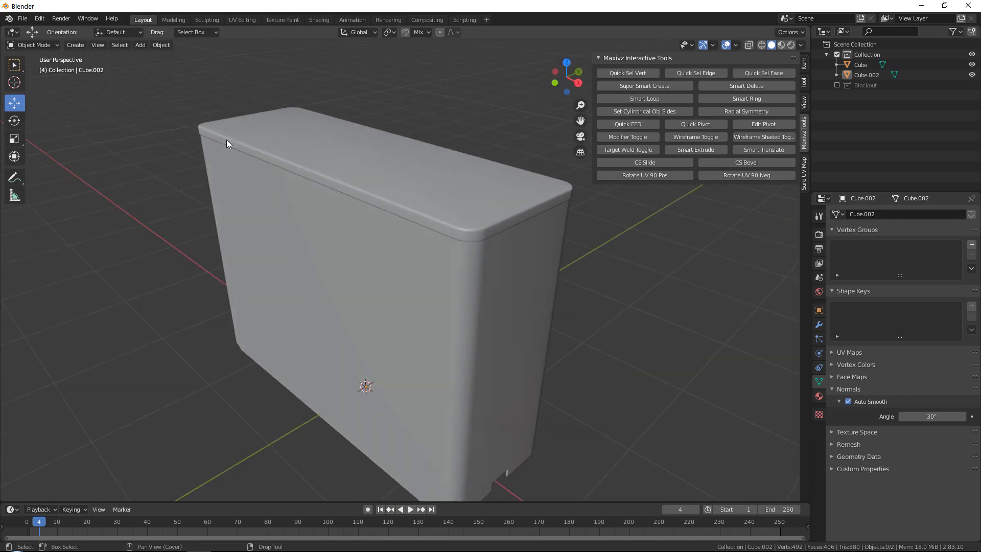
middle_drag(703, 311, 680, 293)
middle_drag(486, 191, 448, 237)
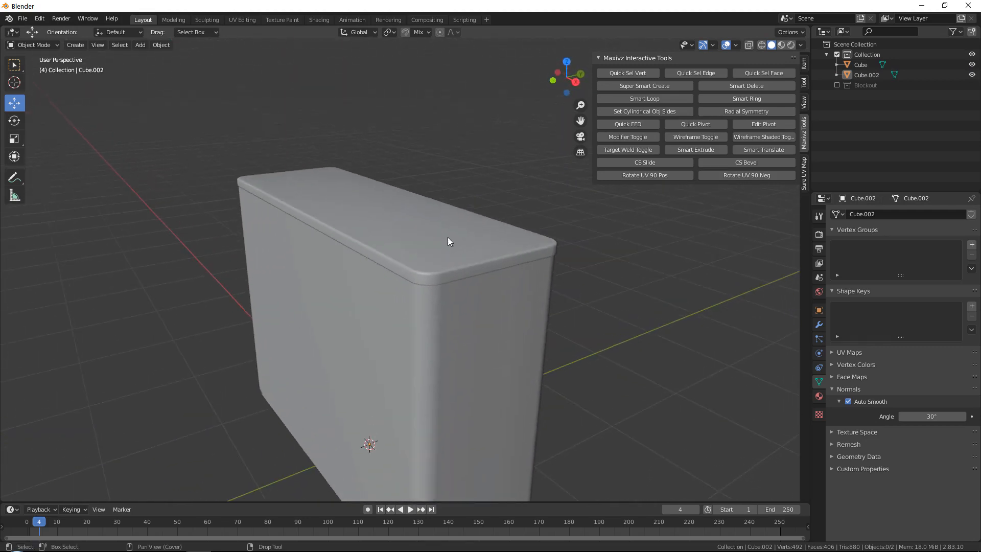
Select the top panel, frame its mesh in Edit Mode to examine the upper face, and return to Object Mode.
click(446, 237)
key(Tab)
middle_drag(355, 241, 475, 279)
key(KP_Decimal)
scroll(262, 256, down, 2)
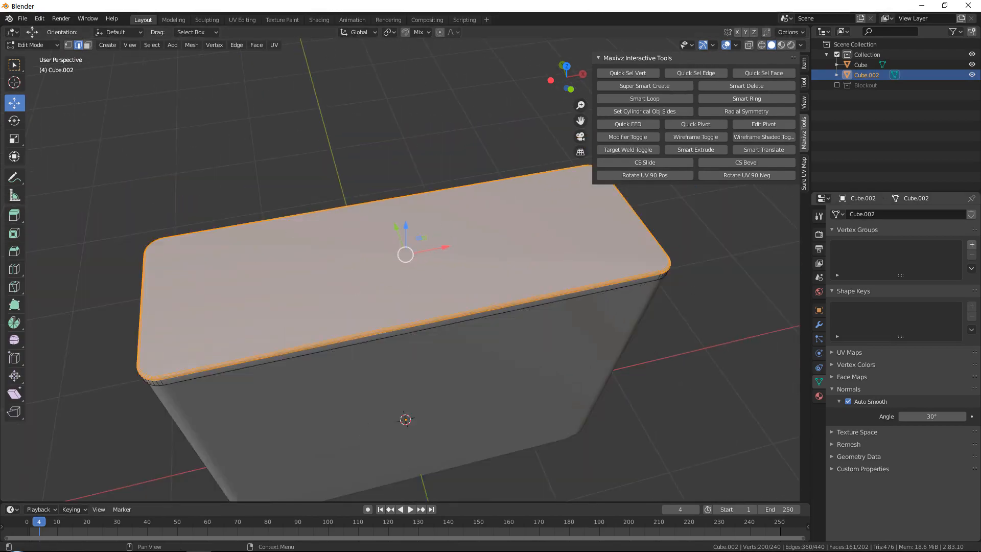
key(Tab)
Switch to Windows Photo Viewer and browse back to the Daikin reference photo to study its top cover.
drag(980, 153, 497, 1)
key(Left)
key(Left)
key(Left)
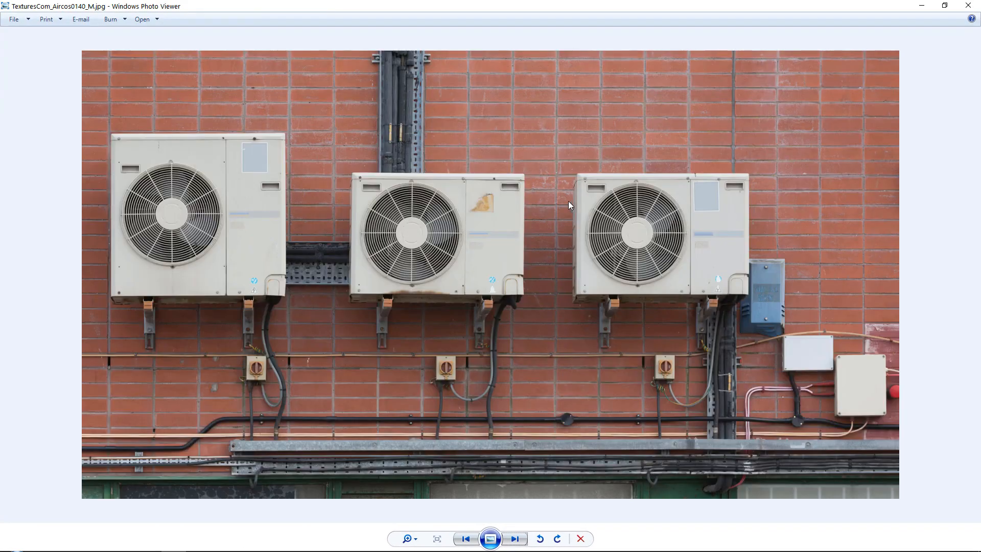
key(Left)
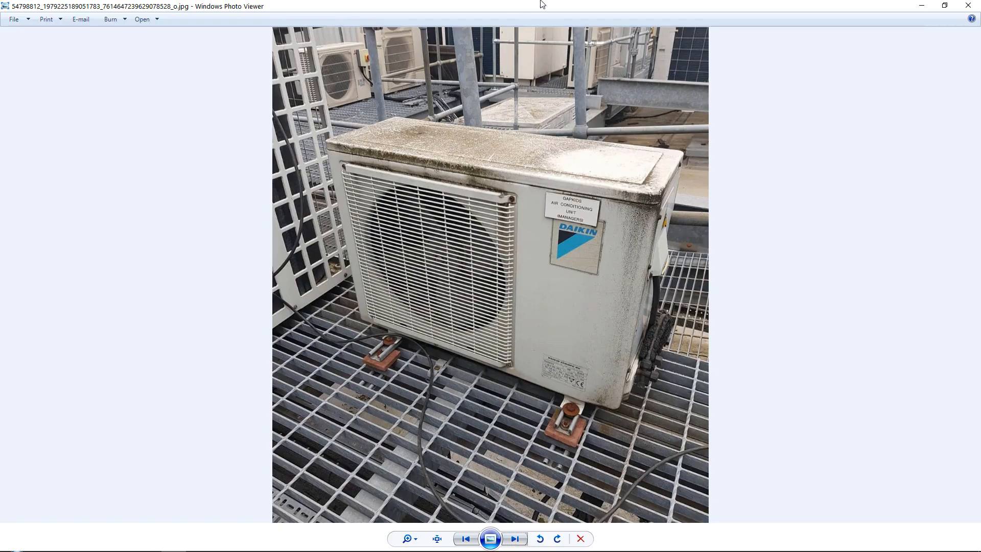
drag(543, 5, 980, 195)
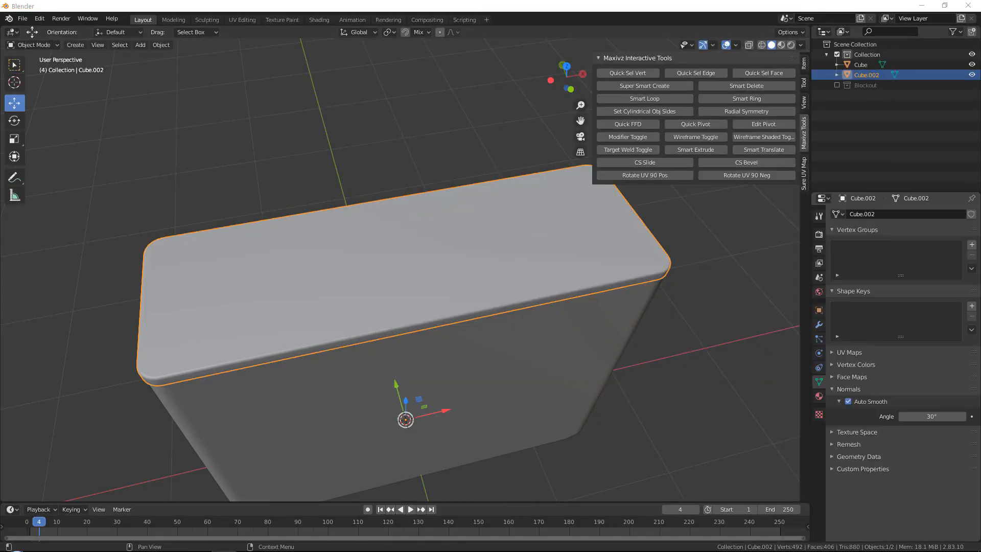
Enter Edit Mode on the top panel, deselect all geometry and switch to vertex selection.
middle_drag(467, 362, 666, 300)
key(Tab)
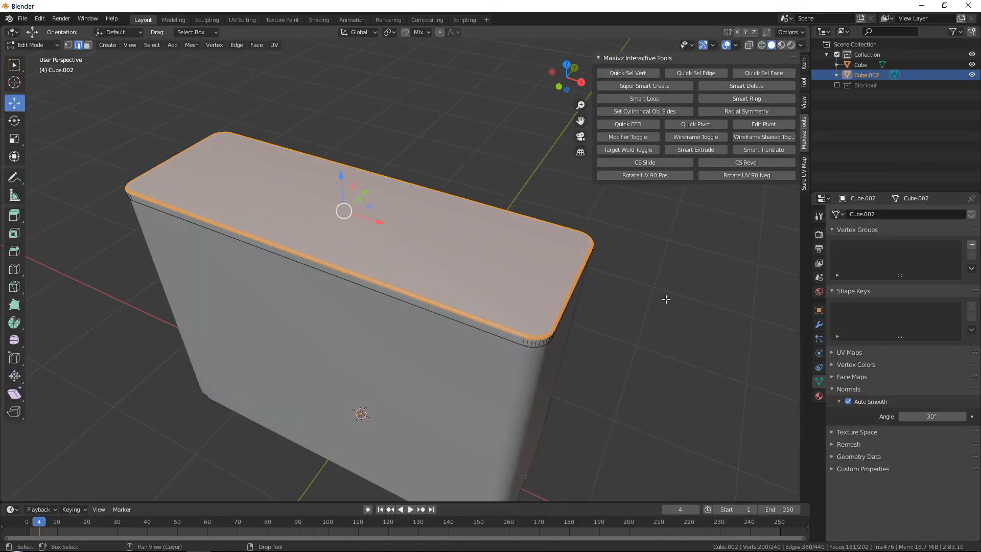
click(666, 299)
middle_drag(526, 321, 506, 304)
scroll(486, 299, up, 1)
key(1)
scroll(511, 307, up, 4)
middle_drag(646, 330, 479, 321)
scroll(398, 322, up, 1)
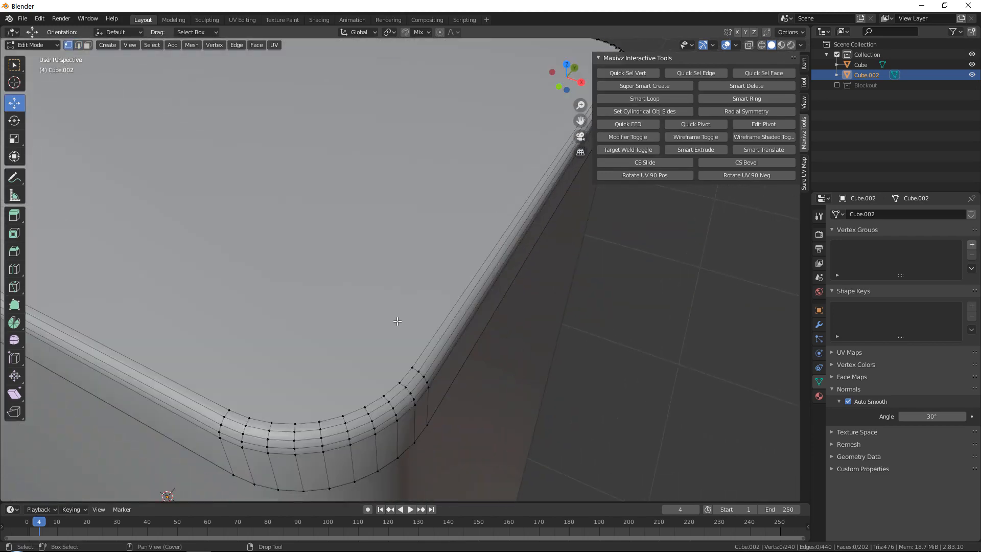
Cut across the panel's top face with the Knife between the opposite vertices where the rounded corners begin at one short end.
middle_drag(398, 321, 409, 345)
key(k)
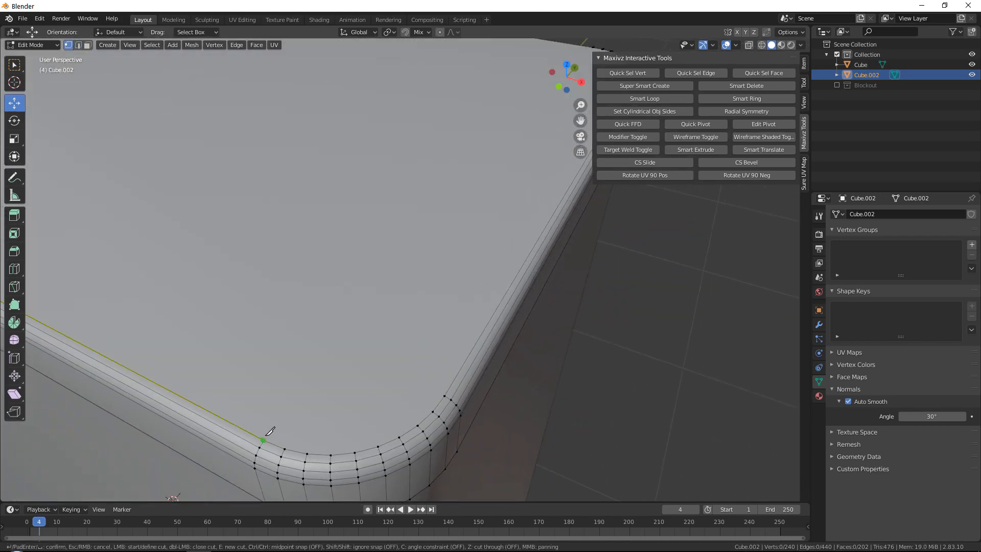
click(264, 440)
scroll(322, 377, down, 4)
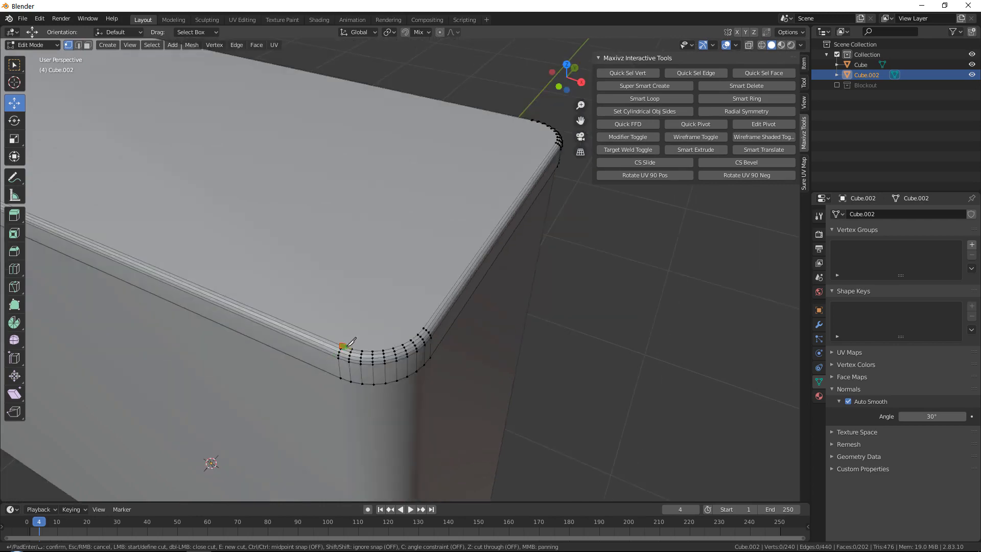
middle_drag(433, 331, 258, 343)
scroll(345, 267, up, 3)
shift+middle_drag(327, 282, 392, 297)
scroll(401, 299, up, 1)
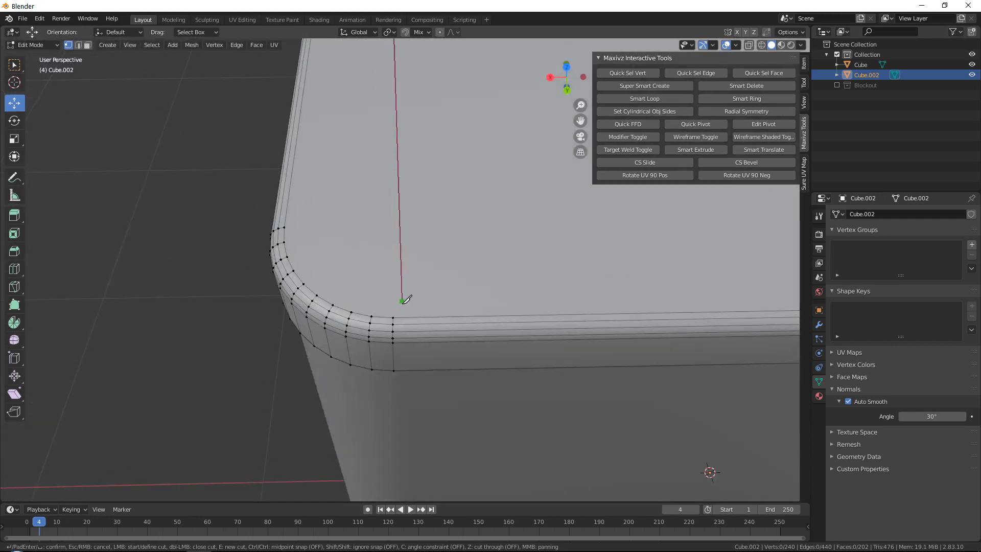
click(393, 317)
key(Return)
scroll(398, 312, down, 4)
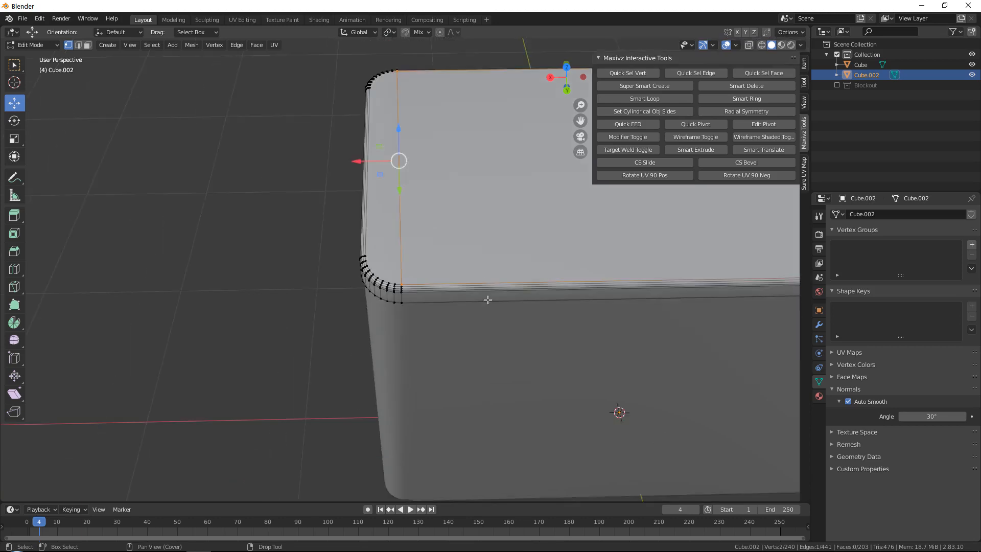
middle_drag(486, 298, 293, 288)
scroll(292, 288, up, 2)
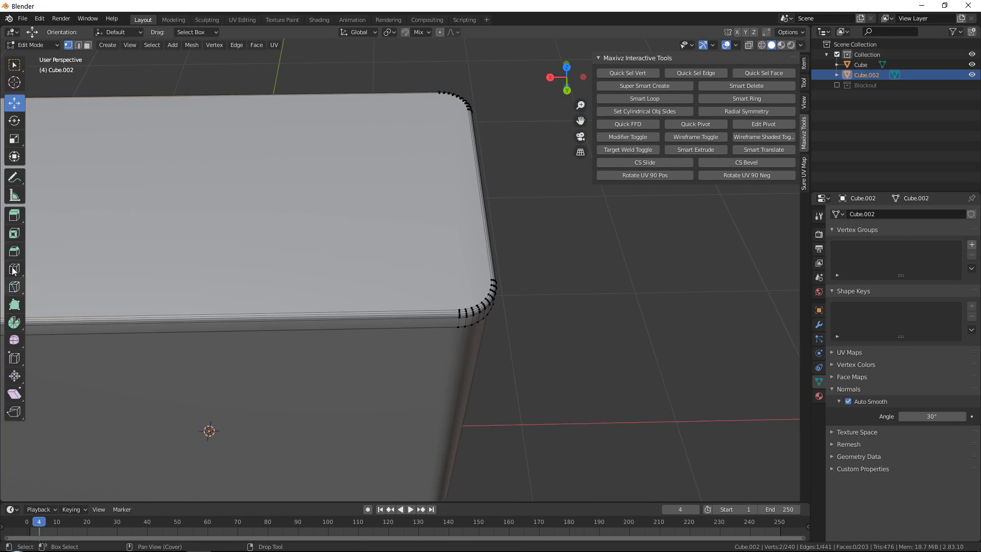
click(209, 47)
mouse_move(194, 47)
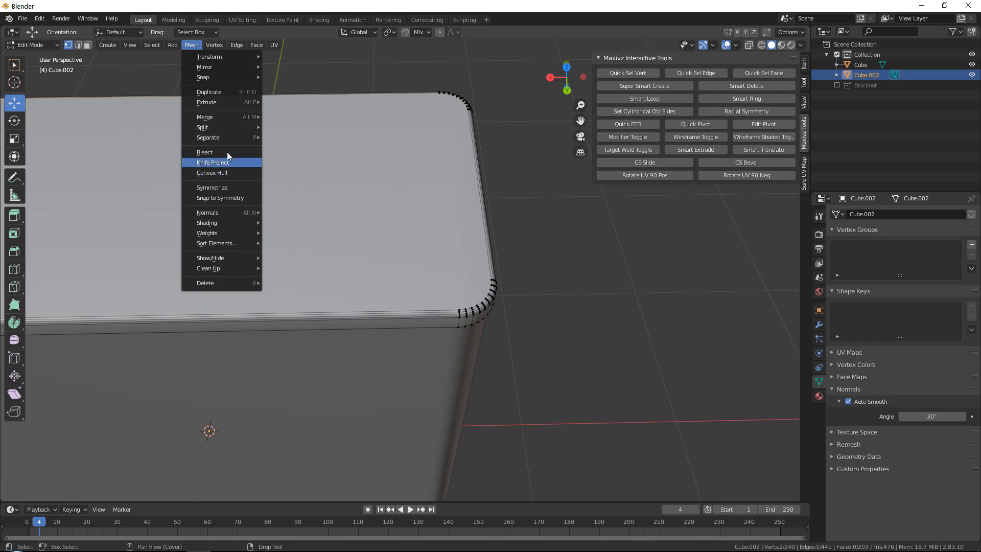
click(211, 45)
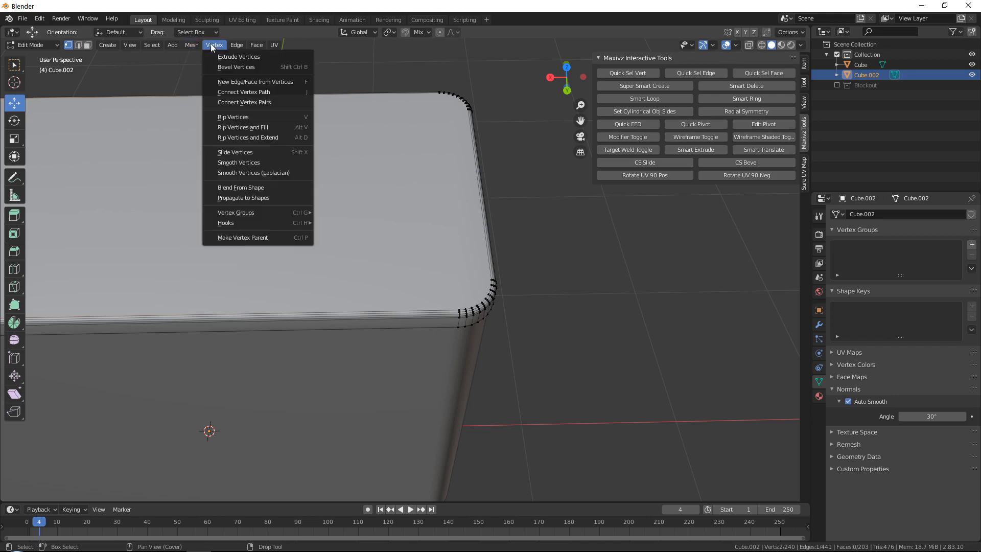
Knife a matching cut across the top face at the panel's other short end, joining the opposite corner-start vertices.
scroll(500, 239, up, 3)
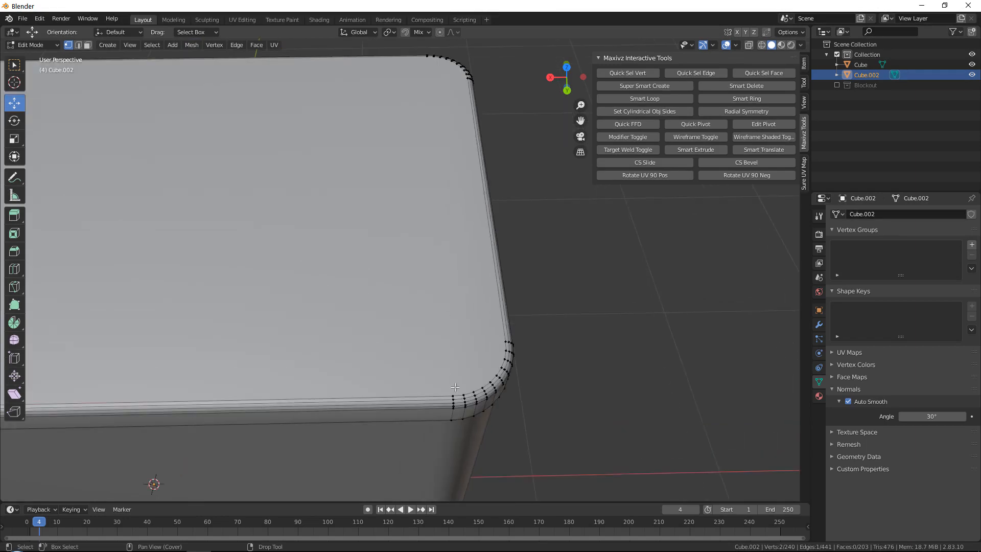
key(k)
click(454, 394)
middle_drag(469, 208, 373, 344)
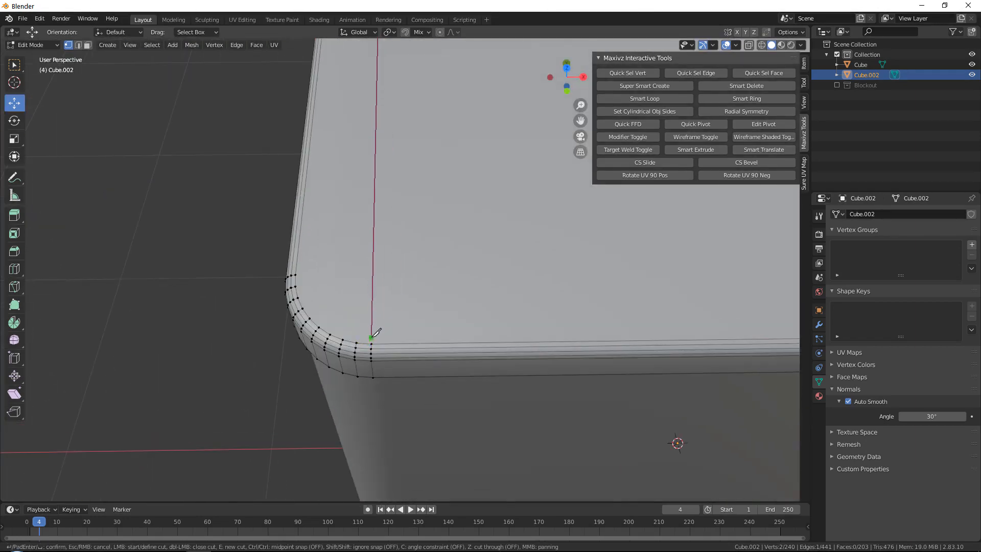
click(371, 343)
key(space)
scroll(378, 327, down, 6)
shift+middle_drag(542, 204, 330, 246)
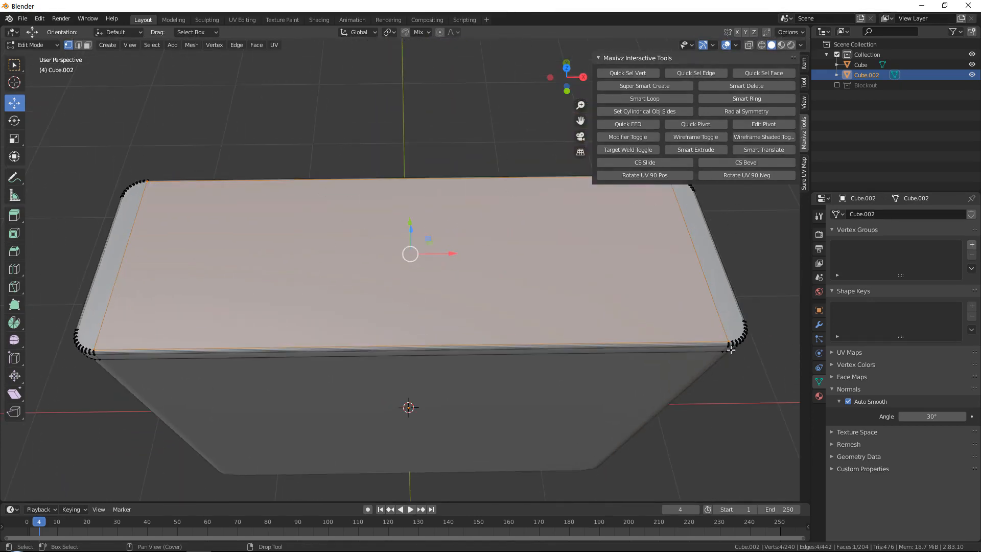
Select the large central face between the two knife cuts on the top panel, using face selection.
shift+middle_drag(271, 207, 402, 189)
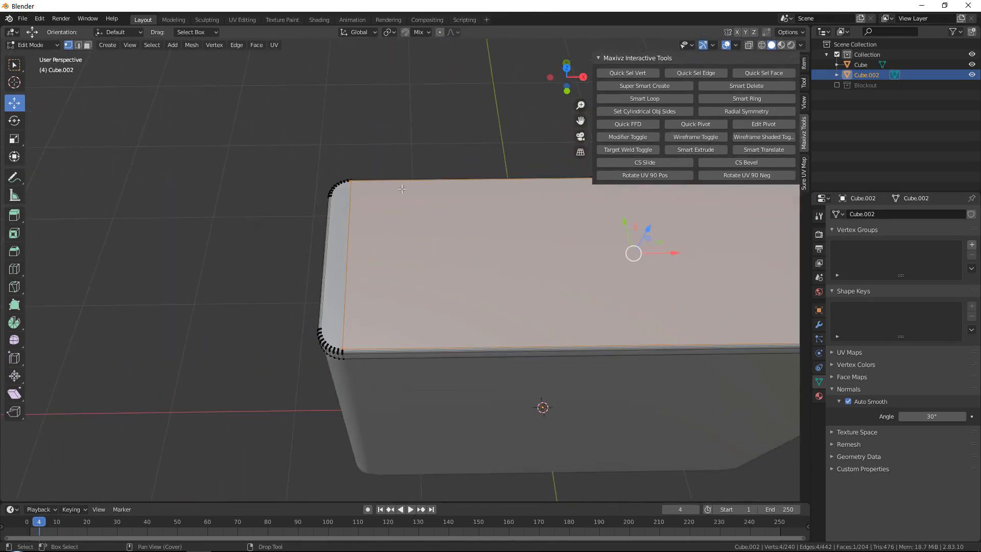
scroll(346, 179, up, 2)
shift+middle_drag(333, 205, 357, 341)
scroll(352, 339, up, 3)
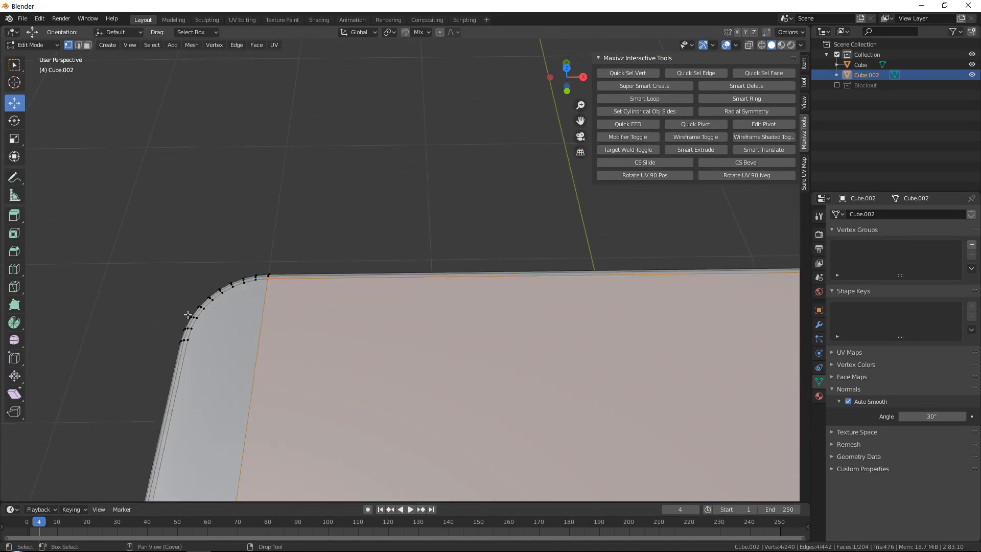
scroll(294, 285, down, 3)
middle_drag(367, 265, 171, 243)
key(3)
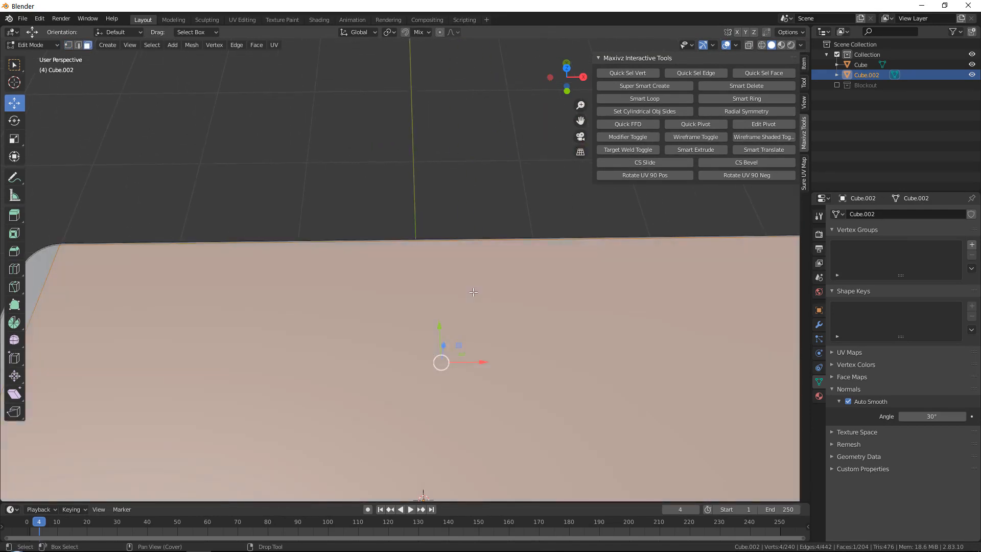
click(453, 288)
scroll(453, 288, down, 5)
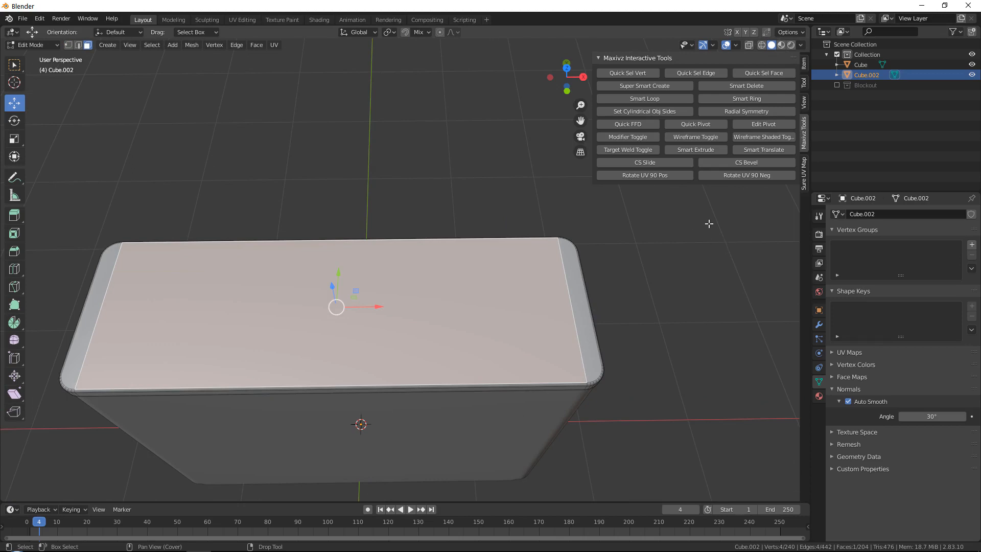
Inset the panel's central face by about 0.1044 m, and inset the resulting inner face by about 0.0176 m.
key(i)
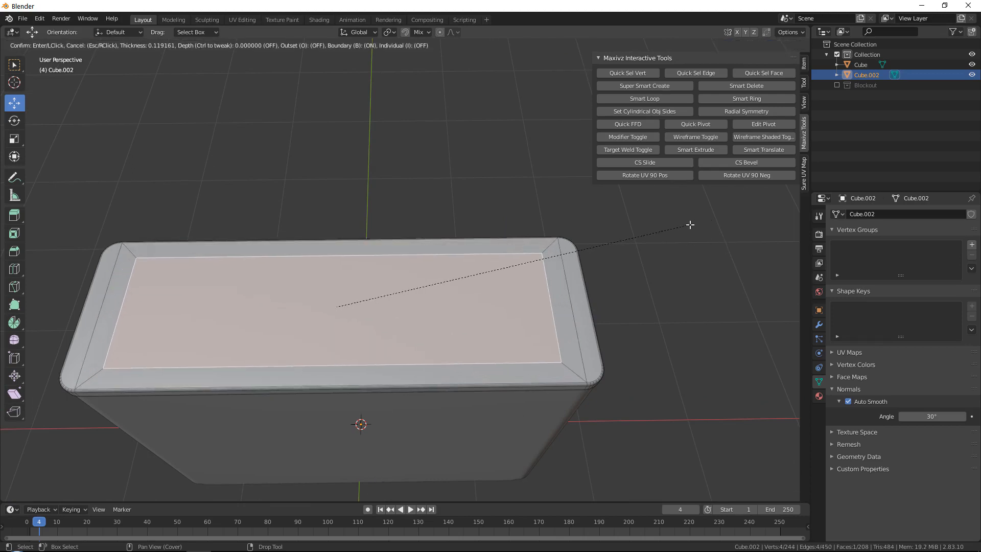
click(692, 225)
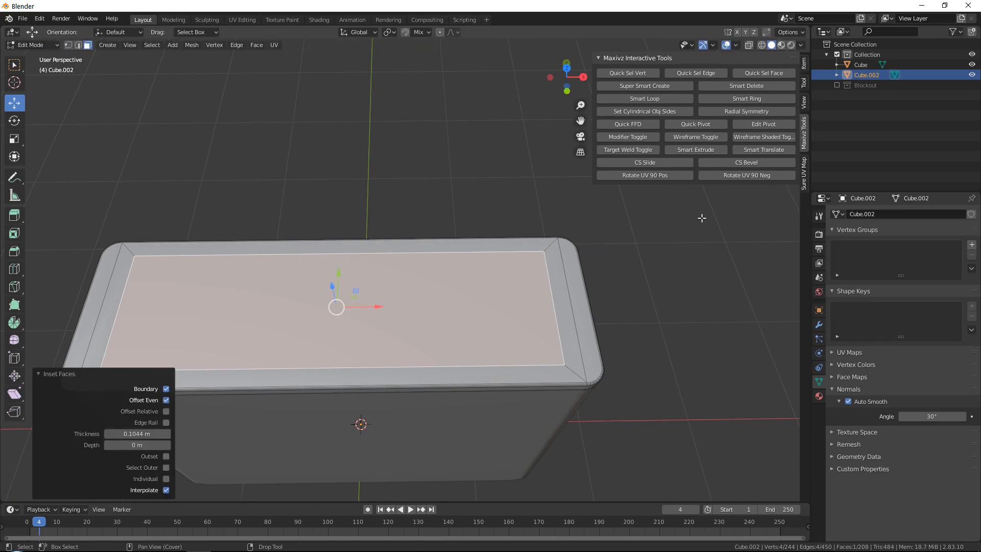
key(i)
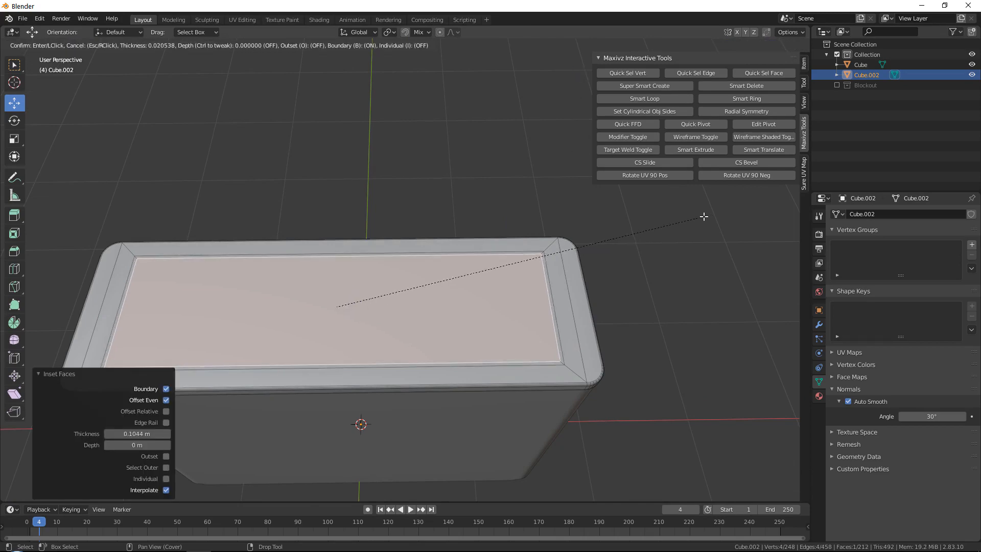
click(704, 216)
scroll(405, 300, up, 1)
middle_drag(405, 300, 362, 257)
scroll(362, 257, up, 2)
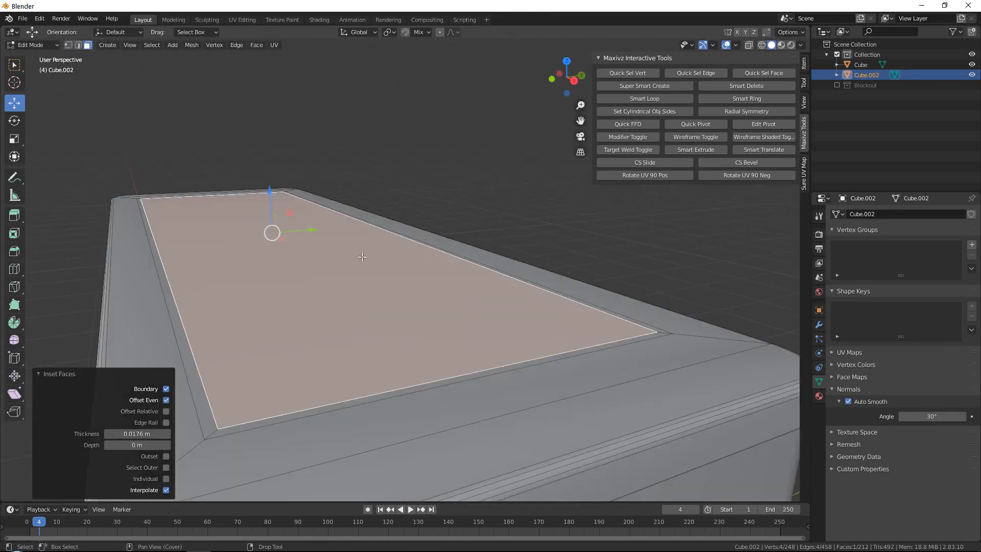
Raise the inner face slightly along Z and check the raised area in Object Mode.
drag(268, 193, 271, 187)
scroll(399, 195, down, 5)
key(Tab)
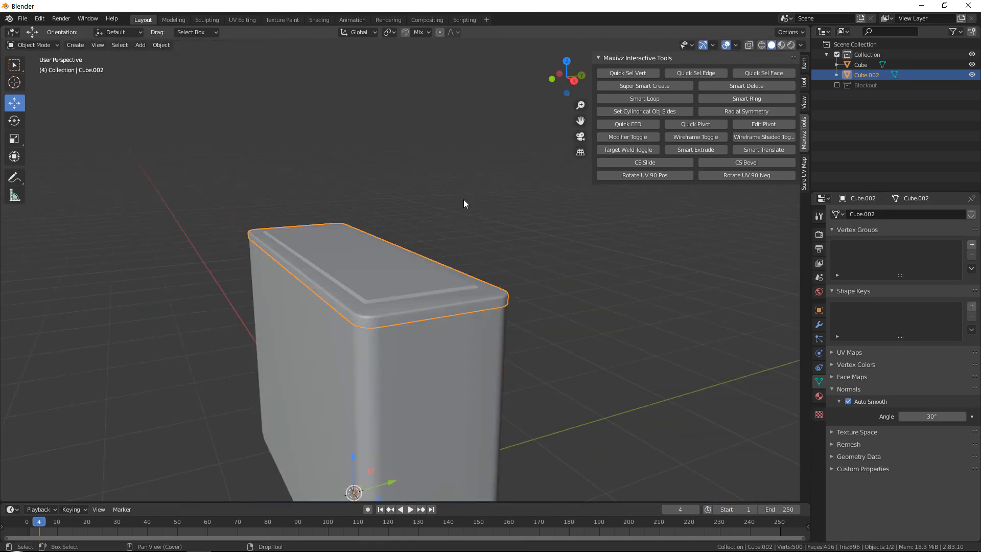
click(464, 199)
scroll(449, 235, down, 3)
middle_drag(443, 252, 466, 255)
scroll(474, 247, up, 1)
Return to Edit Mode and lower the raised inner face by about 0.004 m along Z.
key(Tab)
scroll(441, 251, up, 10)
scroll(229, 181, down, 2)
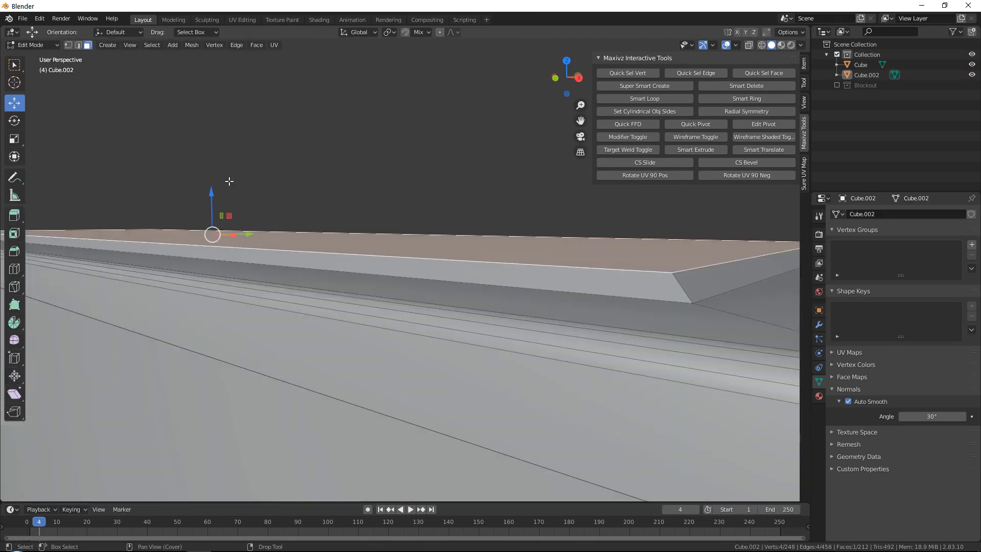
drag(211, 197, 214, 199)
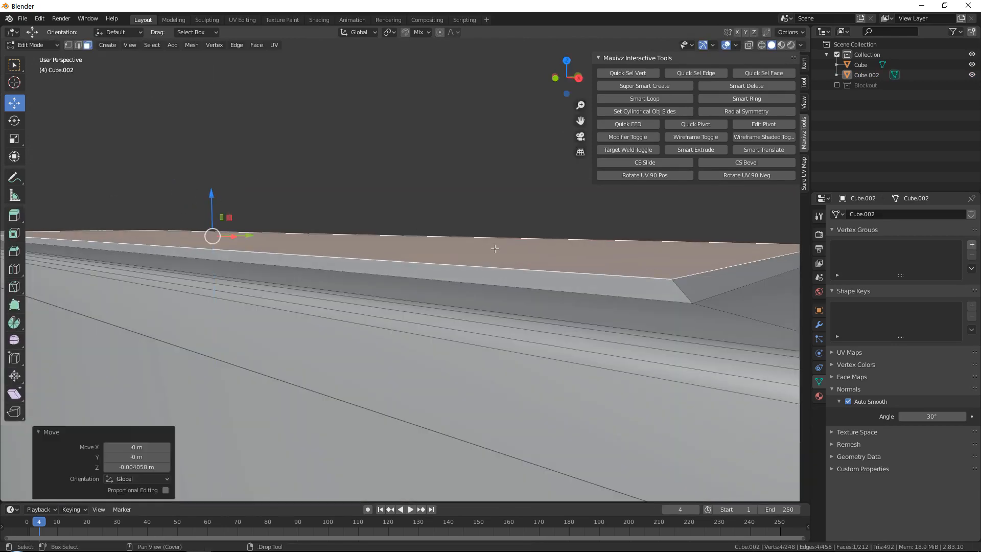
Undo the height changes and both insets on the panel's central face.
scroll(495, 247, down, 7)
middle_drag(525, 318, 623, 308)
key(ctrl+z)
key(ctrl+z)
key(ctrl+z)
key(ctrl+z)
key(ctrl+z)
key(ctrl+z)
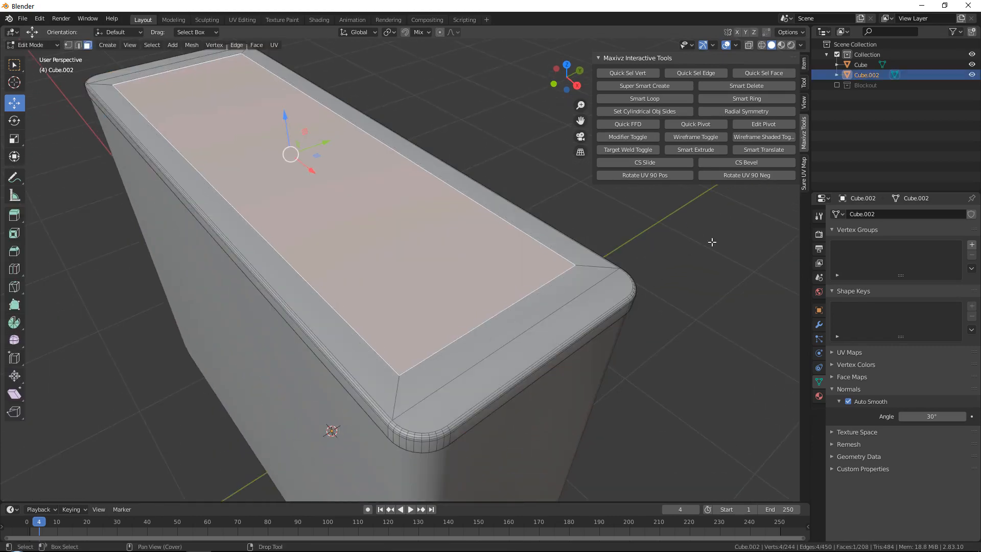
key(ctrl+z)
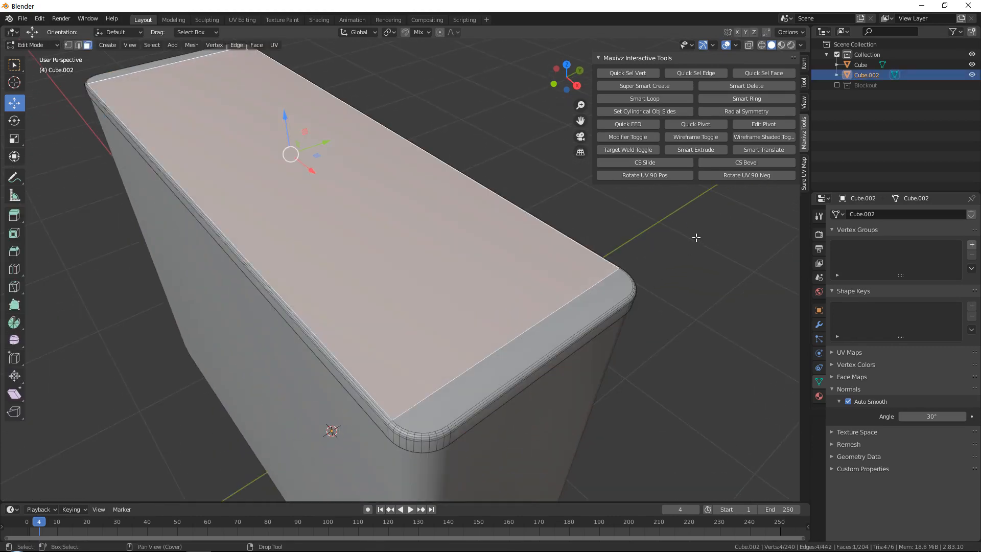
Inset the central face by about 0.1156 m, and inset the resulting inner face by about 0.0079 m.
key(i)
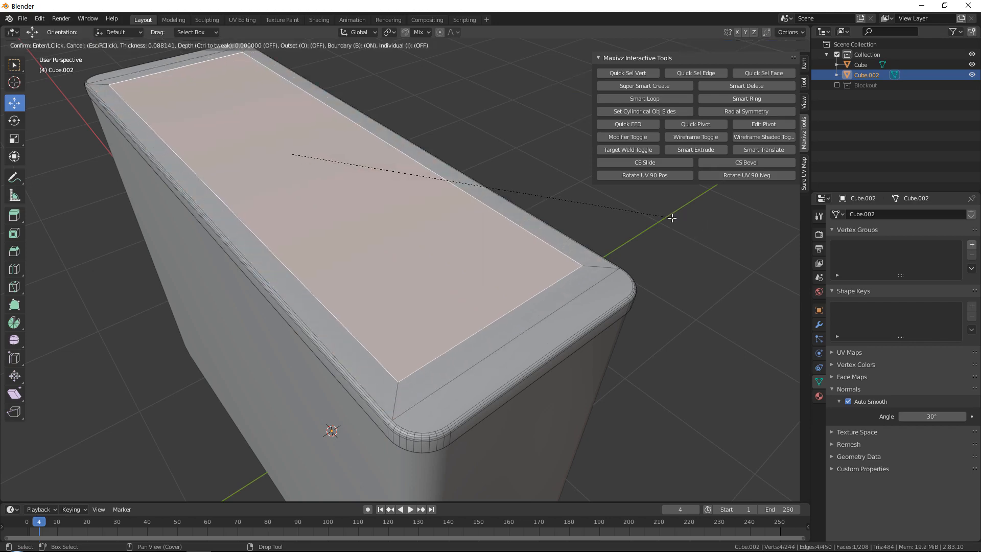
click(666, 217)
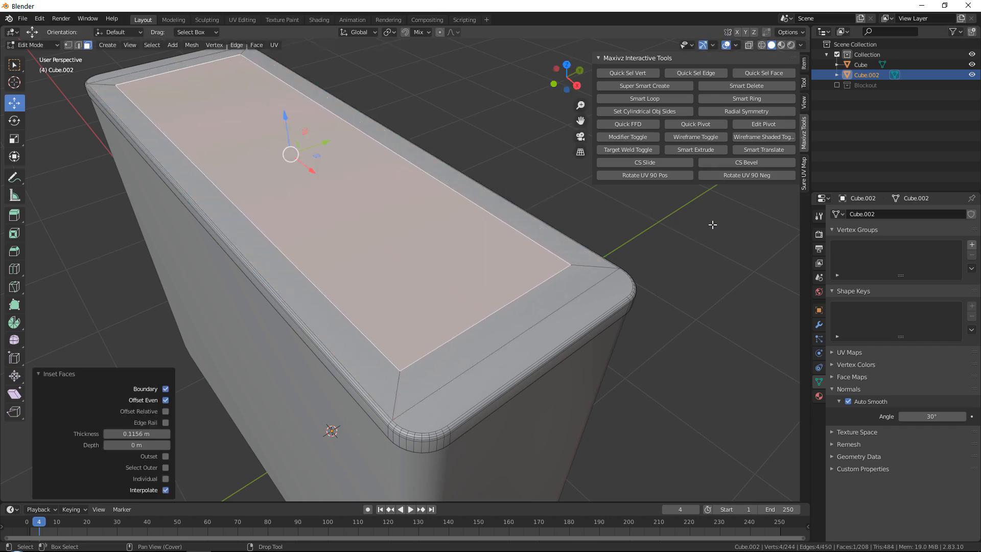
key(i)
click(711, 222)
scroll(286, 159, up, 3)
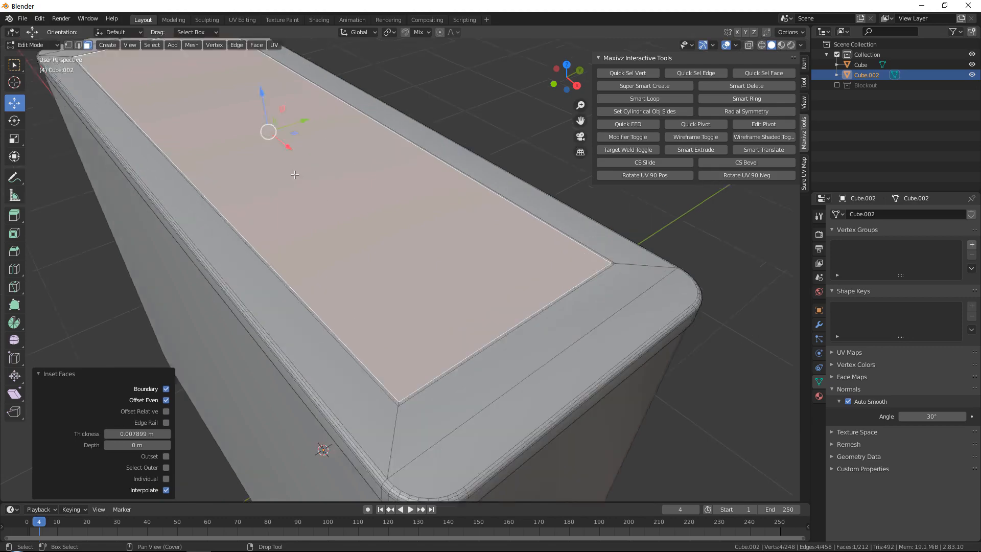
Raise the inner face about 0.0041 m along Z, followed by another 0.0025 m.
middle_drag(251, 153, 220, 121)
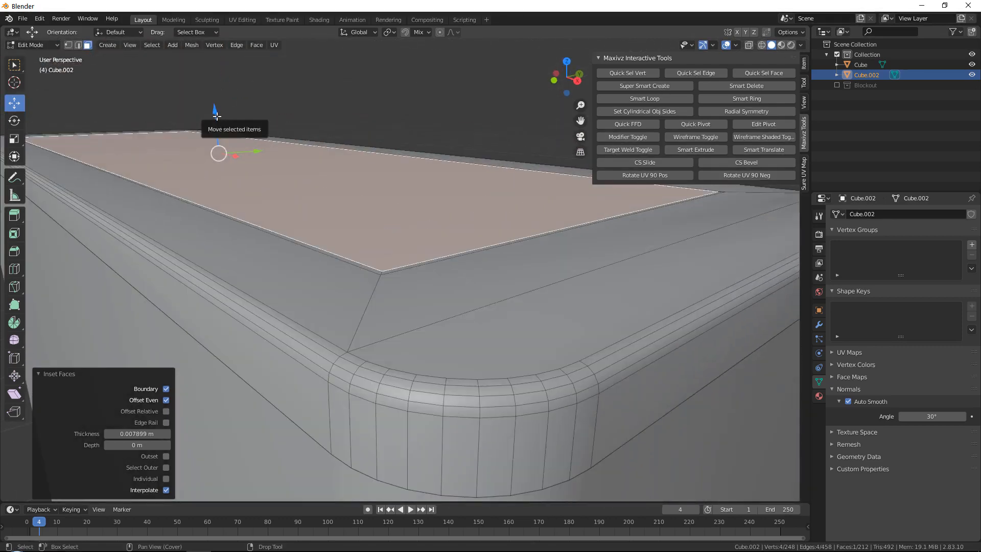
drag(215, 110, 223, 114)
scroll(286, 136, down, 3)
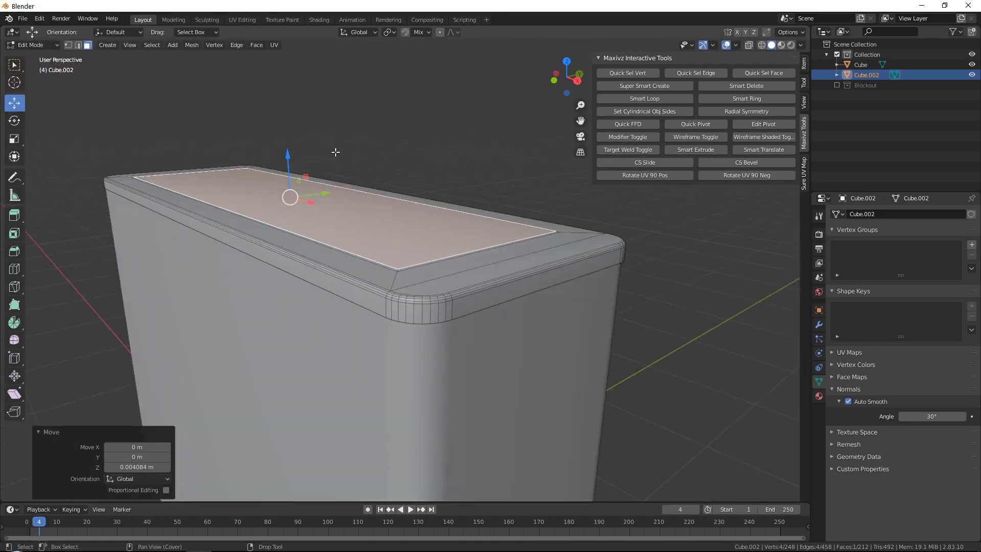
middle_drag(335, 151, 388, 158)
scroll(352, 159, up, 3)
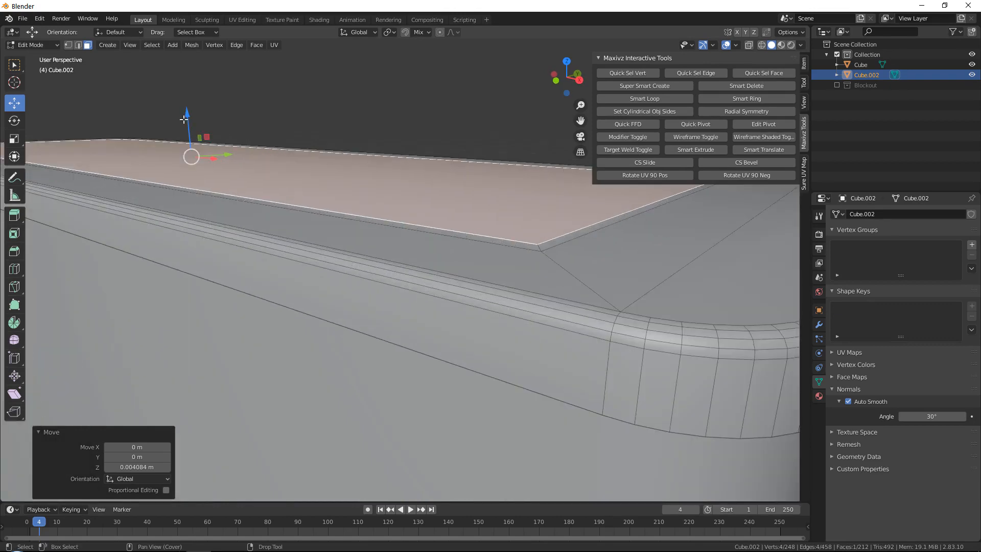
drag(186, 118, 192, 115)
scroll(377, 138, down, 3)
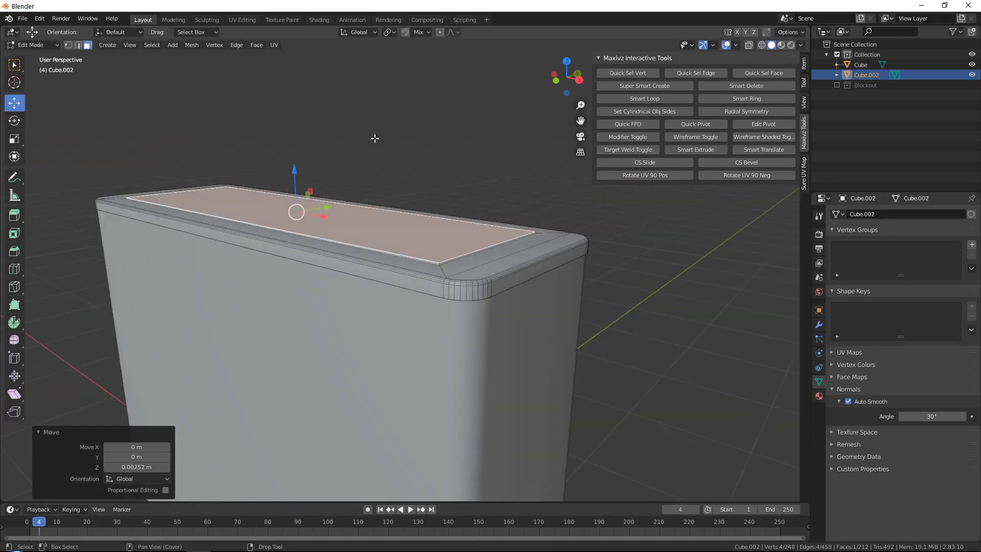
Leave Edit Mode, deselect the top panel and inspect its raised area and the whole casing from several angles.
key(Tab)
scroll(480, 152, down, 2)
middle_drag(480, 151, 454, 164)
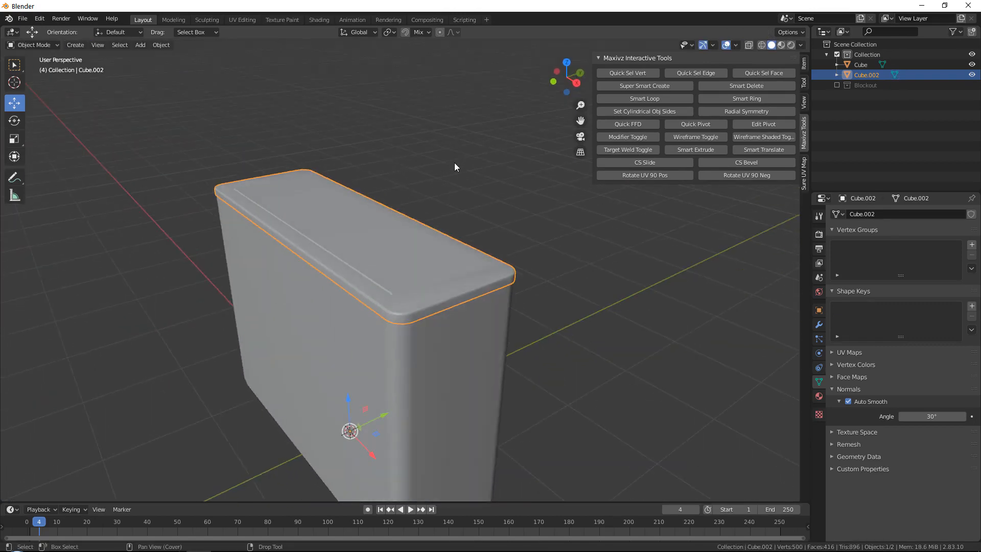
scroll(431, 219, up, 5)
key(Tab)
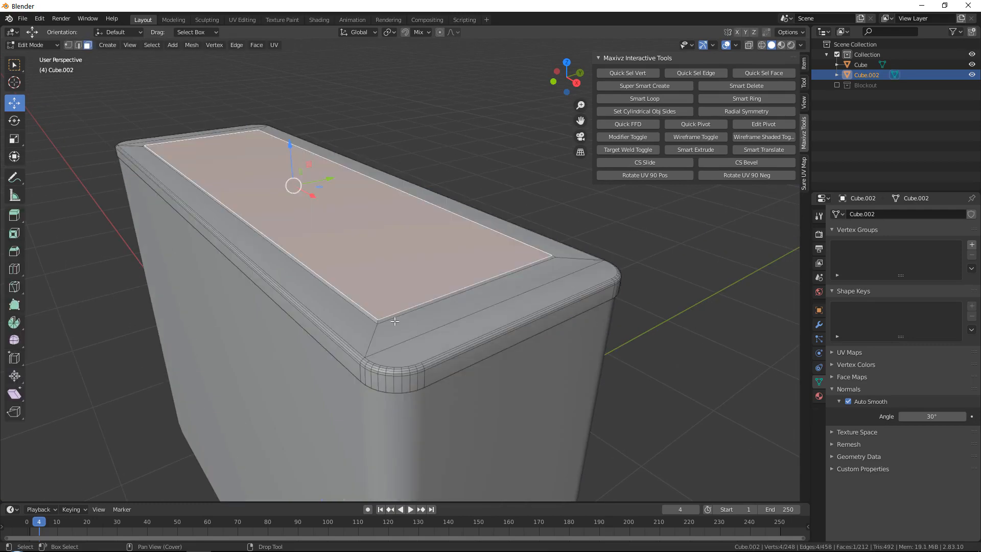
scroll(459, 299, down, 5)
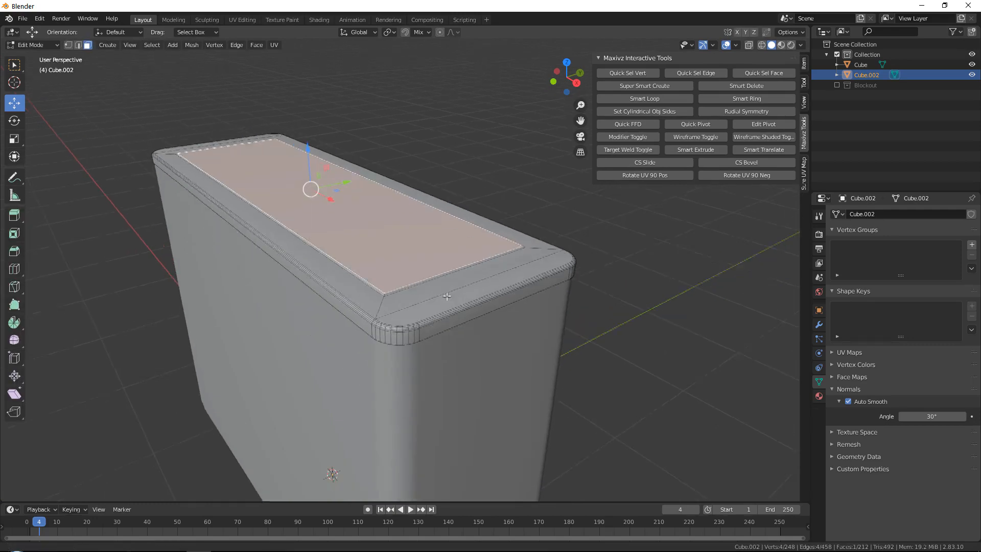
key(Tab)
middle_drag(433, 234, 495, 241)
click(493, 240)
click(406, 230)
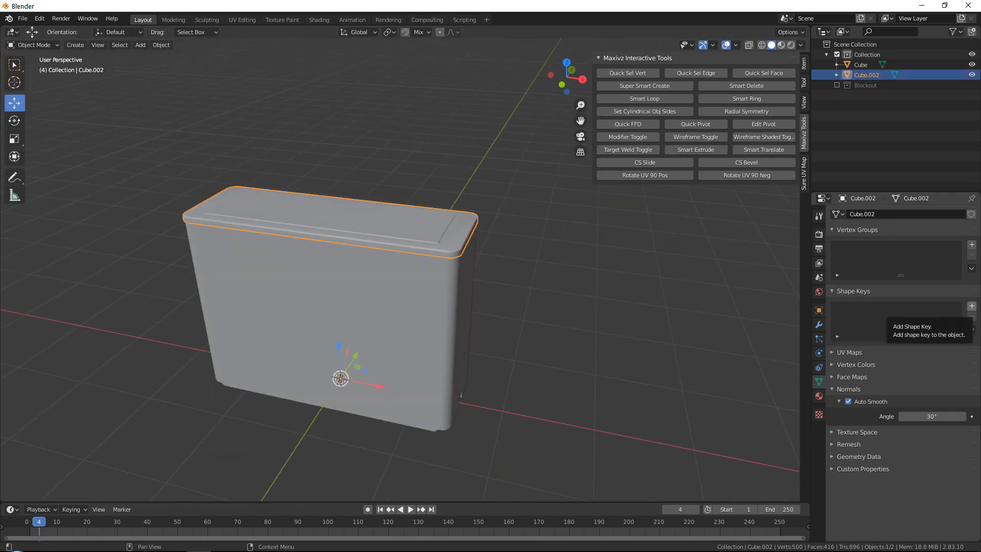
shift+middle_drag(480, 283, 520, 276)
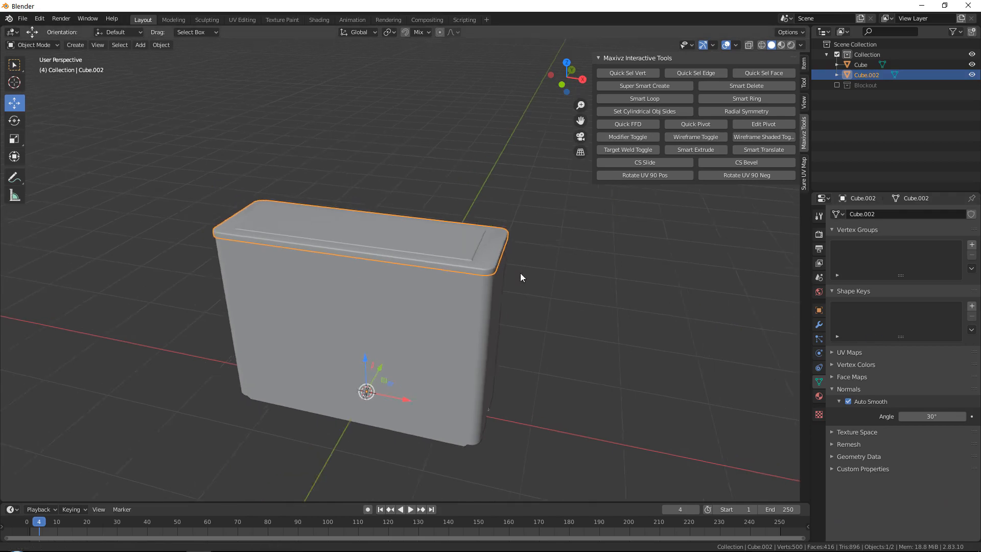
scroll(521, 271, up, 2)
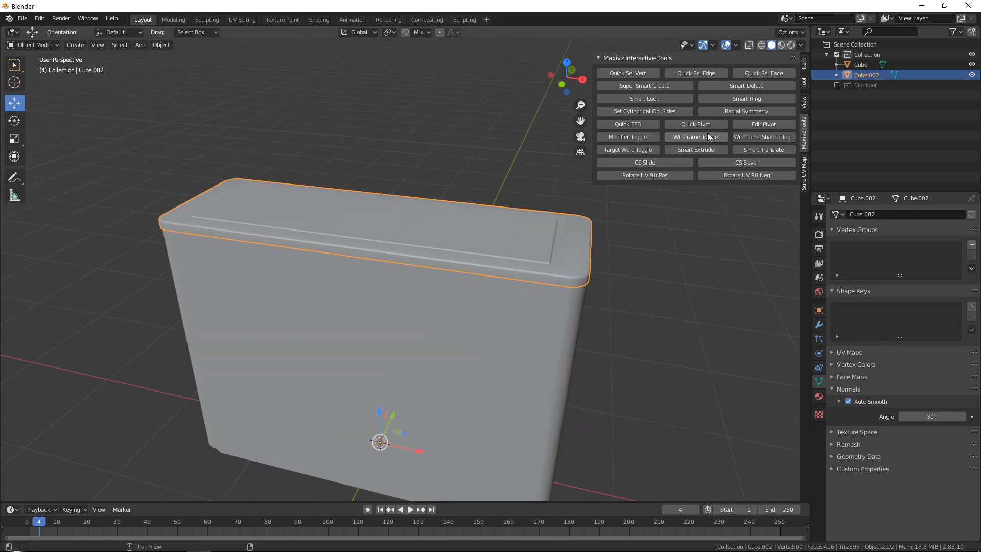
click(609, 291)
middle_drag(609, 291, 492, 186)
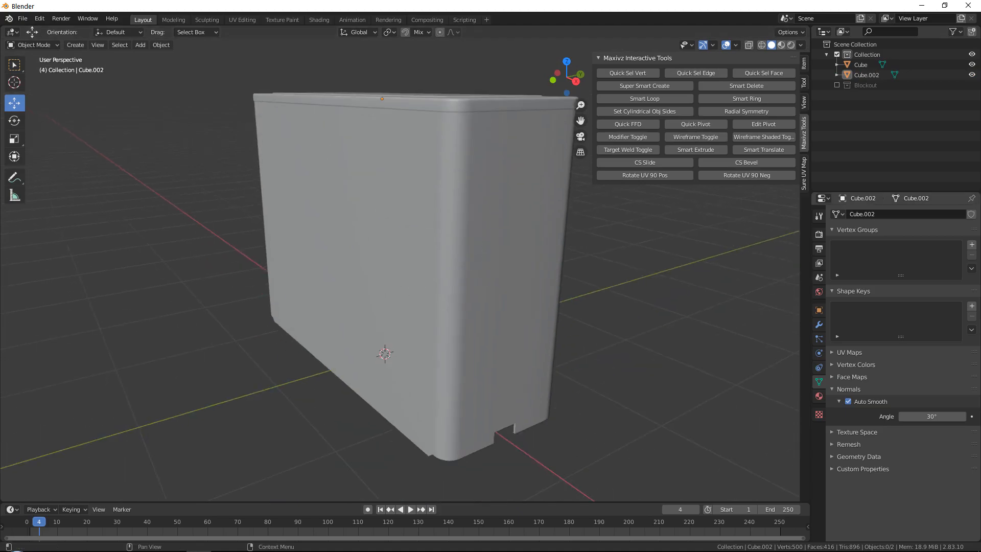
Switch to Windows Photo Viewer and browse forward to the Dreamstime photo of the outdoor unit mounted on a brick wall.
drag(980, 179, 670, 0)
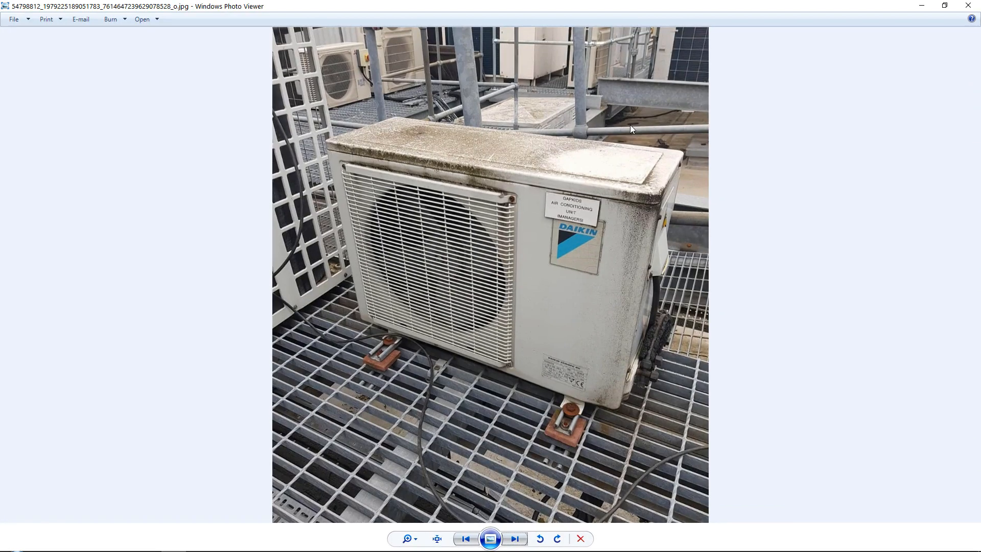
key(Right)
key(Right)
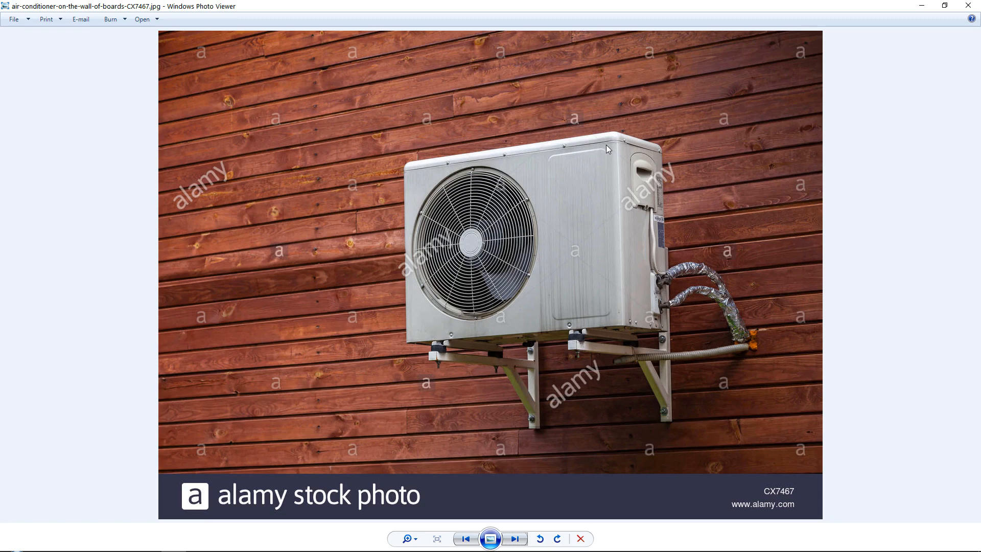
key(Right)
key(Right)
key(Right)
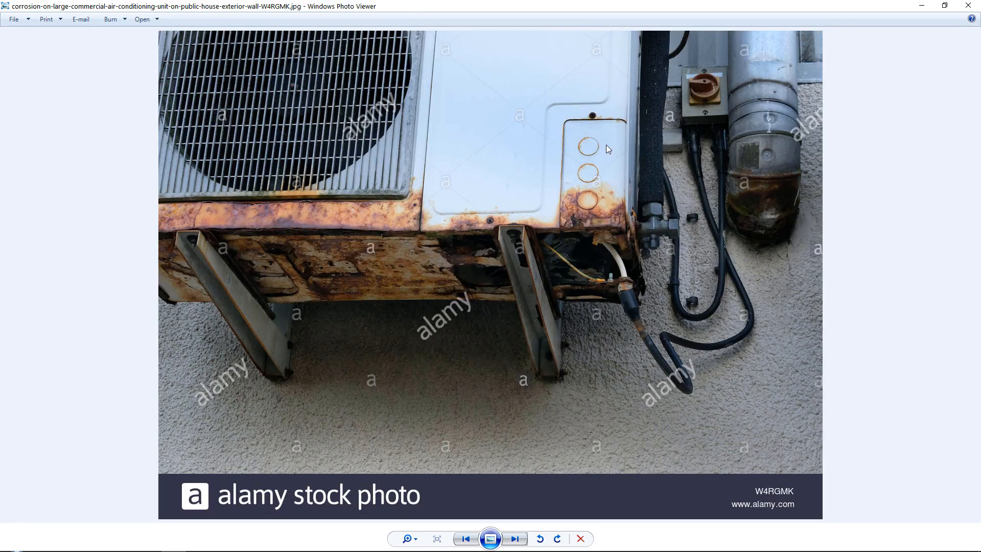
key(Right)
key(Right)
key(Right)
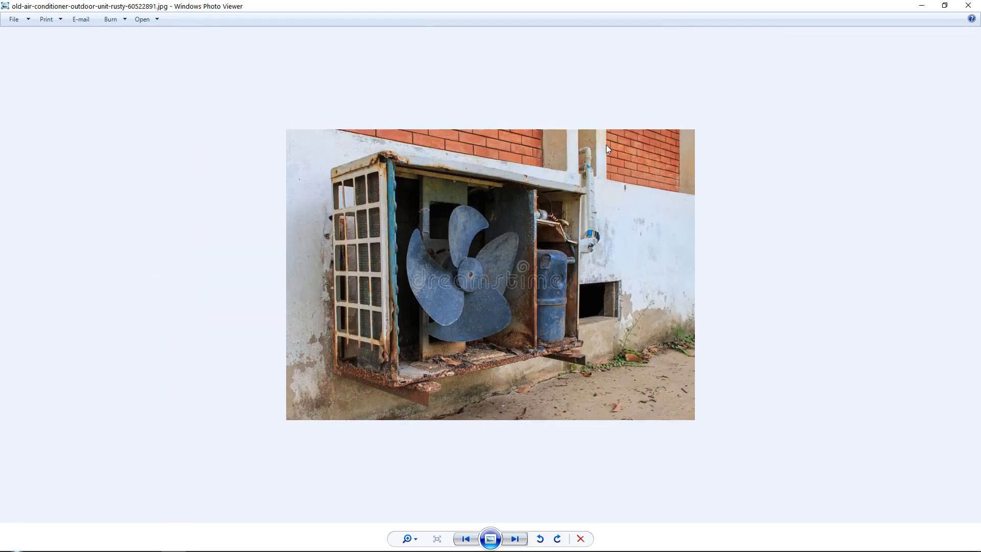
key(Right)
key(Right)
key(Right)
key(Right)
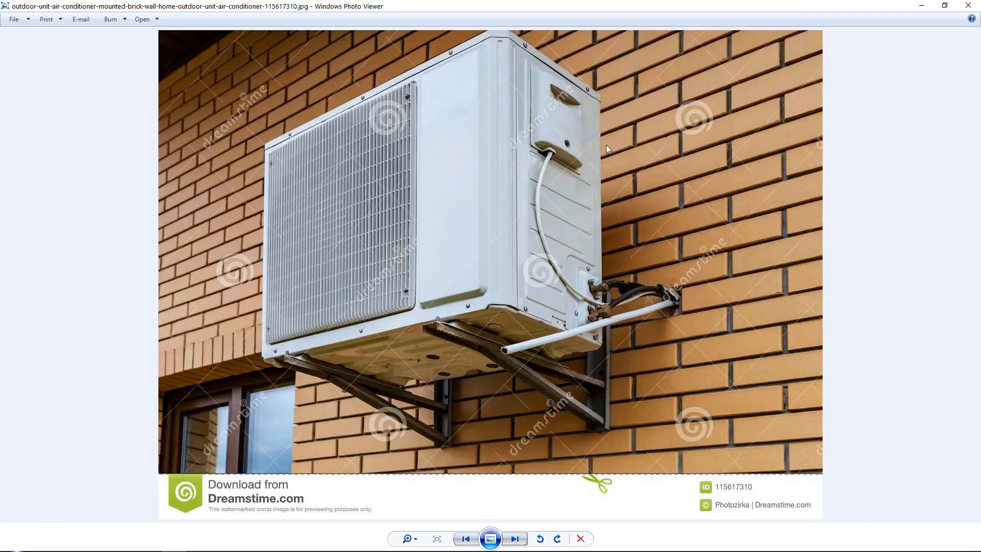
Zoom in on the brick-wall unit photo and examine its side panel, lower edge and pipe connections.
scroll(582, 185, up, 3)
drag(469, 216, 432, 320)
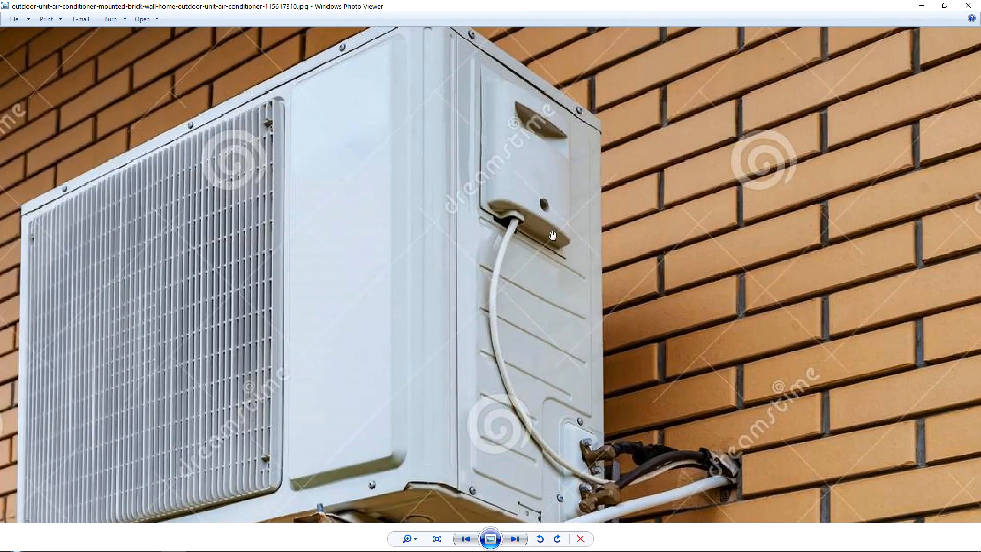
drag(509, 423, 504, 268)
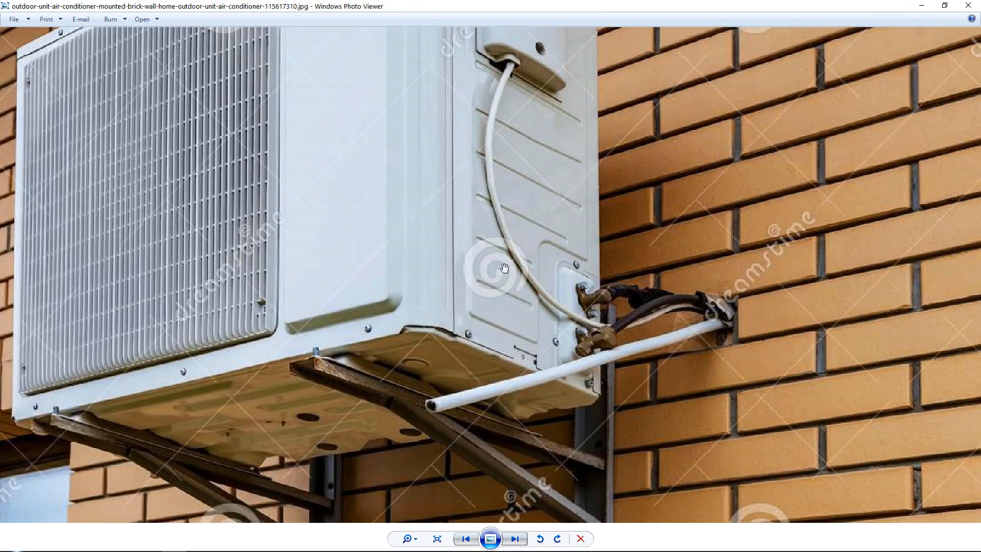
scroll(527, 302, up, 2)
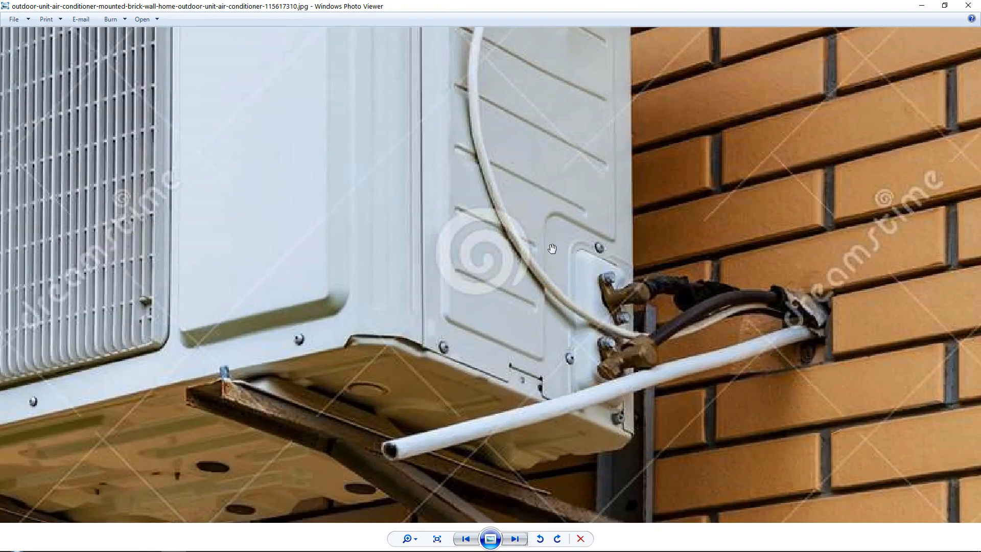
Examine the brick-wall unit's ribbed side panel, cable and connection cover up close, and return to the full photo.
drag(499, 344, 488, 385)
drag(436, 282, 402, 486)
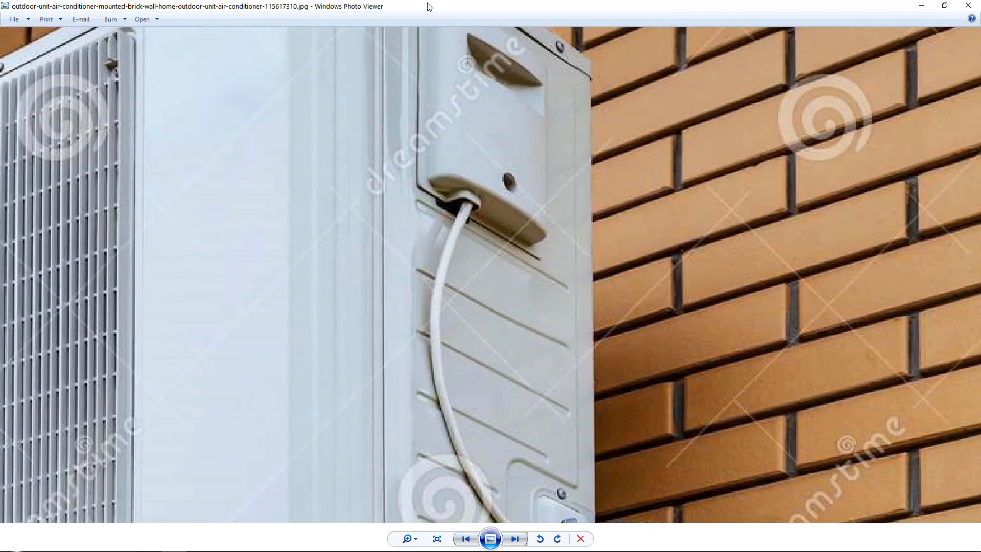
drag(415, 29, 368, 122)
drag(472, 392, 460, 274)
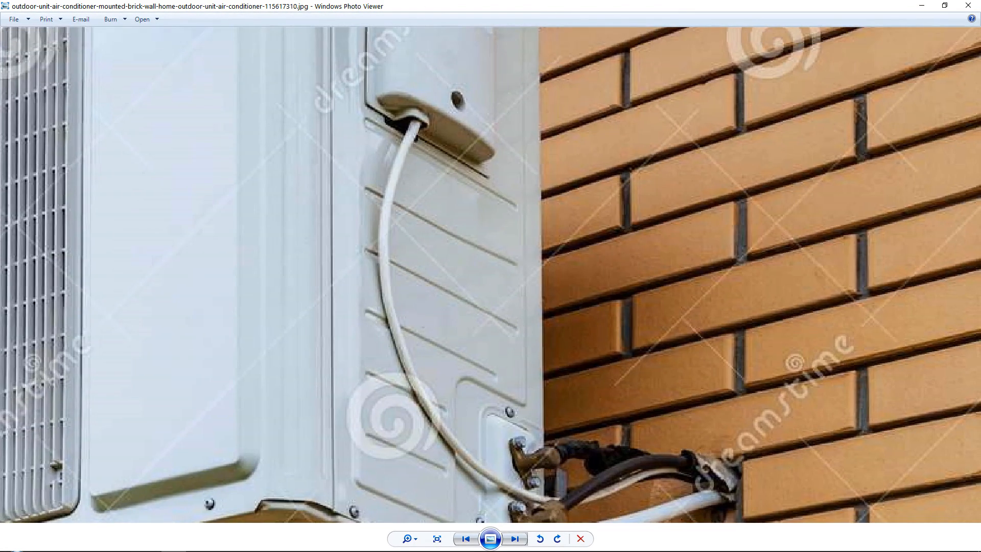
scroll(492, 299, down, 5)
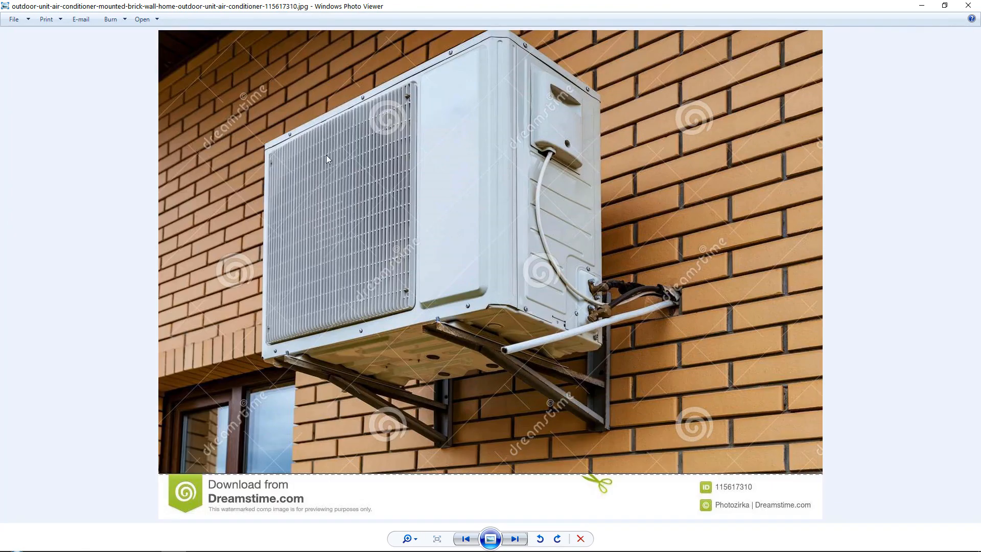
Browse forward through the air conditioner reference photos to the rusty outdoor unit with its fan exposed.
key(Right)
key(Right)
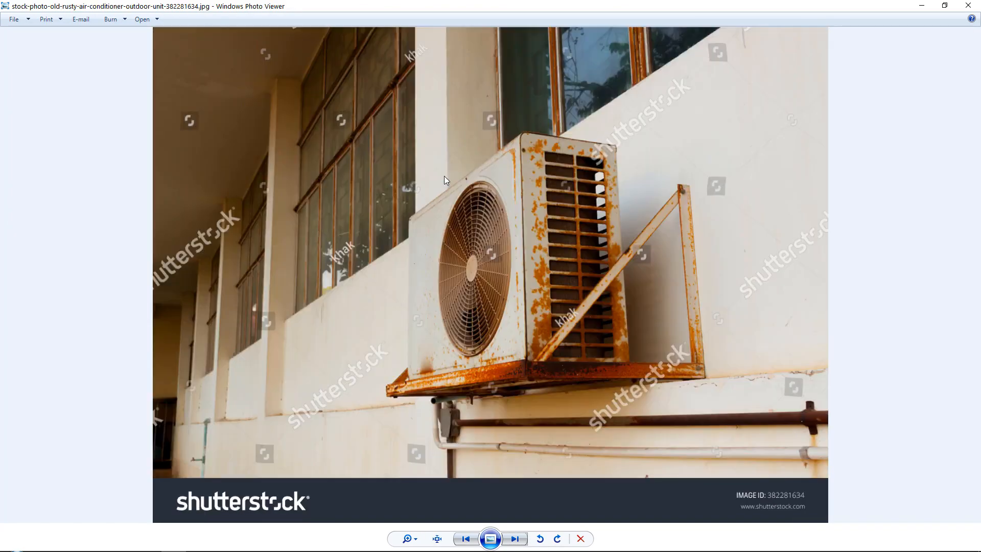
key(Right)
key(Right)
key(Right)
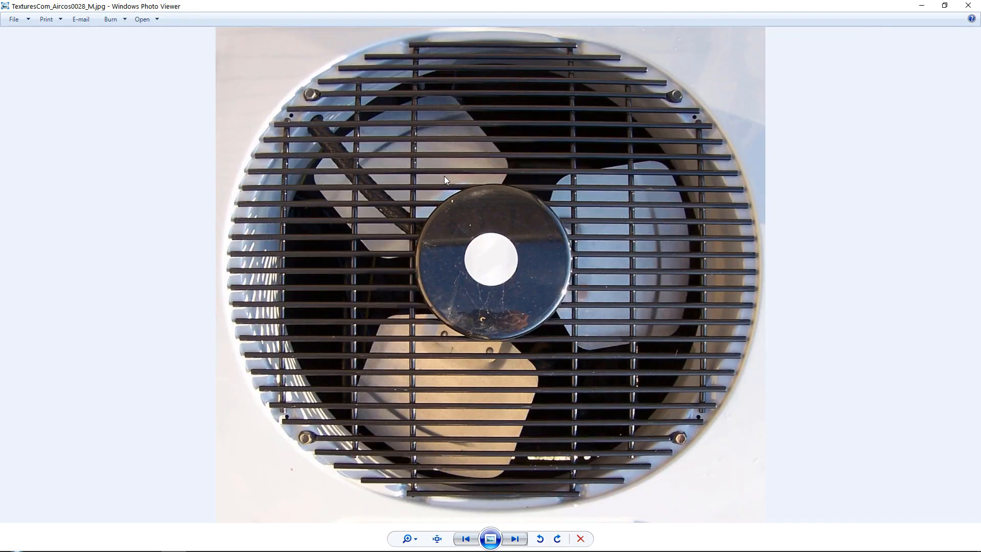
key(Right)
key(Right)
key(Right)
key(Right)
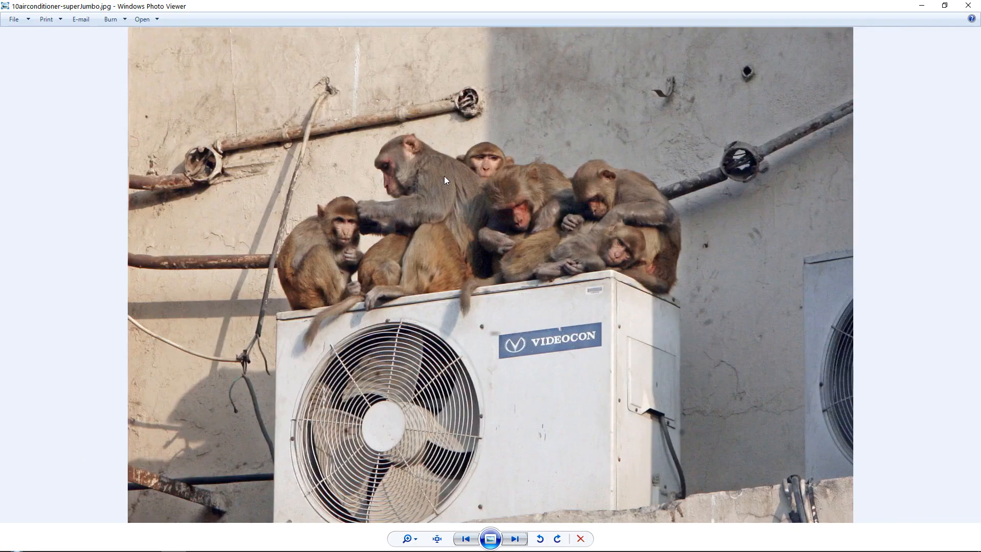
key(Right)
key(Right)
key(Right)
key(Right)
key(Right)
key(Right)
key(Right)
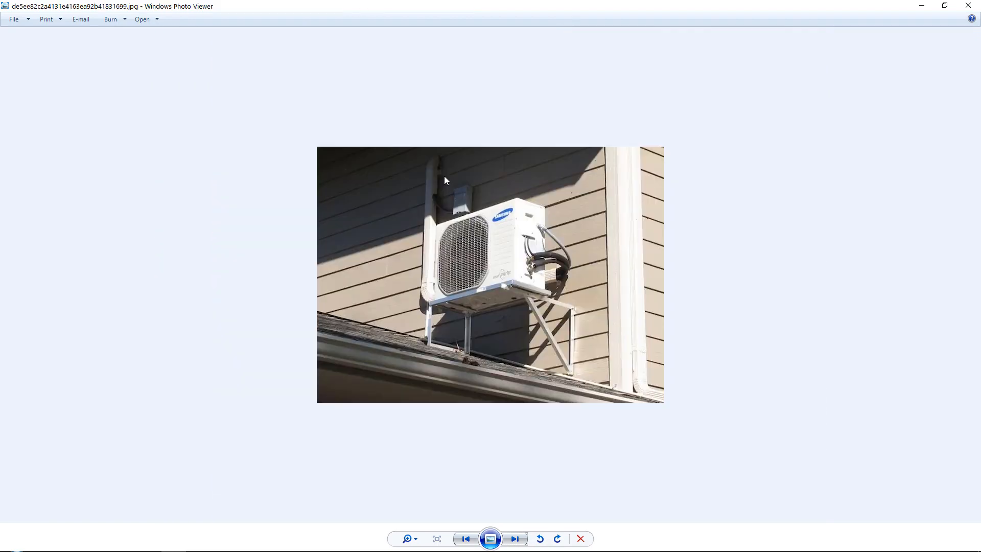
key(Right)
key(Right)
key(Right)
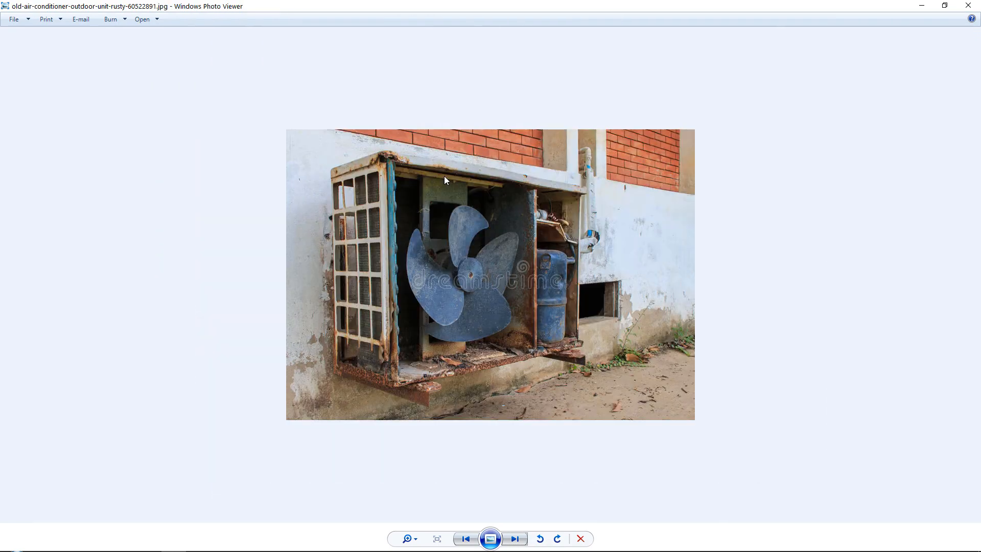
Advance to the Alamy photo of the old unit on a yellow wall and examine its side grille and front panel up close.
scroll(489, 250, up, 2)
key(Right)
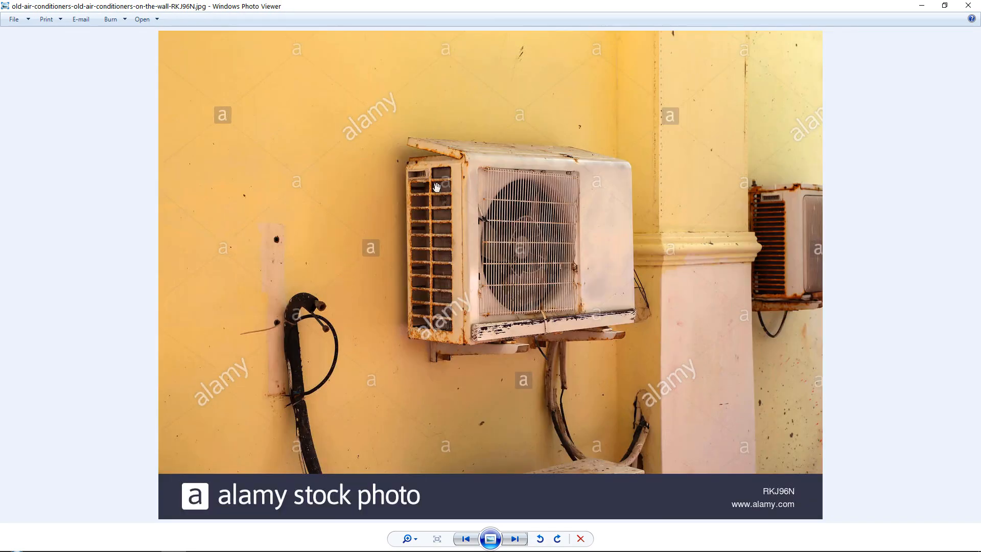
scroll(436, 187, up, 1)
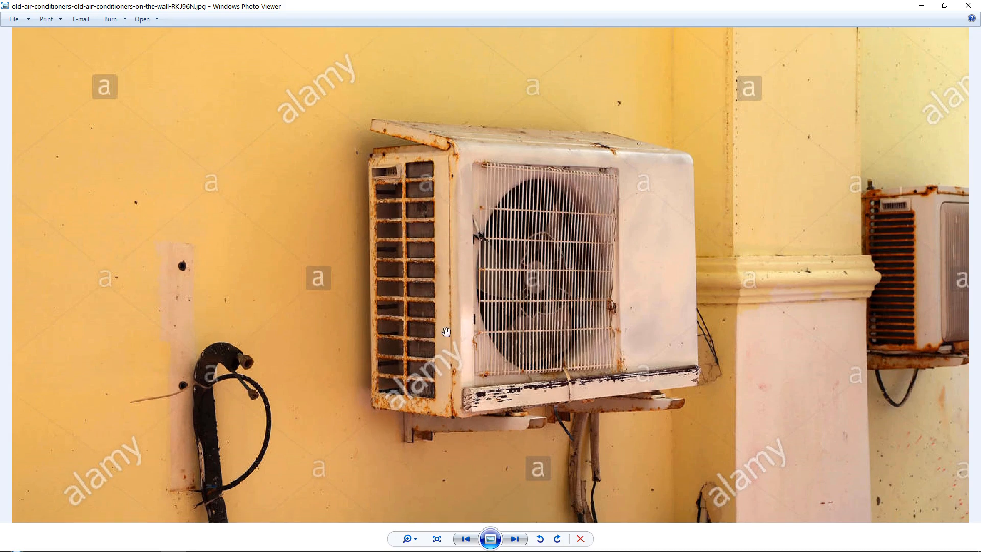
scroll(440, 317, up, 2)
scroll(475, 353, down, 3)
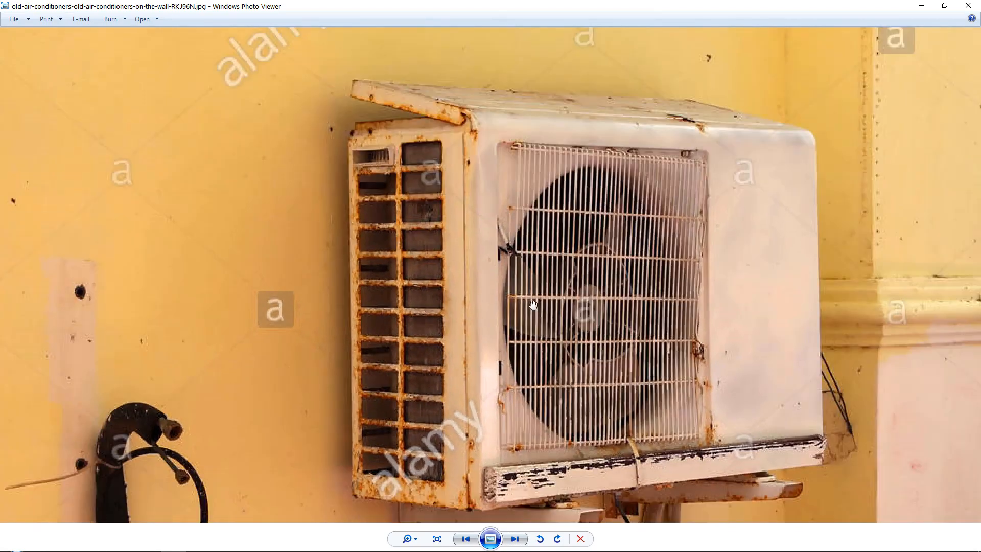
Browse forward past the YOKO unit to the Dreamstime brick-wall photo, and move the photo viewer aside to view the casing in Blender.
key(Right)
key(Right)
key(Right)
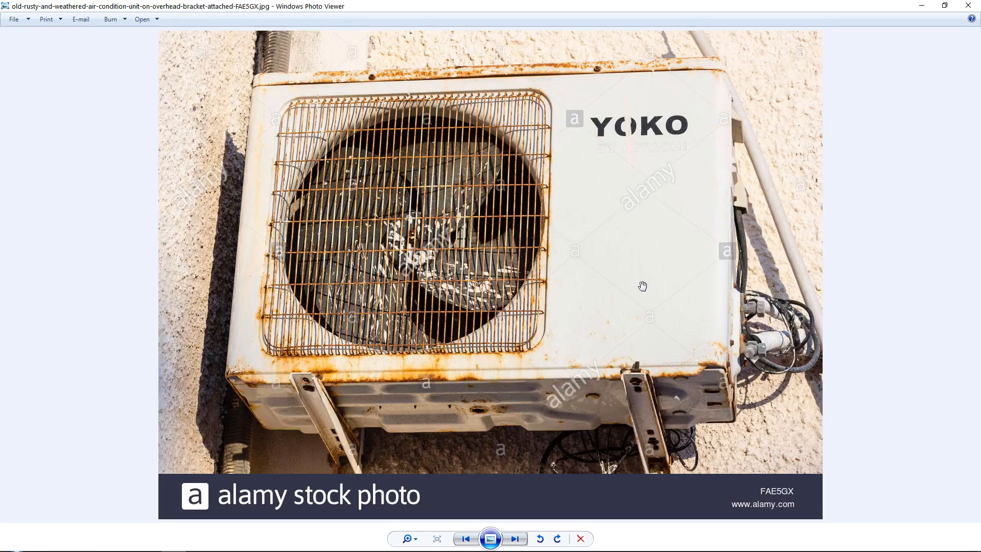
key(Right)
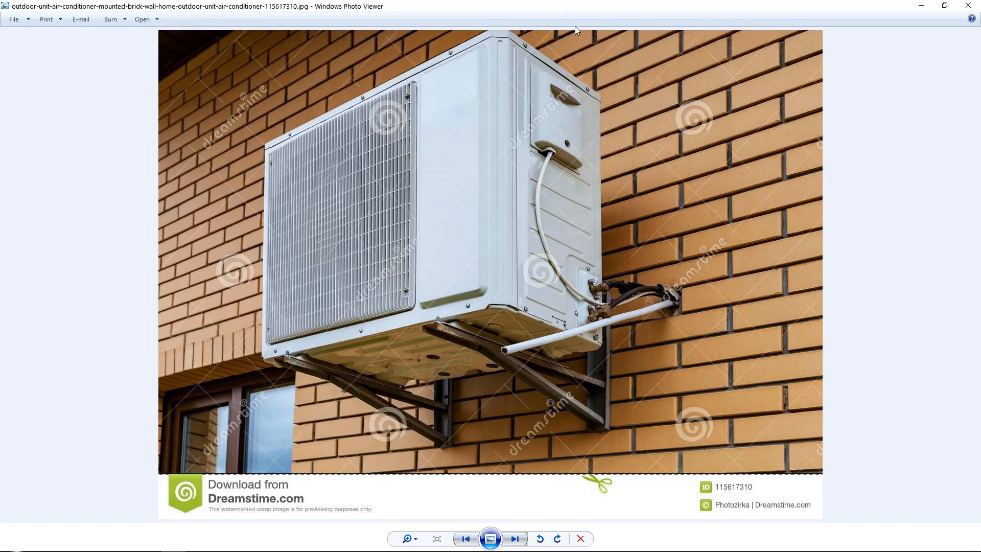
drag(579, 8, 980, 8)
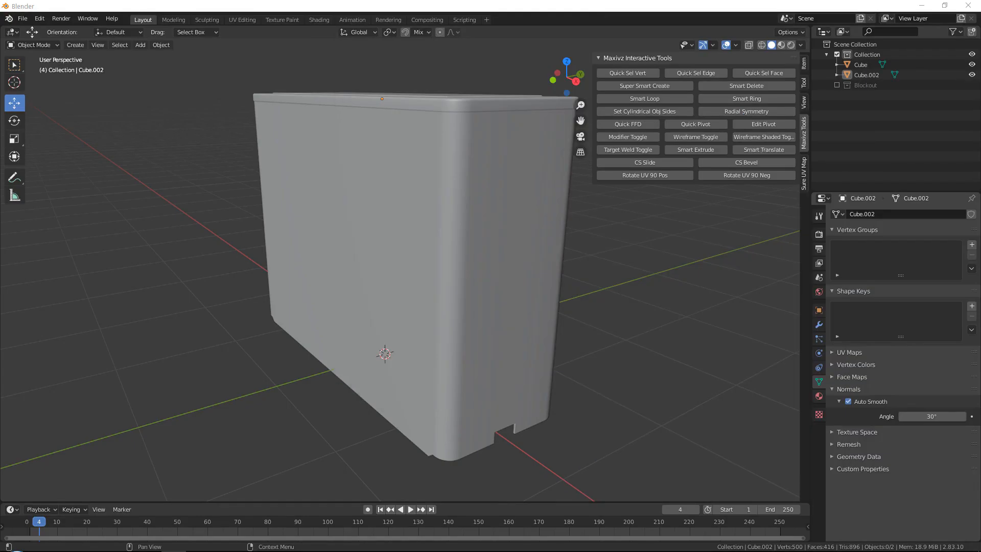
middle_drag(327, 144, 323, 160)
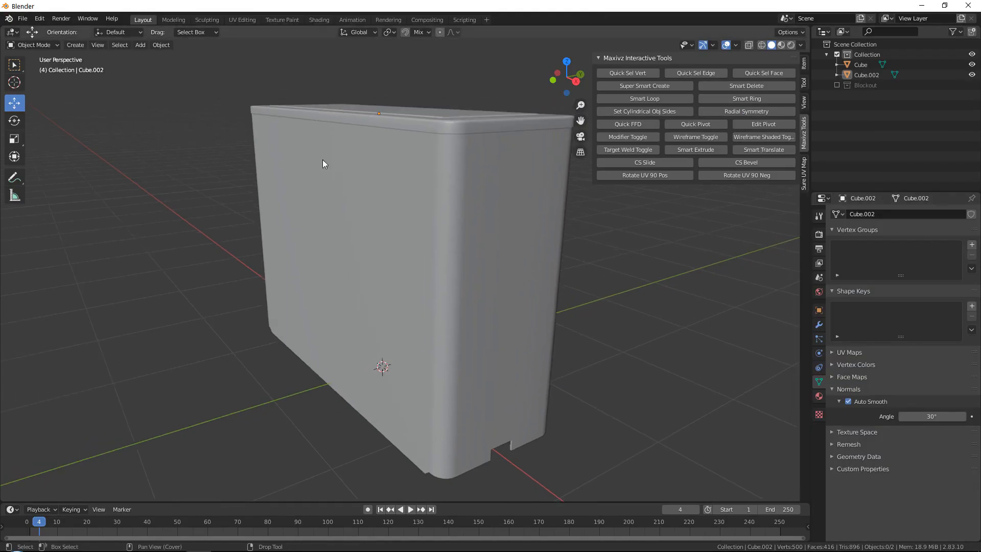